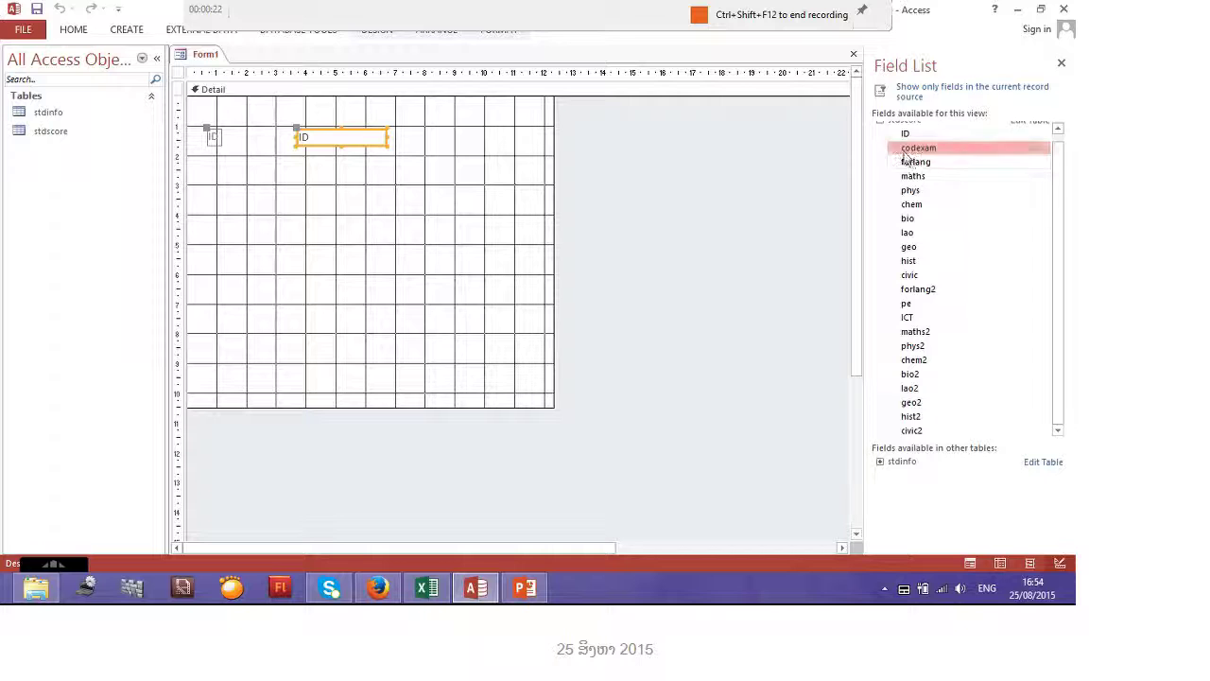
# Step: Add the codexam field and all stdscore fields from forlang through civic2 below ID in the form's detail section
pyautogui.doubleClick(905, 156)
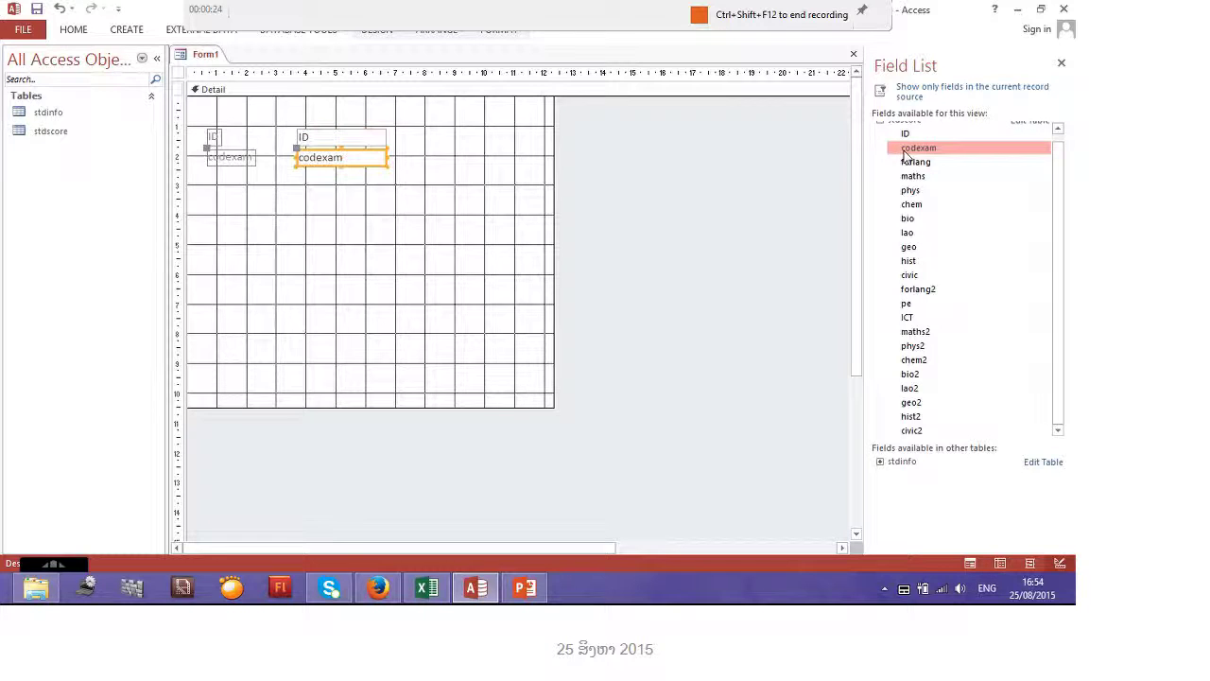
pyautogui.click(908, 163)
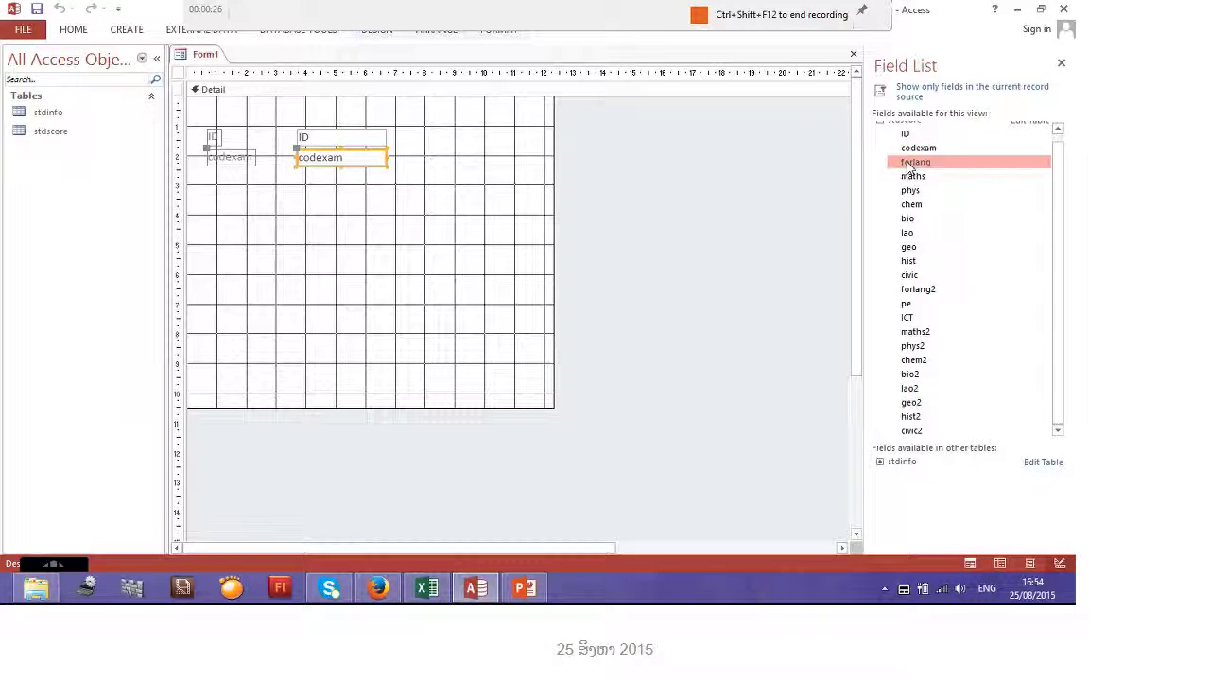
pyautogui.keyDown('shift'); pyautogui.click(908, 432); pyautogui.keyUp('shift')
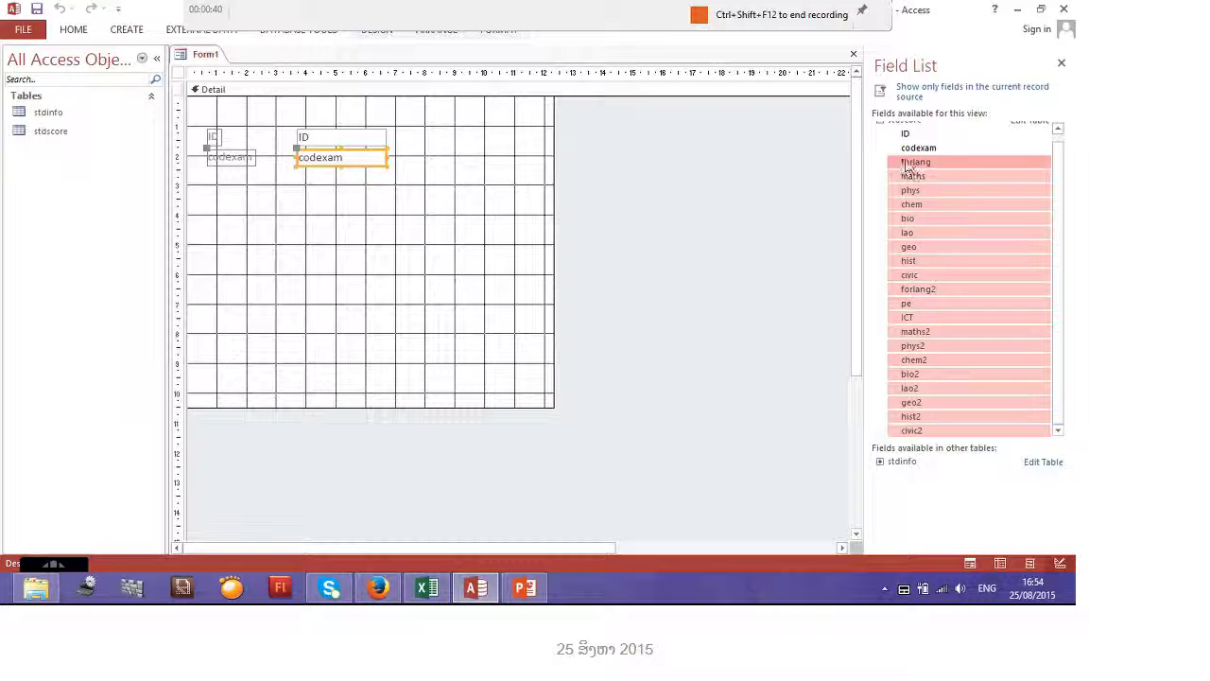
pyautogui.moveTo(906, 165); pyautogui.dragTo(297, 189)
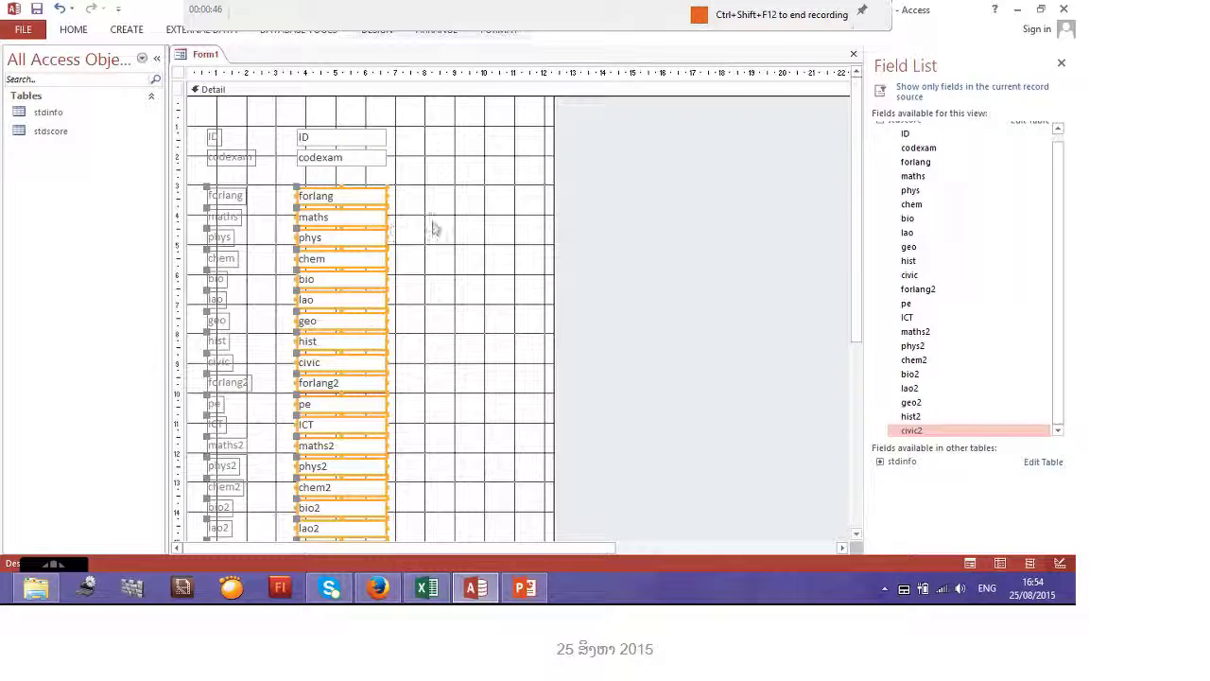
# Step: Move the forlang2 through civic2 controls into a second column level with forlang, and close the field list
pyautogui.scroll(-2, 464, 270)
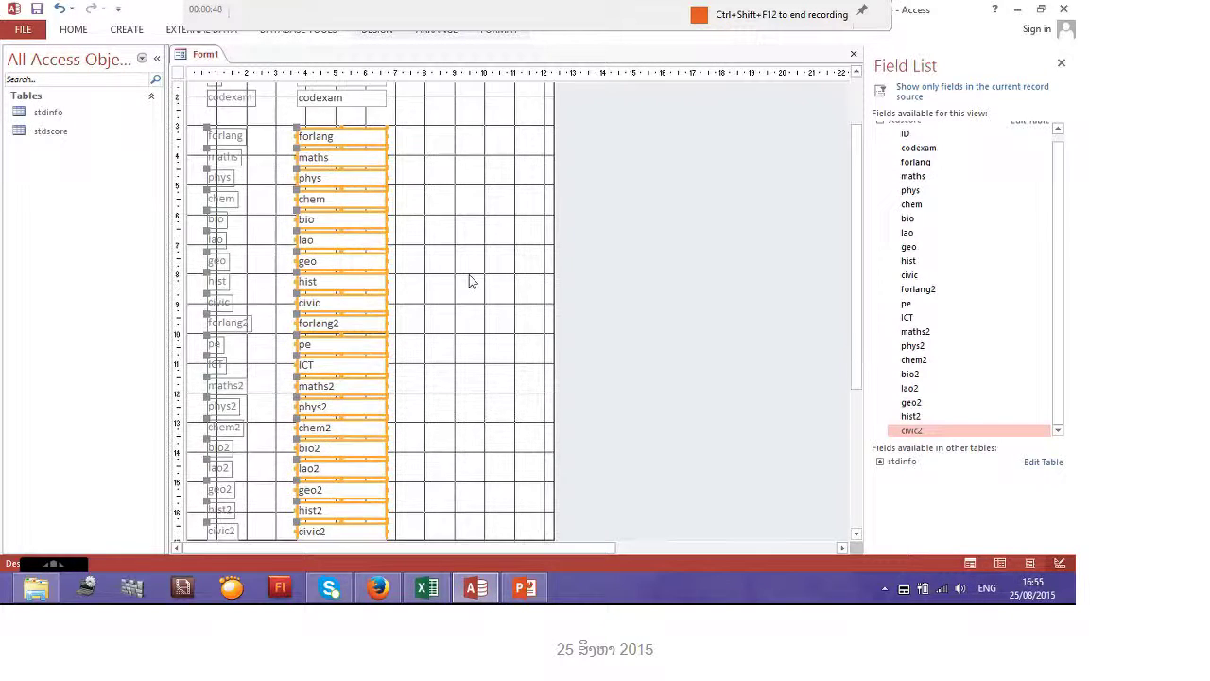
pyautogui.scroll(-2, 471, 281)
pyautogui.click(432, 450)
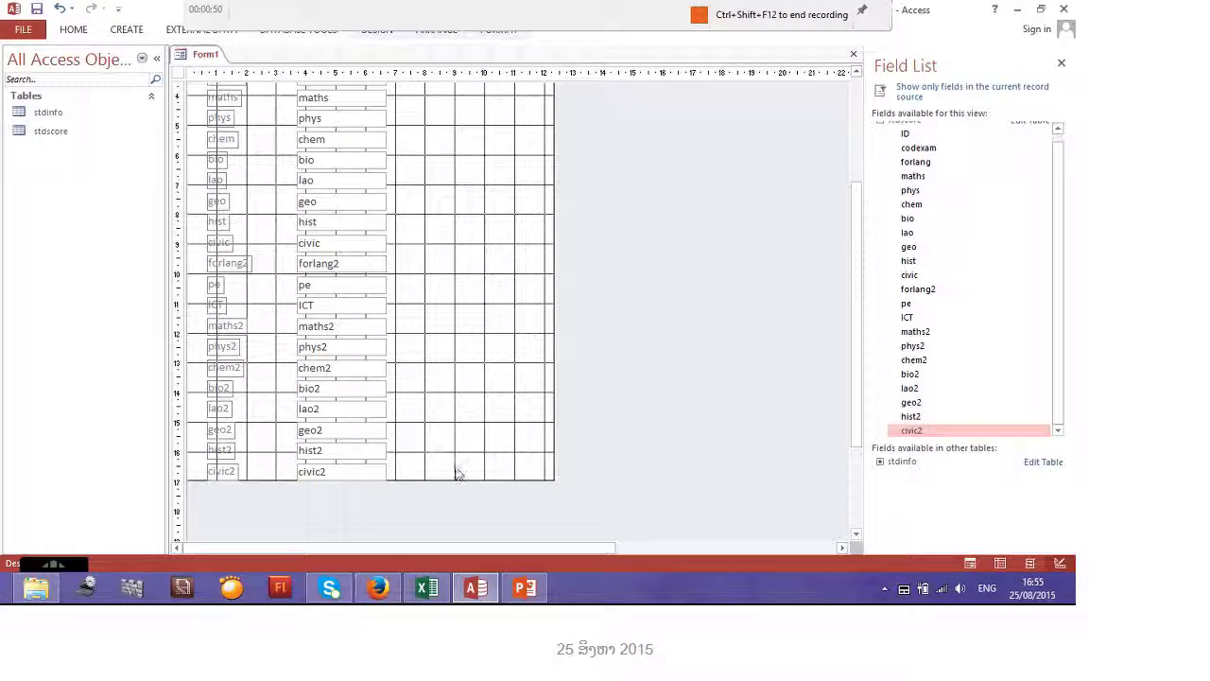
pyautogui.moveTo(419, 479); pyautogui.dragTo(466, 94)
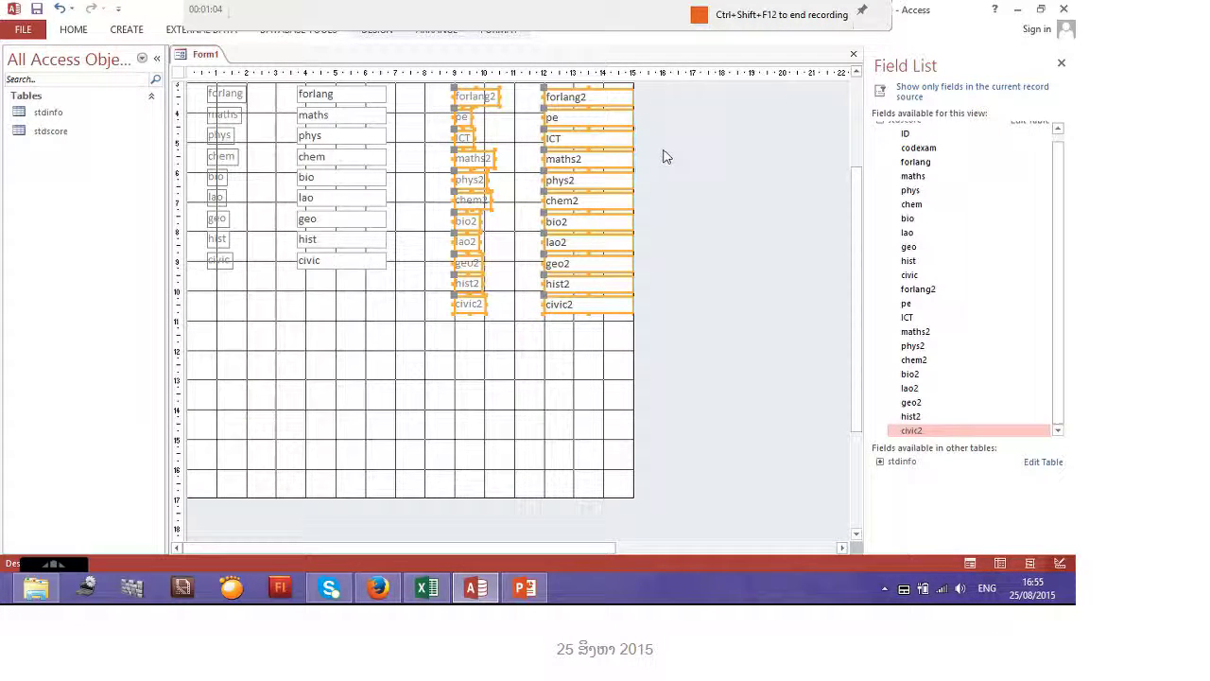
pyautogui.press('Up')
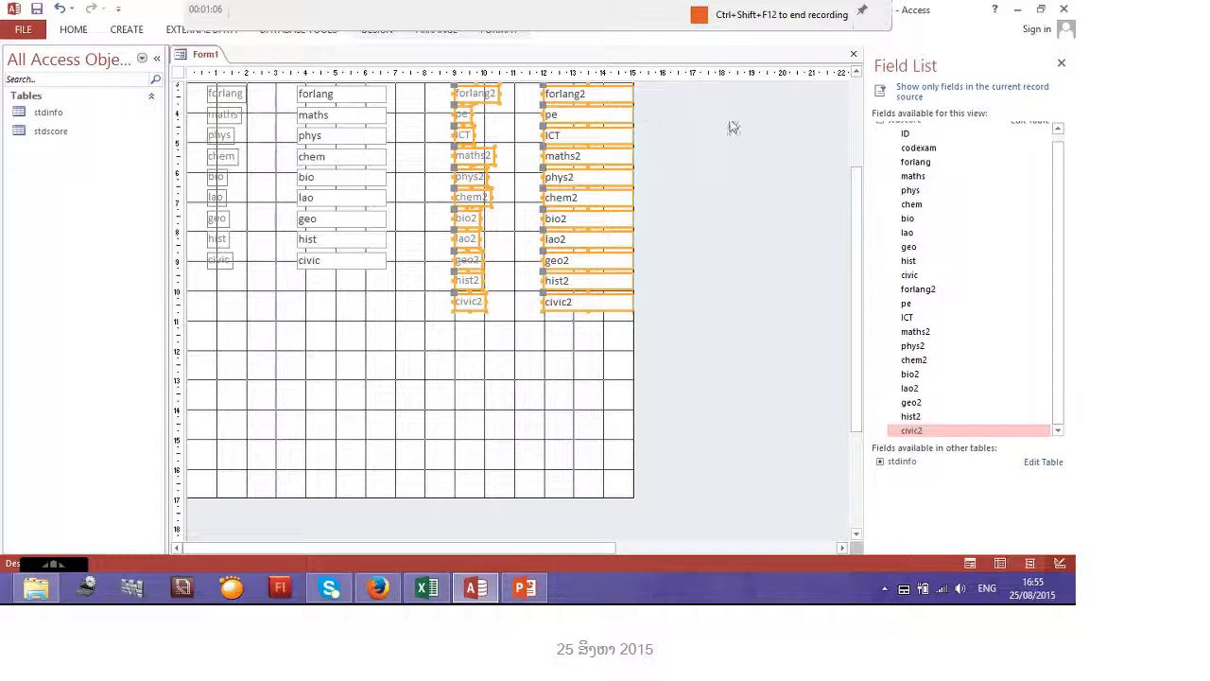
pyautogui.moveTo(855, 195); pyautogui.dragTo(867, 114)
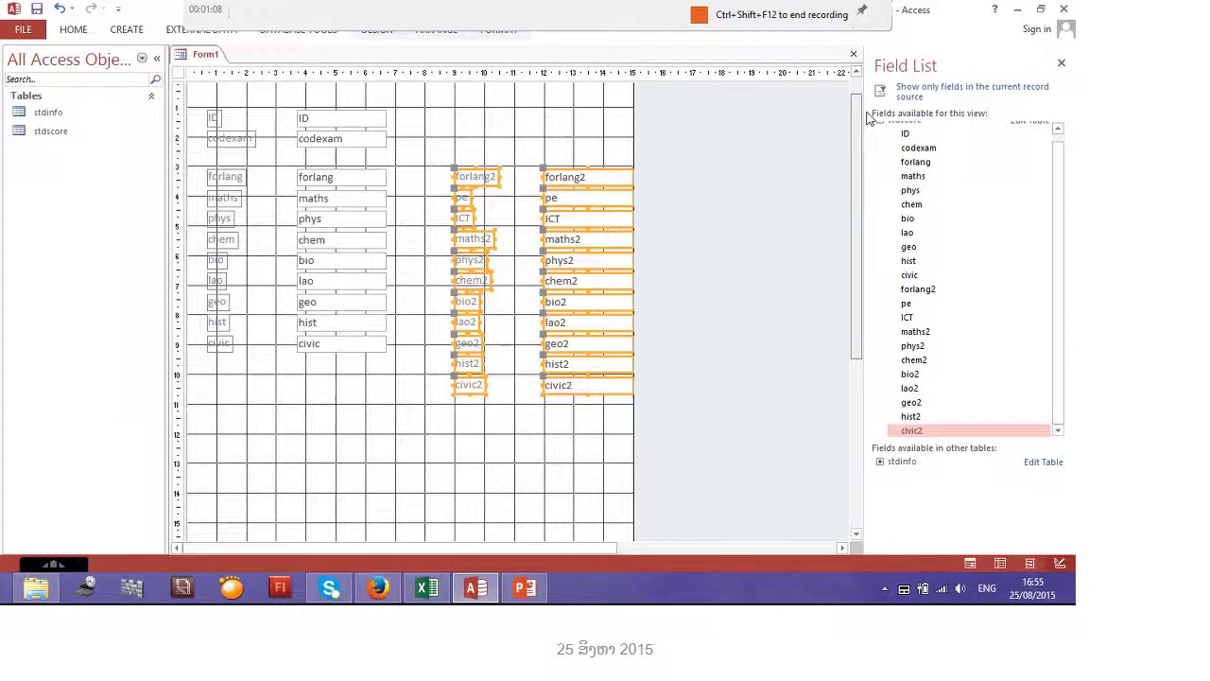
pyautogui.click(1062, 64)
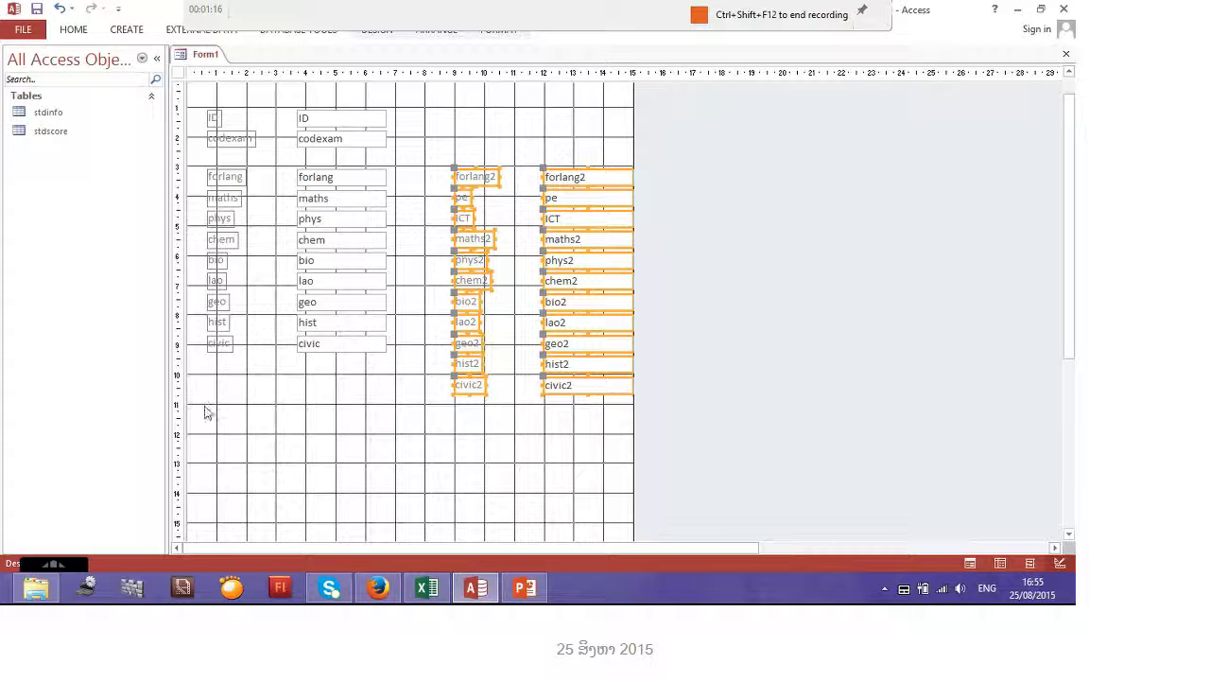
# Step: Shift all the form's controls slightly upward together and shorten the detail section to about 10.7 cm
pyautogui.moveTo(202, 408); pyautogui.dragTo(636, 100)
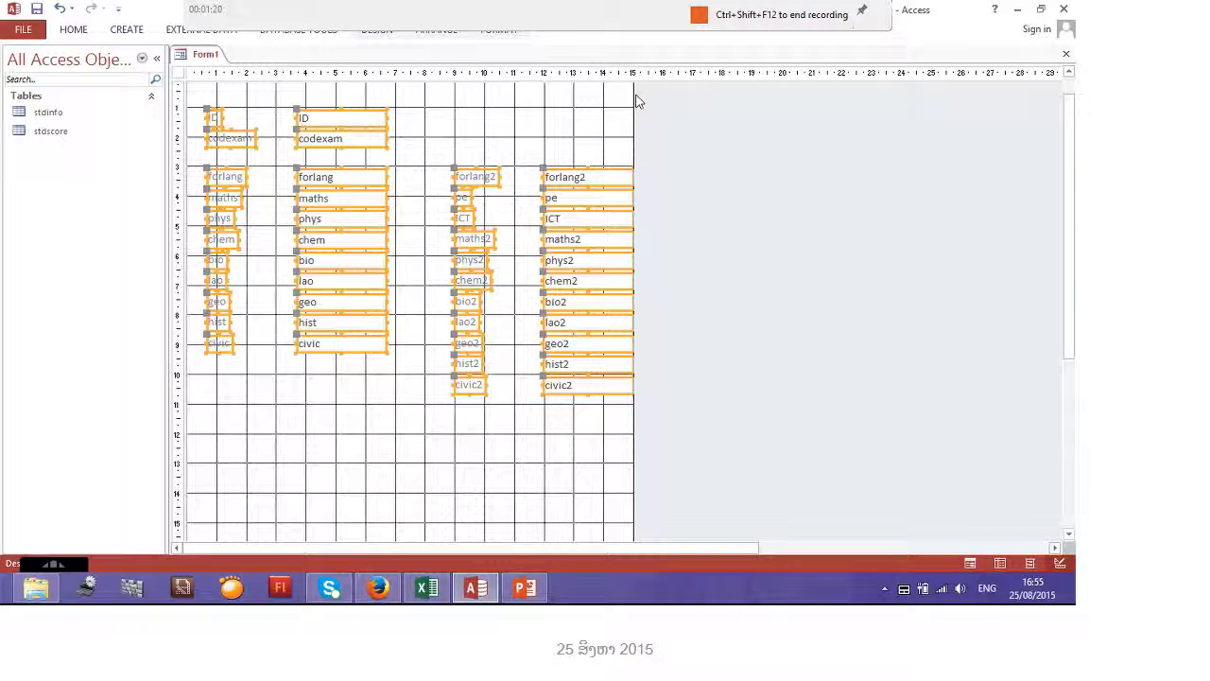
pyautogui.press('Up')
pyautogui.press('Up')
pyautogui.press('Up')
pyautogui.press('Up')
pyautogui.press('Up')
pyautogui.press('Up')
pyautogui.press('Up')
pyautogui.press('Up')
pyautogui.press('Up')
pyautogui.press('Up')
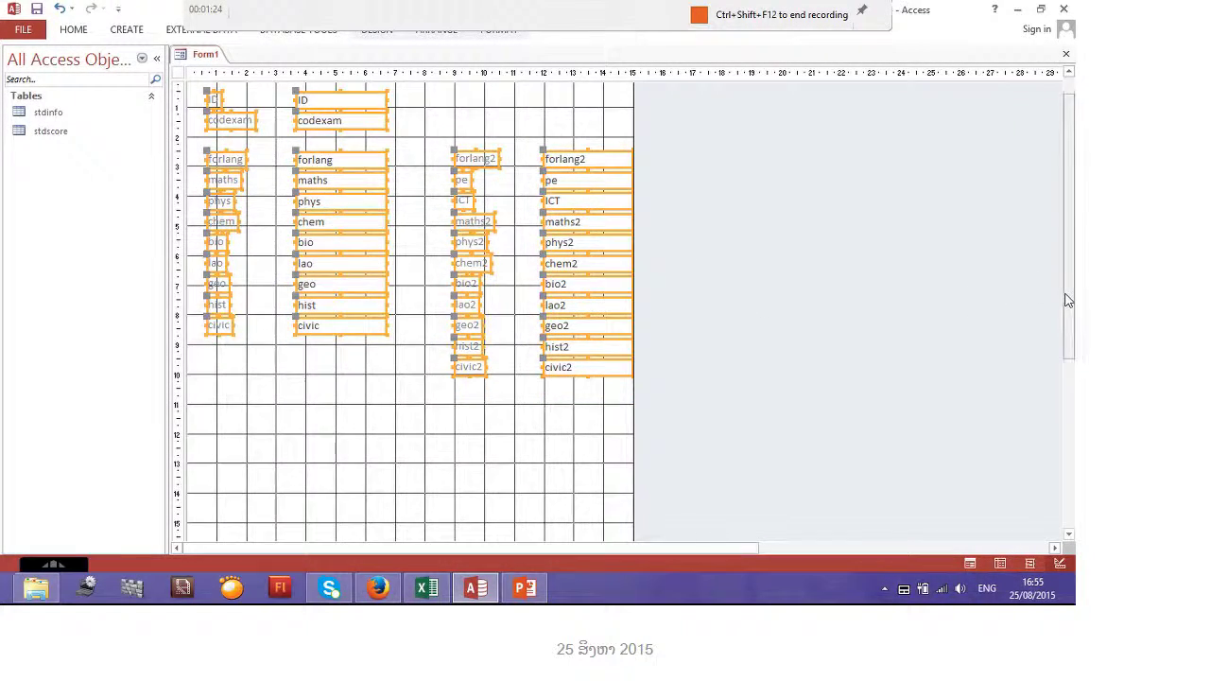
pyautogui.moveTo(1068, 300); pyautogui.dragTo(1040, 395)
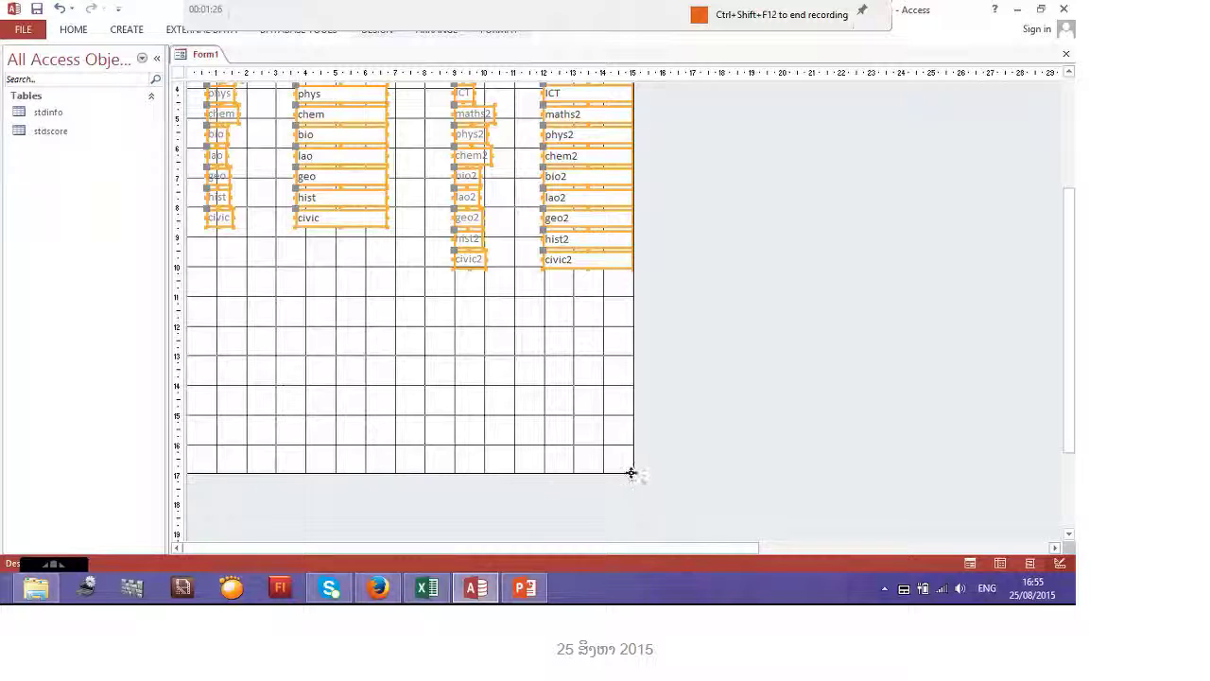
pyautogui.moveTo(631, 473); pyautogui.dragTo(636, 287)
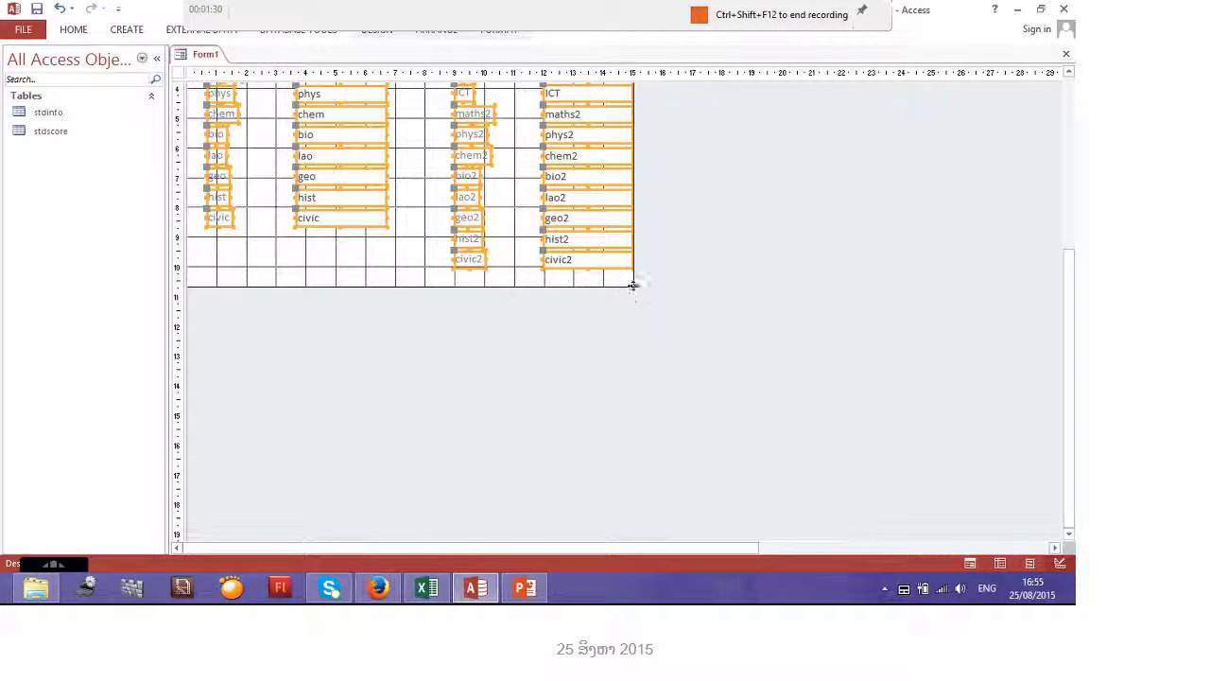
pyautogui.rightClick(216, 55)
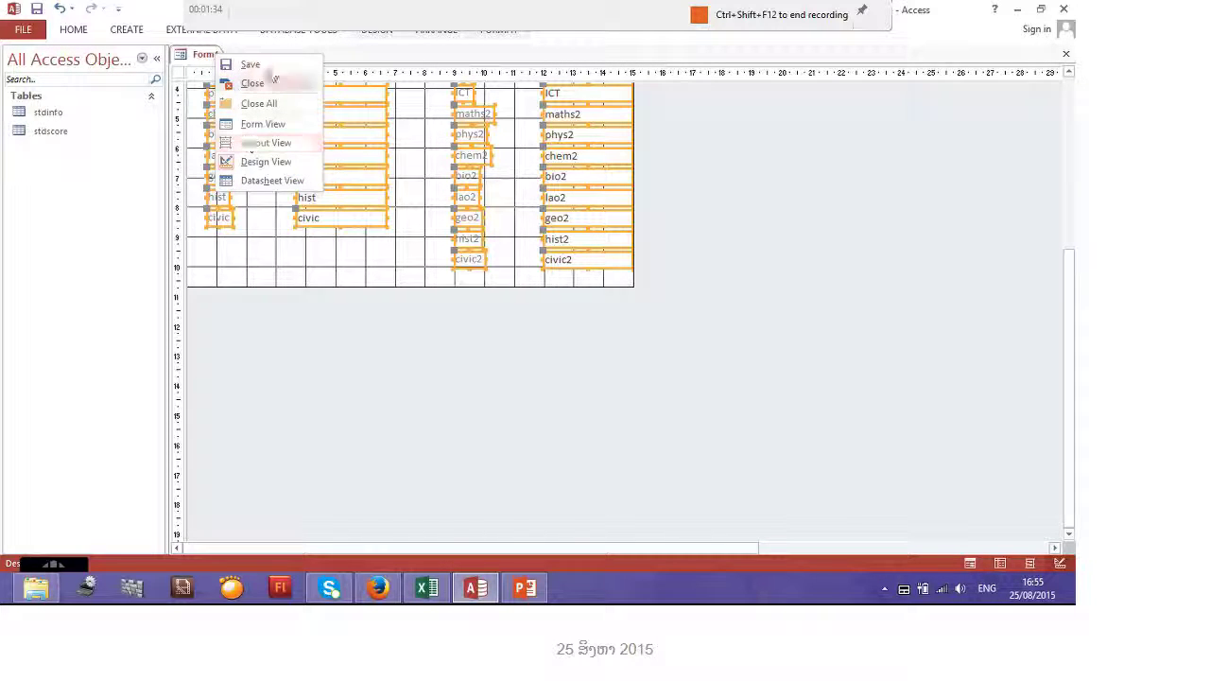
pyautogui.click(82, 32)
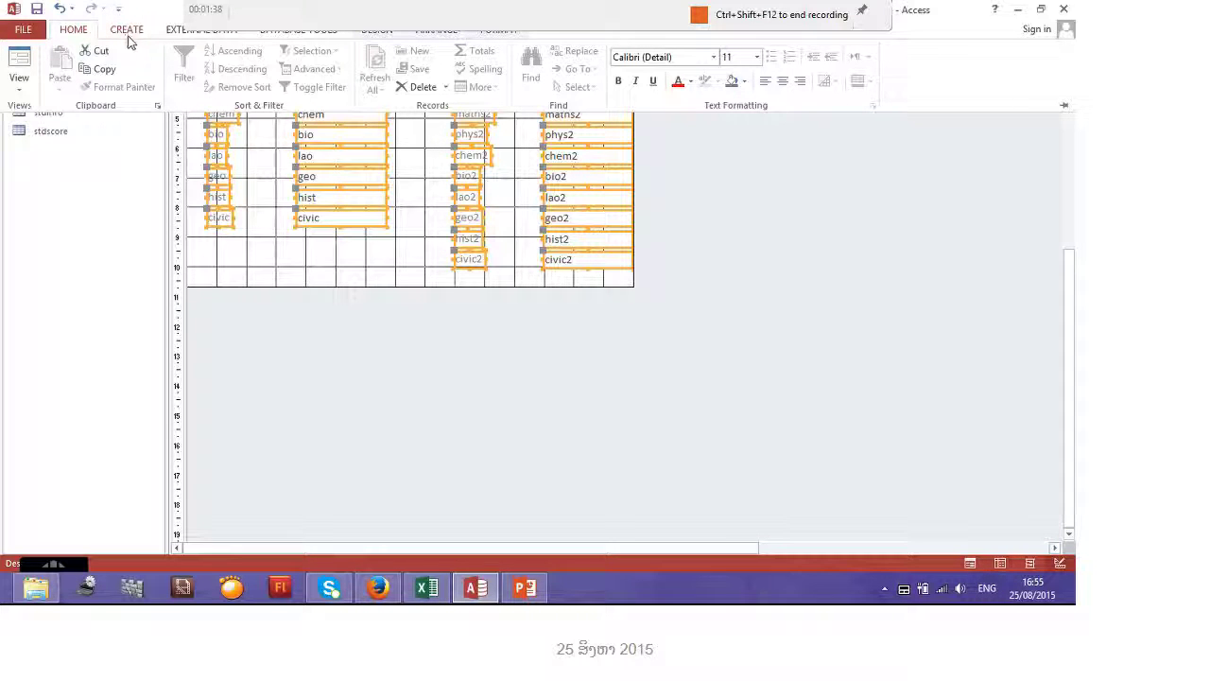
pyautogui.click(126, 31)
pyautogui.click(305, 251)
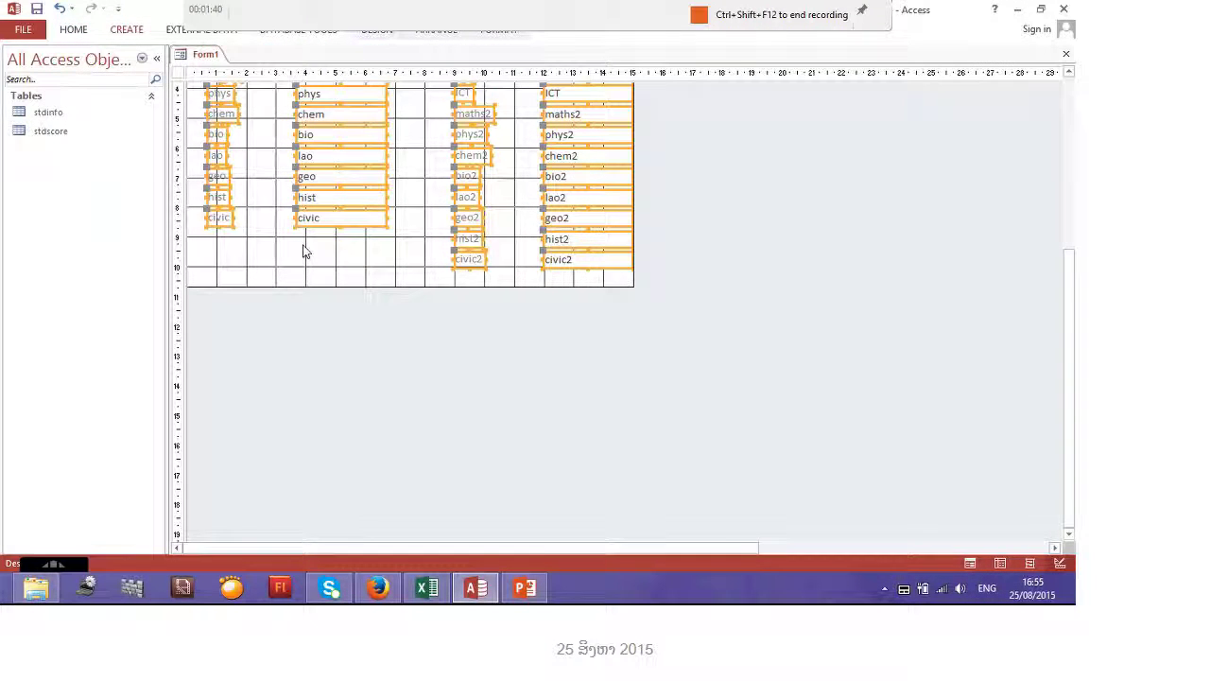
pyautogui.click(337, 259)
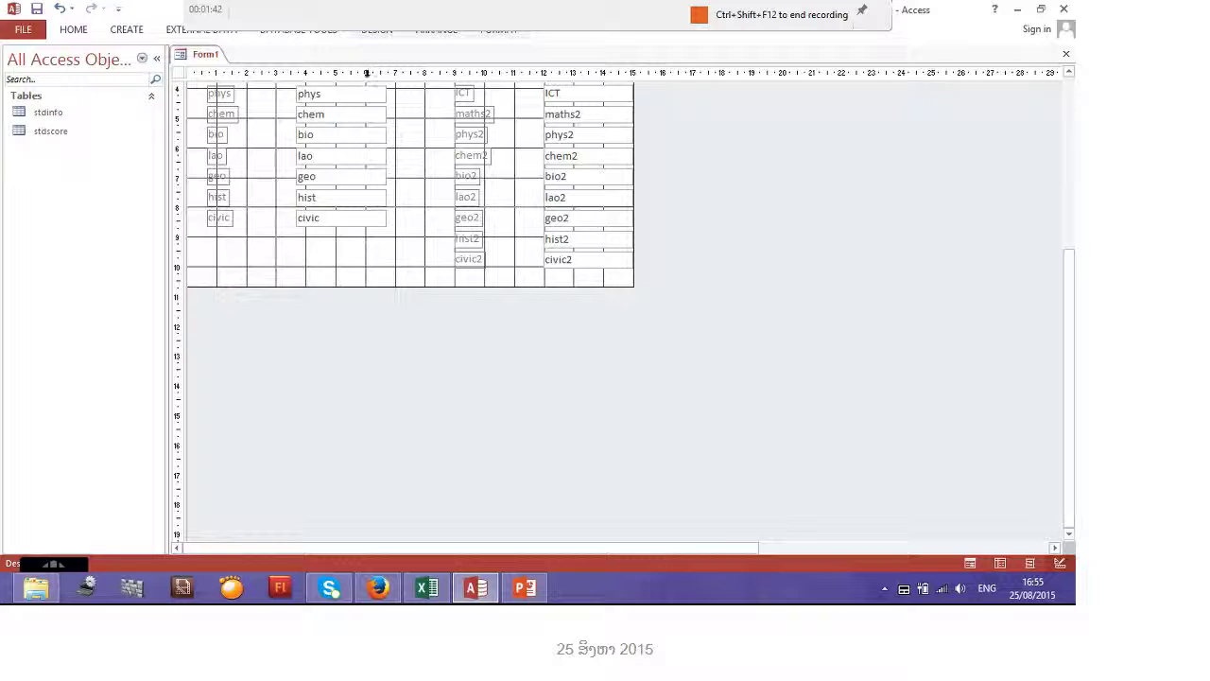
pyautogui.click(367, 73)
# Step: Add a form header and footer to the form
pyautogui.moveTo(1066, 251); pyautogui.dragTo(1074, 132)
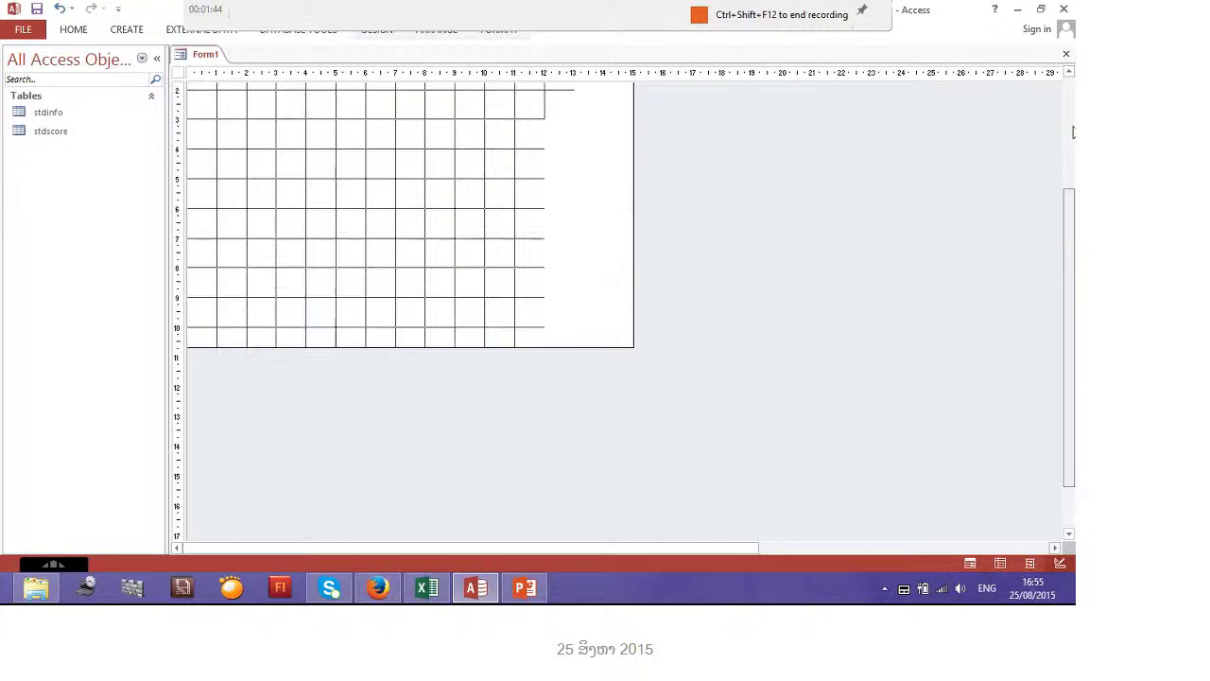
pyautogui.click(555, 92)
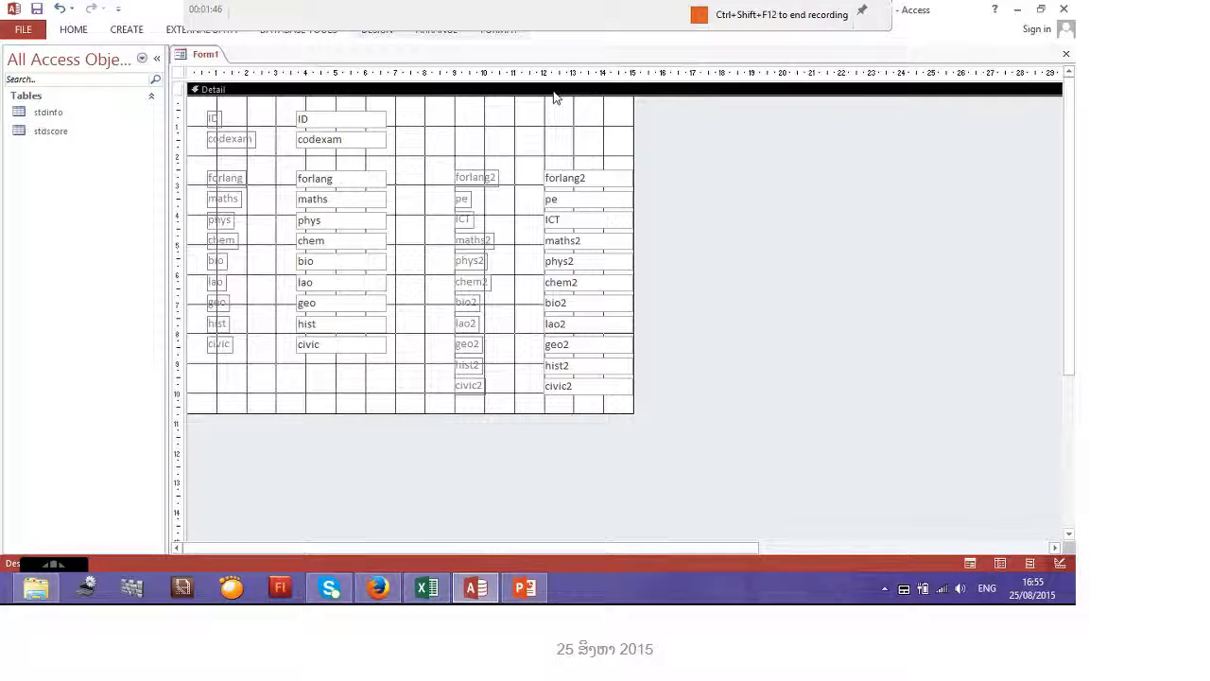
pyautogui.rightClick(555, 97)
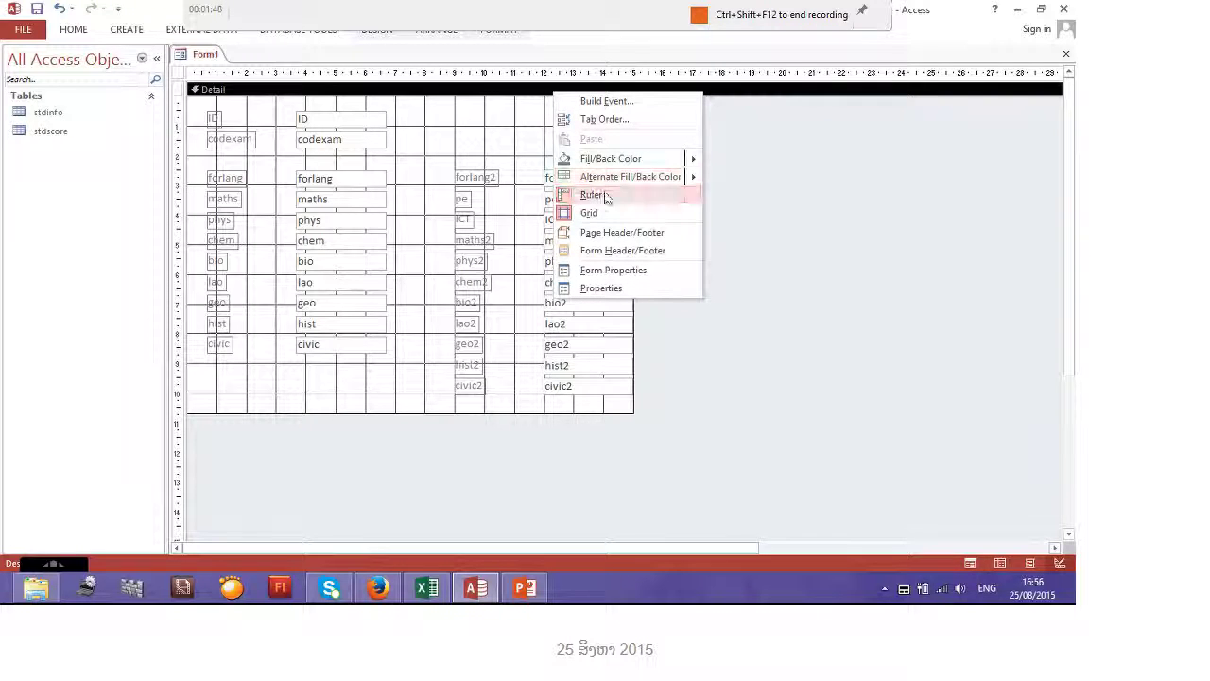
pyautogui.click(599, 252)
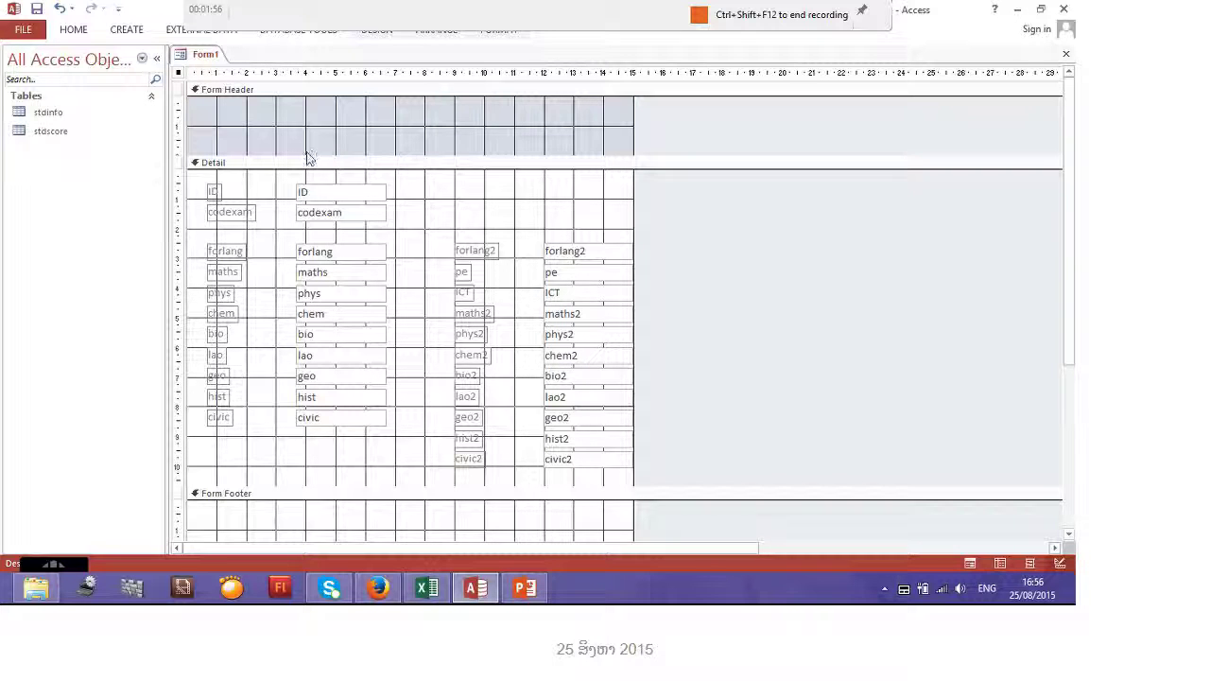
# Step: Place a label in the form header and enter the Lao title text "ຄະແນນປະຈຳສົກຮຽນ 2015-16 ຂອງ"
pyautogui.doubleClick(268, 148)
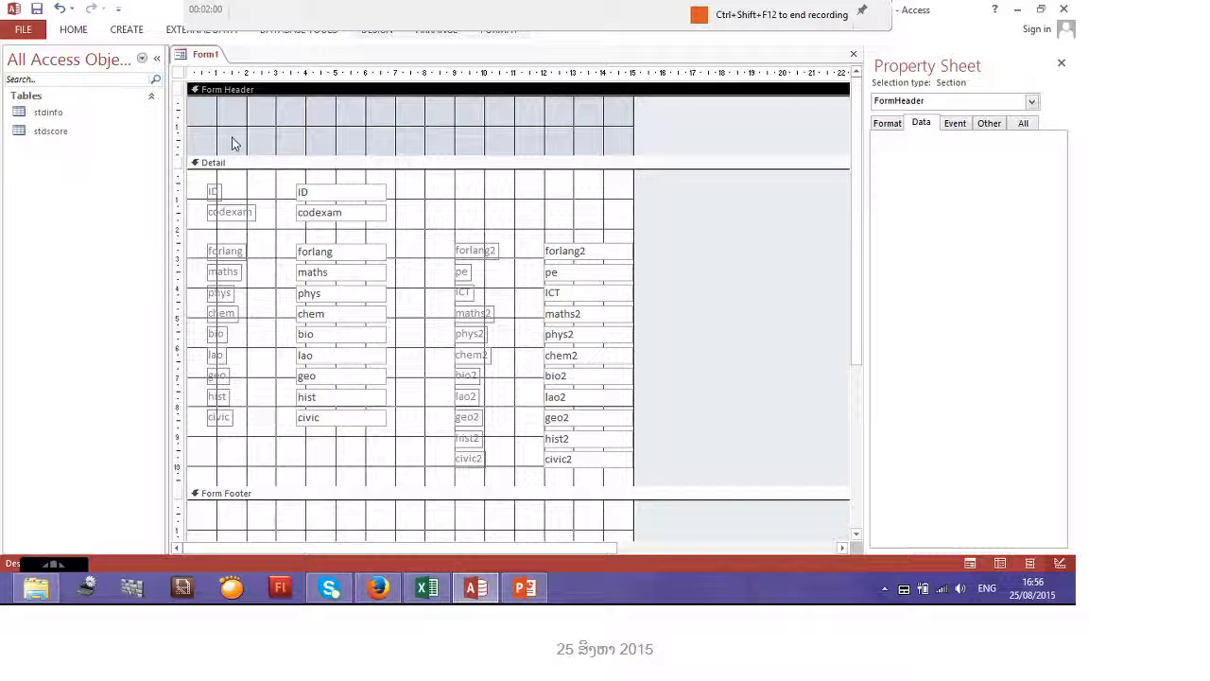
pyautogui.click(129, 33)
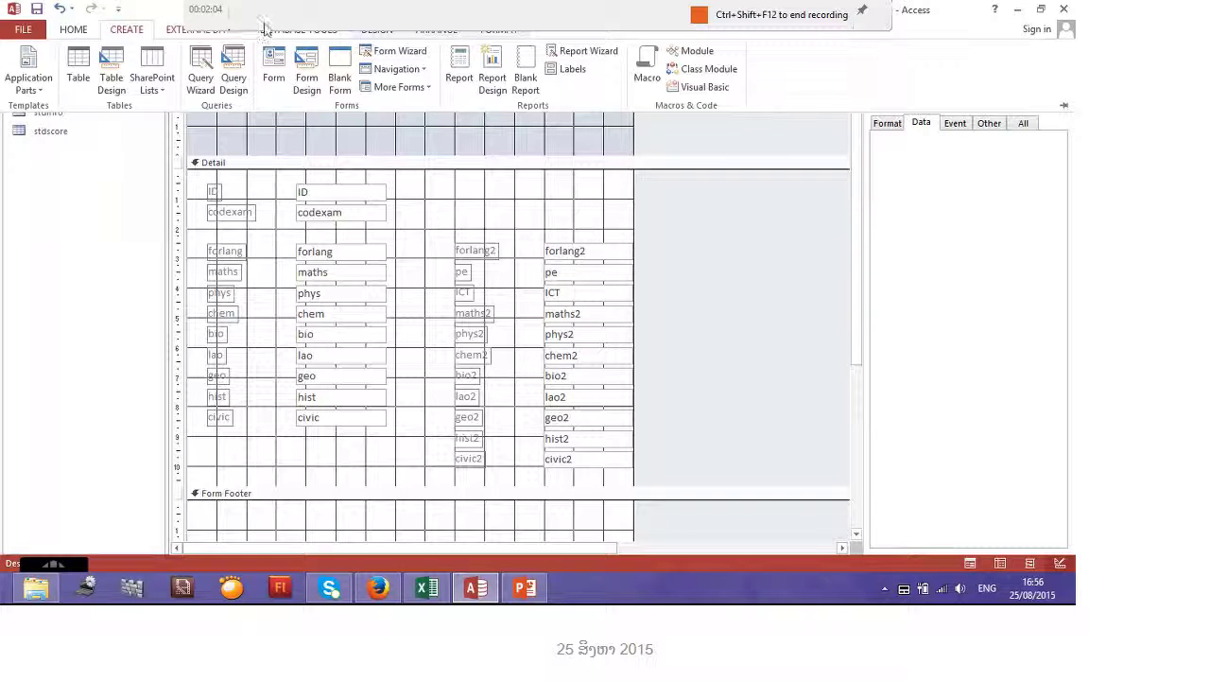
pyautogui.click(376, 29)
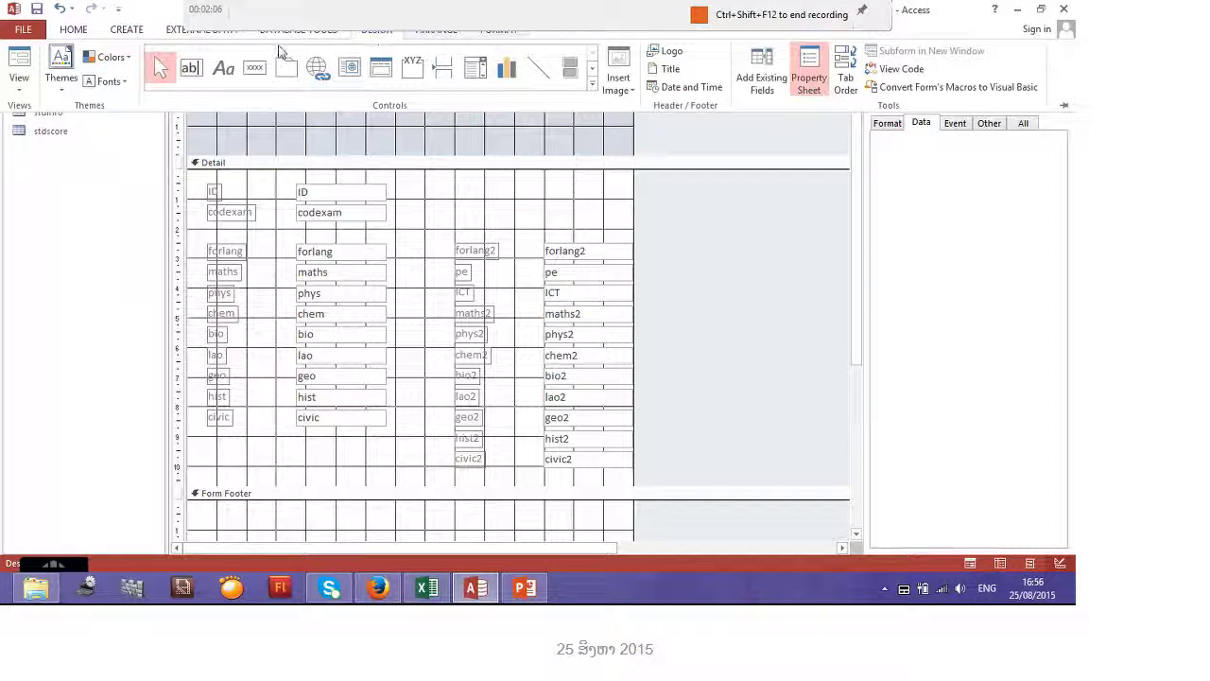
pyautogui.click(224, 74)
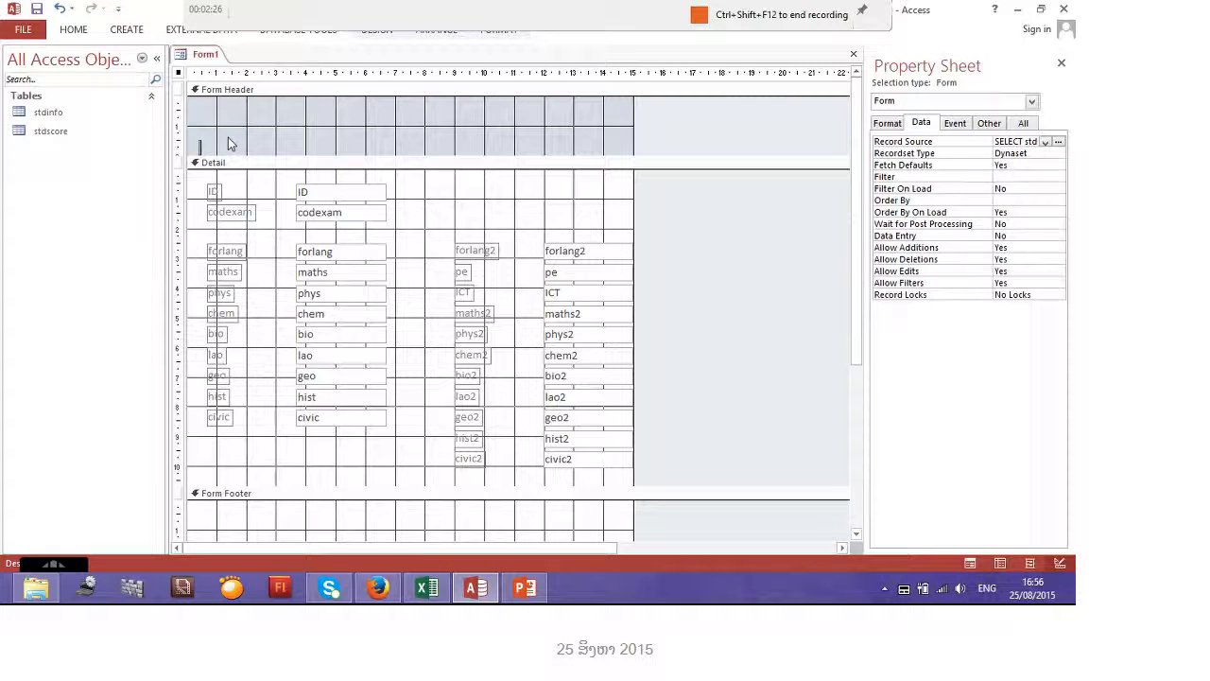
pyautogui.press('super+space')
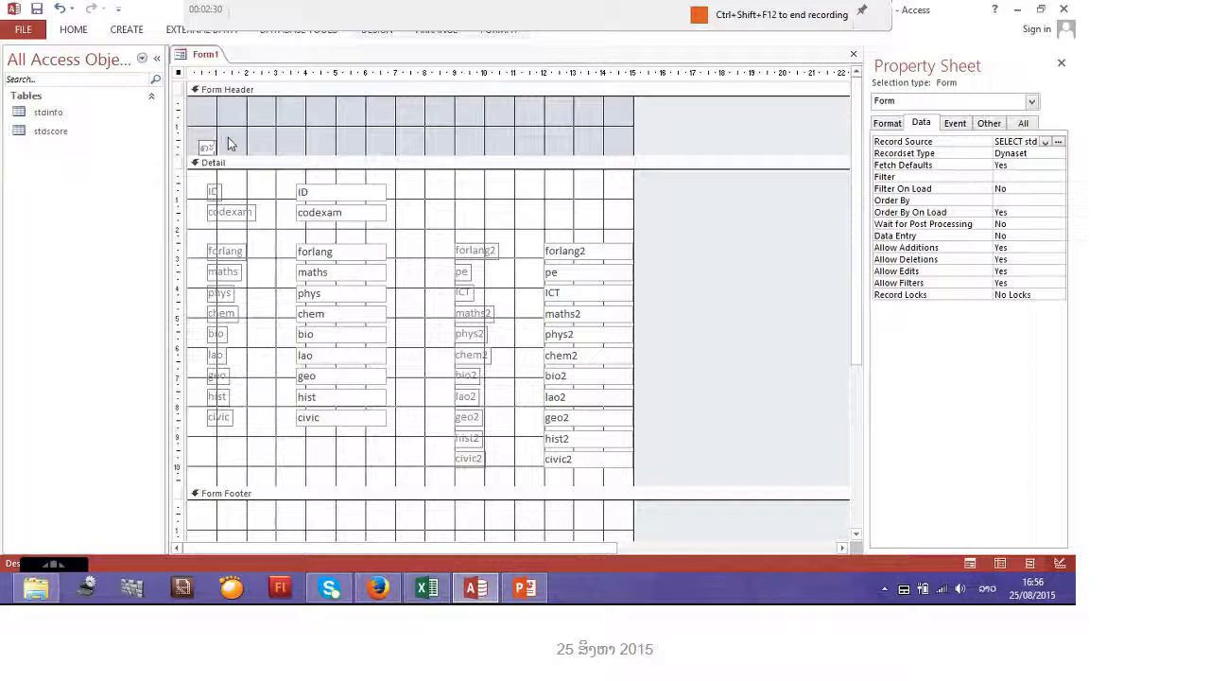
pyautogui.write('ແ')
pyautogui.write('ປີ')
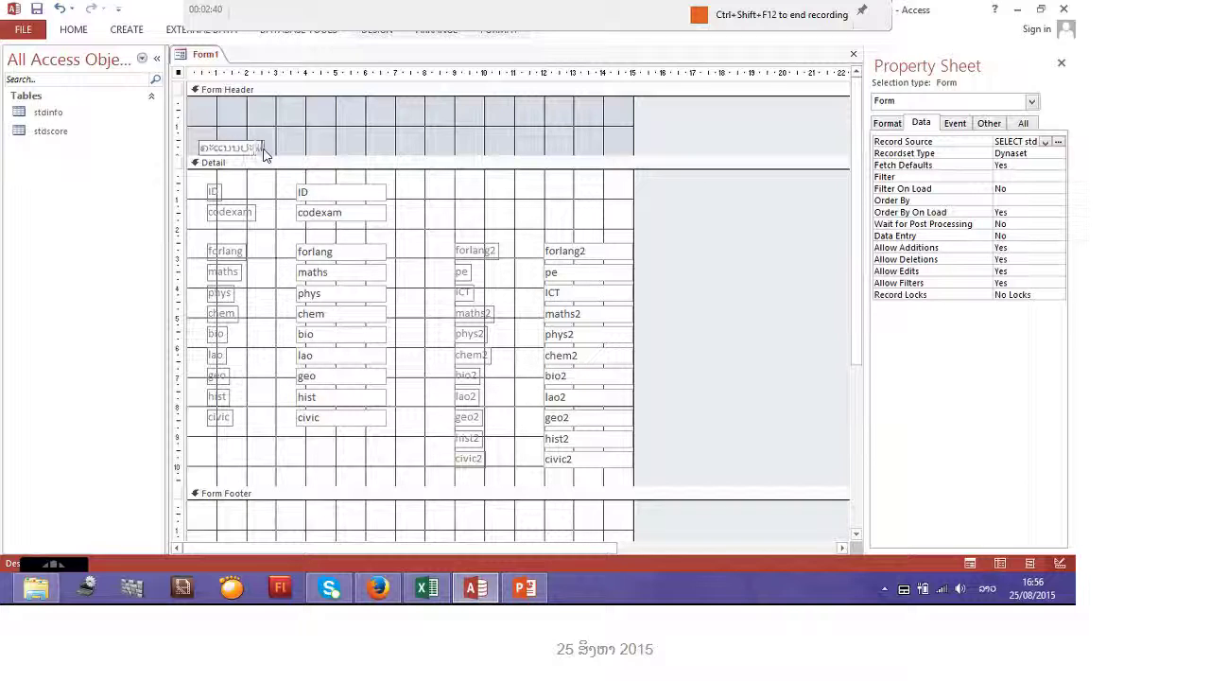
pyautogui.write('ຈ')
pyautogui.write('ງ')
pyautogui.write('ນ')
pyautogui.write(' 20')
pyautogui.write('6 ຂ')
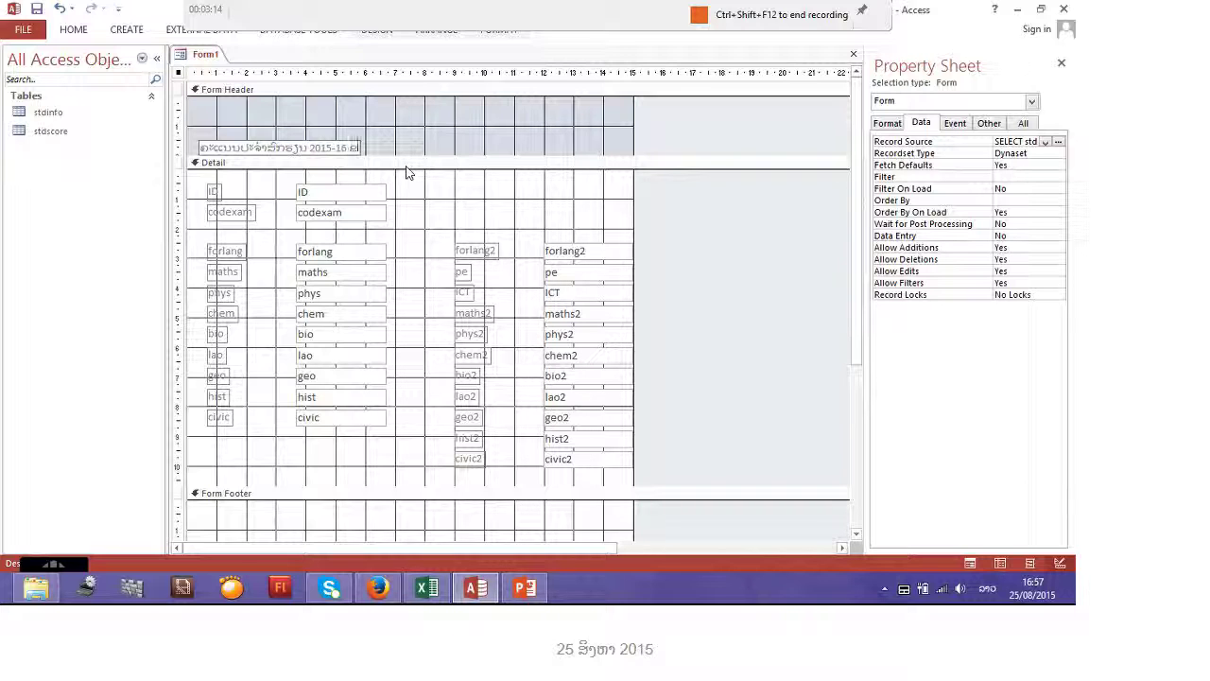
pyautogui.write('ອງ')
# Step: Switch to Excel and open the recent workbooks Book1 and ທະບຽນນັກຮຽນ ມ.7 from the My Works folder
pyautogui.click(428, 589)
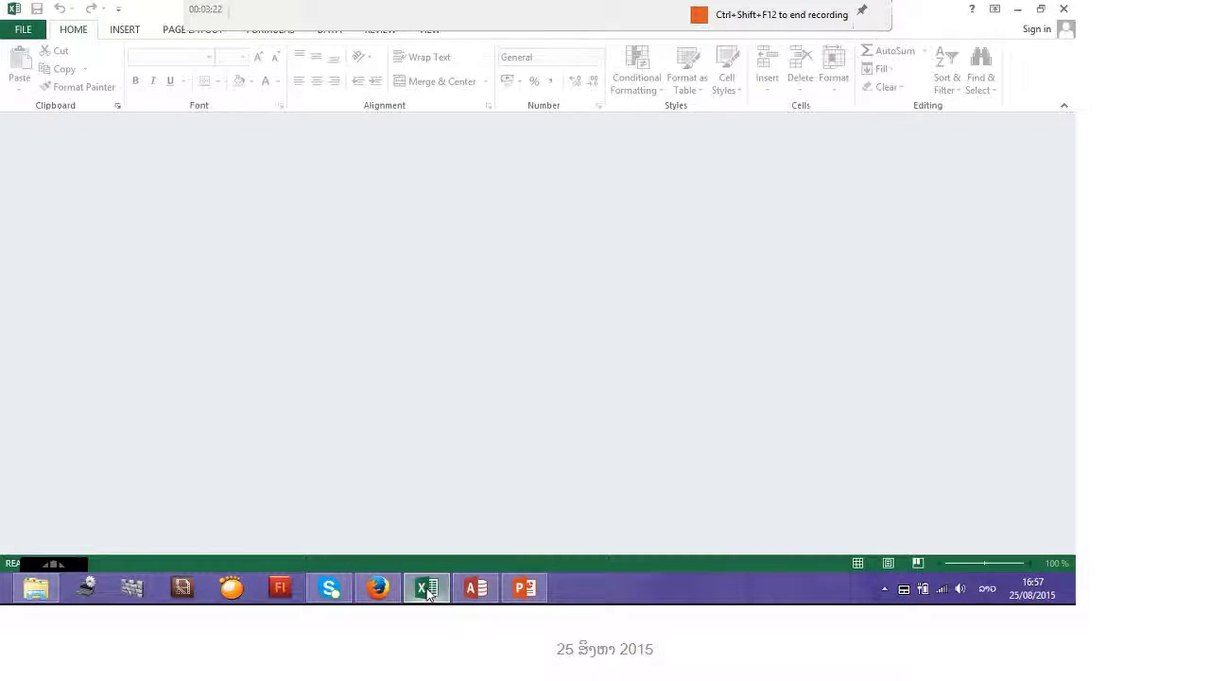
pyautogui.click(33, 36)
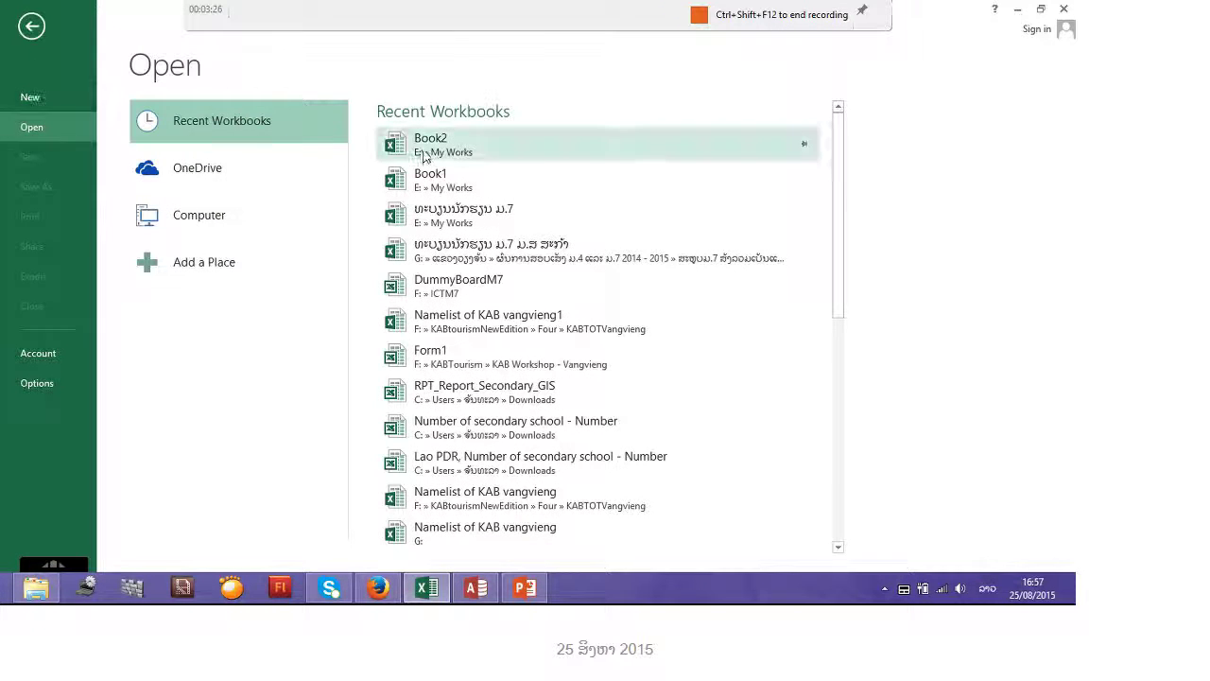
pyautogui.click(438, 187)
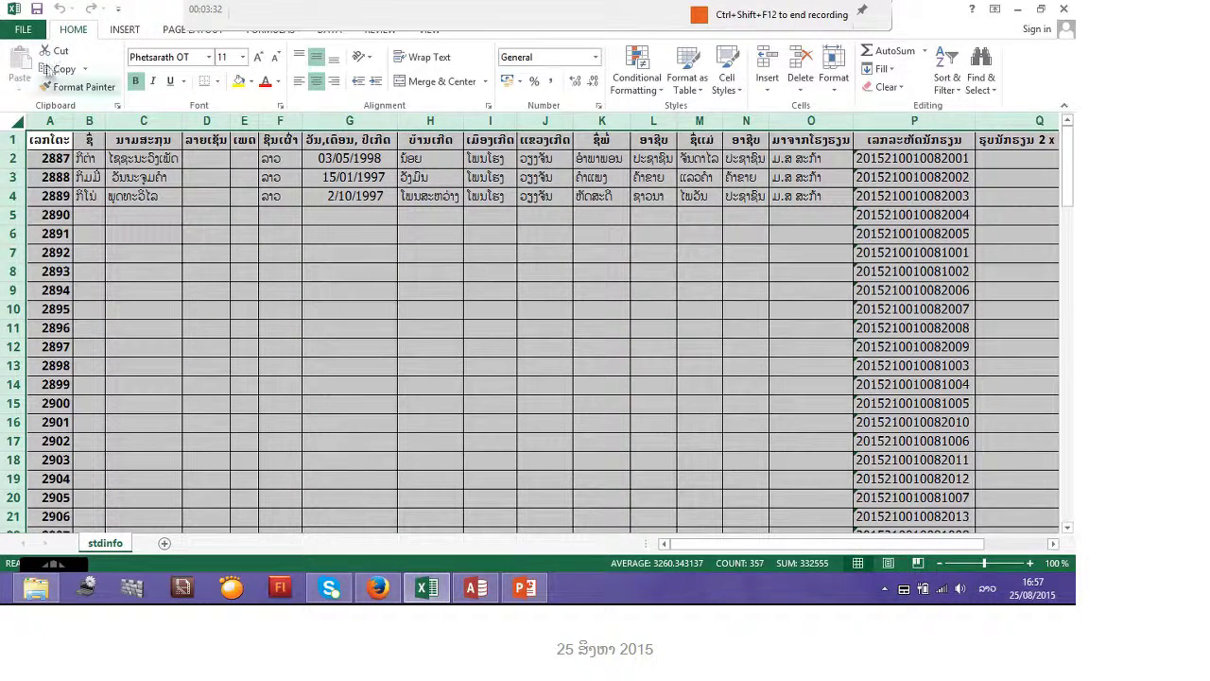
pyautogui.click(23, 32)
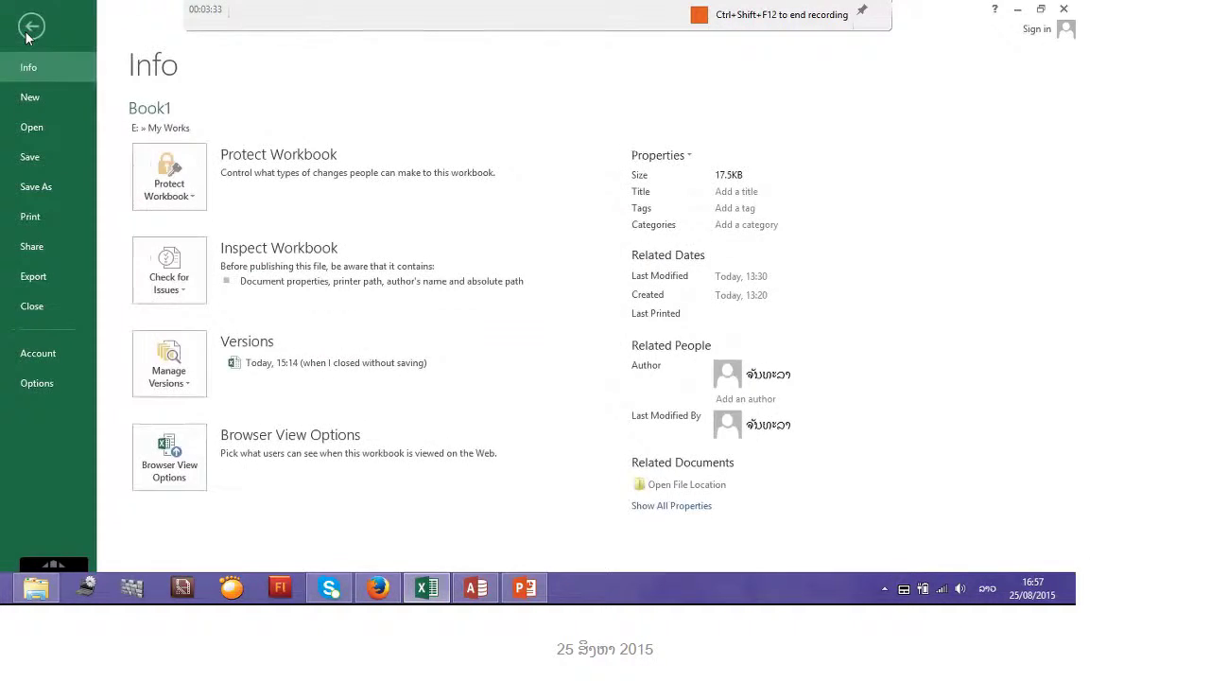
pyautogui.click(30, 127)
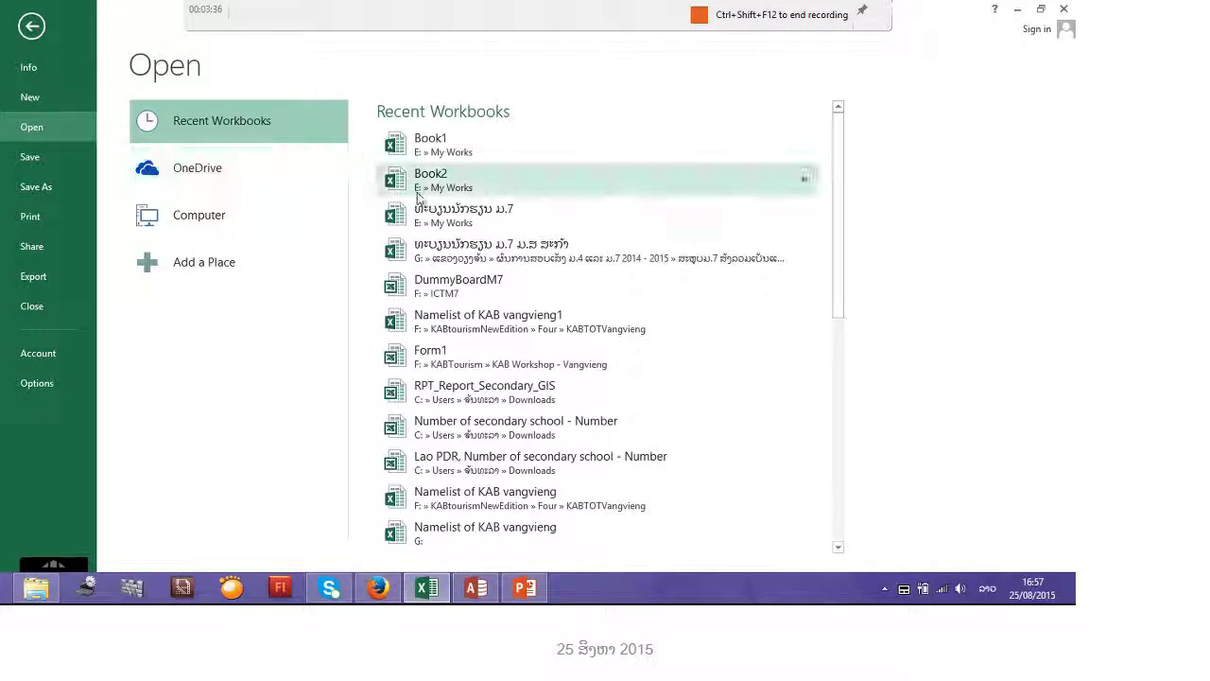
pyautogui.click(430, 220)
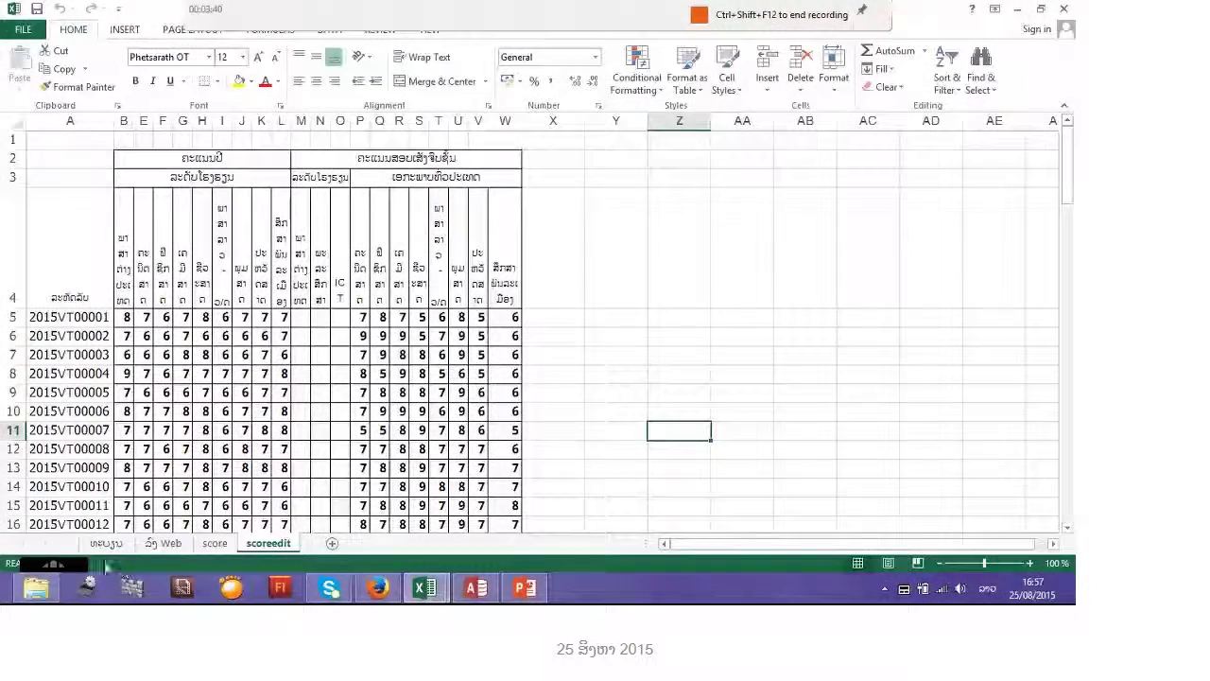
# Step: Check the title on the ທະບຽນ sheet of the student register, and return to the form in Access
pyautogui.click(103, 543)
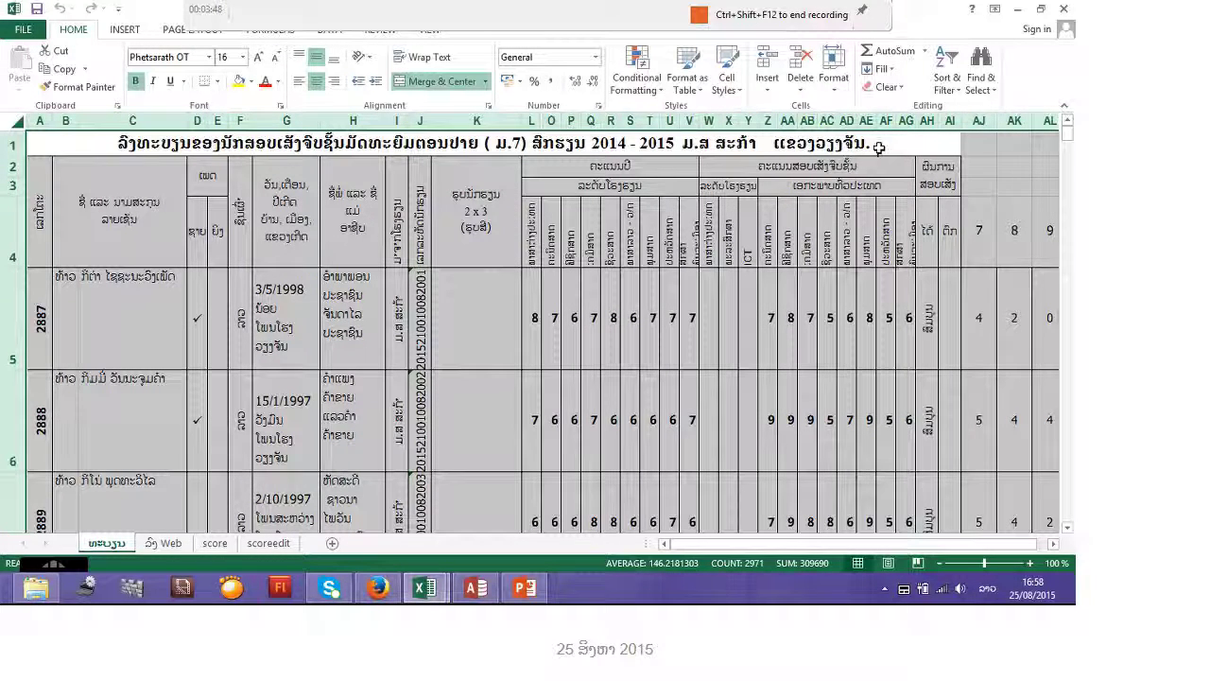
pyautogui.click(1015, 13)
pyautogui.click(1015, 13)
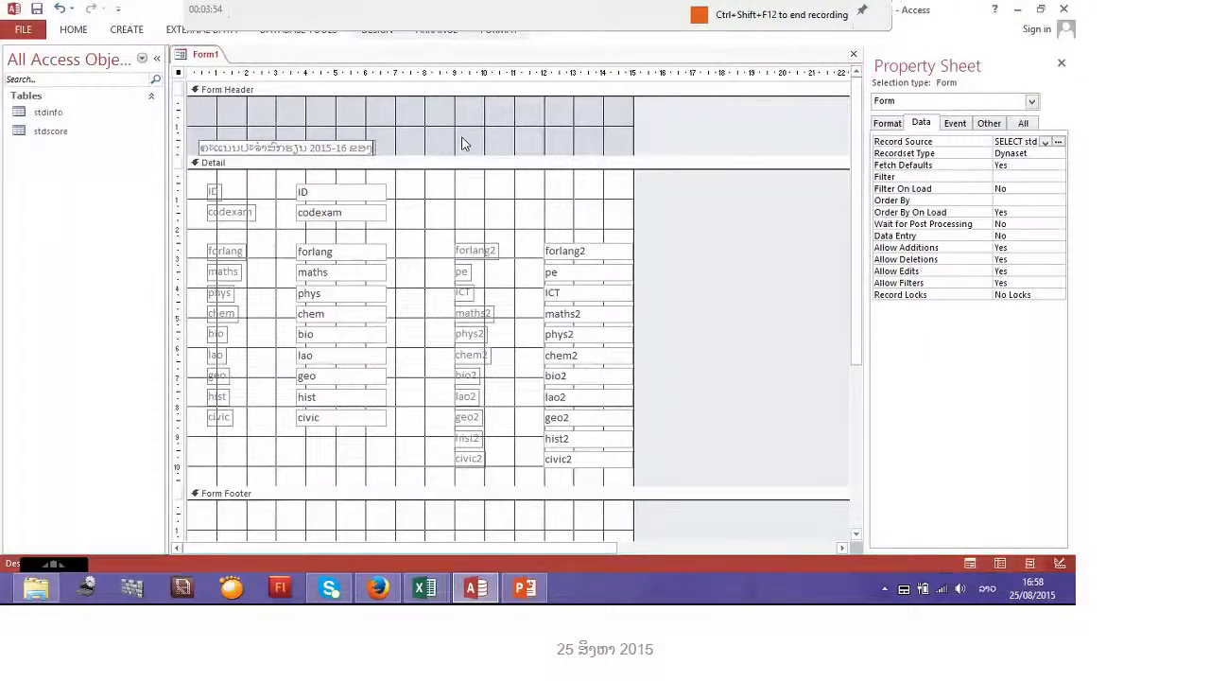
# Step: Complete the header title by adding "ໂຮງຮຽນ" and a dotted blank, and move the label higher in the form header
pyautogui.write('ໂຮງຮຽນ')
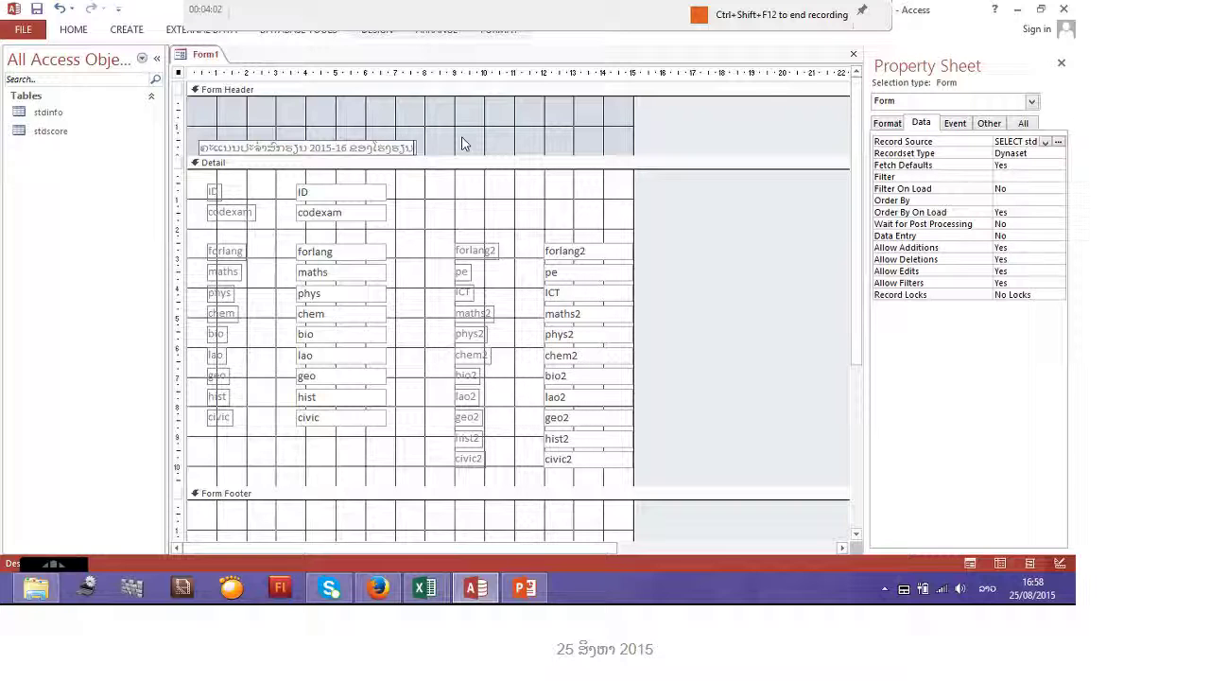
pyautogui.write('..........')
pyautogui.click(464, 156)
pyautogui.click(463, 154)
pyautogui.moveTo(432, 148); pyautogui.dragTo(428, 115)
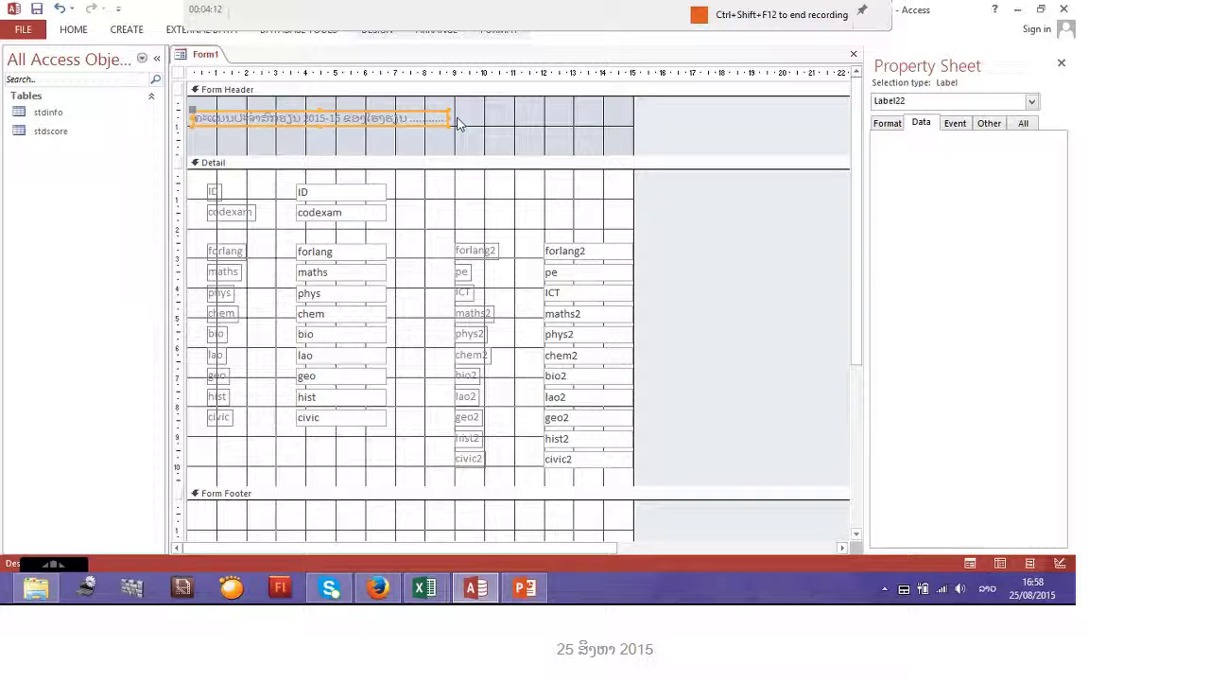
# Step: Set the title label's font size to 20 and enlarge the label in height and across to the form's 15 cm edge
pyautogui.click(82, 32)
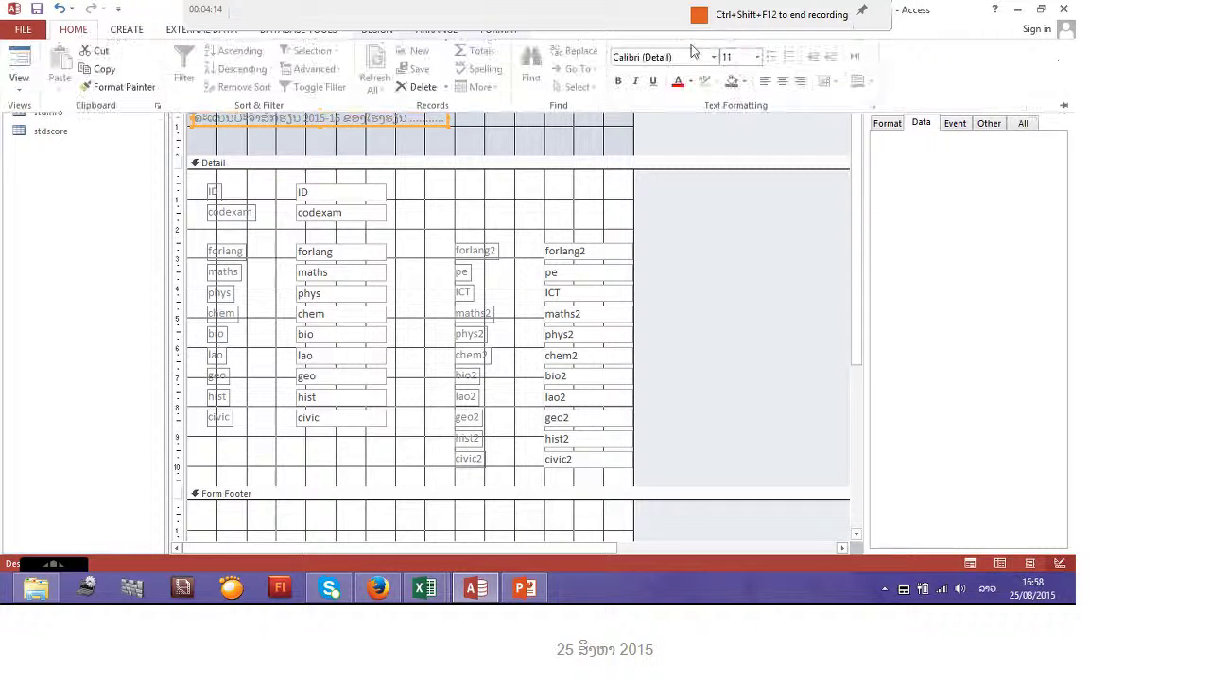
pyautogui.click(756, 57)
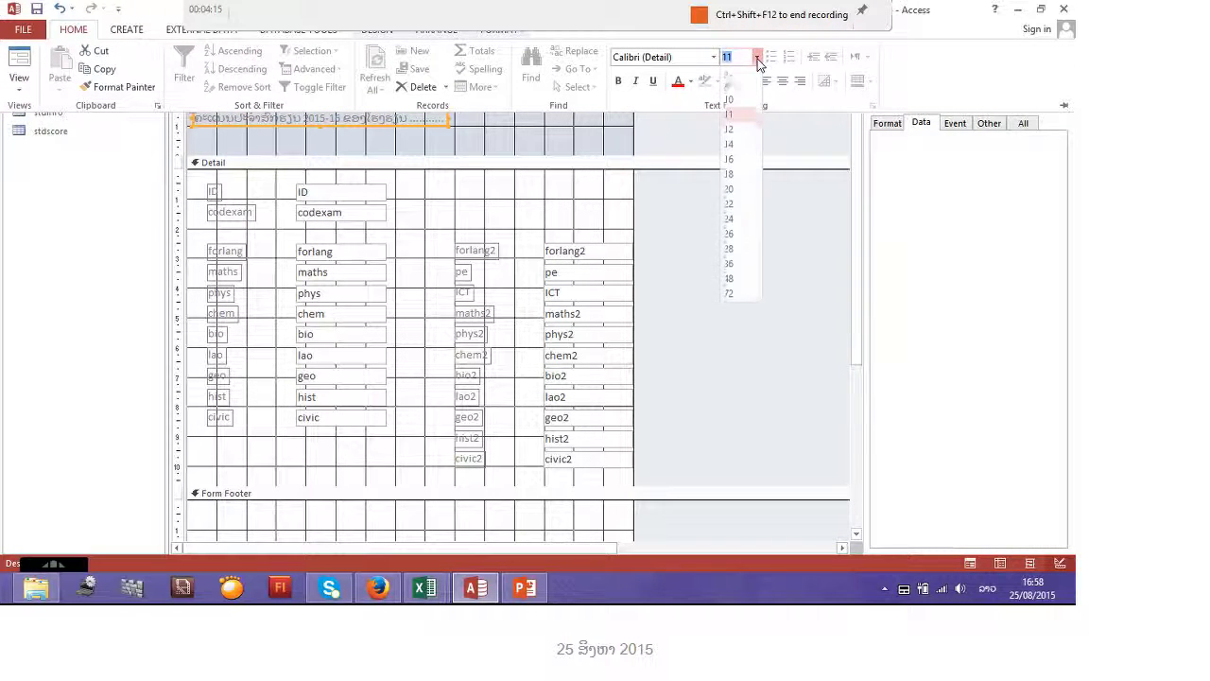
pyautogui.click(728, 194)
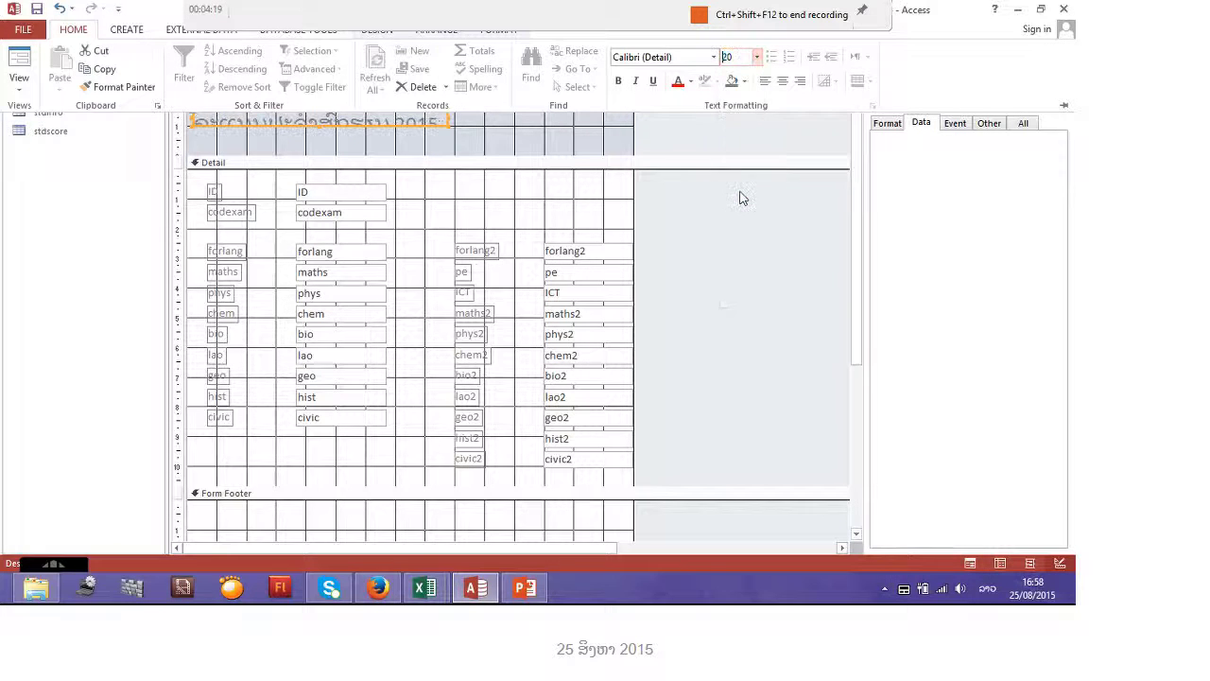
pyautogui.click(319, 135)
pyautogui.moveTo(320, 135); pyautogui.dragTo(321, 140)
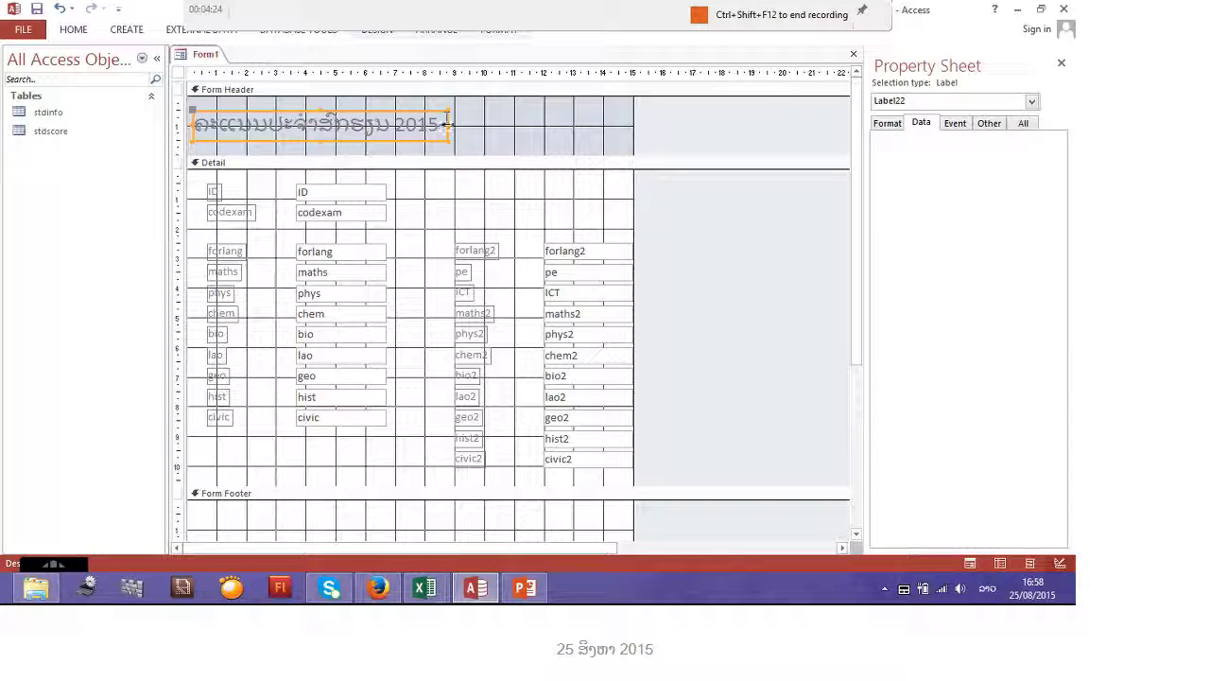
pyautogui.moveTo(447, 124); pyautogui.dragTo(632, 110)
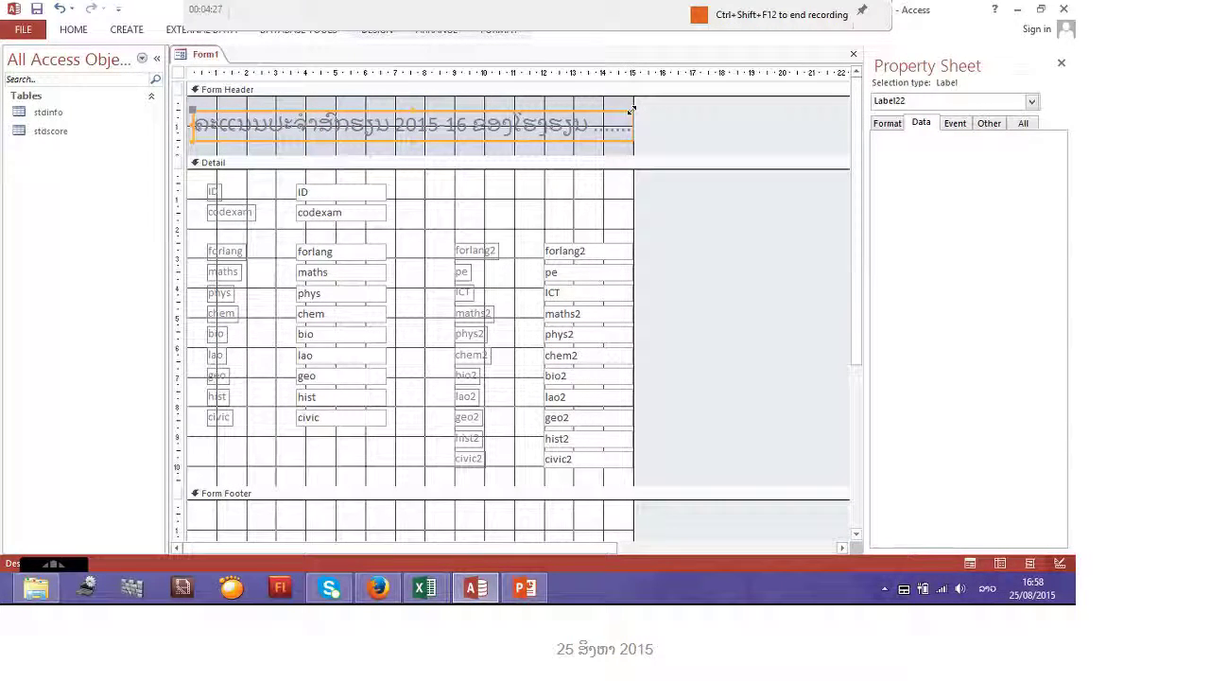
# Step: Center the header title, make it bold and set its font size to 18
pyautogui.click(74, 30)
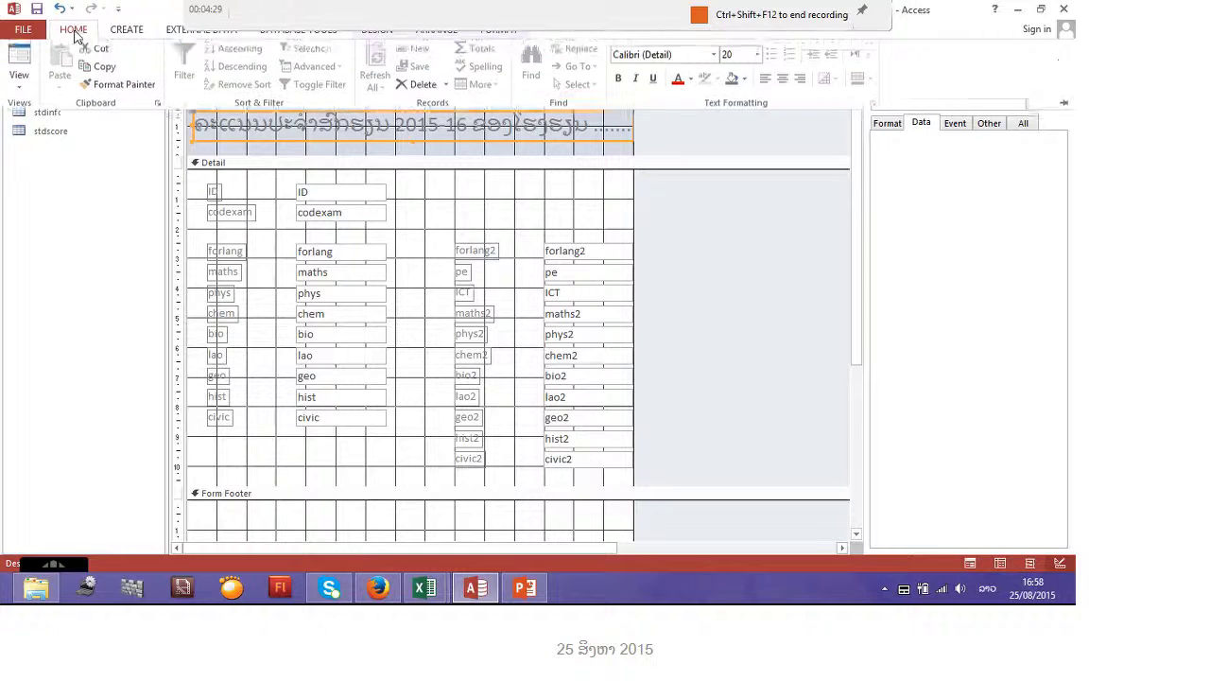
pyautogui.click(783, 83)
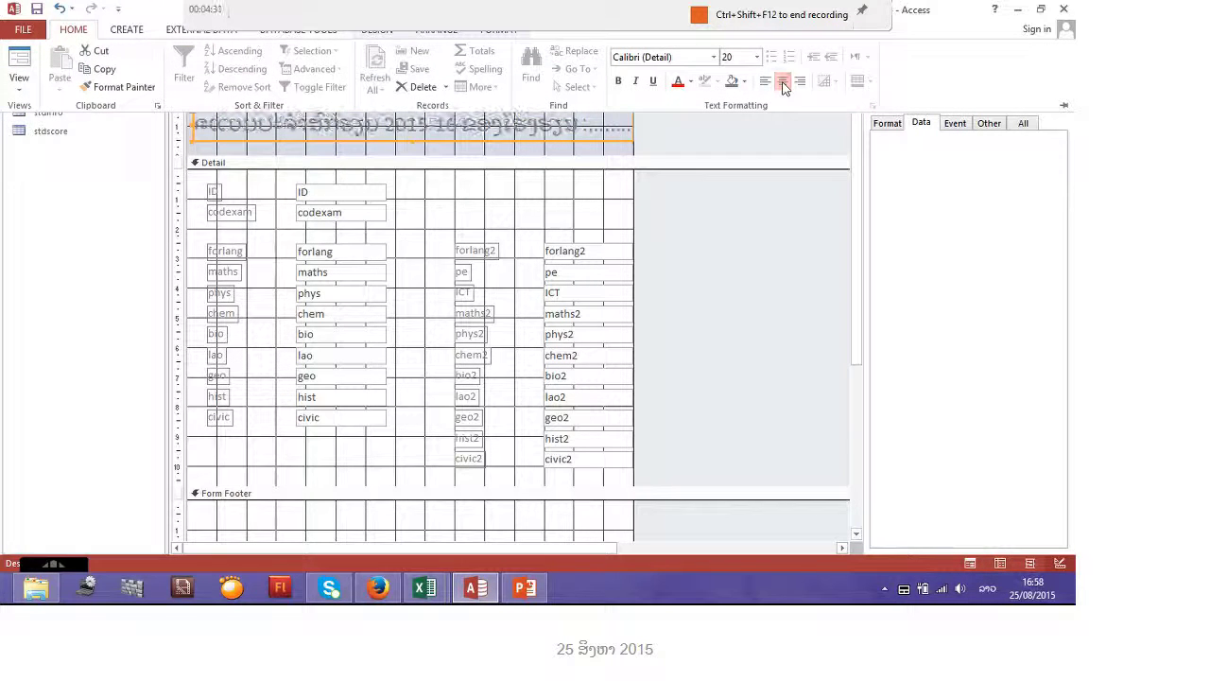
pyautogui.click(620, 82)
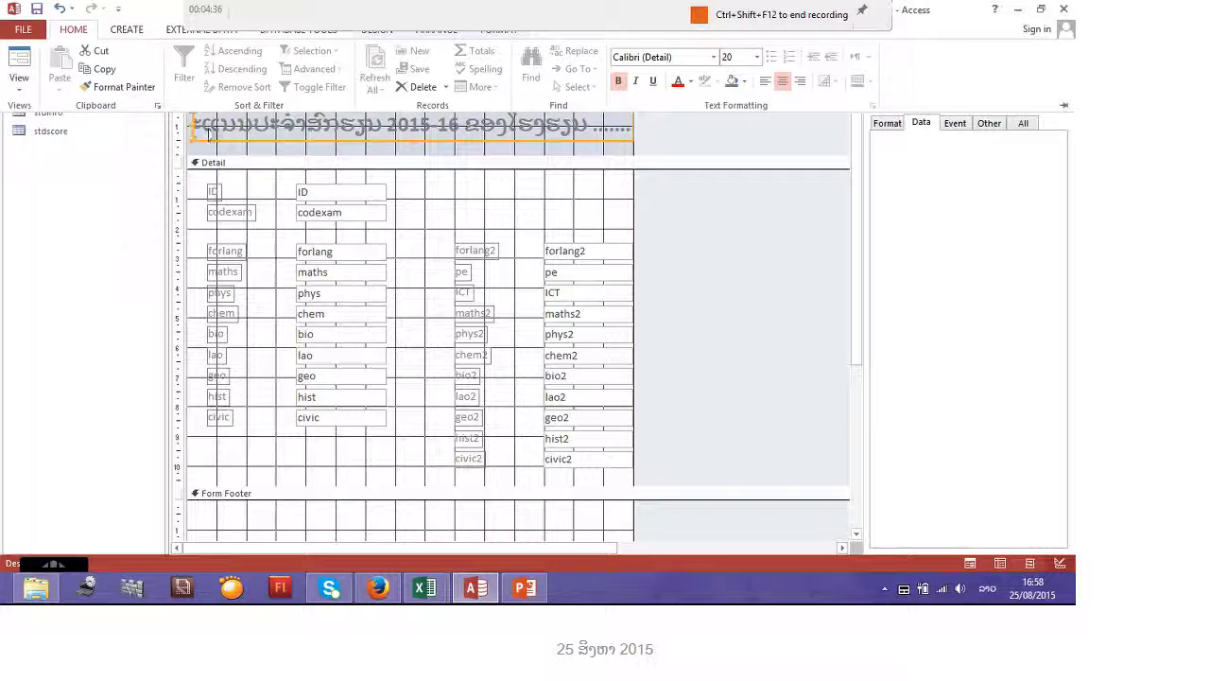
pyautogui.click(756, 57)
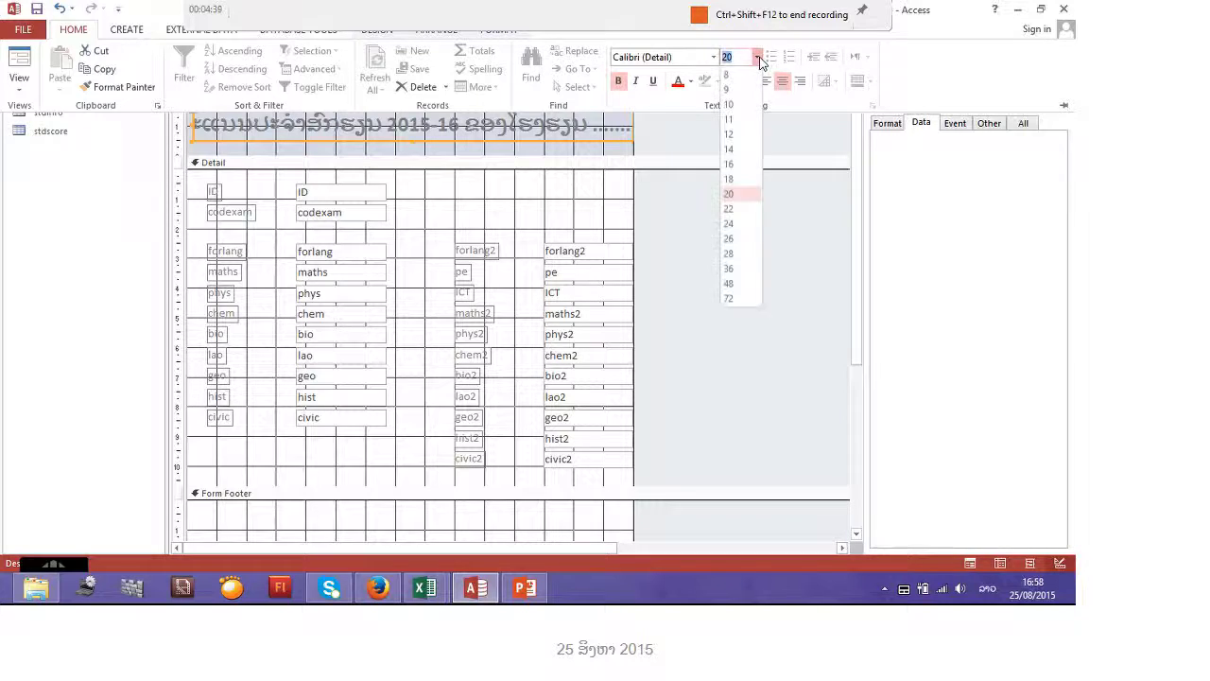
pyautogui.click(730, 180)
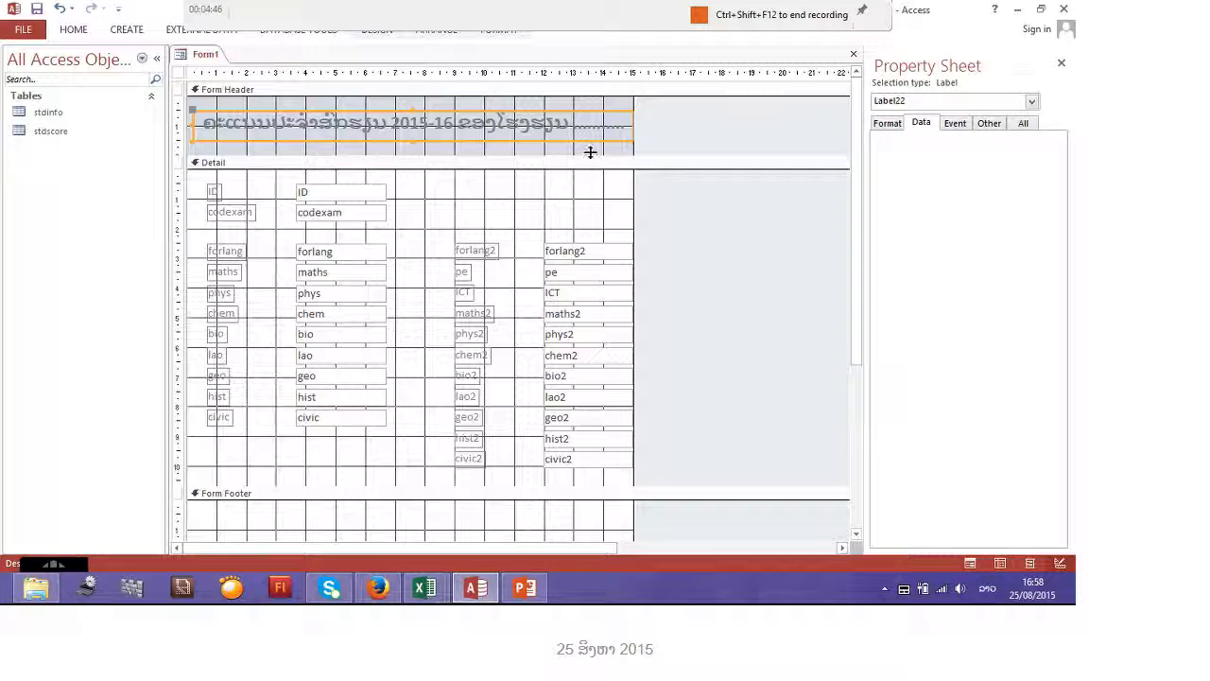
# Step: Fill the detail section's background with the light olive green theme color
pyautogui.click(563, 186)
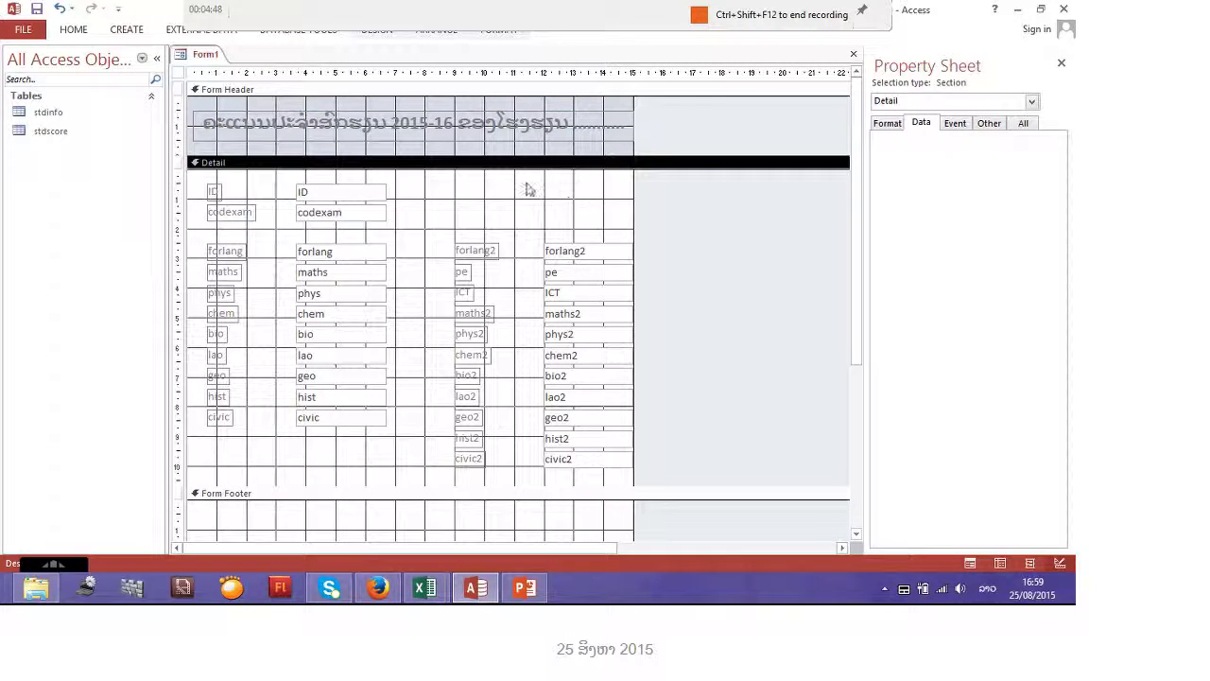
pyautogui.rightClick(546, 170)
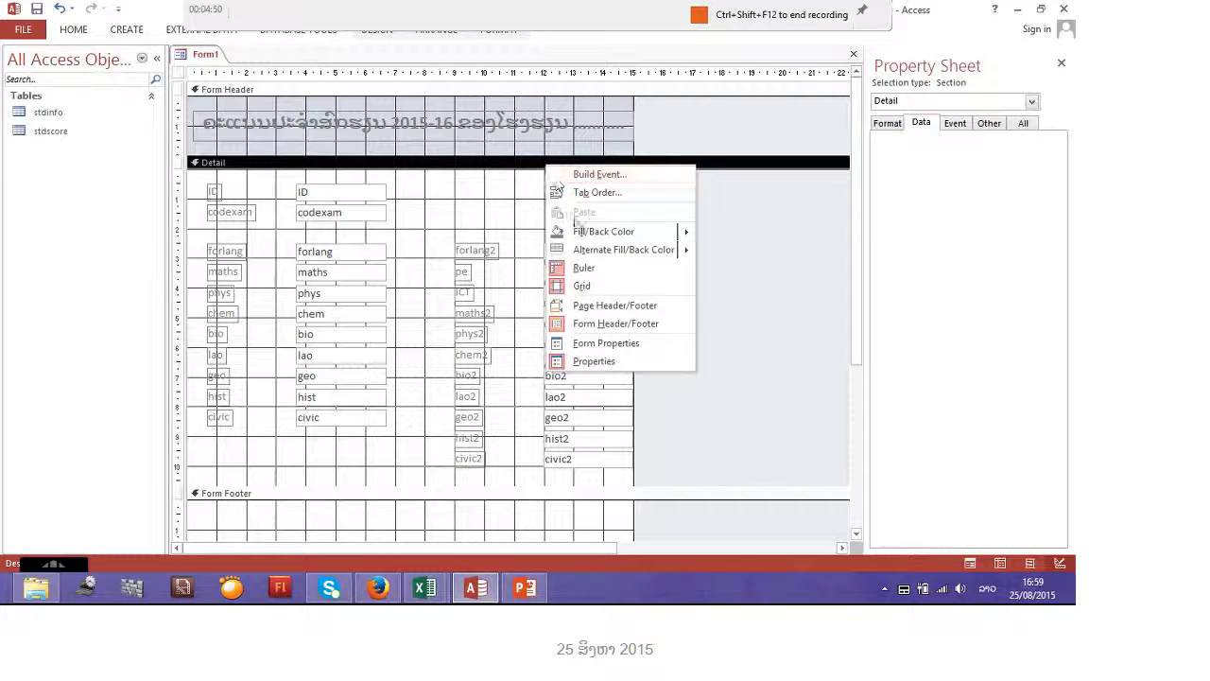
pyautogui.moveTo(691, 232)
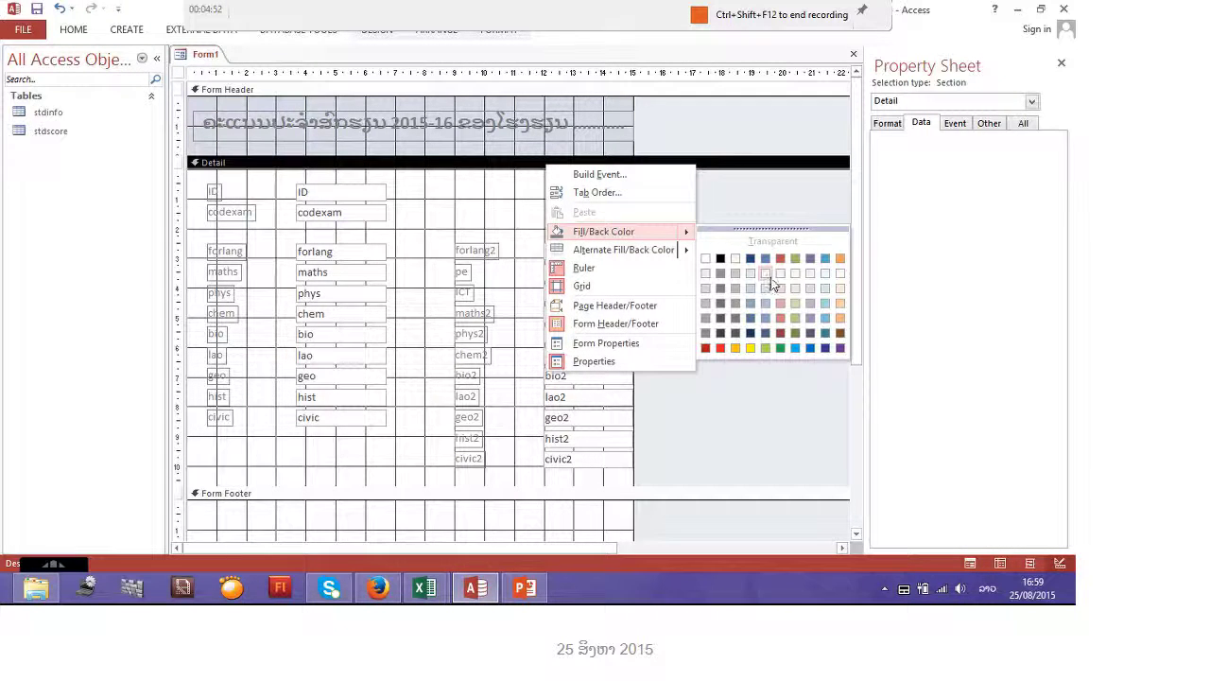
pyautogui.click(795, 303)
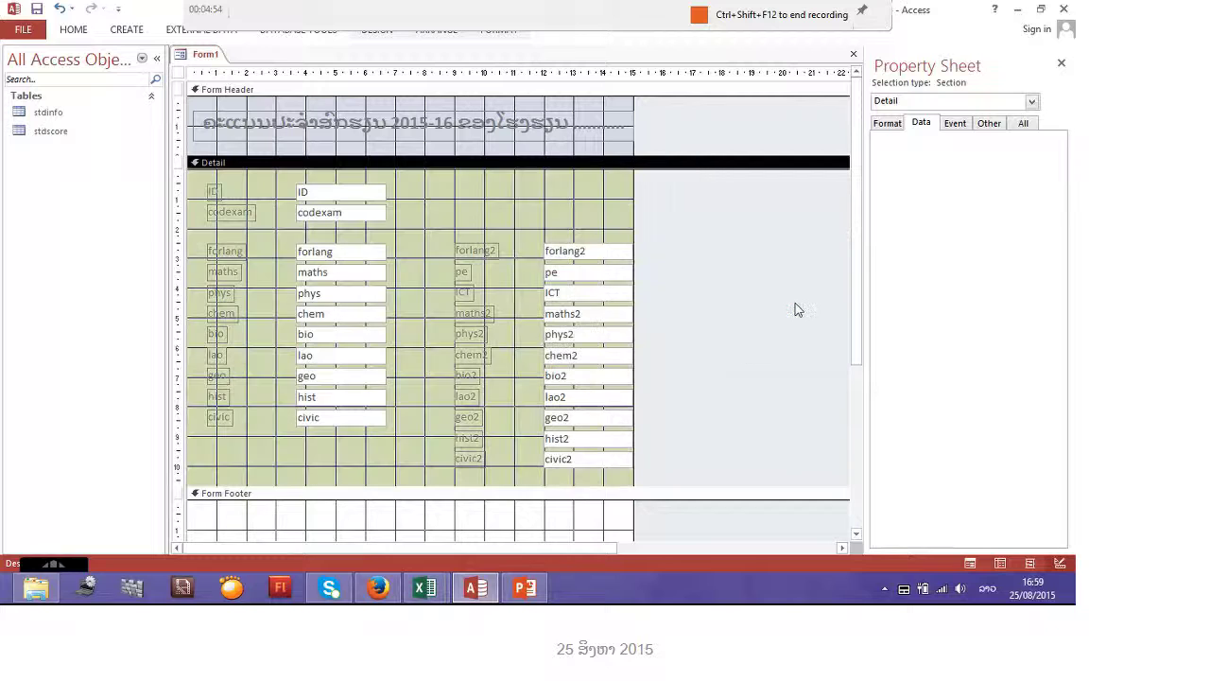
pyautogui.click(498, 187)
pyautogui.click(499, 187)
# Step: Show the codexam label's format properties and widen the label to about 2.91 cm, up to its text box
pyautogui.click(248, 221)
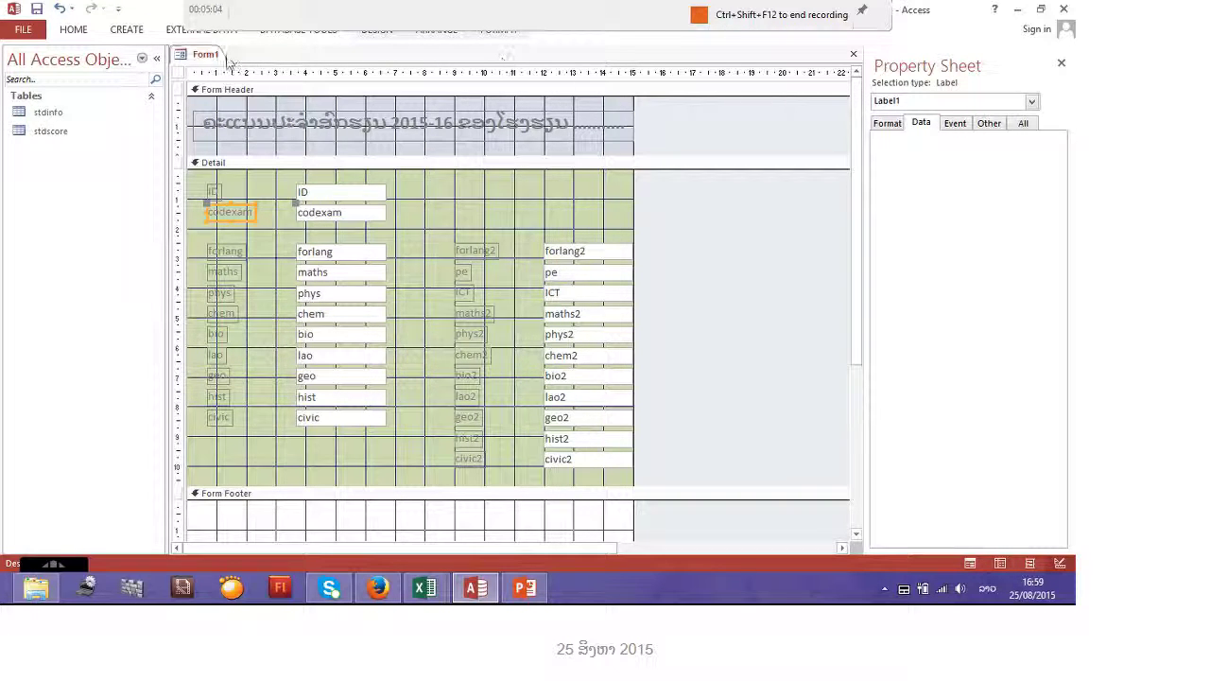
pyautogui.click(385, 36)
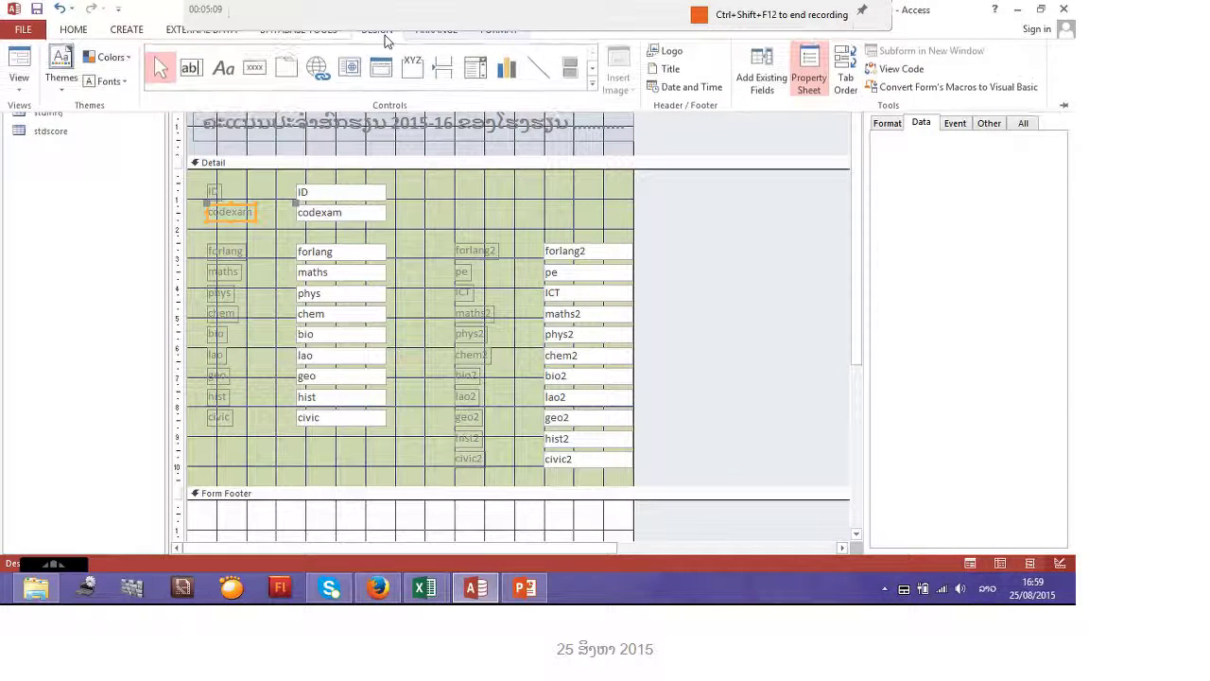
pyautogui.click(809, 75)
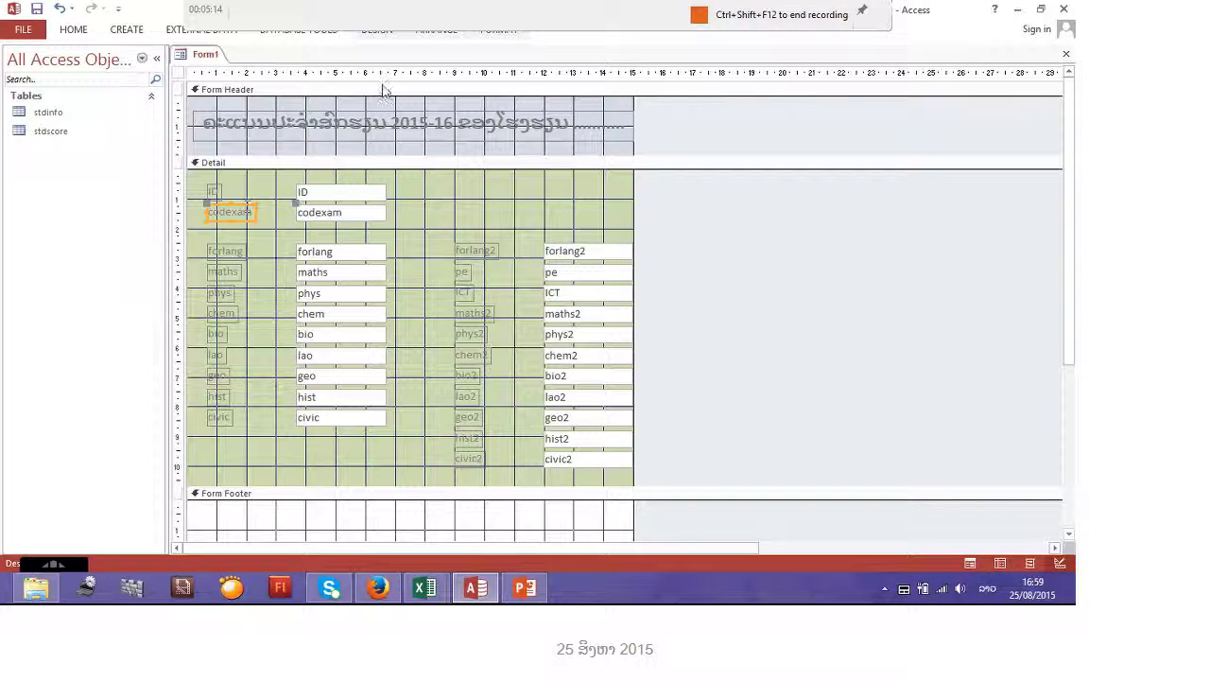
pyautogui.click(384, 36)
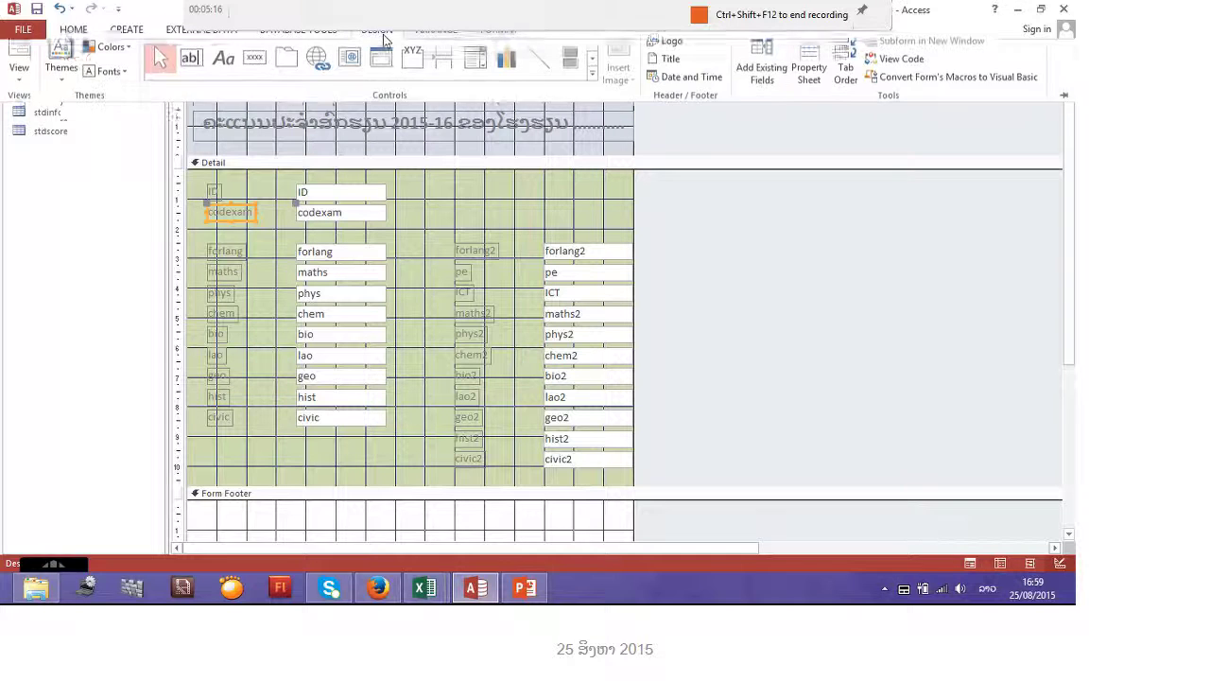
pyautogui.click(808, 75)
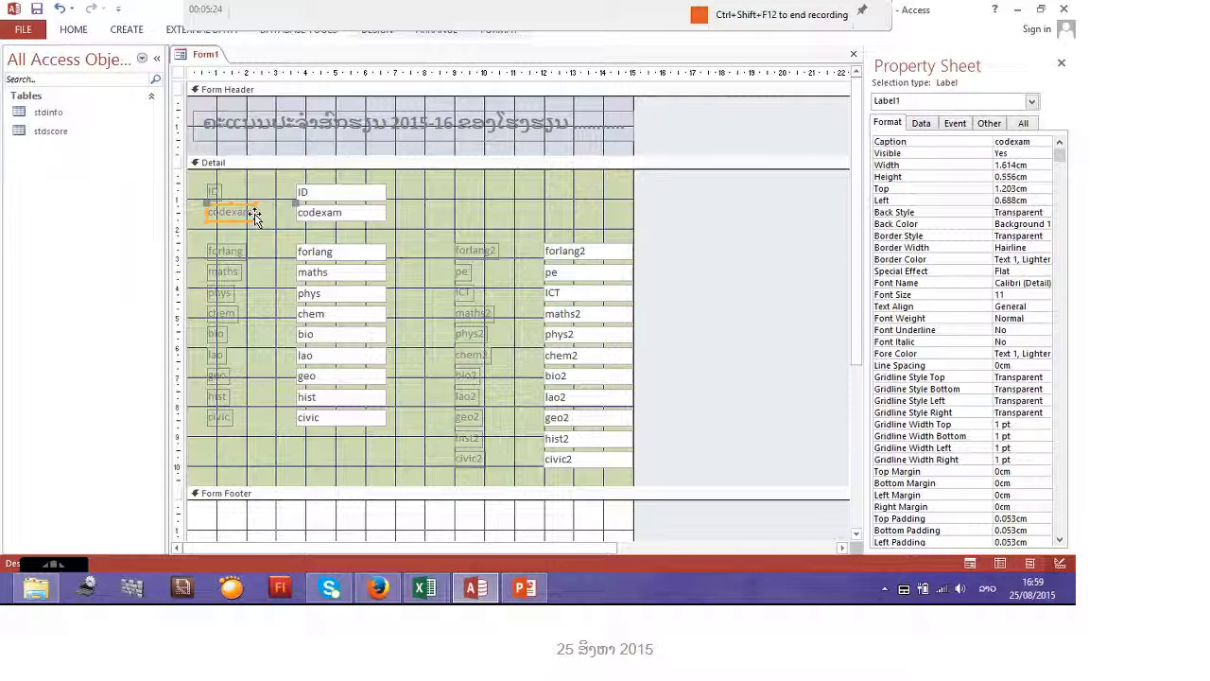
pyautogui.moveTo(257, 211); pyautogui.dragTo(293, 212)
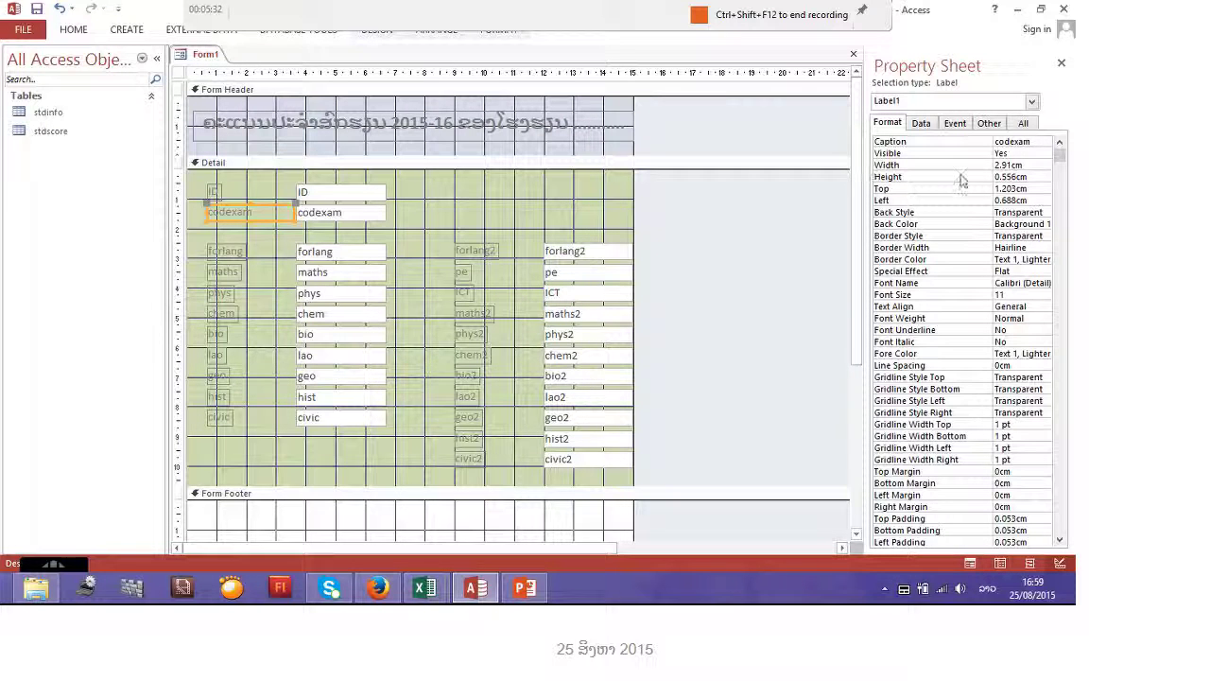
# Step: Copy the codexam label's width value and set the ID label's width to 2.91 cm
pyautogui.click(1029, 166)
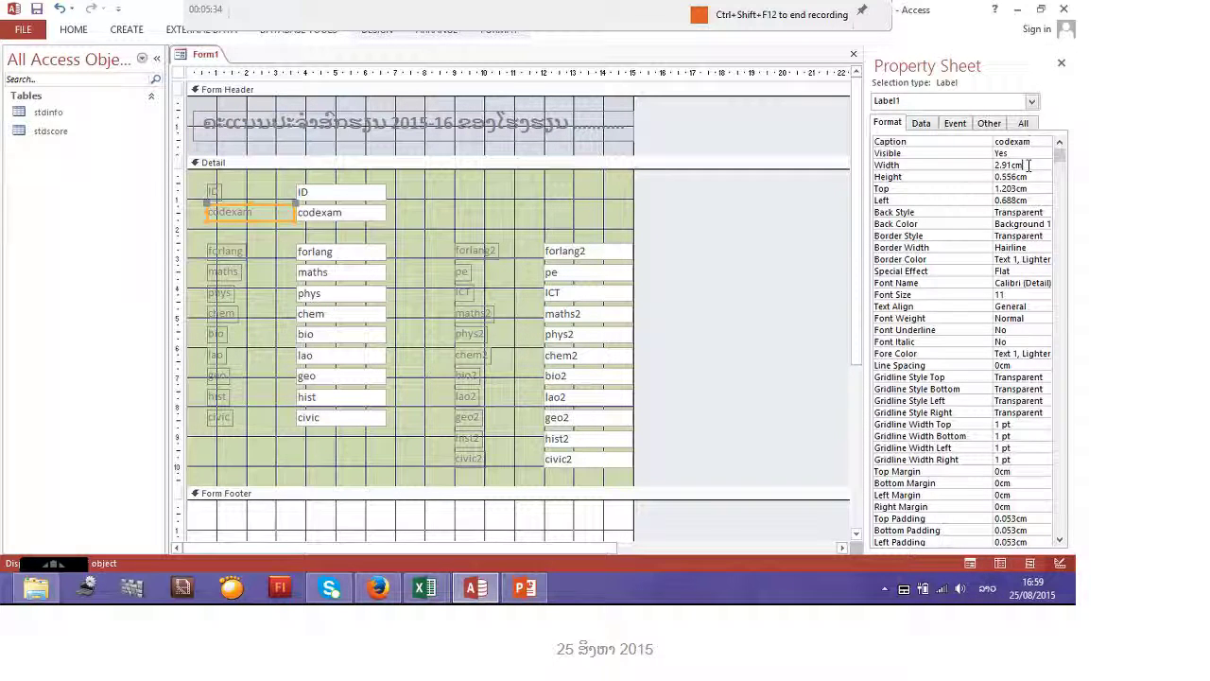
pyautogui.moveTo(1006, 164); pyautogui.dragTo(983, 163)
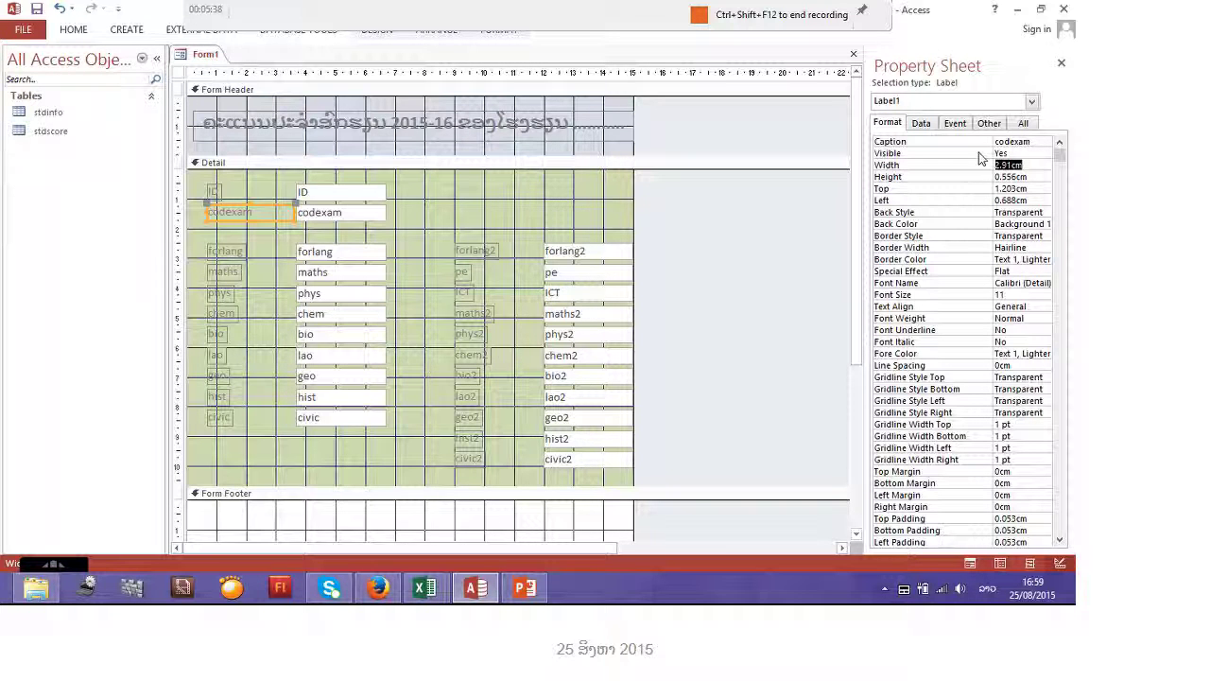
pyautogui.click(210, 194)
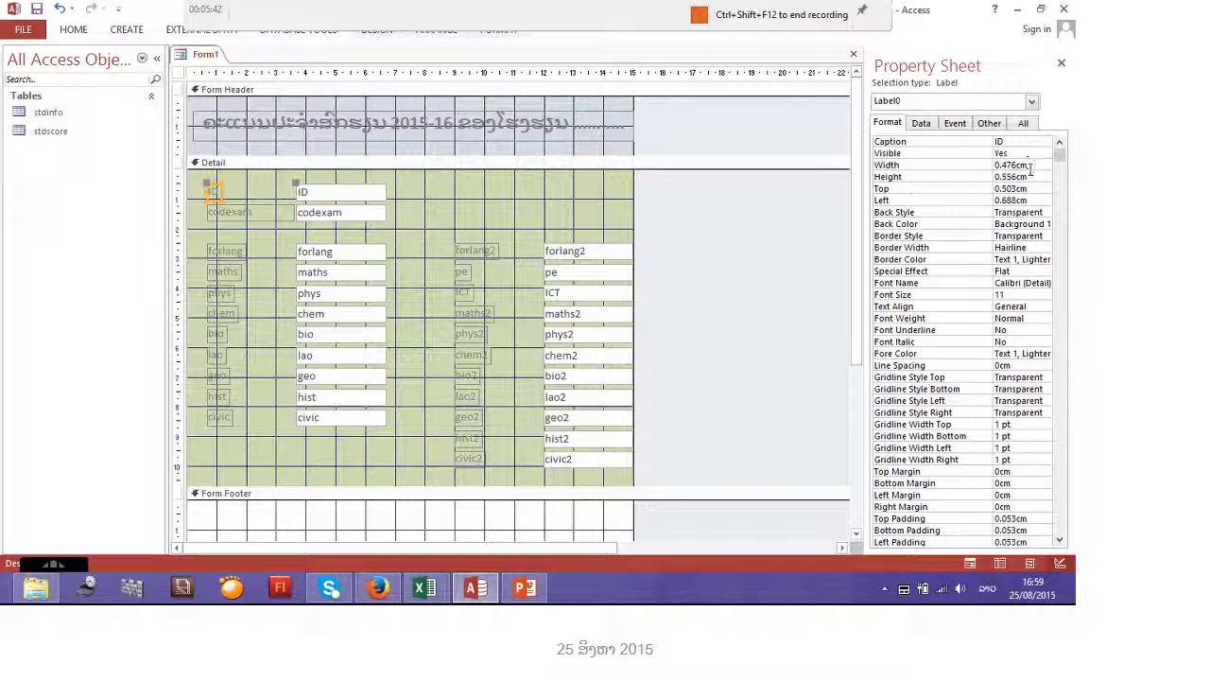
pyautogui.moveTo(1030, 166); pyautogui.dragTo(991, 168)
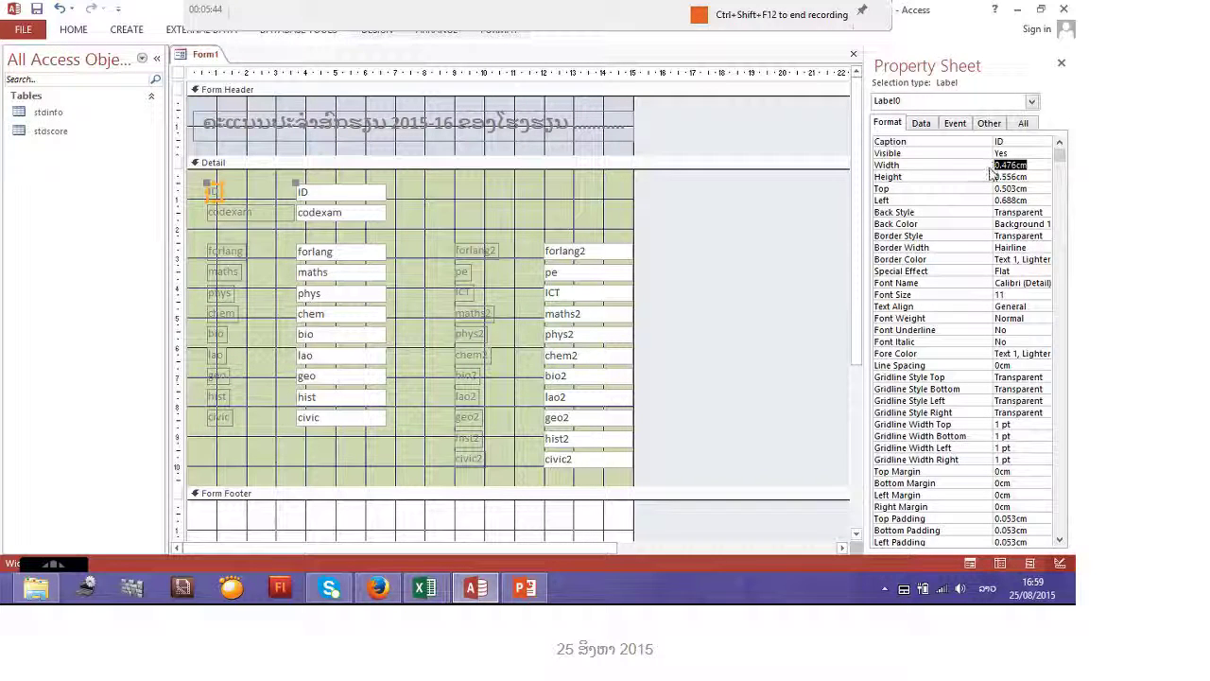
pyautogui.write('3.91cm')
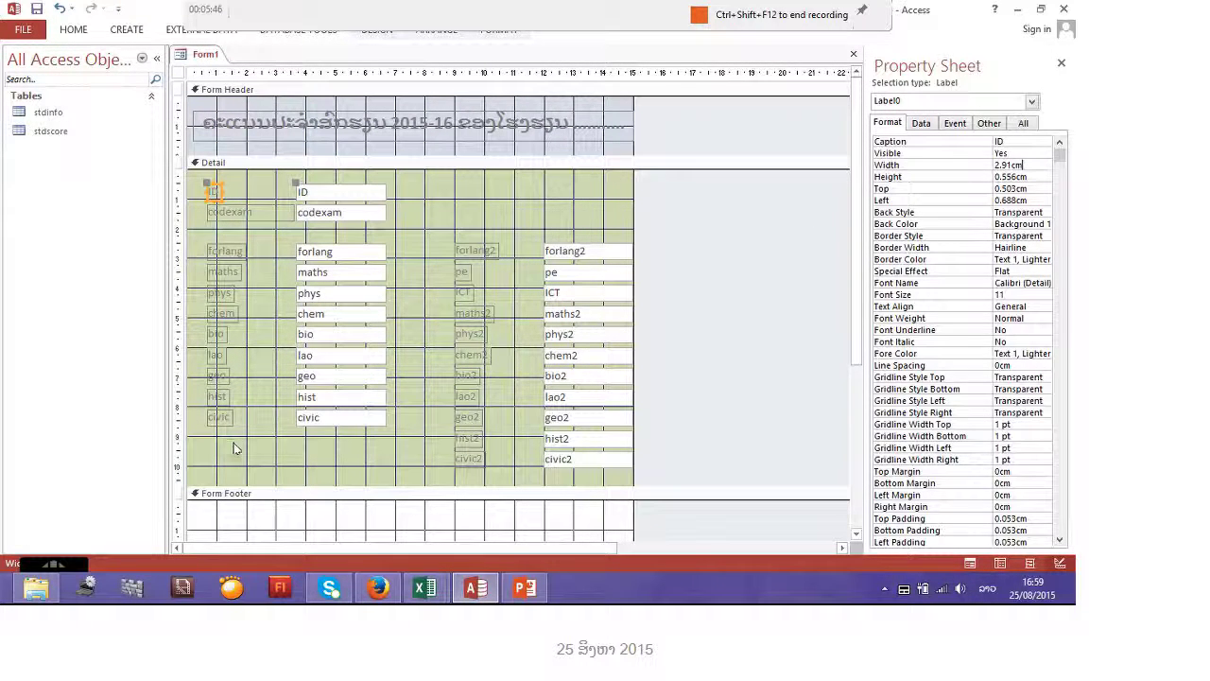
# Step: Set the width of all the labels from forlang to civic to 2.91 cm together
pyautogui.click(232, 446)
pyautogui.moveTo(227, 446); pyautogui.dragTo(291, 248)
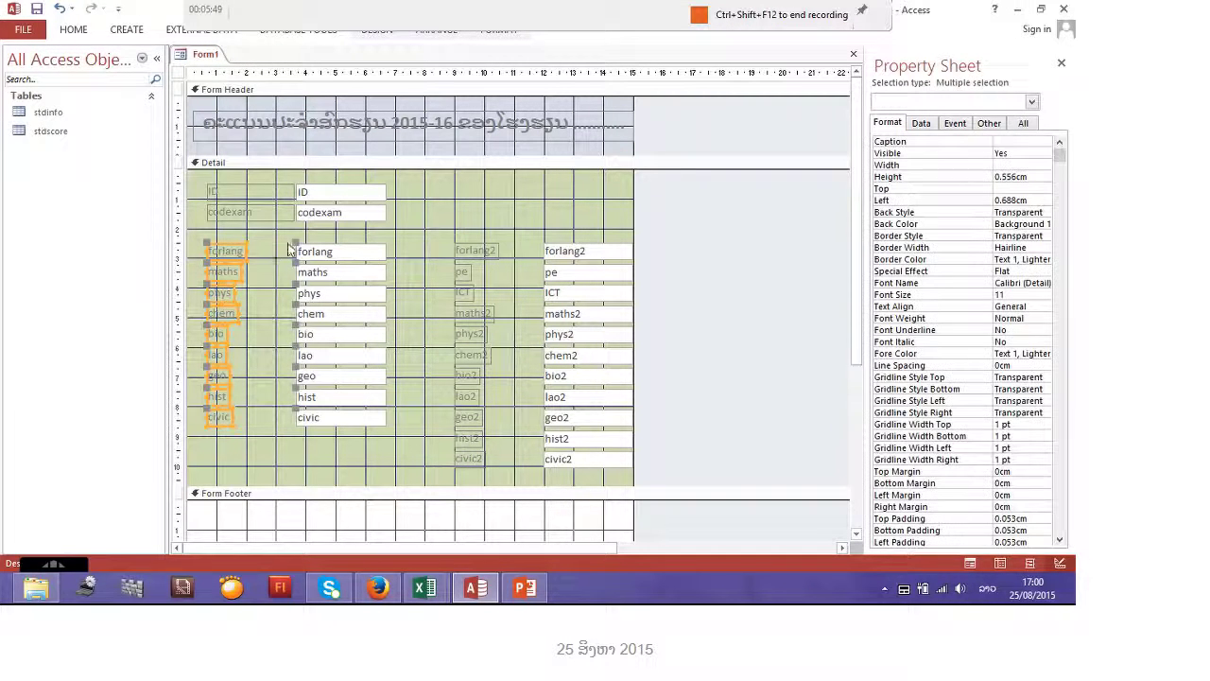
pyautogui.click(1024, 167)
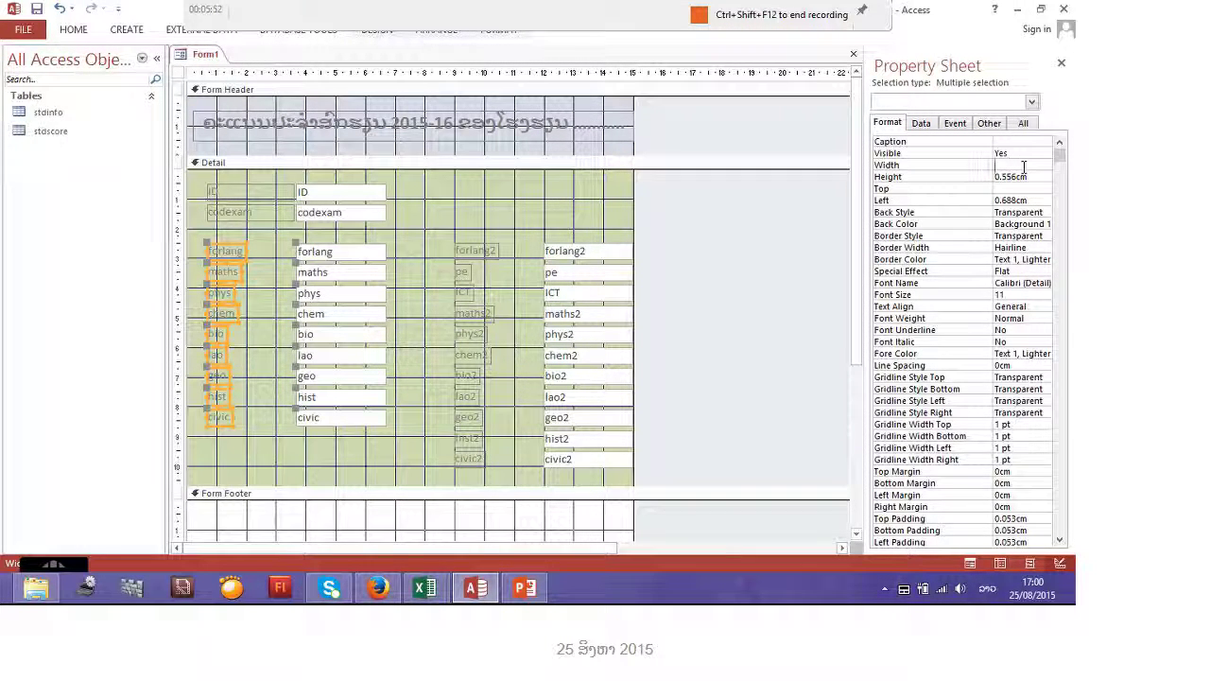
pyautogui.write('2.91cm')
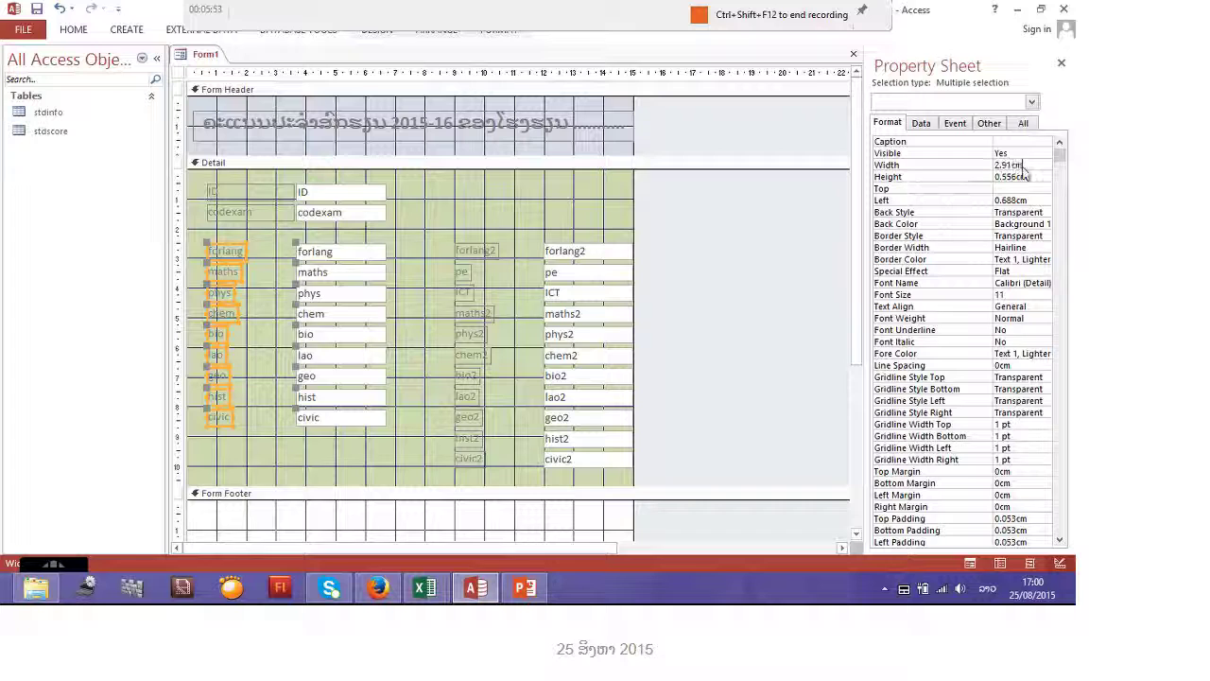
pyautogui.click(436, 473)
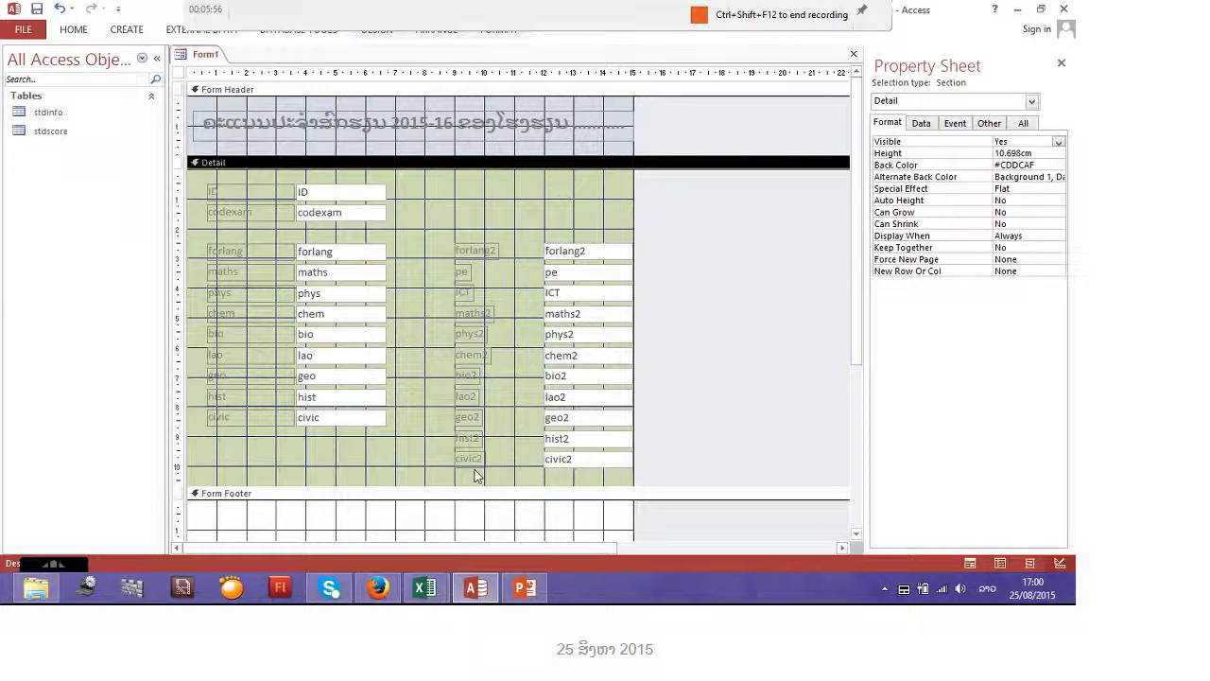
# Step: Widen the forlang2 label to about 2.91 cm so that it reaches its text box
pyautogui.click(496, 252)
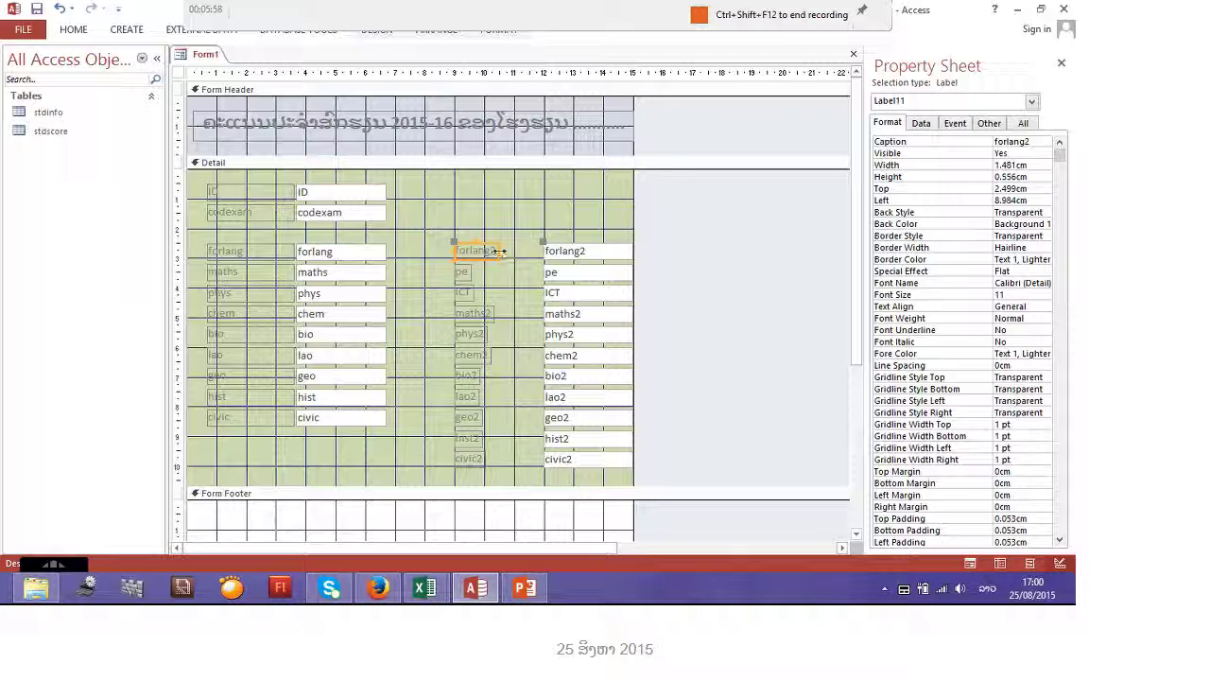
pyautogui.moveTo(498, 251); pyautogui.dragTo(541, 252)
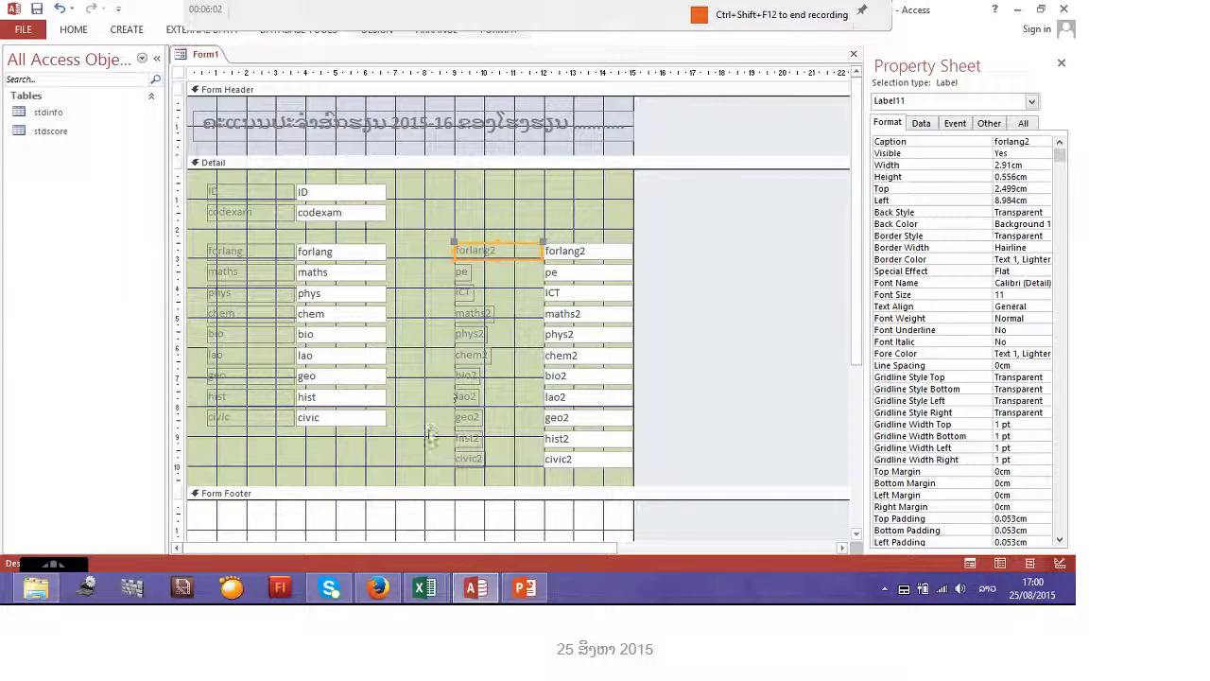
# Step: Set the width of all the labels from pe to civic2 to 2.91 cm together
pyautogui.moveTo(470, 476); pyautogui.dragTo(501, 279)
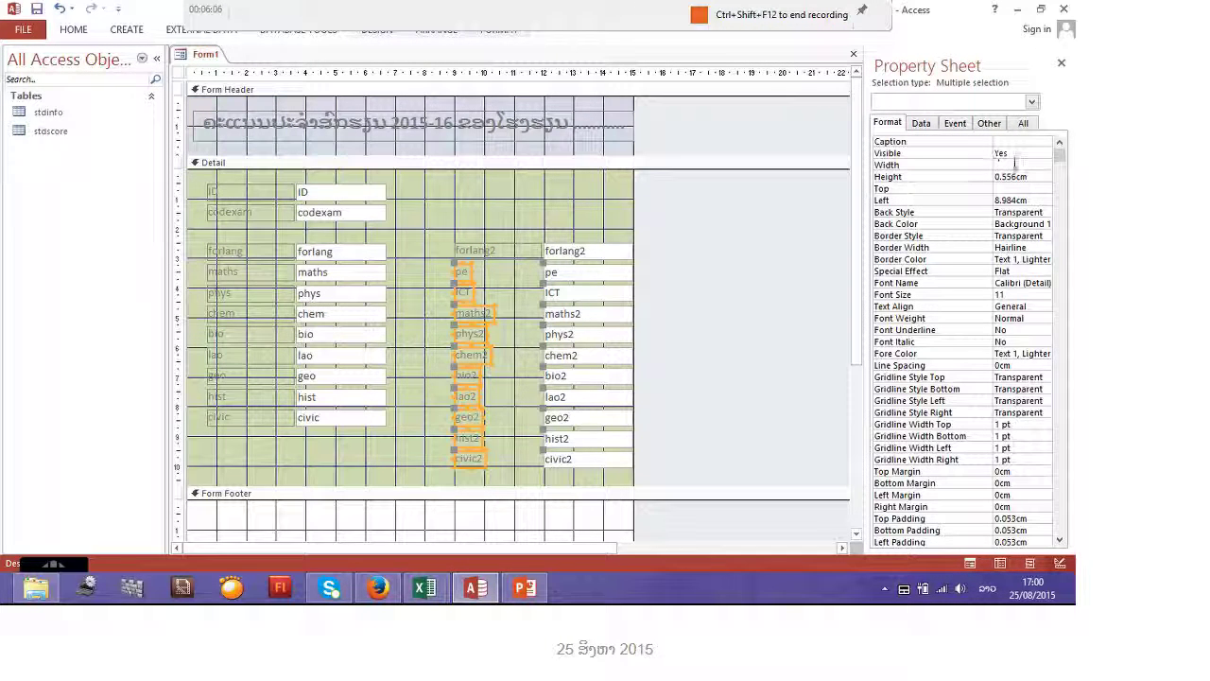
pyautogui.click(1014, 165)
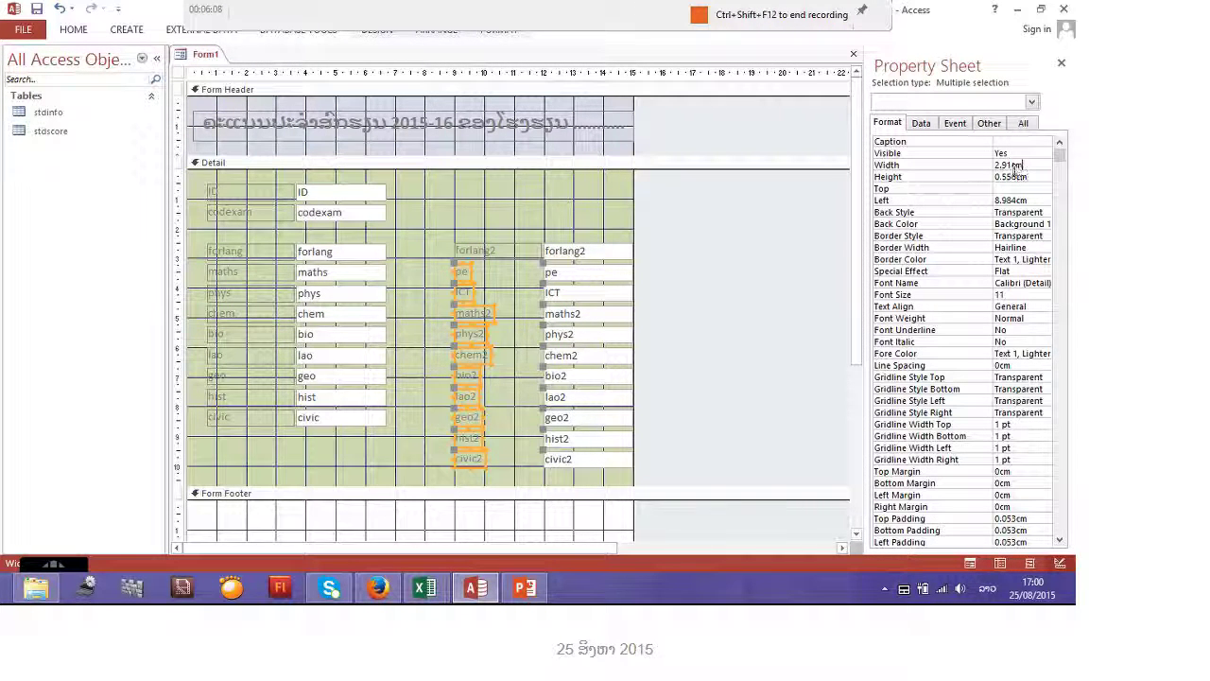
pyautogui.click(1026, 188)
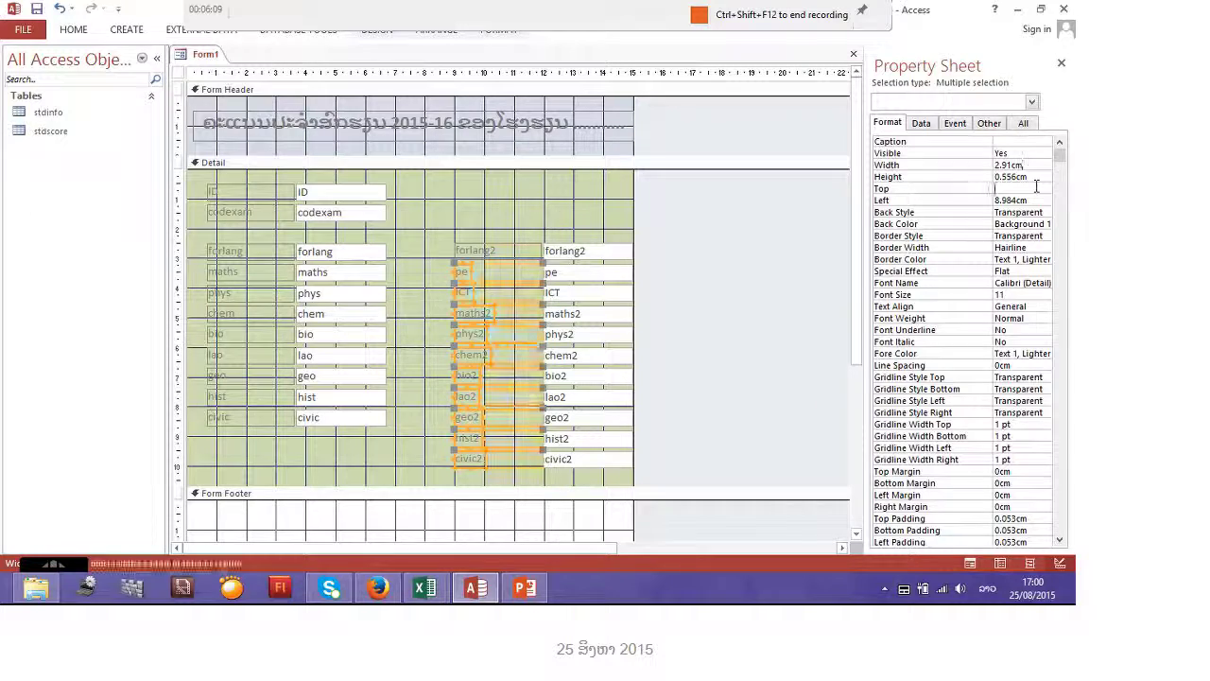
pyautogui.click(503, 210)
# Step: Right-align the text of the labels from ID to civic and set their font weight to Bold
pyautogui.moveTo(194, 442); pyautogui.dragTo(273, 187)
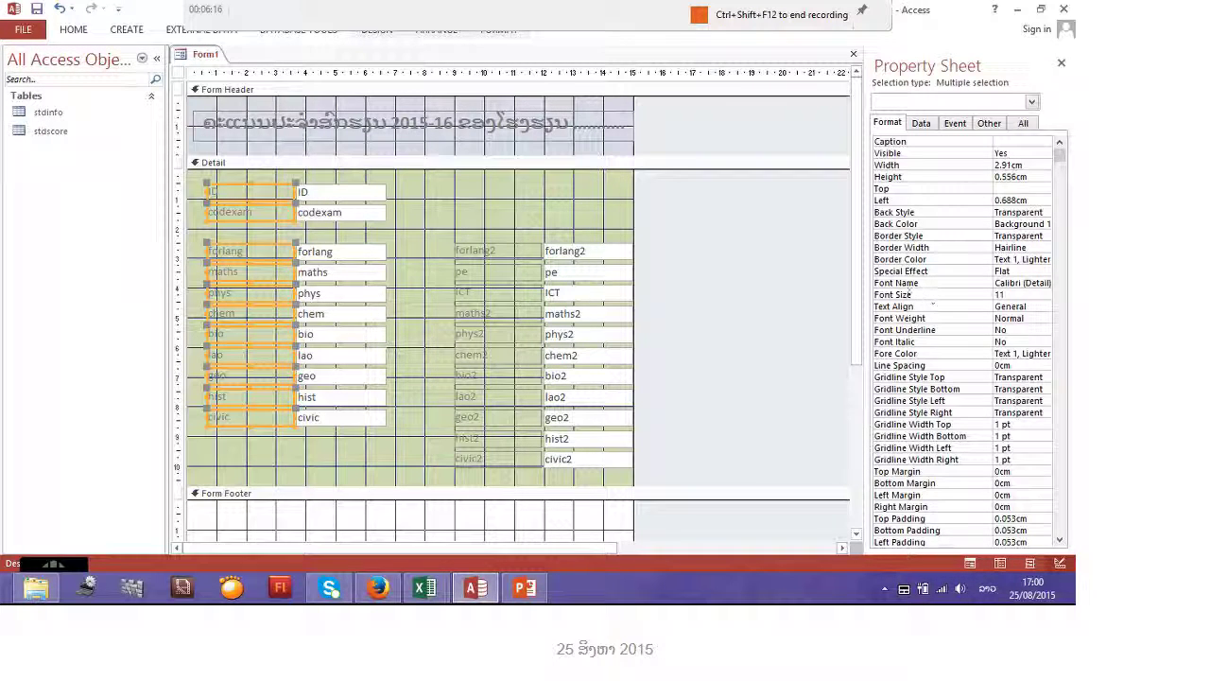
pyautogui.click(1038, 305)
pyautogui.click(1045, 307)
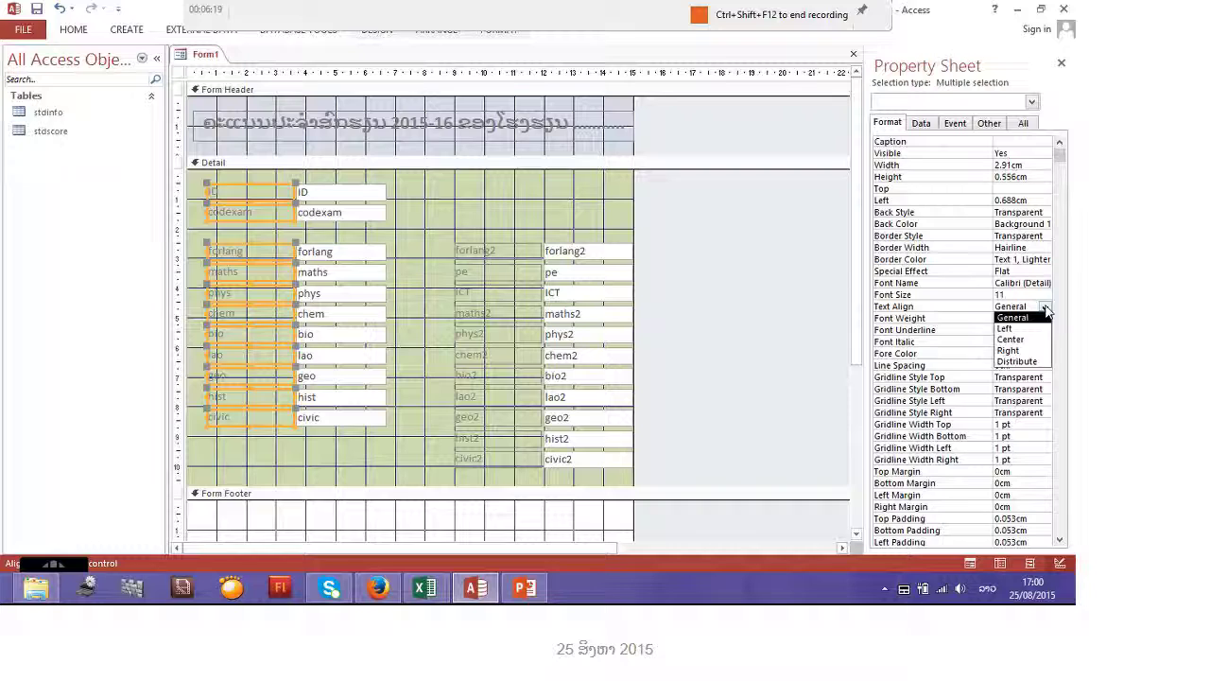
pyautogui.click(1010, 350)
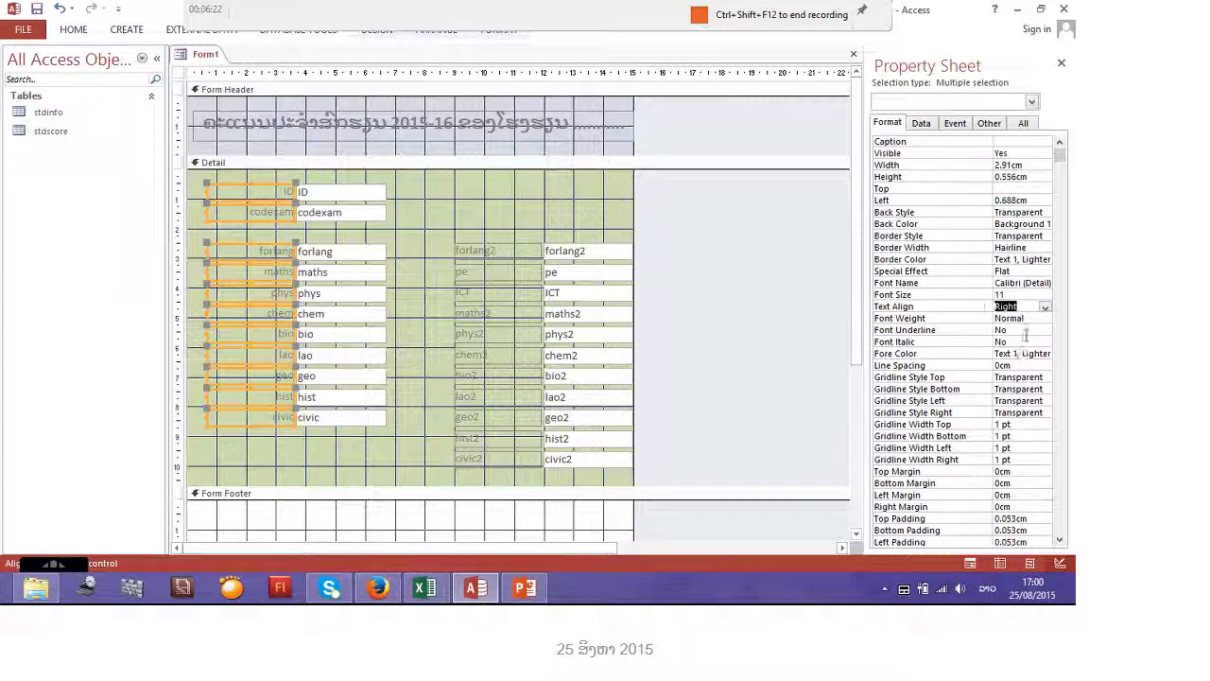
pyautogui.click(1040, 318)
pyautogui.click(1045, 322)
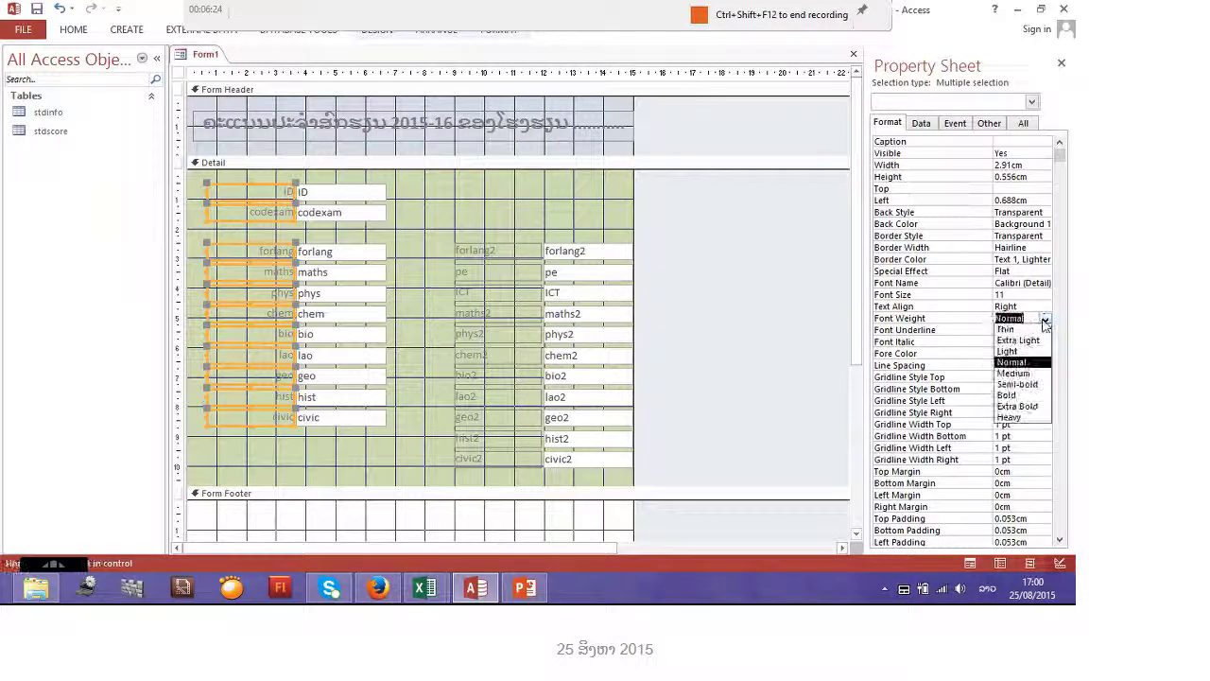
pyautogui.click(1027, 399)
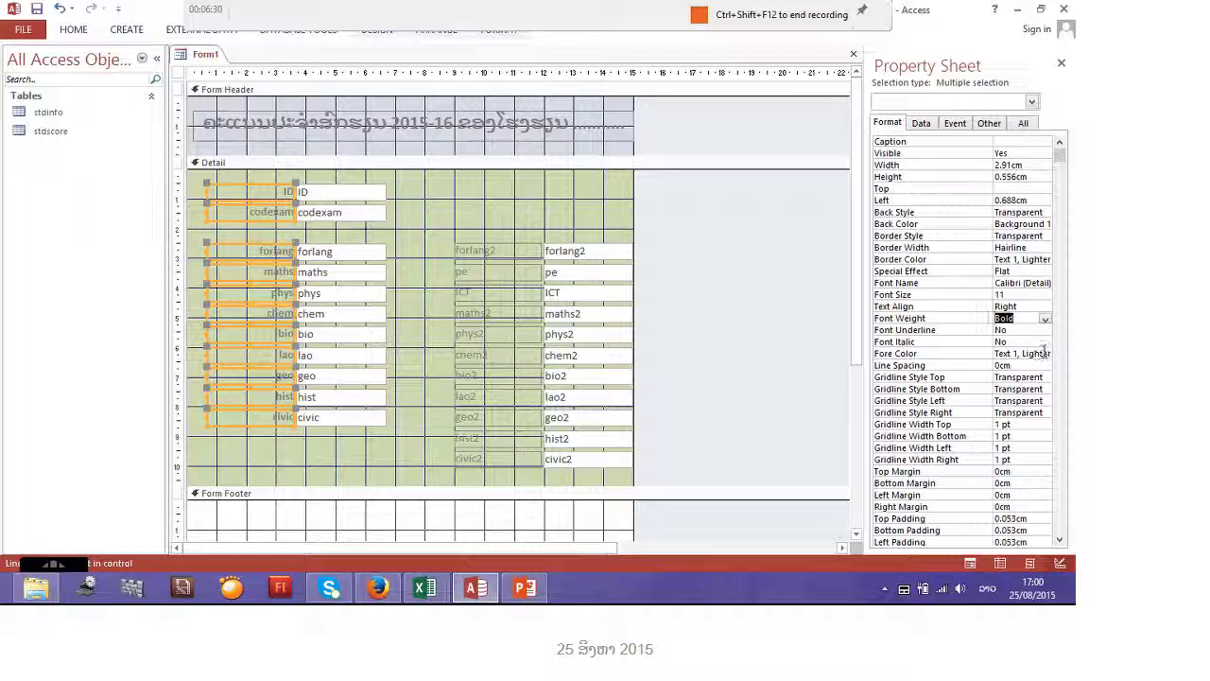
pyautogui.click(1044, 353)
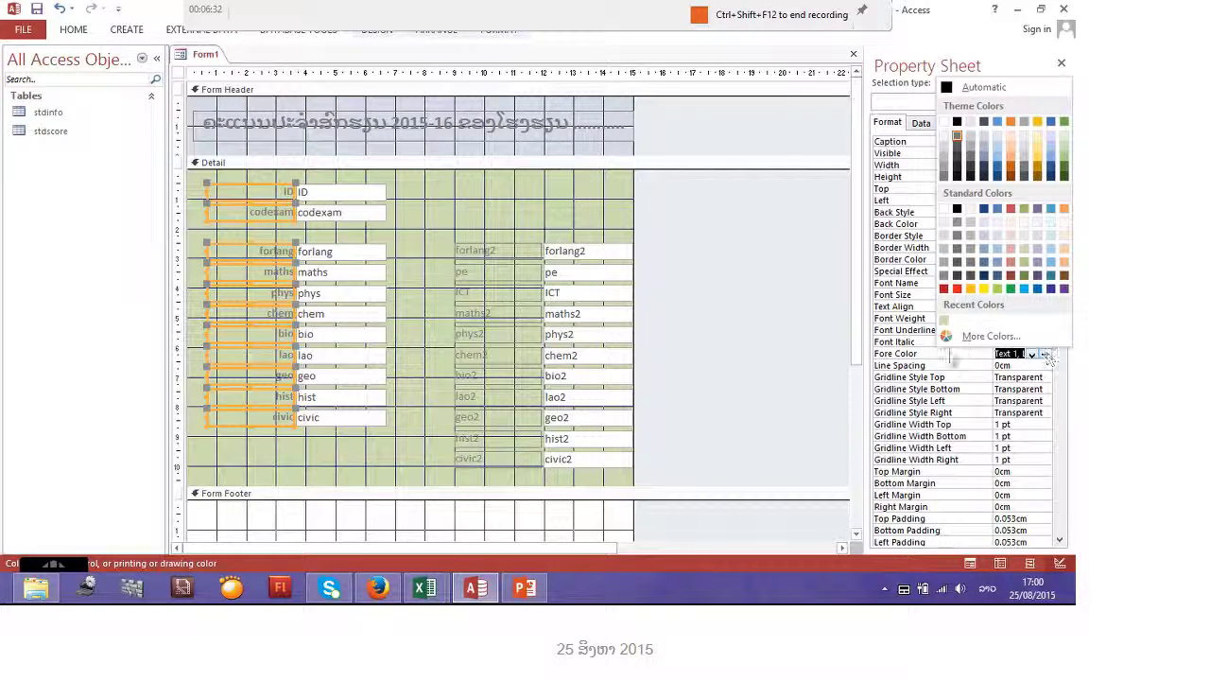
pyautogui.click(915, 347)
pyautogui.click(915, 347)
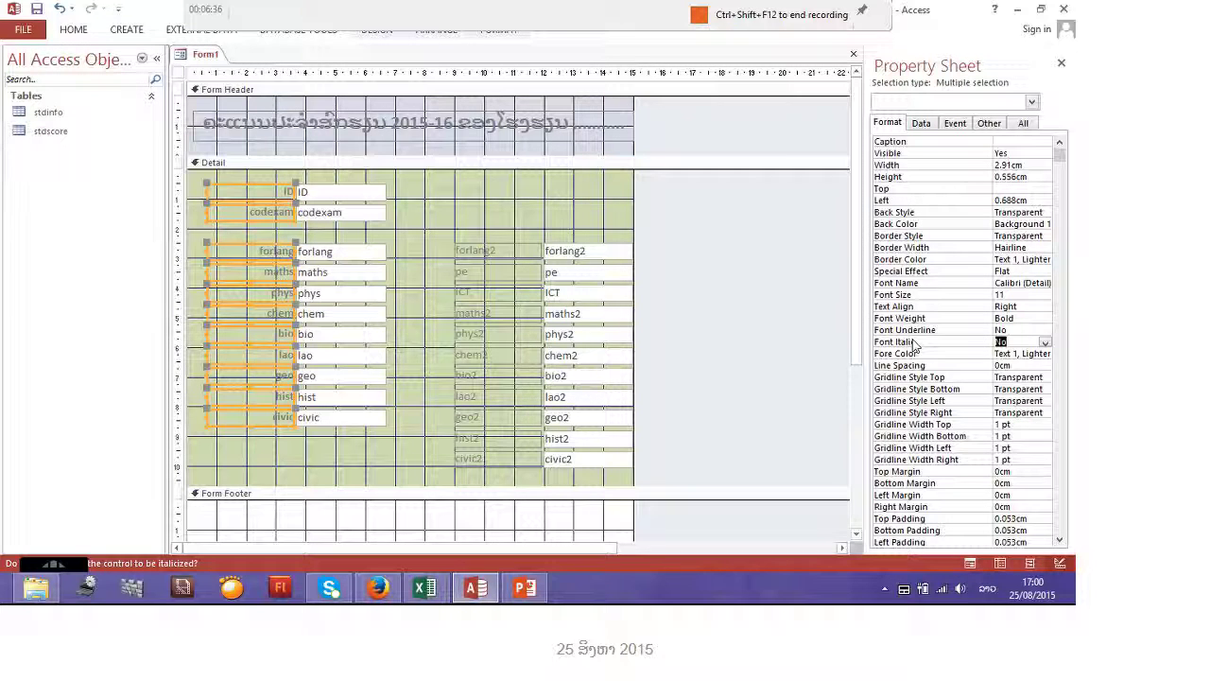
# Step: Set the font color of the labels from ID to civic to the standard dark red, #BA1419
pyautogui.click(75, 31)
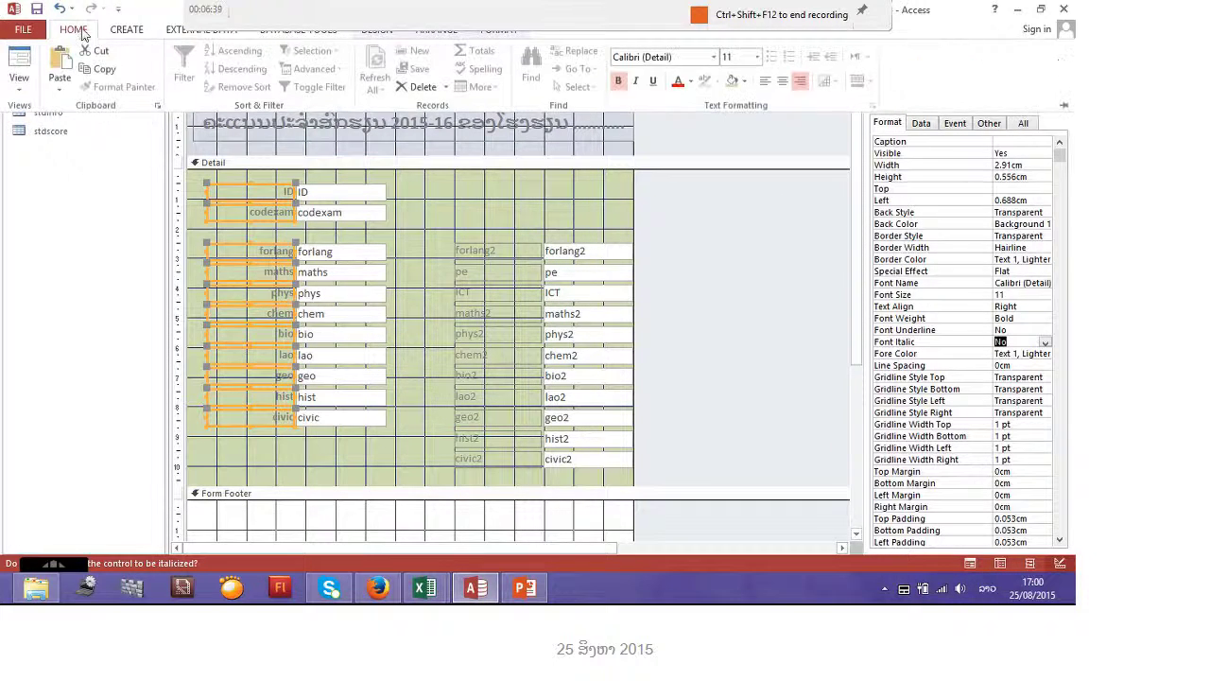
pyautogui.click(692, 83)
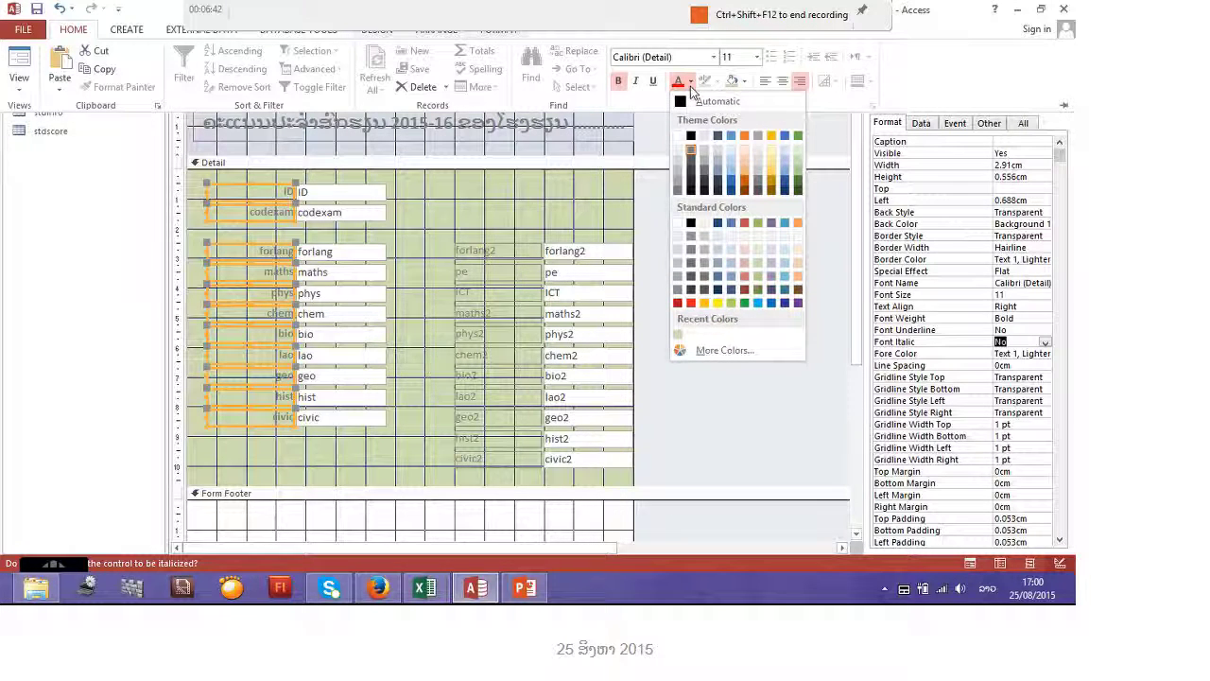
pyautogui.click(679, 302)
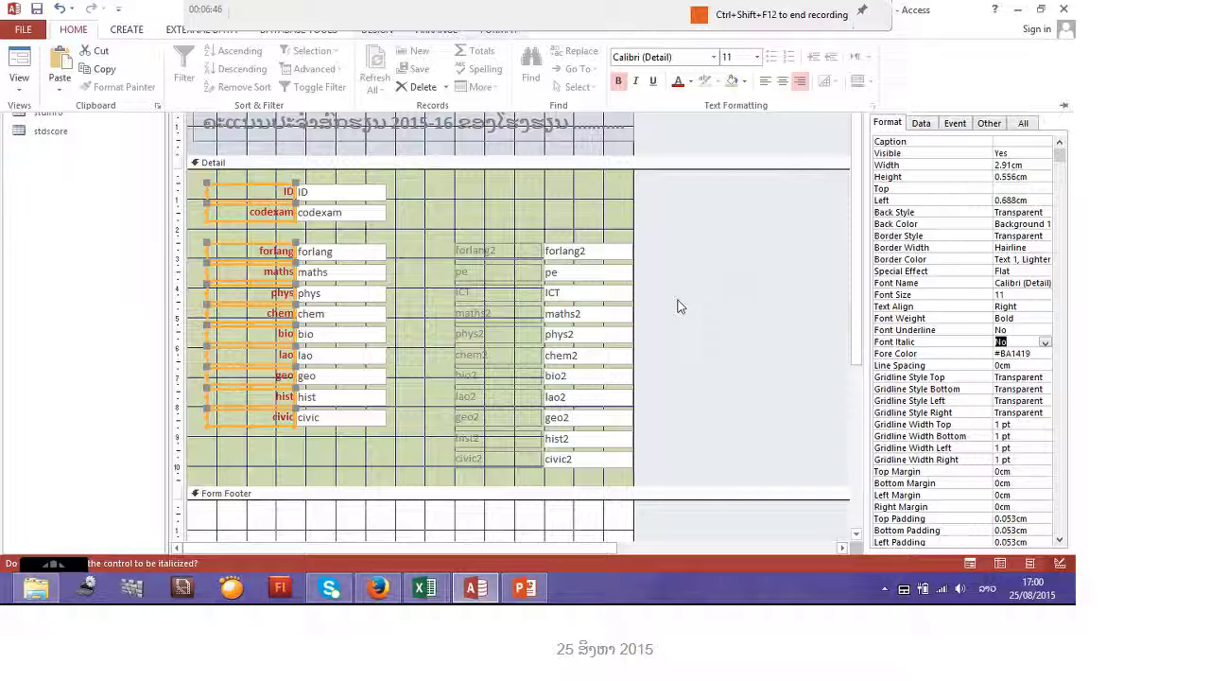
# Step: Try to copy the formatting of the labels from ID to civic with Format Painter while all are selected
pyautogui.click(108, 87)
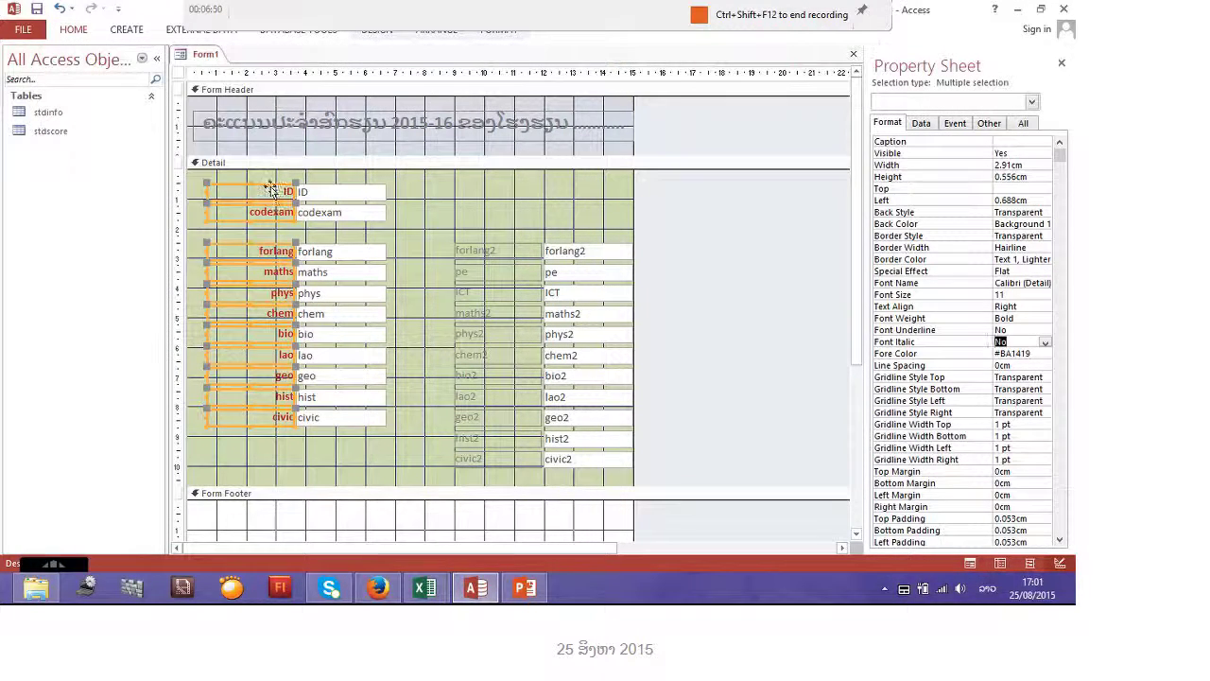
pyautogui.click(74, 30)
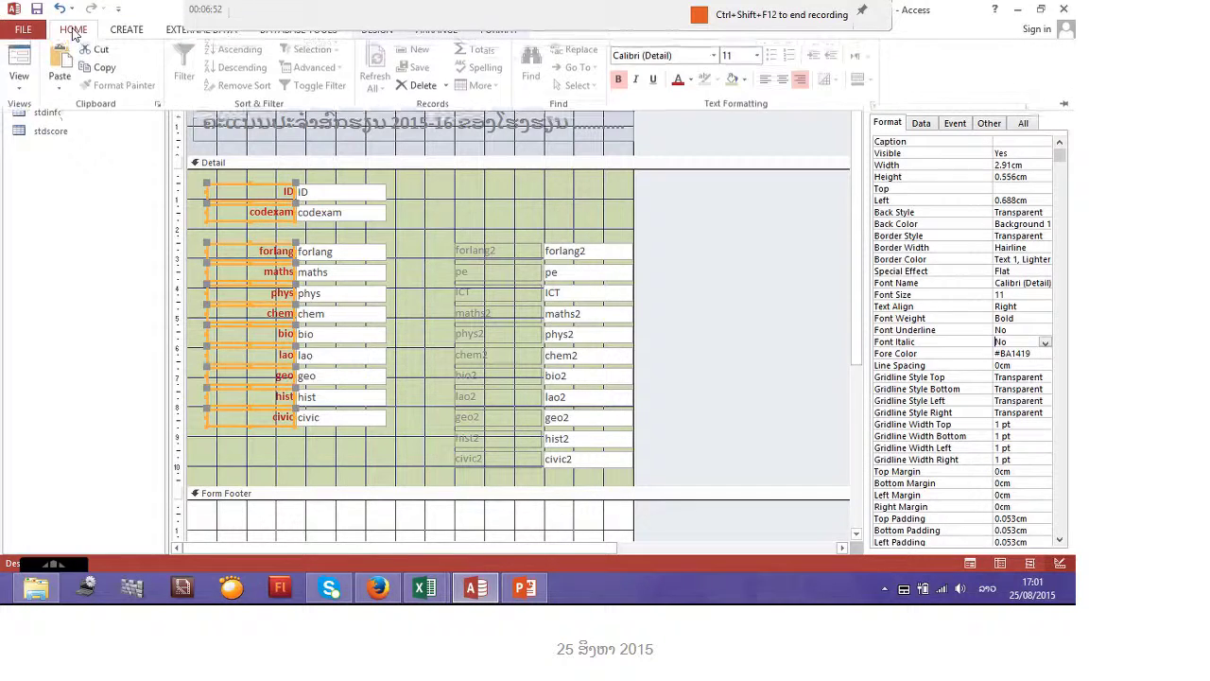
pyautogui.click(438, 203)
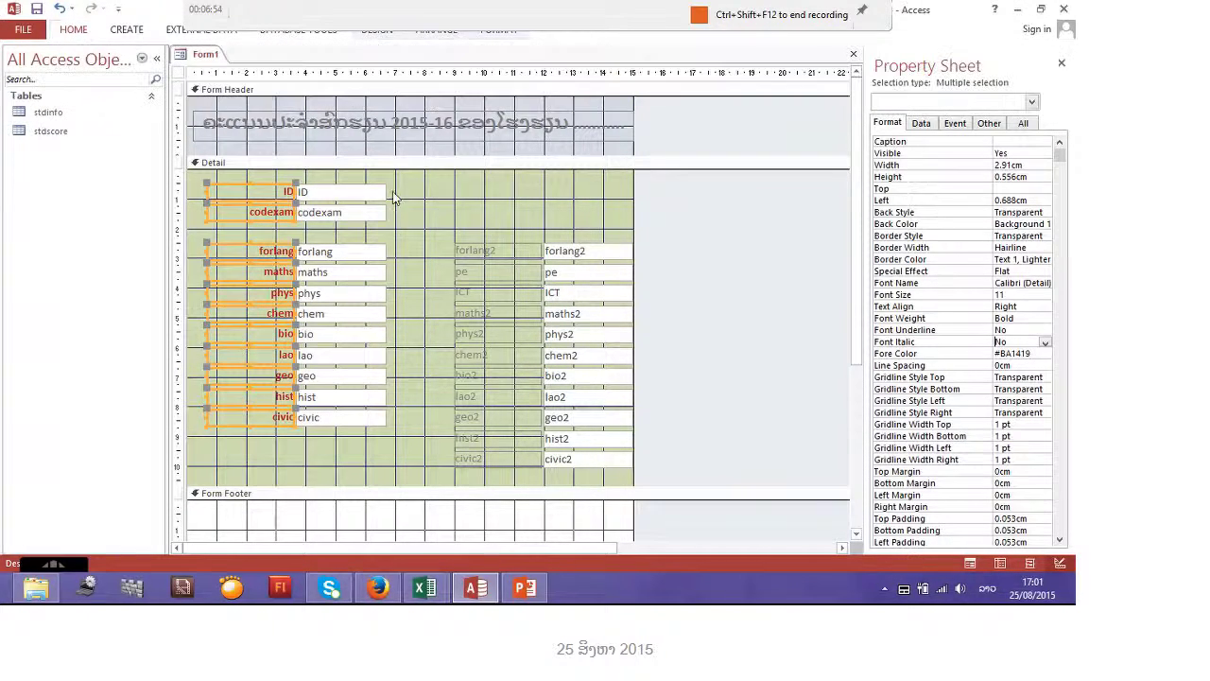
pyautogui.click(198, 206)
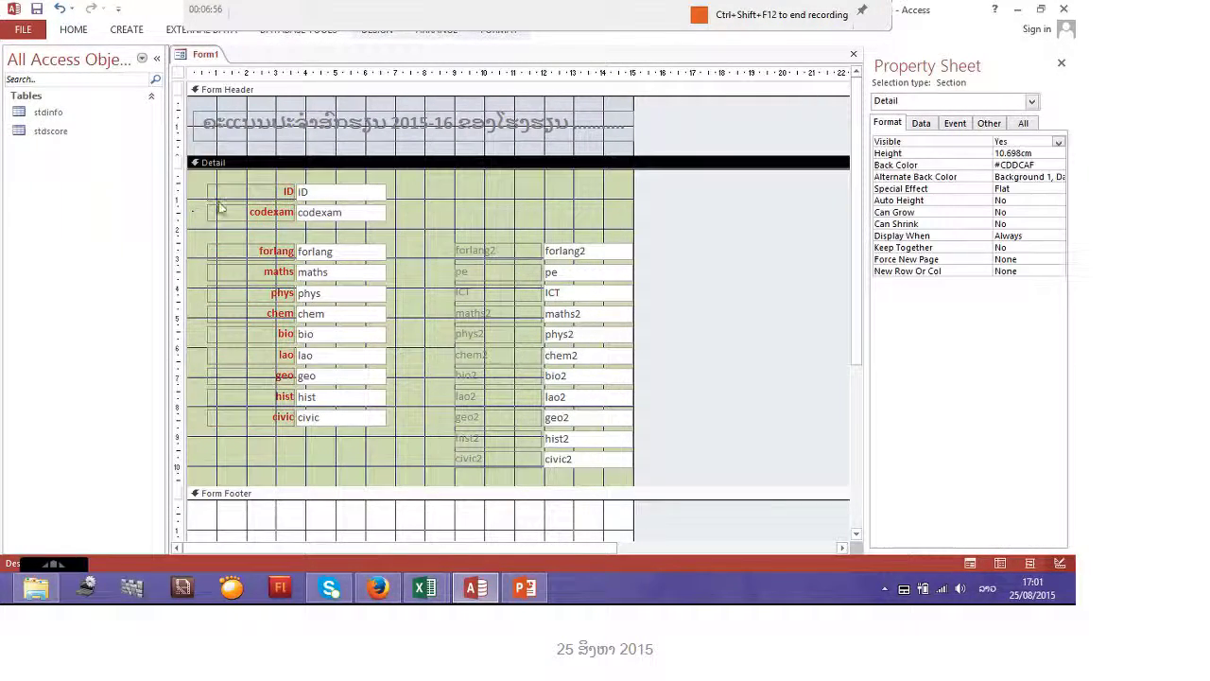
# Step: Copy the ID label's formatting onto the forlang2 and pe labels with Format Painter
pyautogui.click(220, 200)
pyautogui.click(73, 29)
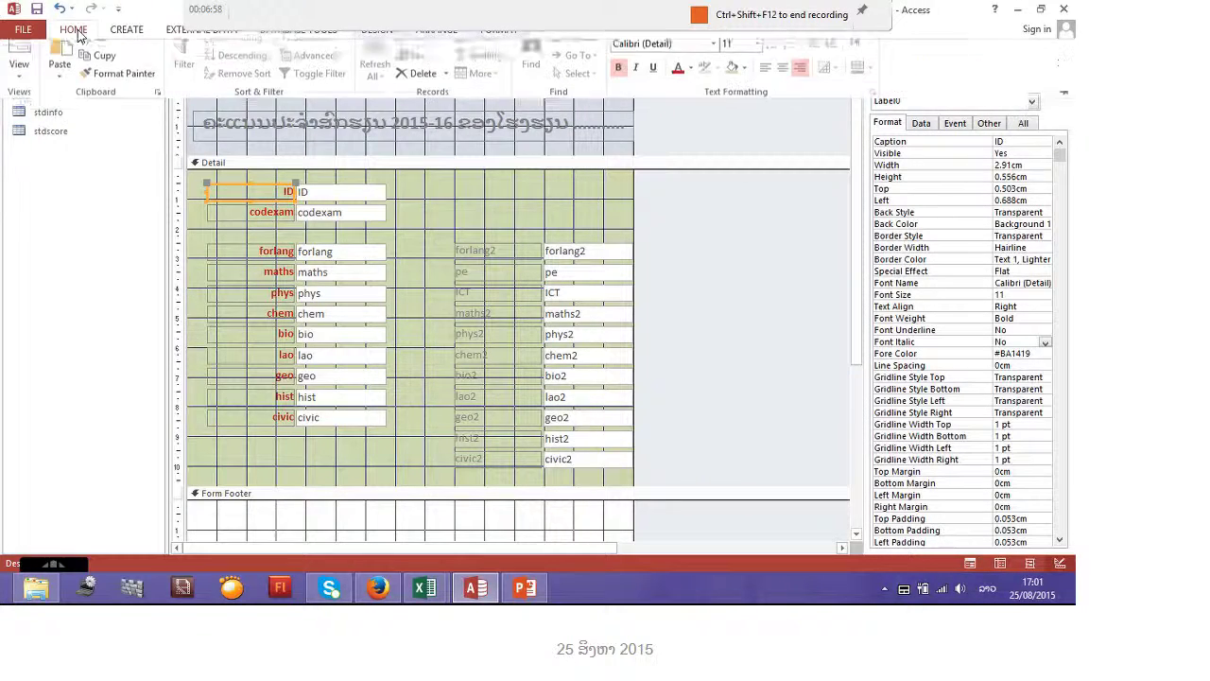
pyautogui.click(112, 87)
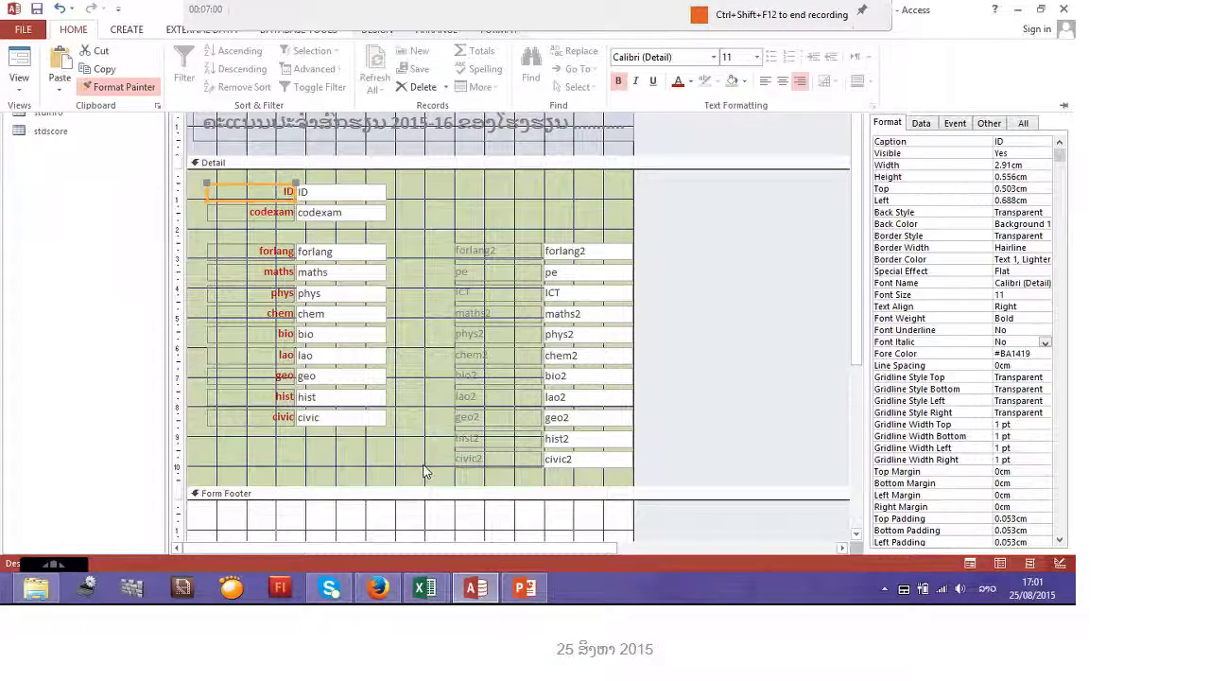
pyautogui.click(500, 253)
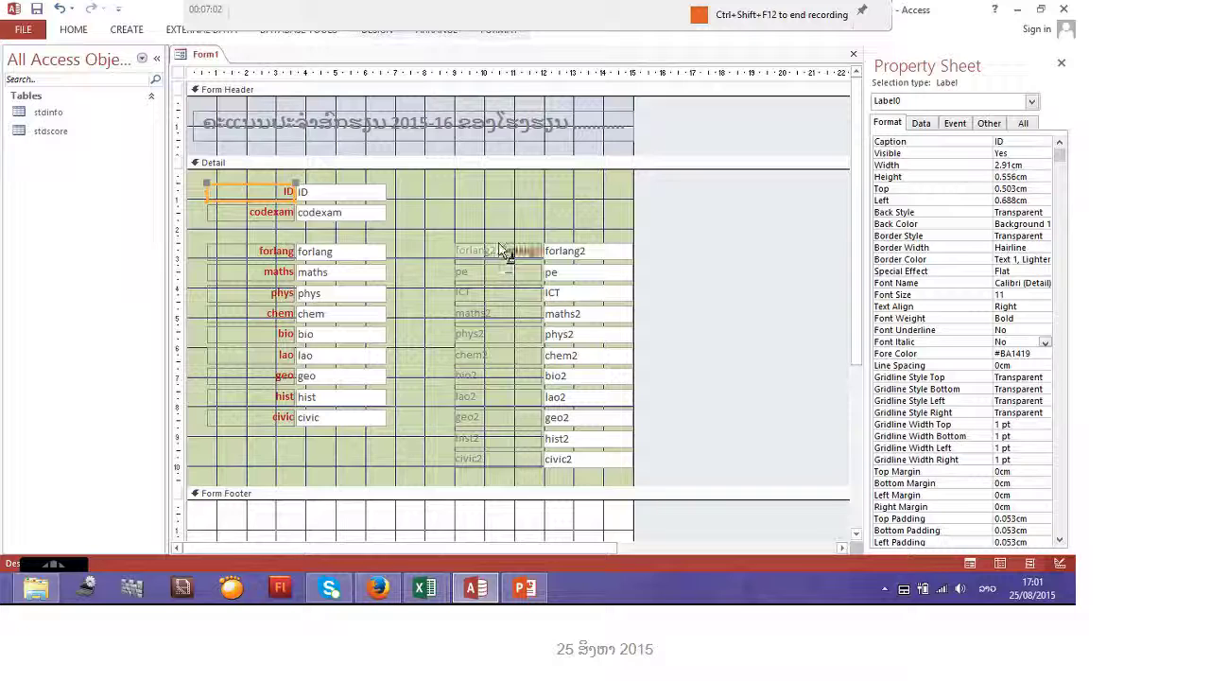
pyautogui.click(83, 34)
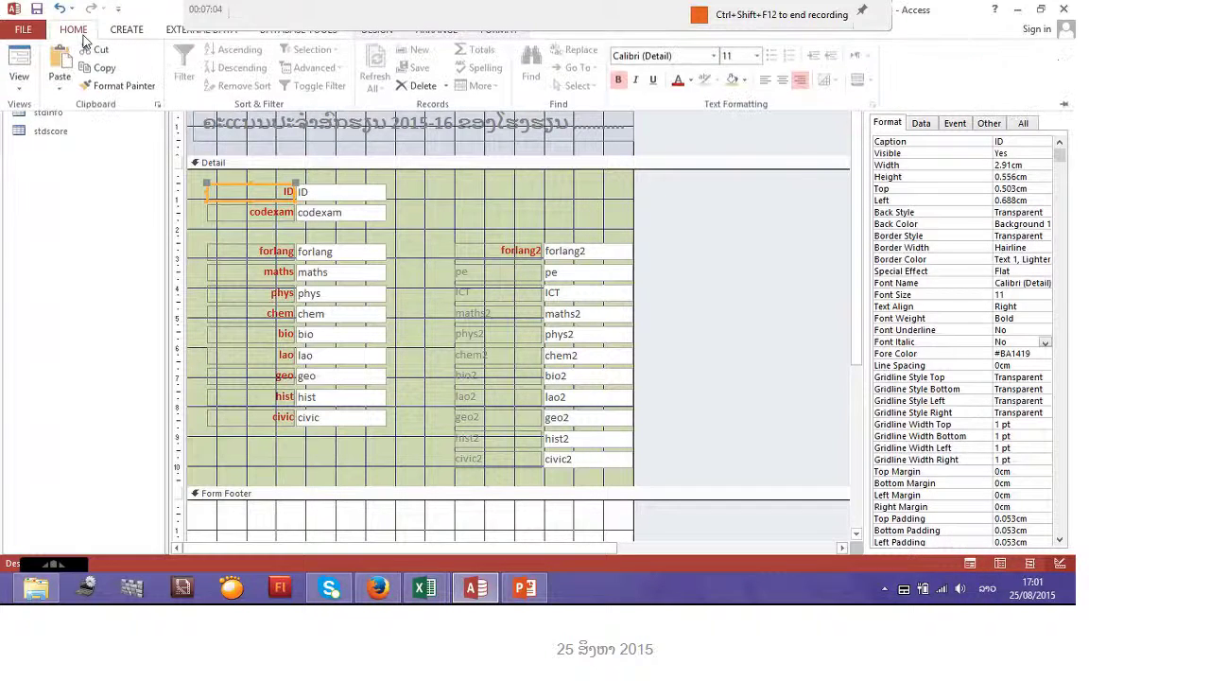
pyautogui.click(120, 89)
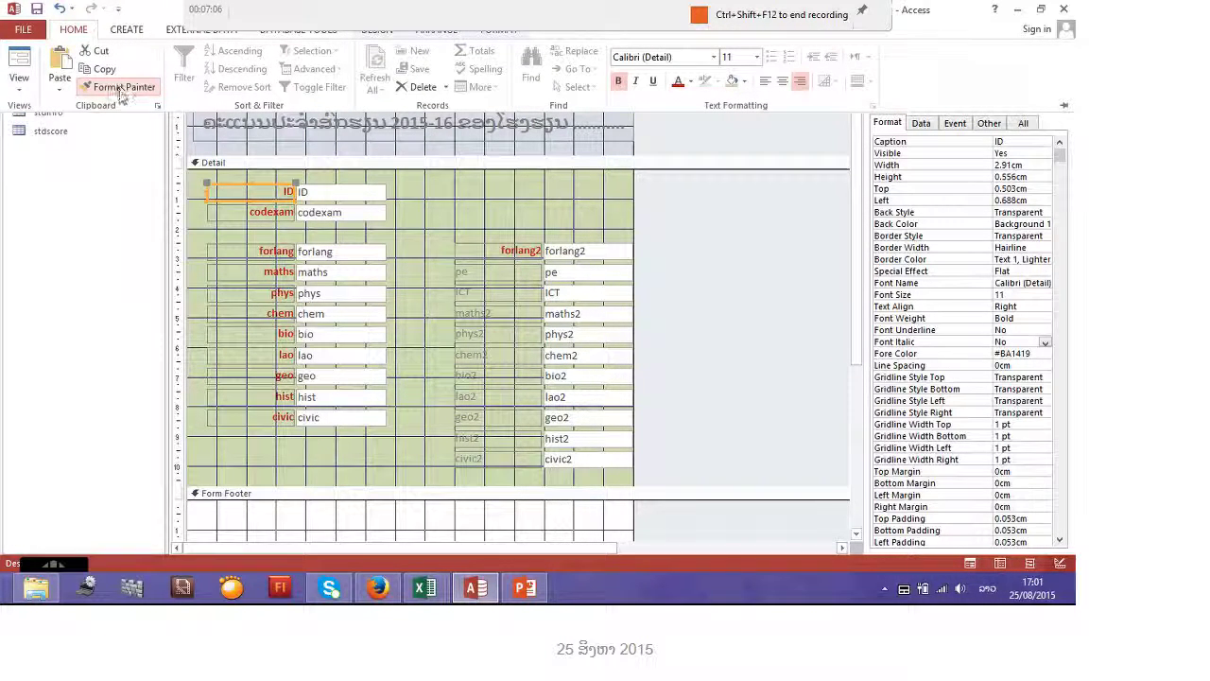
pyautogui.click(511, 274)
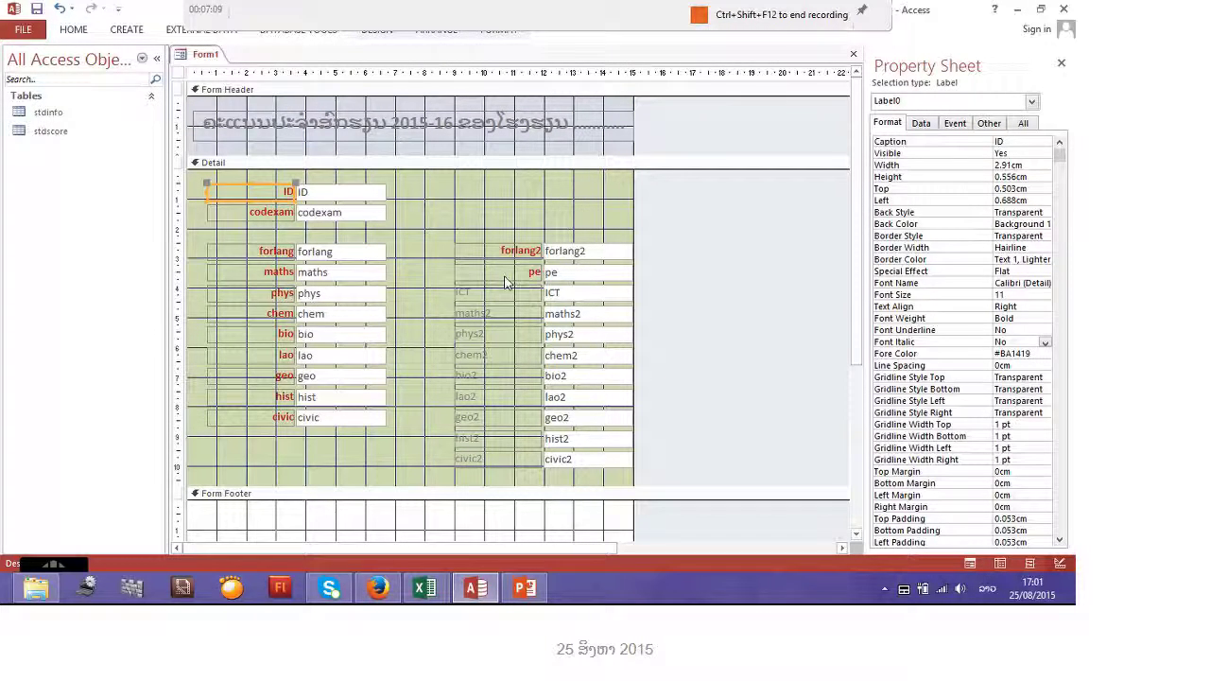
# Step: Copy the ID label's formatting onto the ICT and maths2 labels with Format Painter
pyautogui.click(73, 29)
pyautogui.click(120, 86)
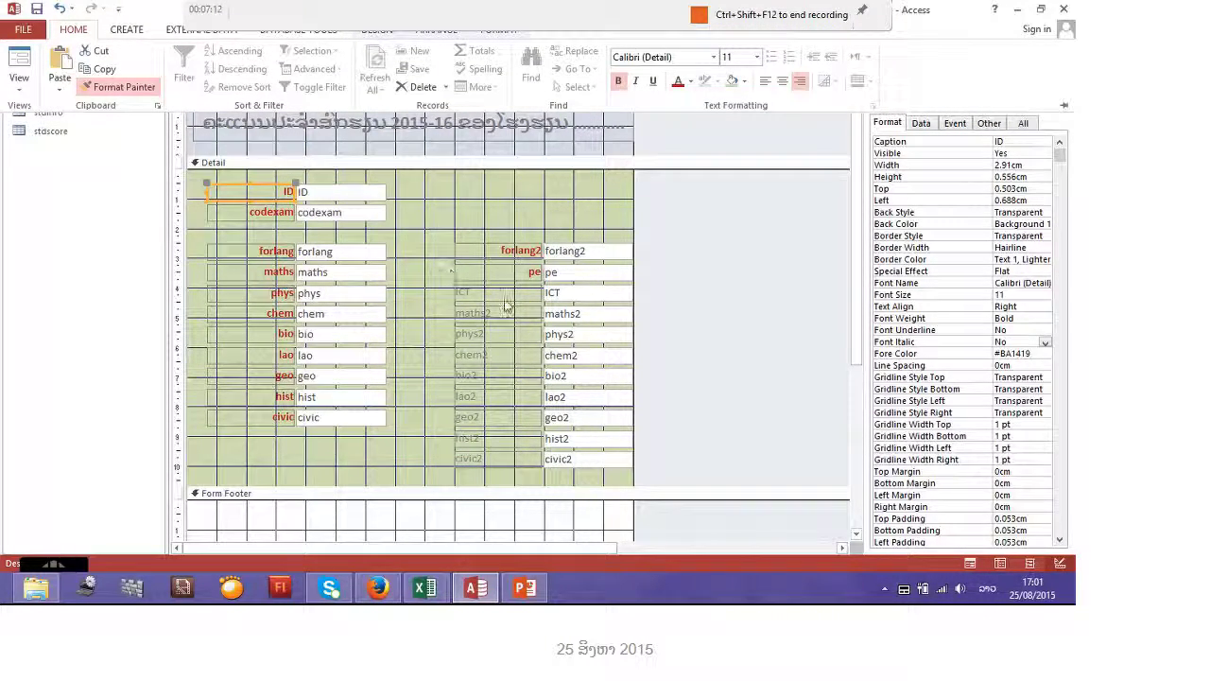
pyautogui.click(478, 295)
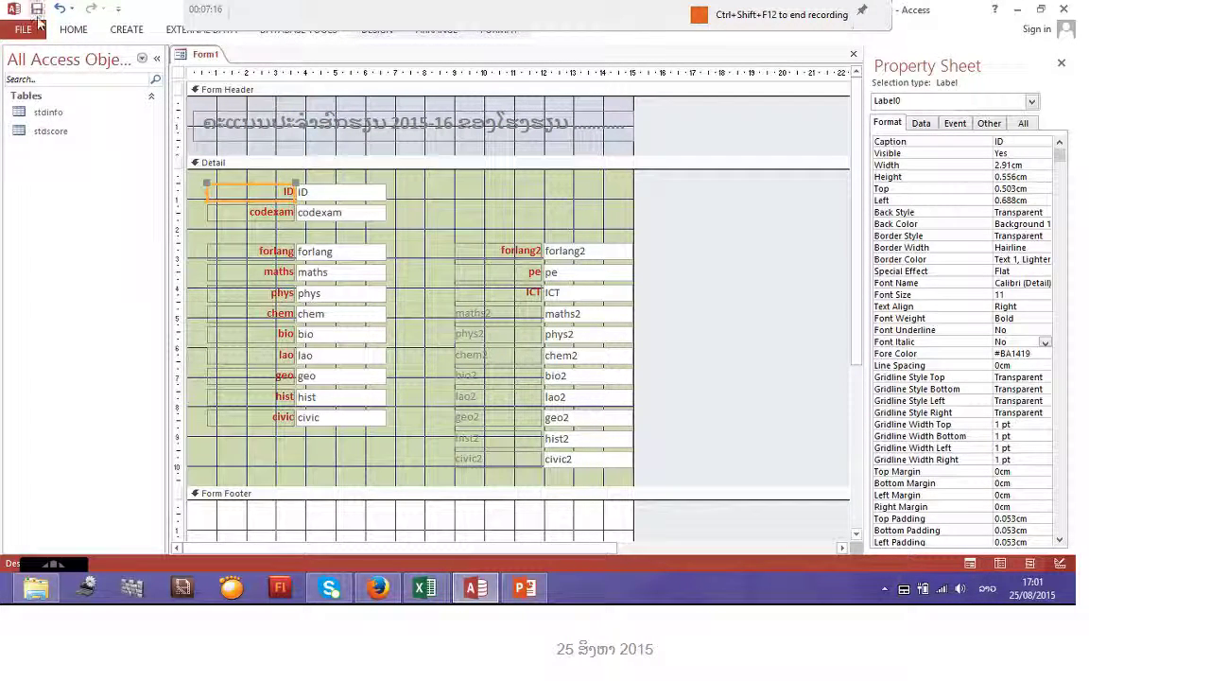
pyautogui.click(74, 29)
pyautogui.click(118, 86)
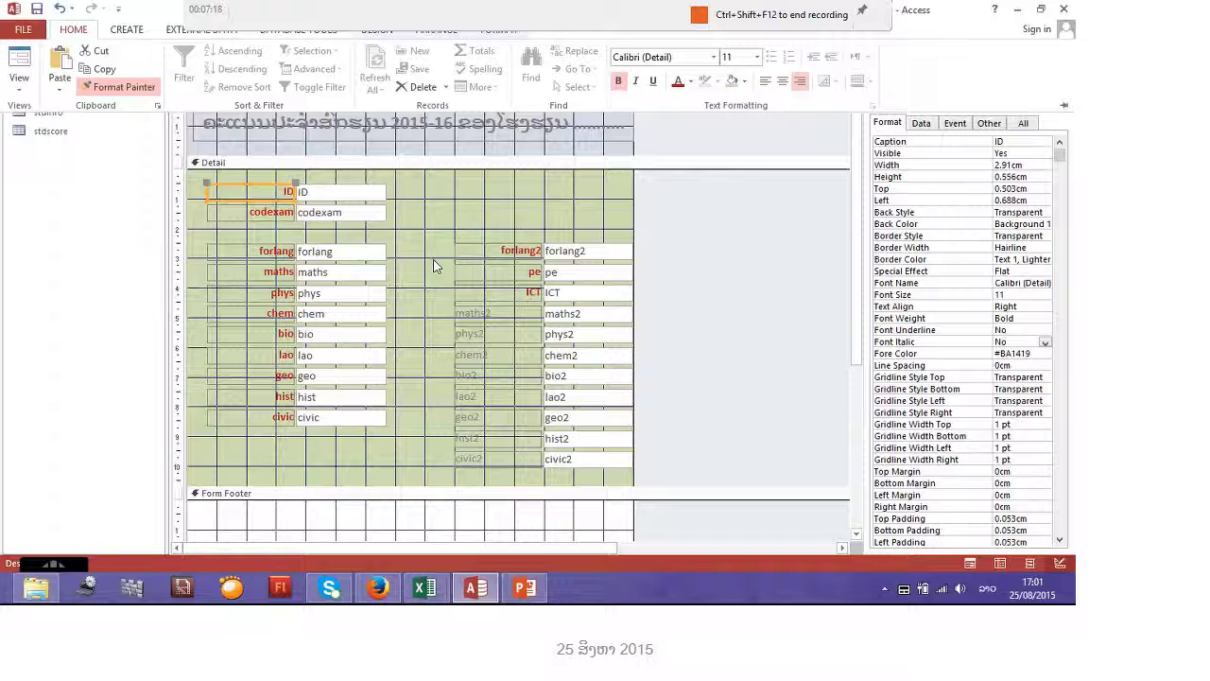
pyautogui.click(517, 319)
pyautogui.click(517, 318)
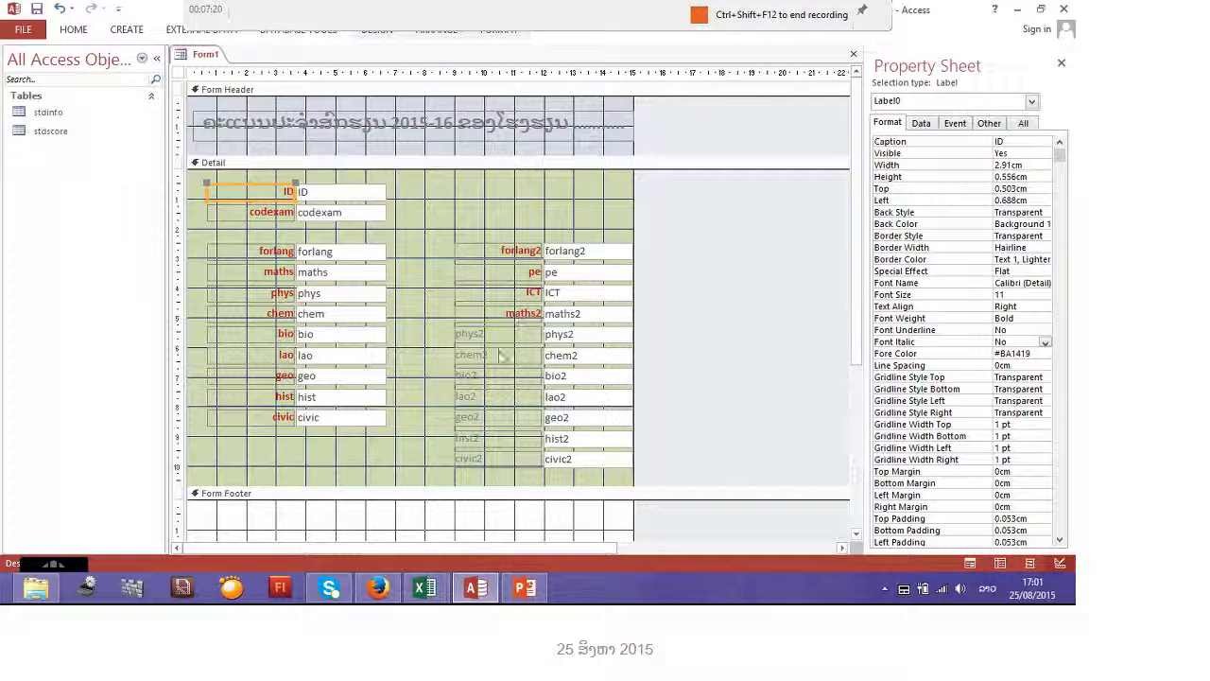
# Step: Right-align the text of all the labels from phys2 to civic2 together
pyautogui.click(437, 479)
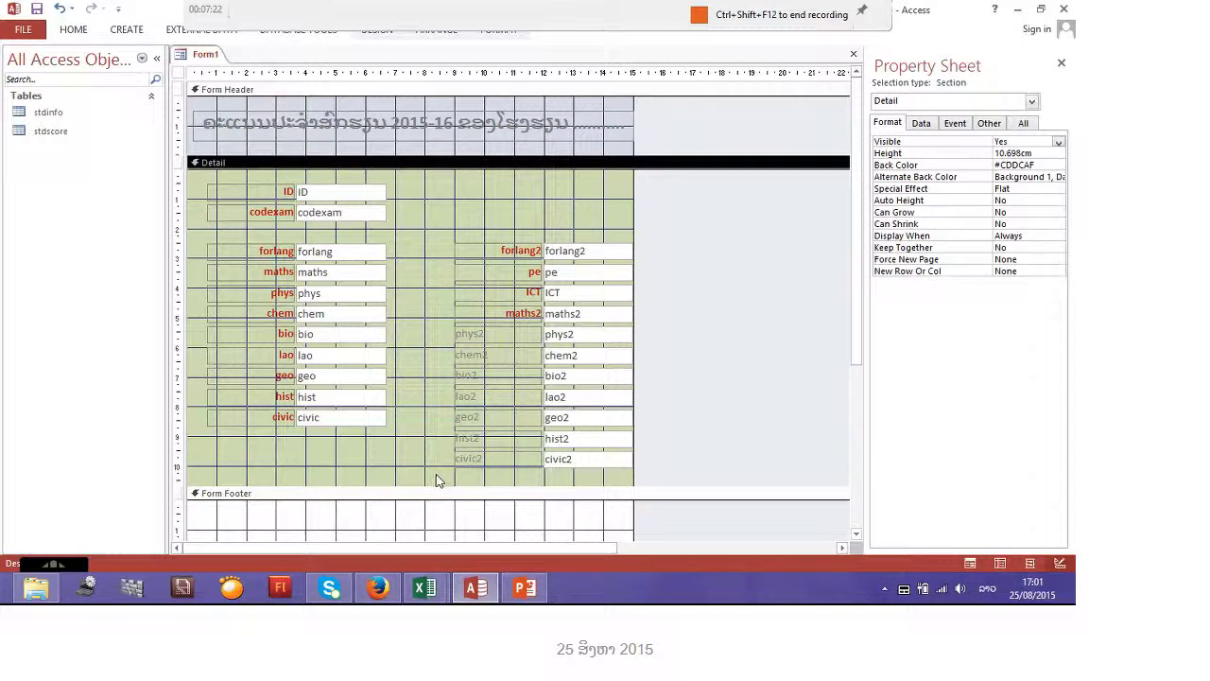
pyautogui.moveTo(437, 480); pyautogui.dragTo(519, 336)
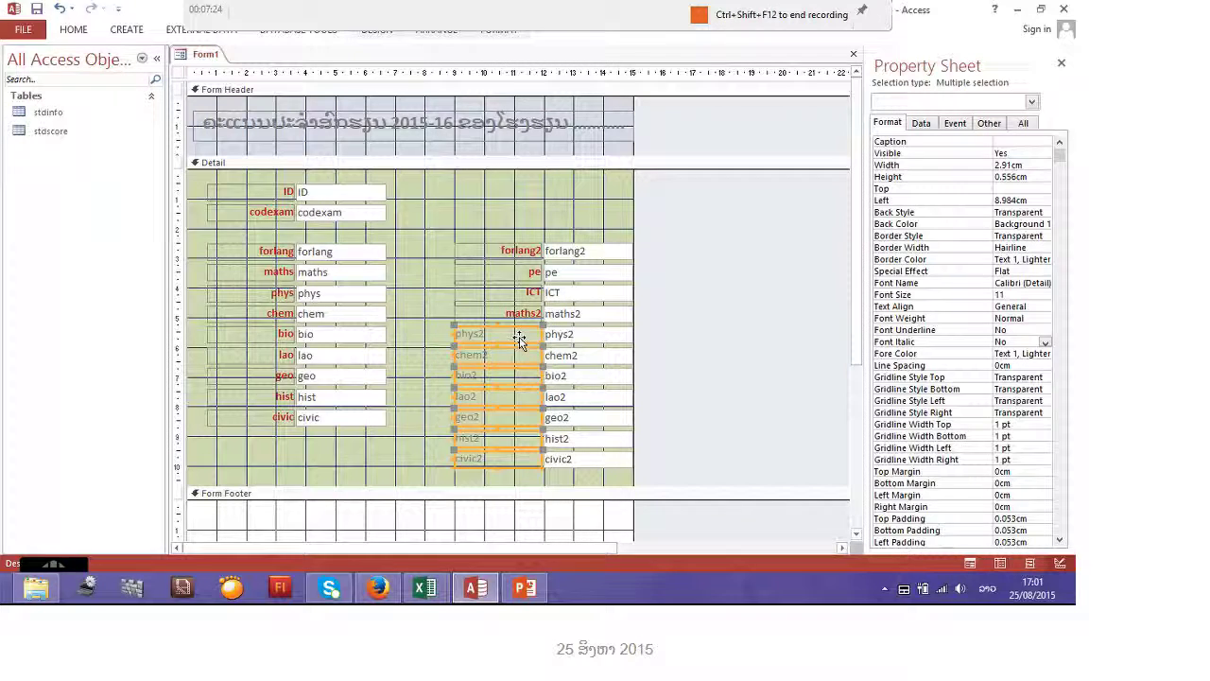
pyautogui.click(1034, 305)
pyautogui.click(1045, 306)
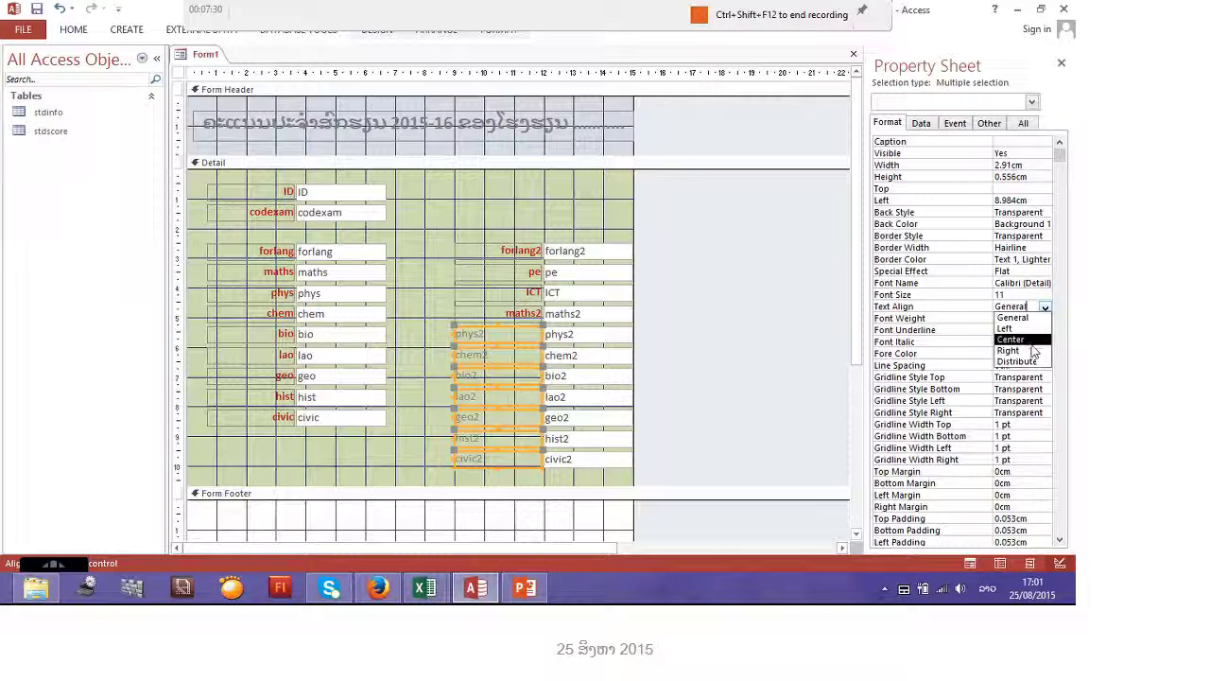
pyautogui.click(1033, 351)
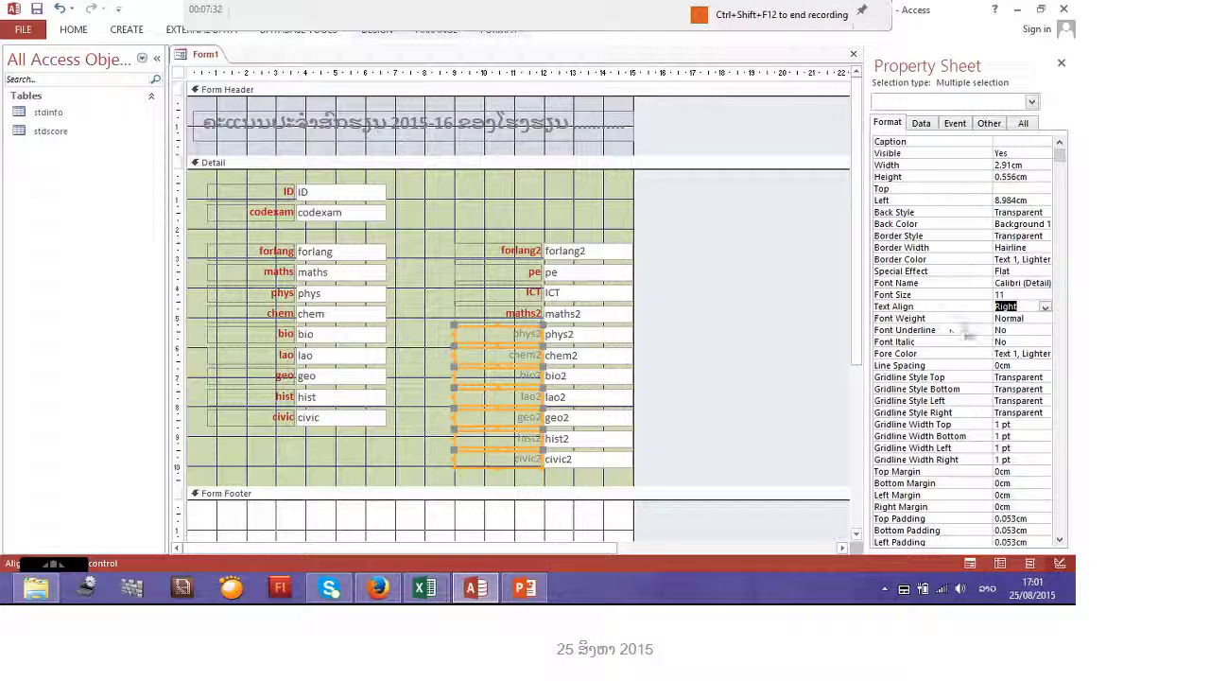
# Step: Apply the dark red font color #BA1419 and bold to the labels from phys2 to civic2
pyautogui.click(83, 33)
pyautogui.click(678, 86)
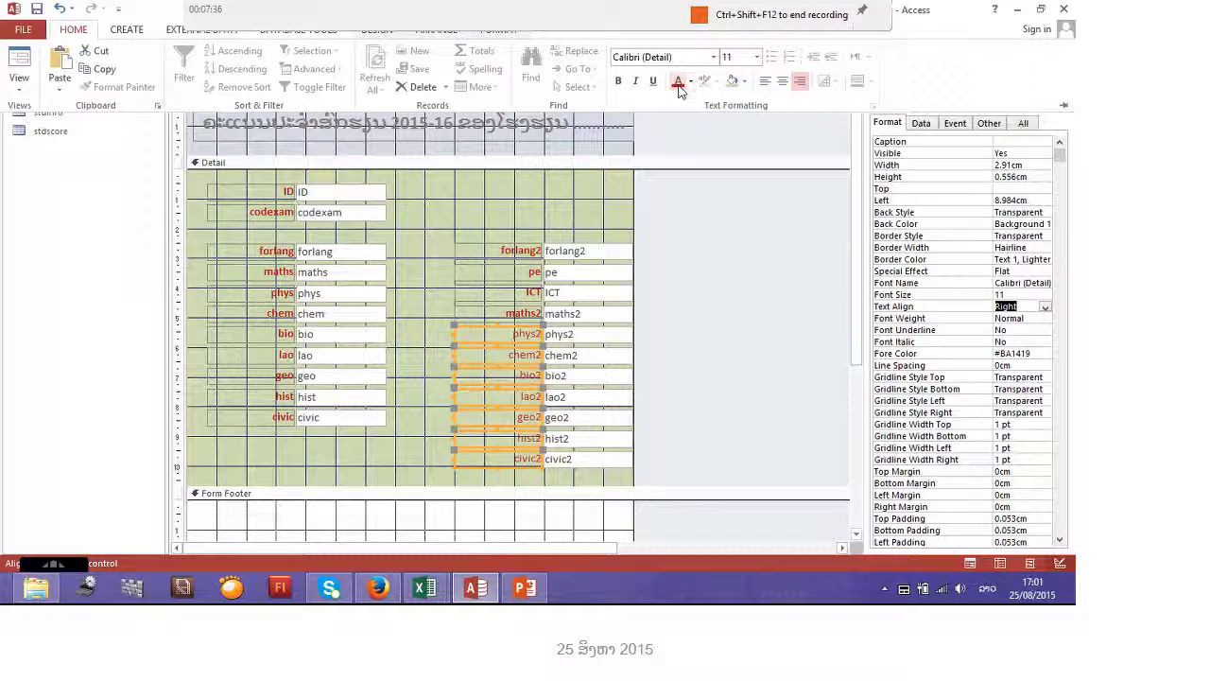
pyautogui.click(619, 82)
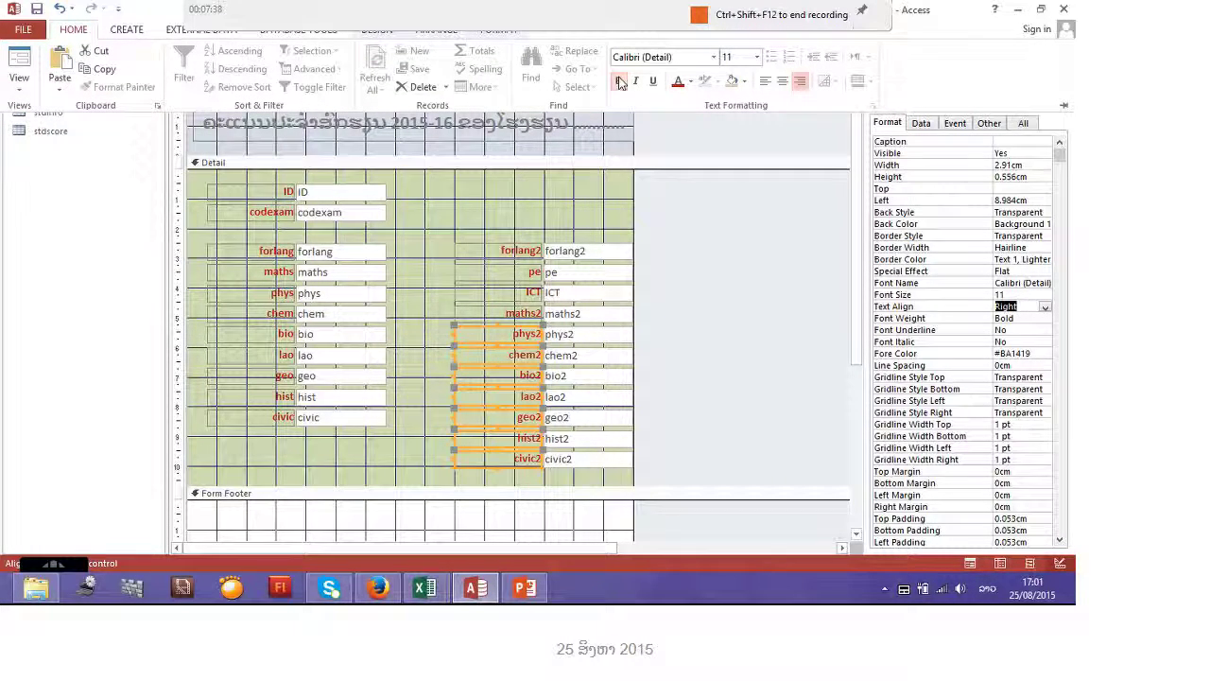
pyautogui.click(521, 210)
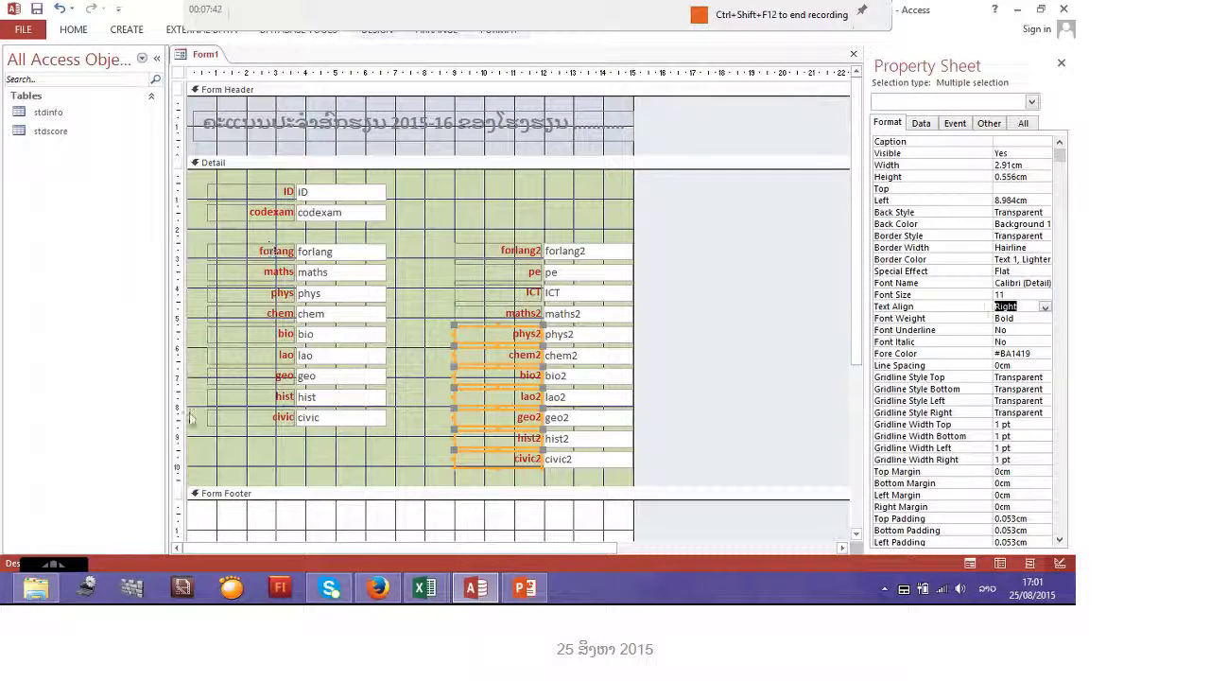
# Step: Replace the ID label's caption with the Lao text "ລຳດັບ"
pyautogui.click(288, 191)
pyautogui.doubleClick(288, 191)
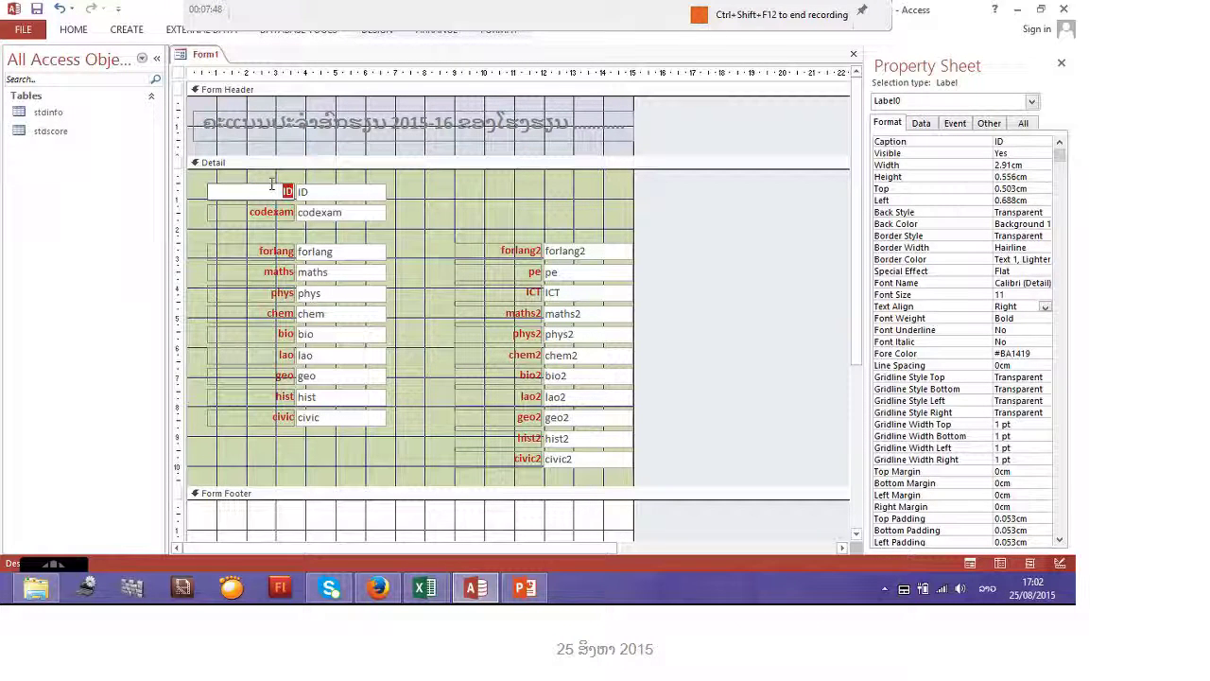
pyautogui.write('ປີ')
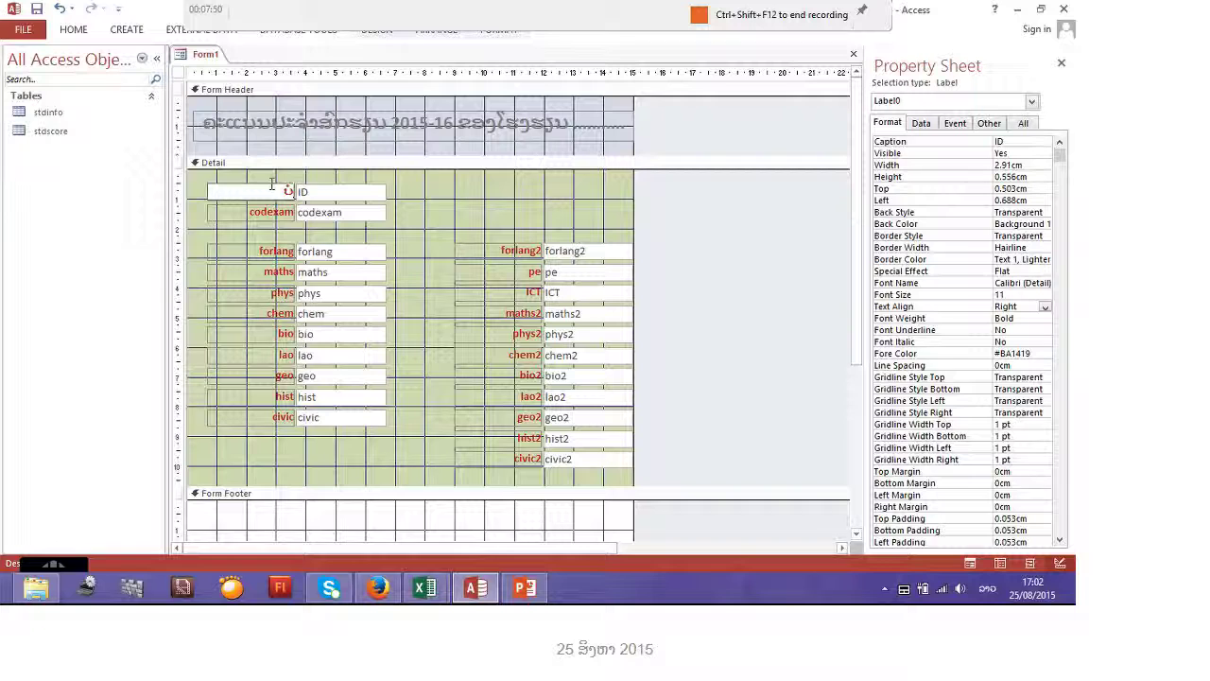
pyautogui.write('ກ')
pyautogui.write('າ')
pyautogui.write('ລ')
pyautogui.write('ງ')
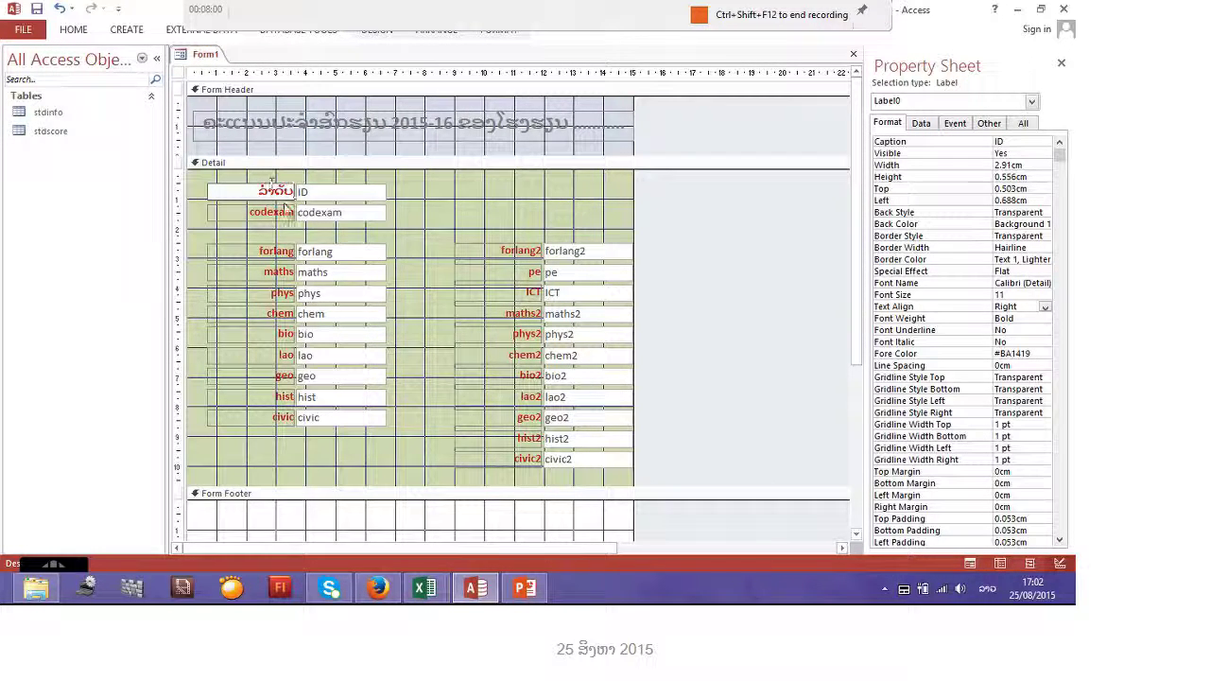
# Step: Replace the codexam label's caption with the Lao text "ລະຫັດລັບ"
pyautogui.click(291, 207)
pyautogui.click(291, 208)
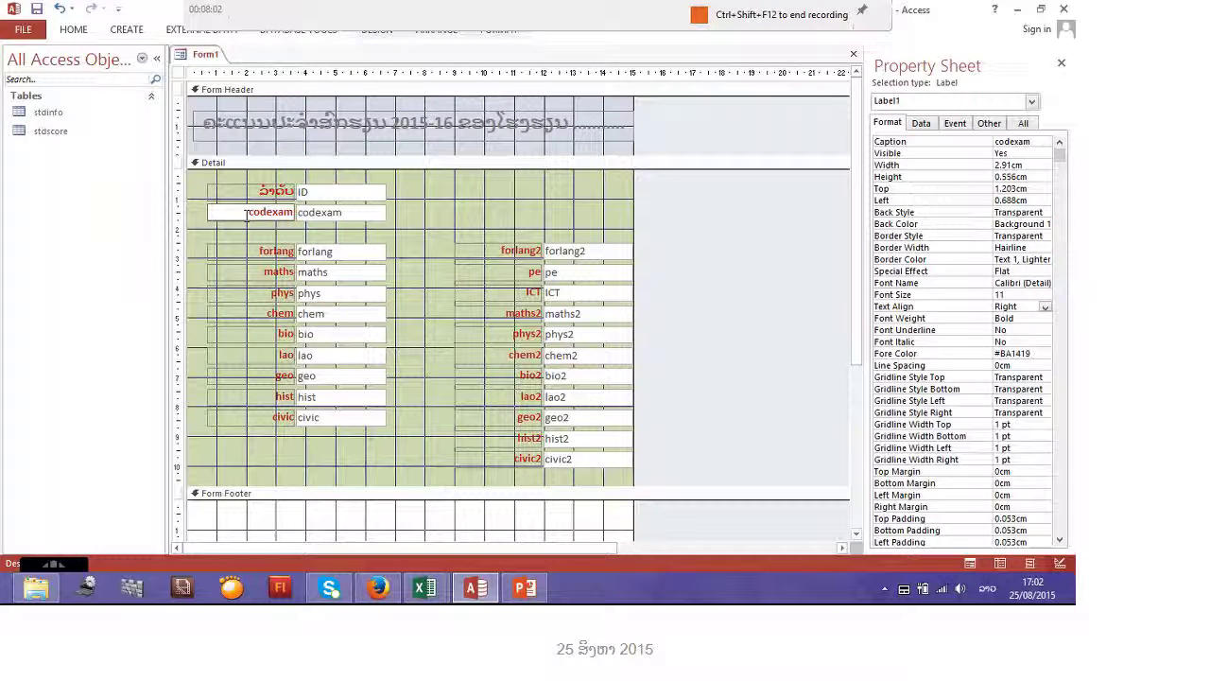
pyautogui.doubleClick(291, 210)
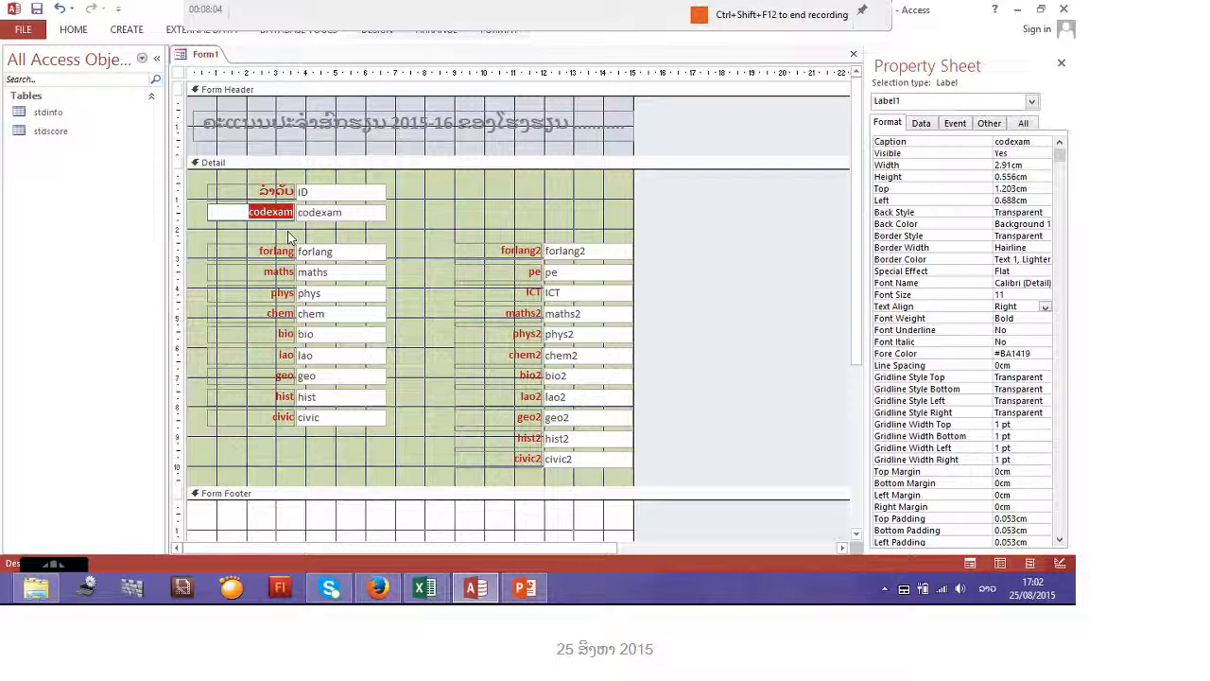
pyautogui.write('ລ')
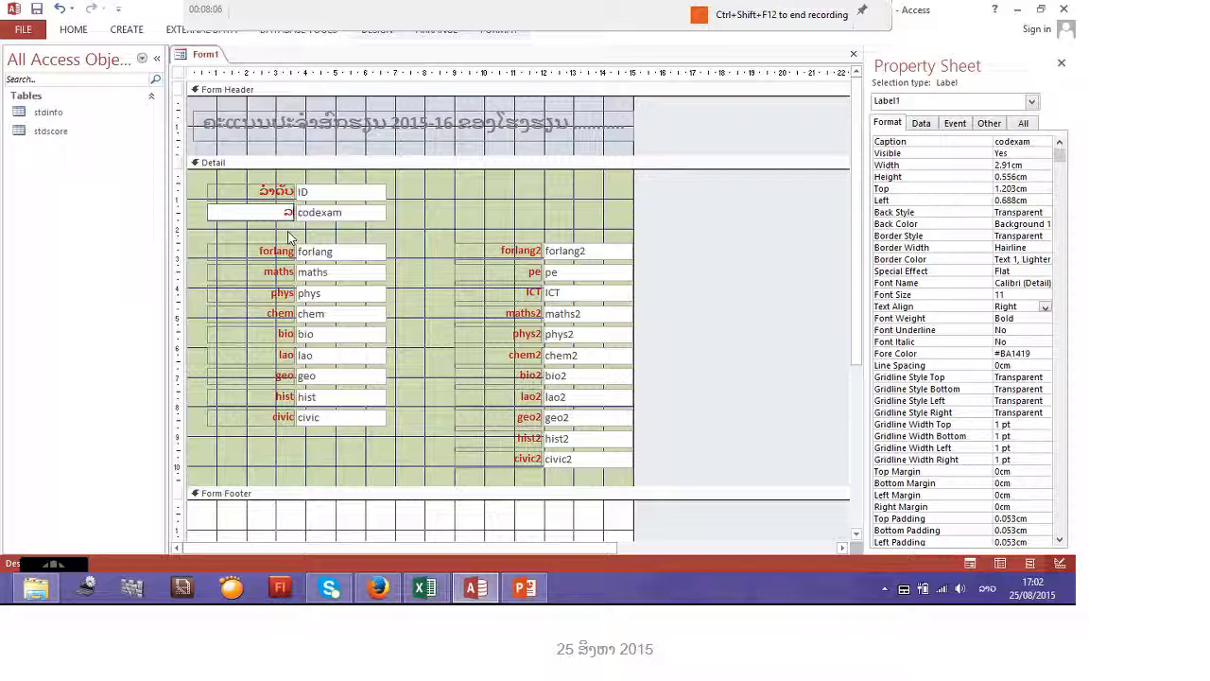
pyautogui.write('ະຫັດ')
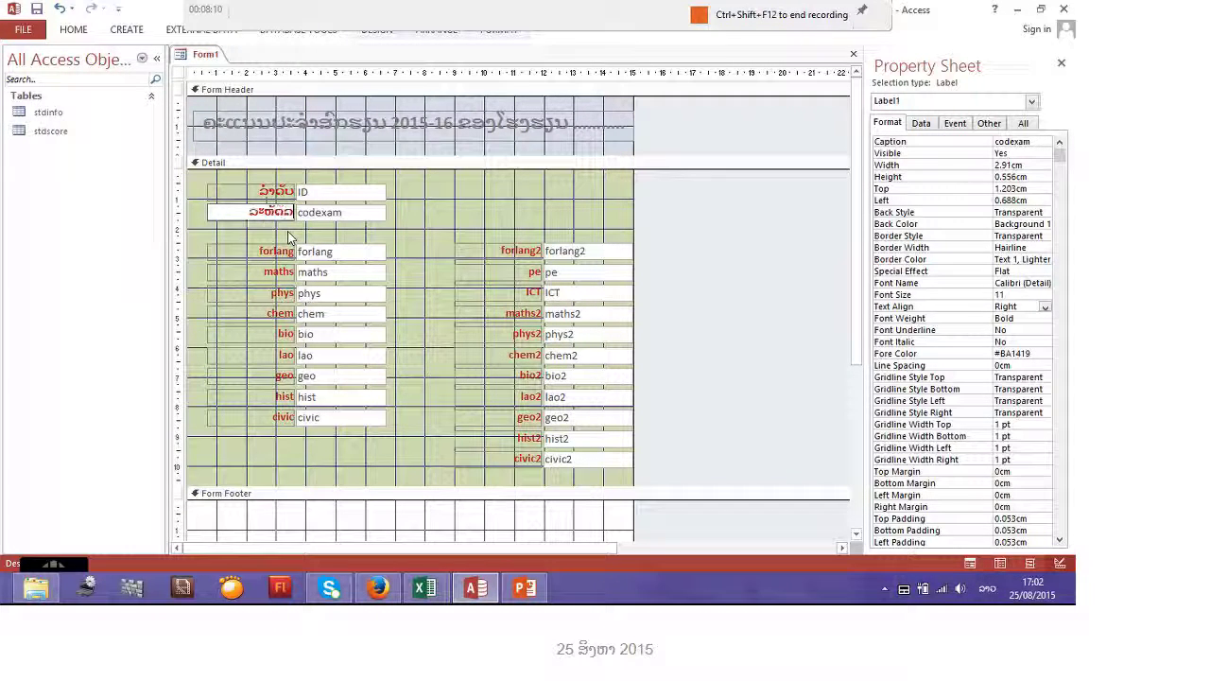
pyautogui.write('ລັບ')
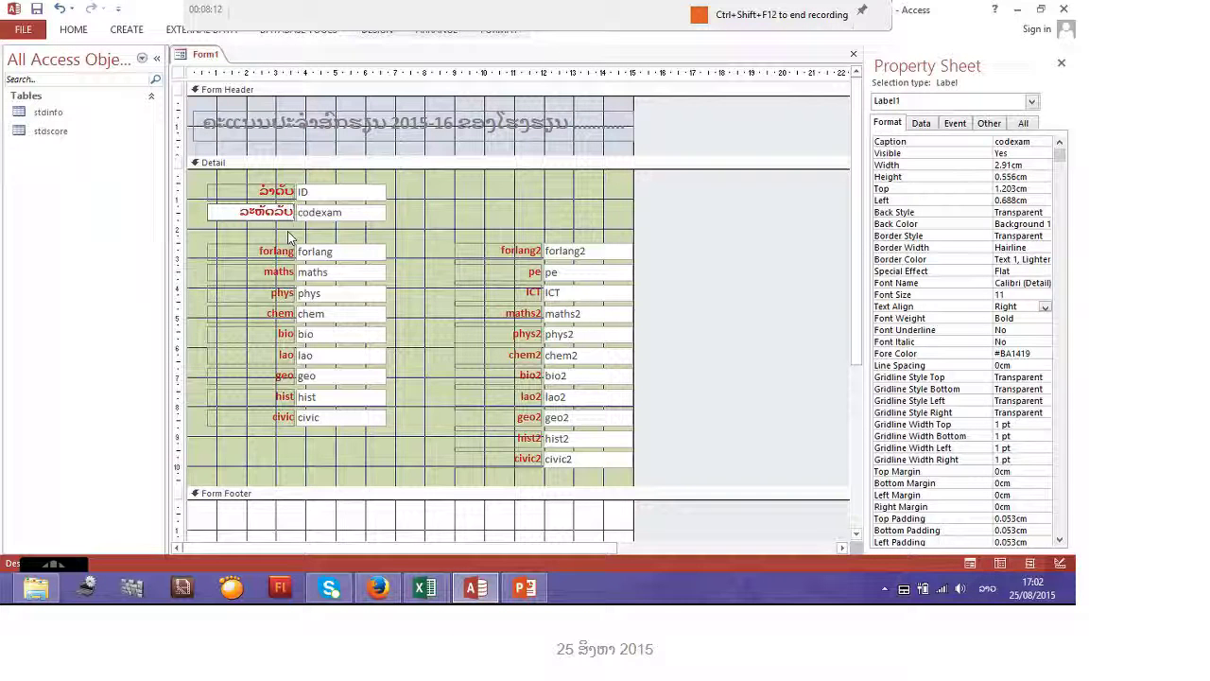
# Step: Replace the forlang label's caption with the Lao text "ພາສາຕ່າງປະເທດ"
pyautogui.click(282, 248)
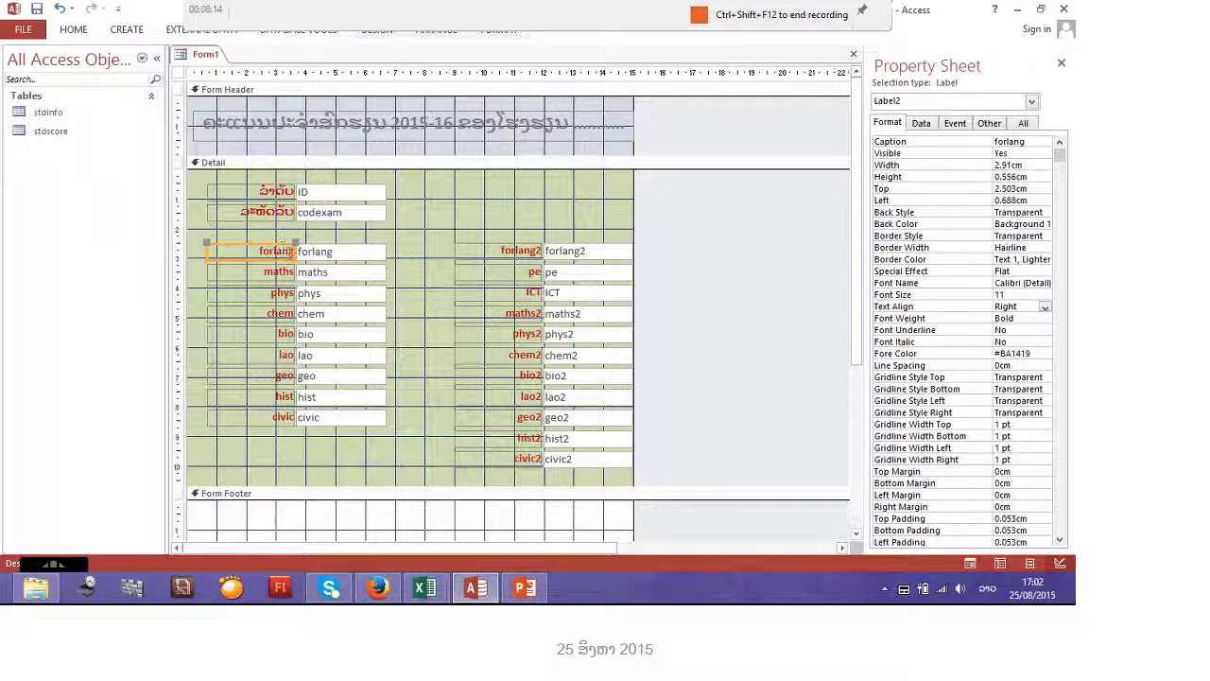
pyautogui.moveTo(283, 249); pyautogui.dragTo(204, 251)
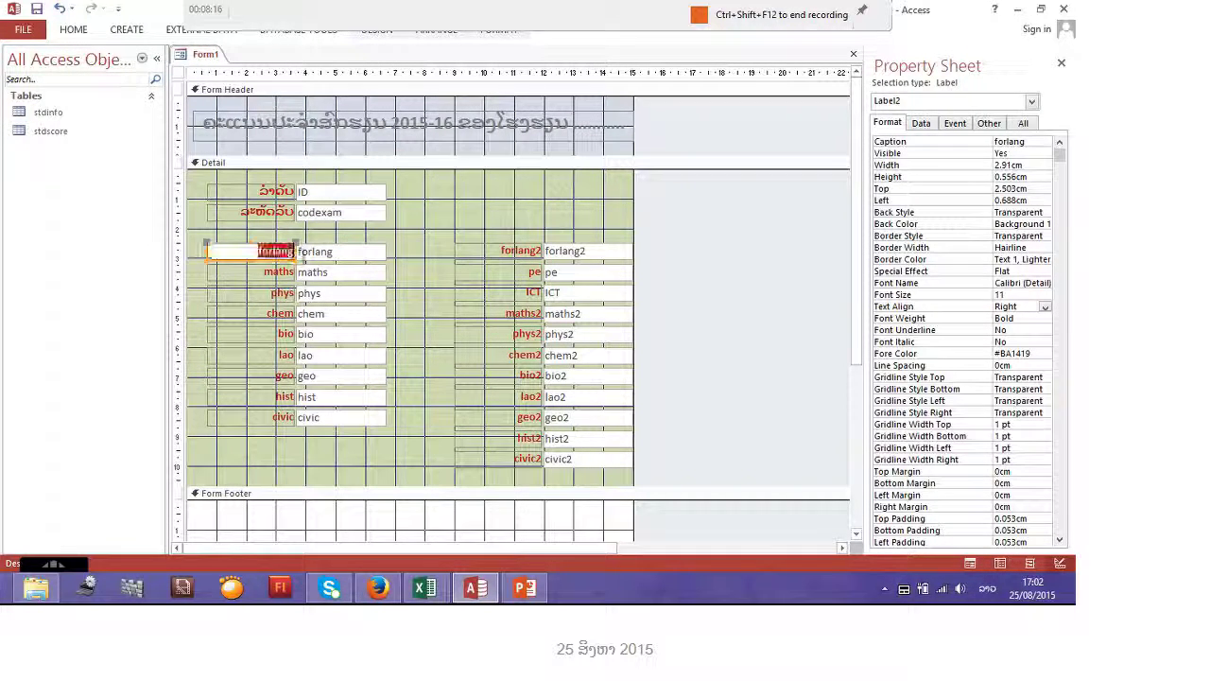
pyautogui.write('ພາ')
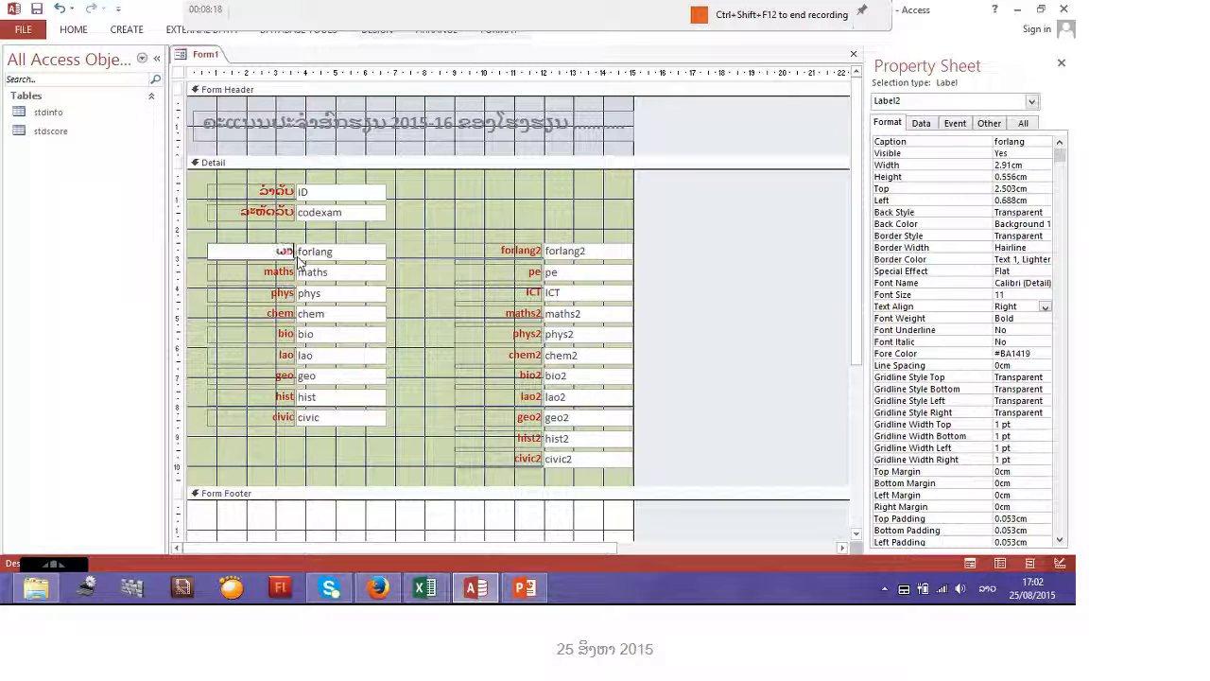
pyautogui.write('ສາຕ່າງປ')
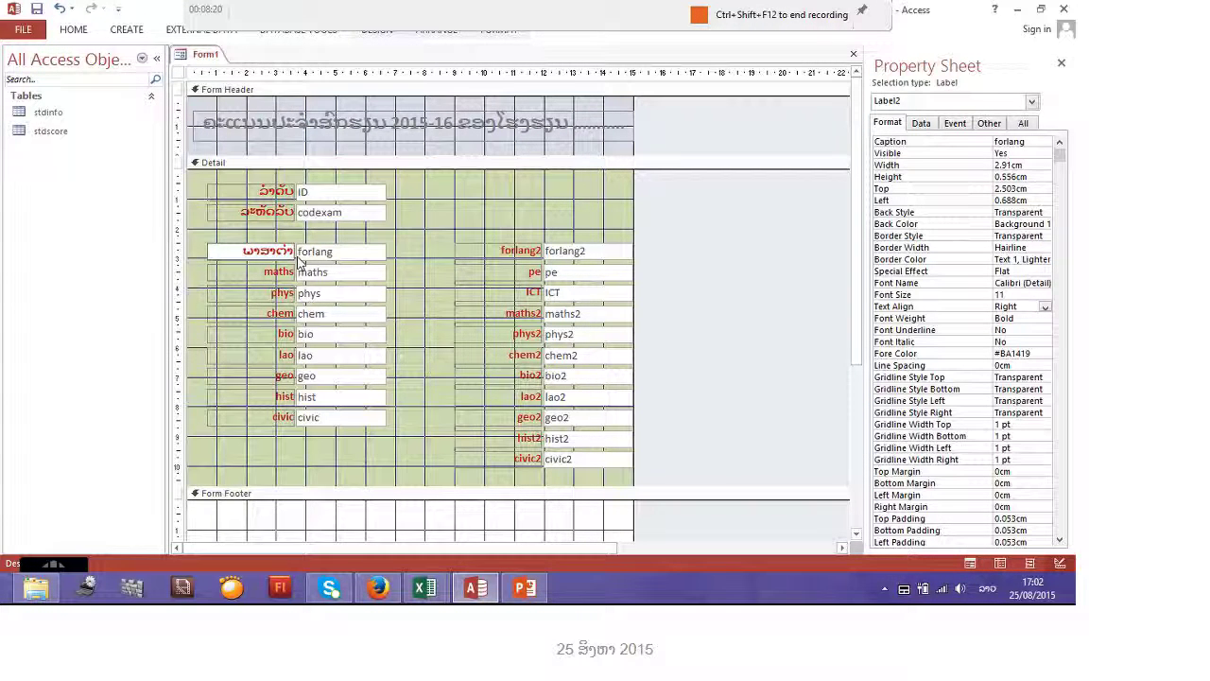
pyautogui.write('ະ')
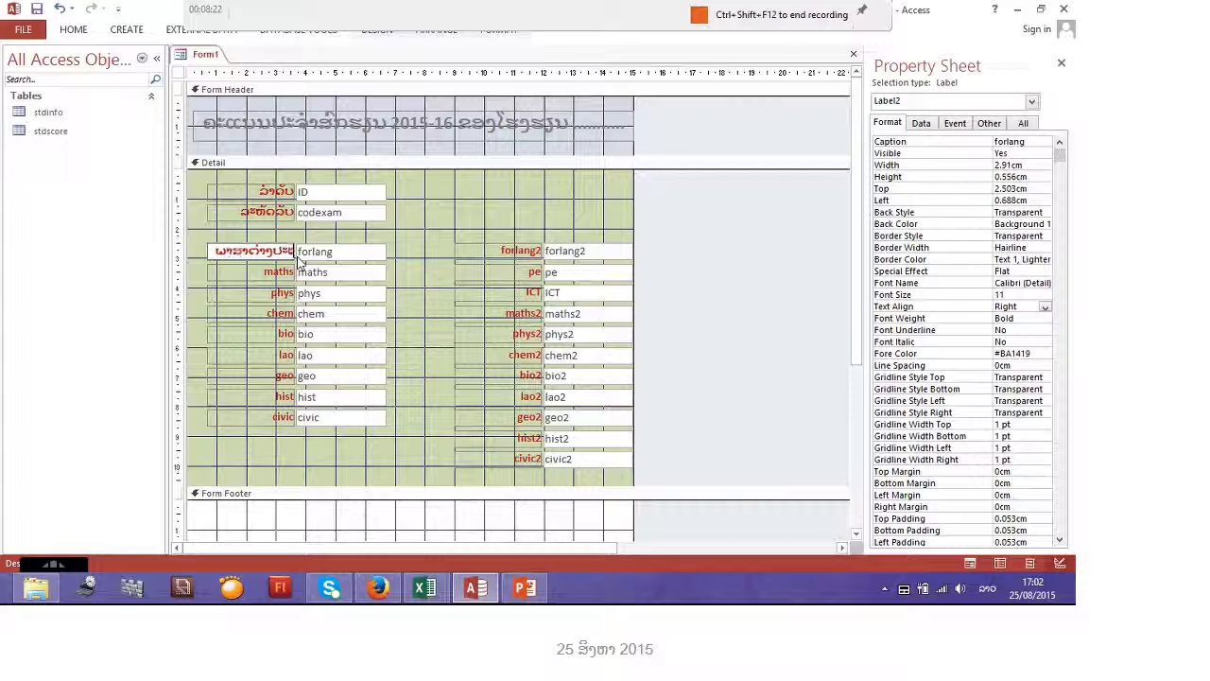
pyautogui.write('ເທດ')
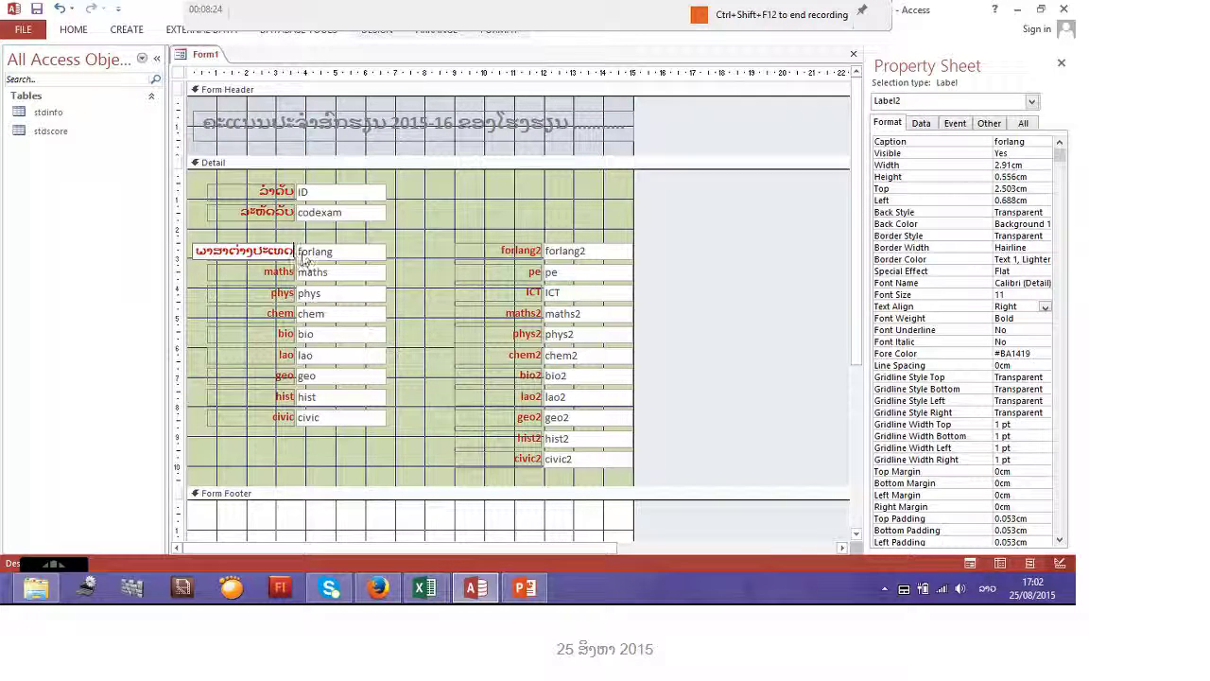
# Step: Replace the maths label's caption with the Lao text "ຄະນິດສາດ"
pyautogui.click(279, 271)
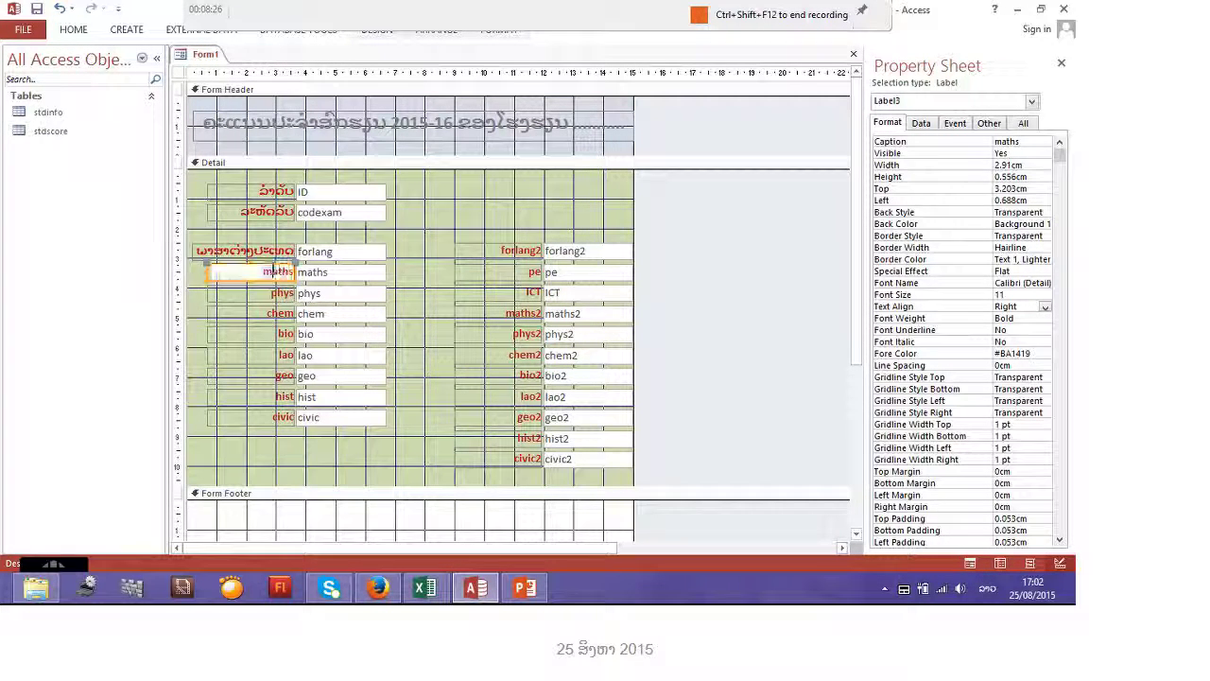
pyautogui.doubleClick(278, 271)
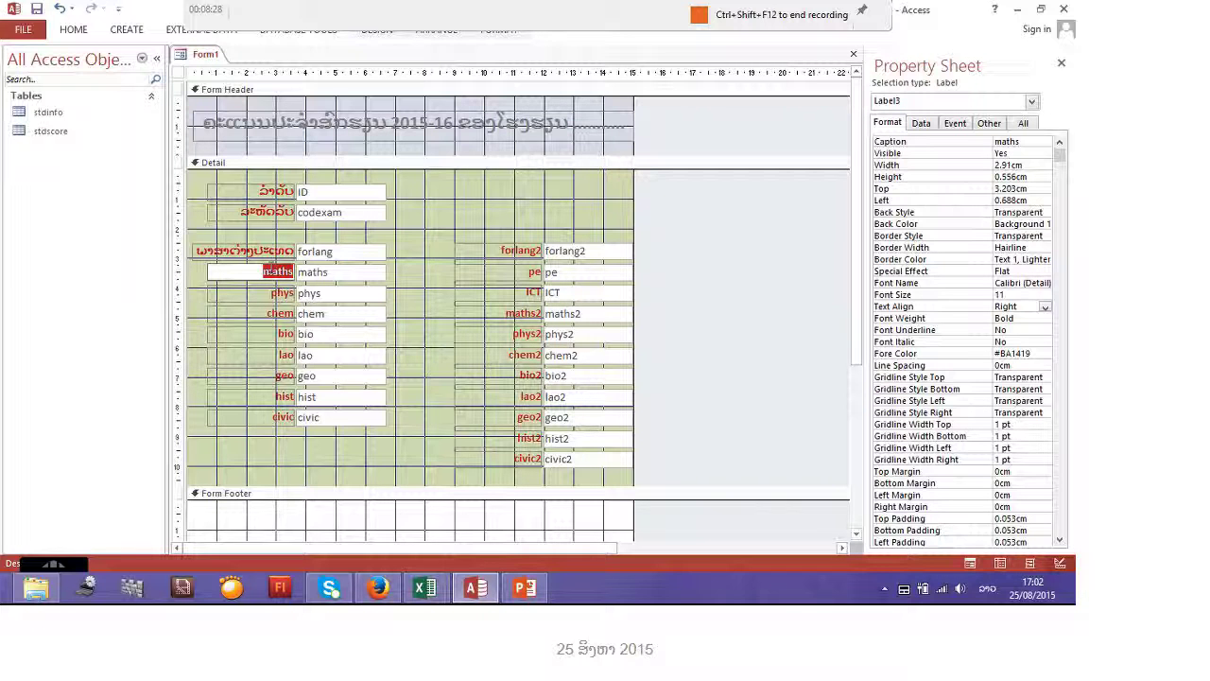
pyautogui.write('ຄະ')
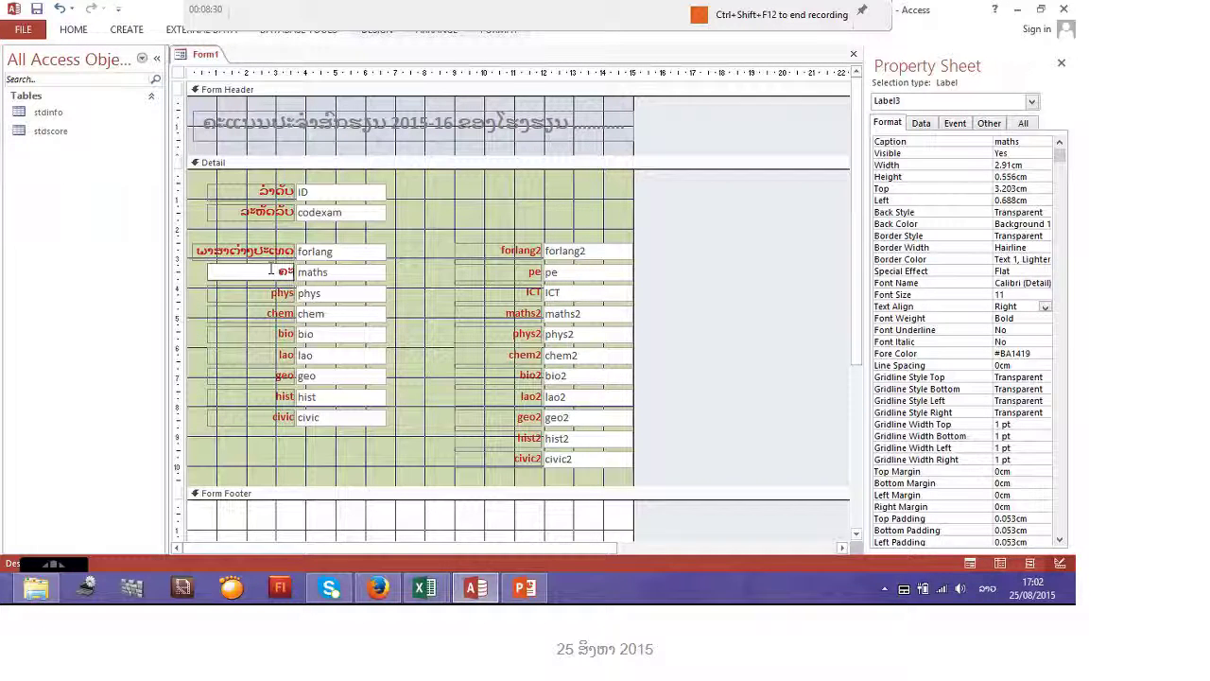
pyautogui.write('ນິດສາດ')
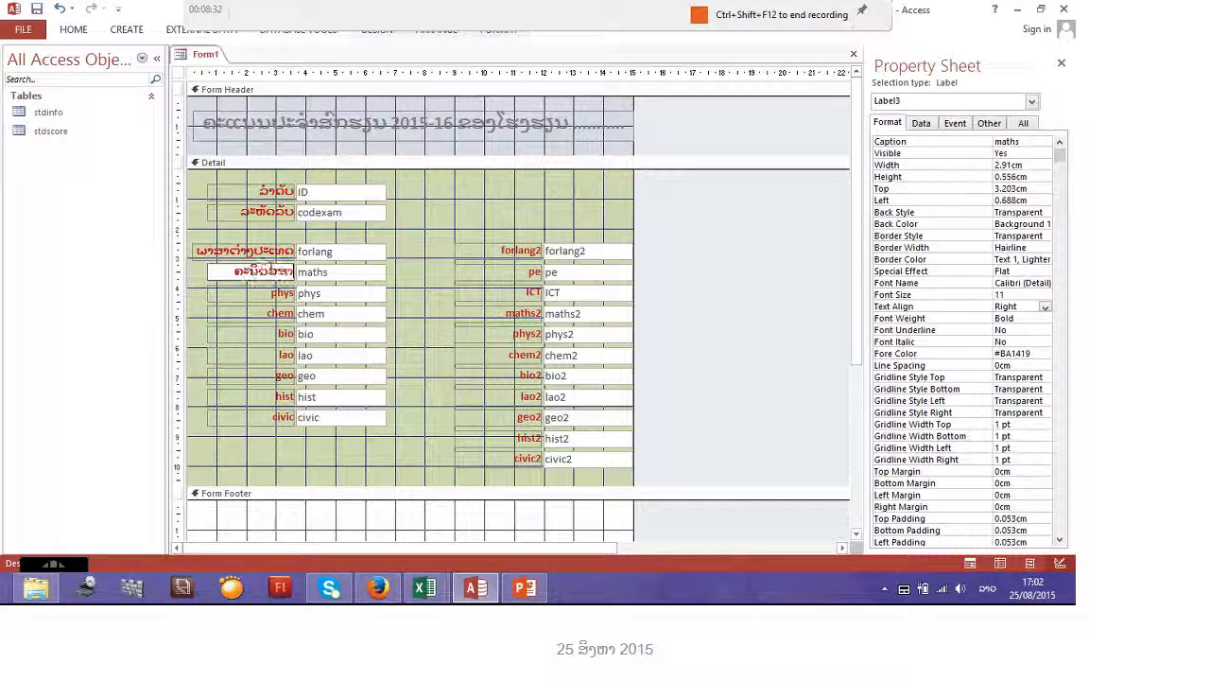
# Step: Replace the phys label's caption with the Lao text "ຟີຊິກສາດ"
pyautogui.click(282, 294)
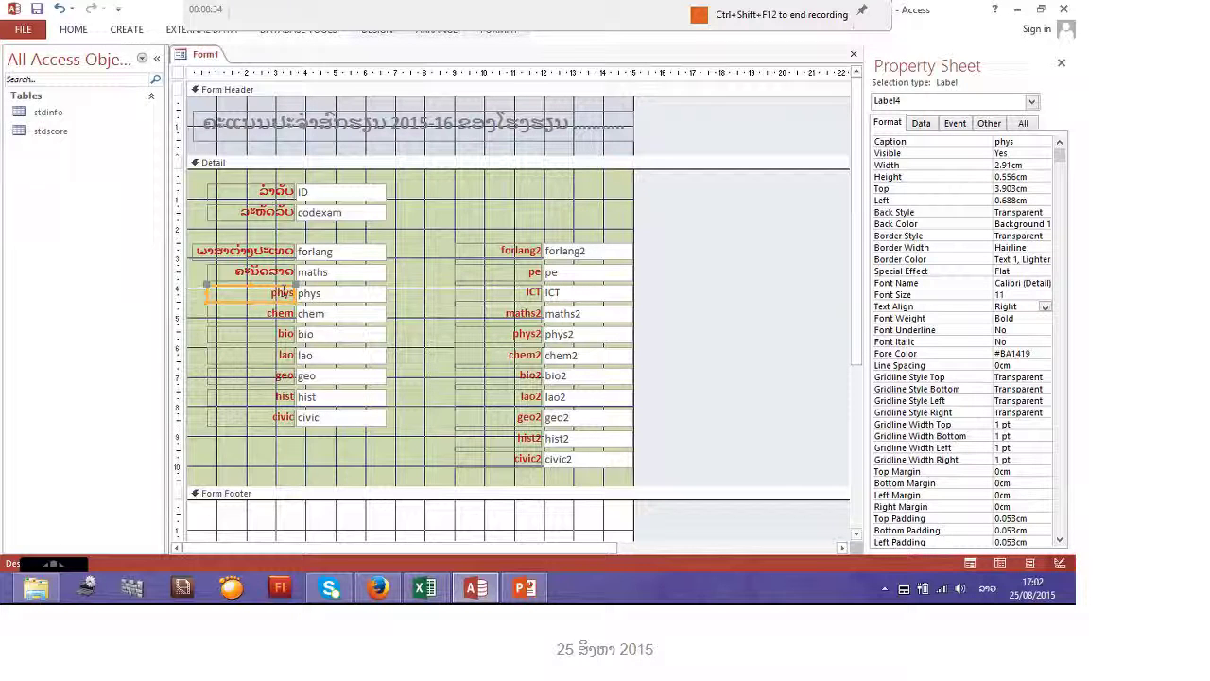
pyautogui.click(282, 293)
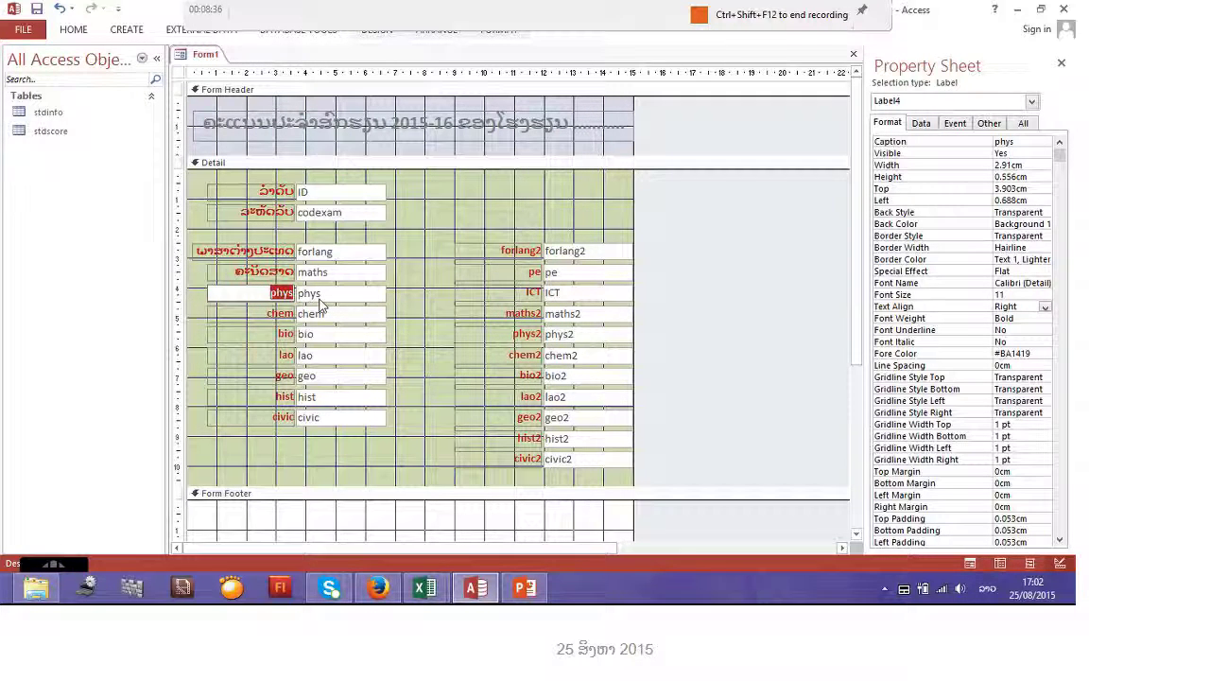
pyautogui.write('ຟ')
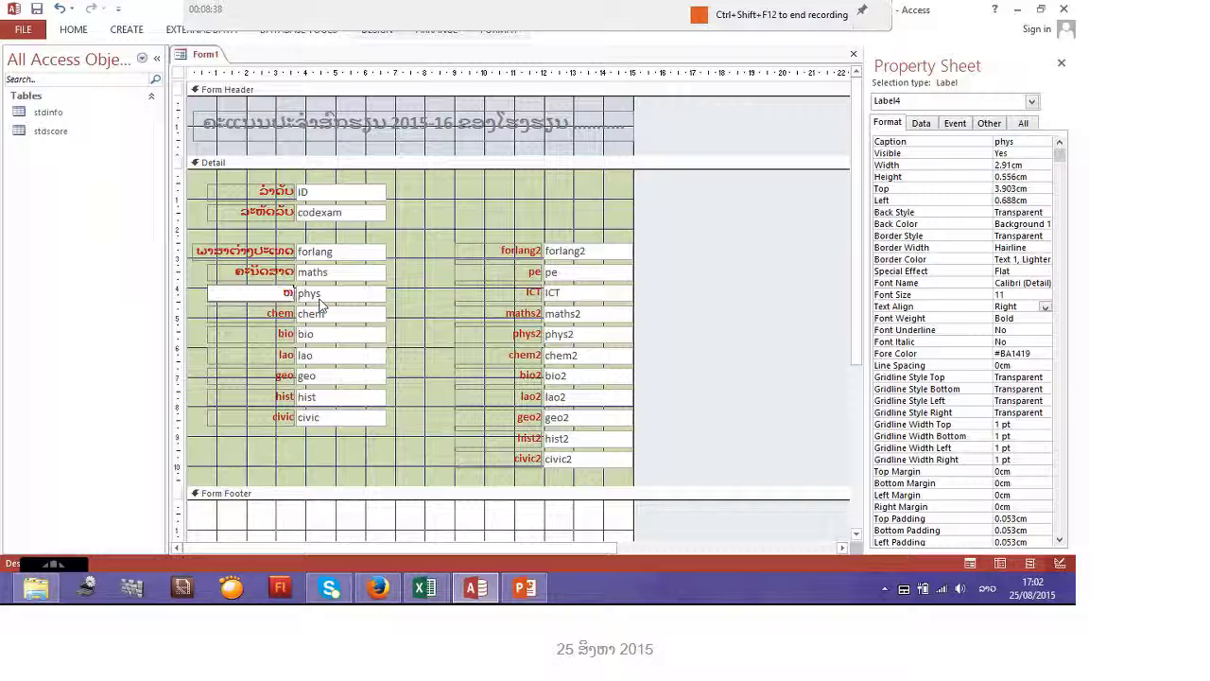
pyautogui.press('BackSpace')
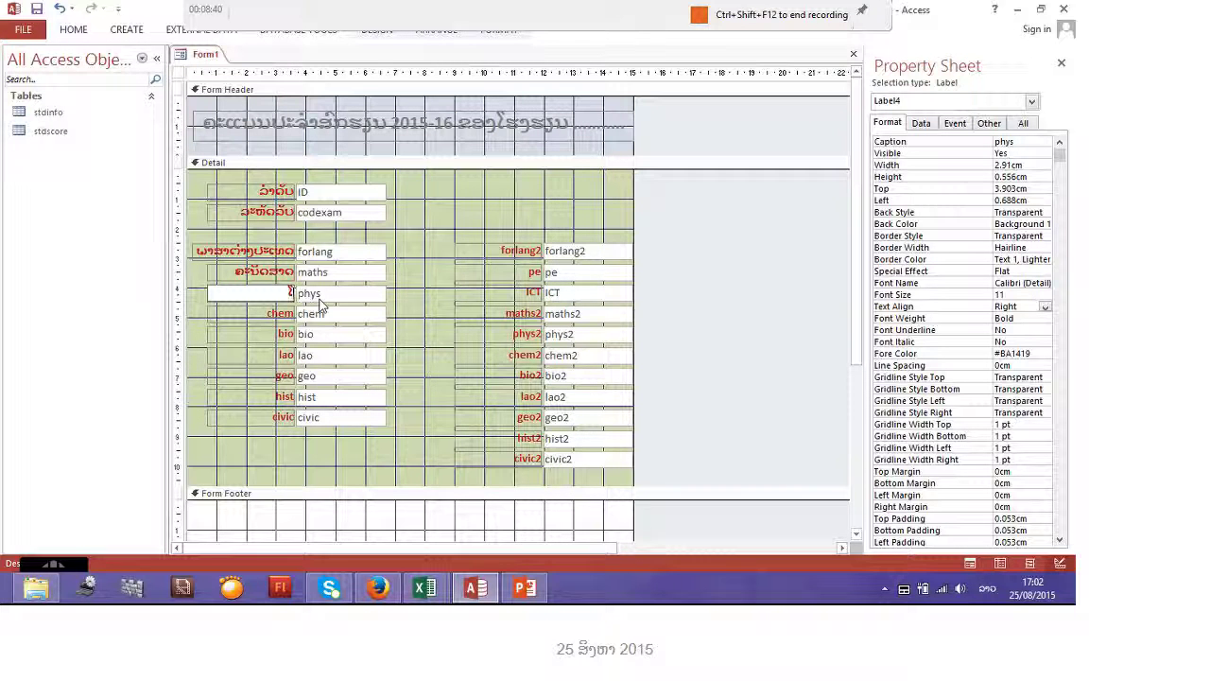
pyautogui.write('ຟີຊິກ')
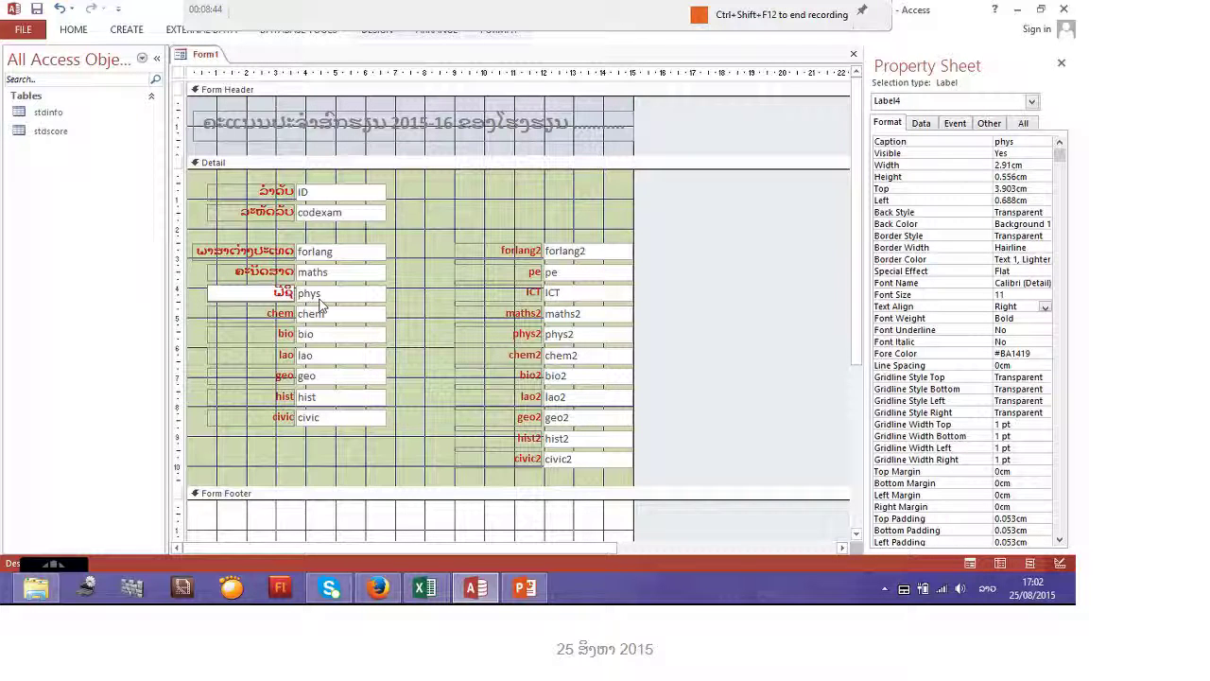
pyautogui.write('ສາດ')
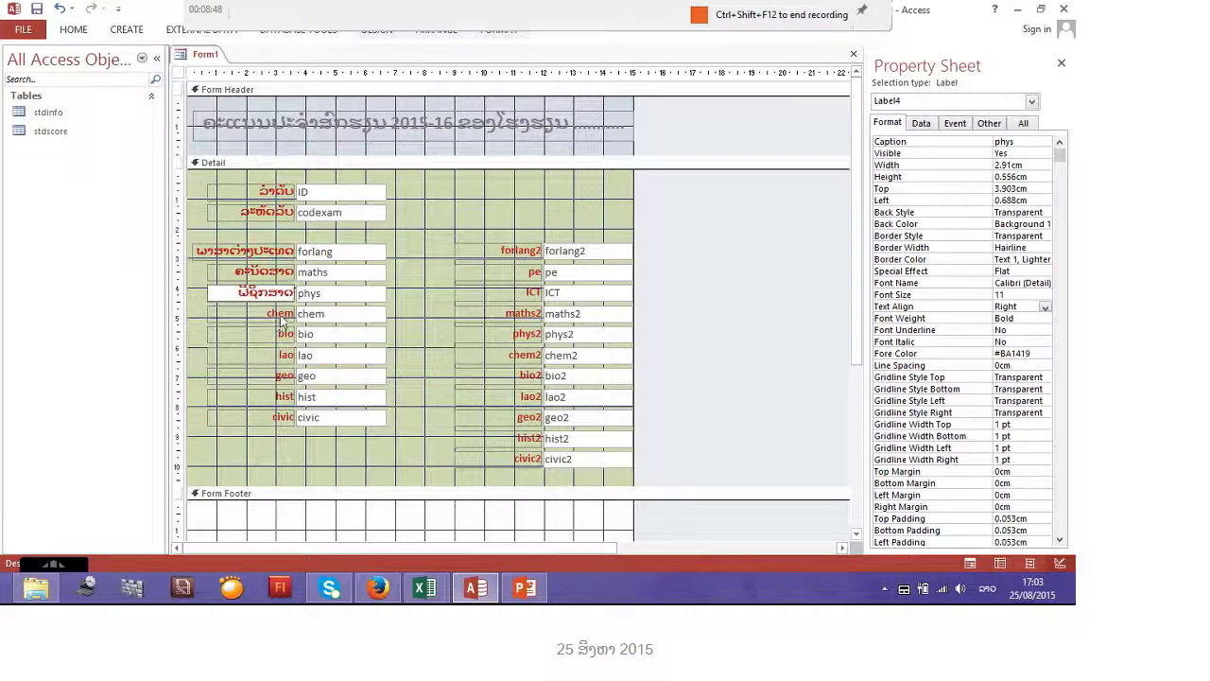
# Step: Replace the chem label's caption with the Lao text "ເຄມີສາດ"
pyautogui.press('Tab')
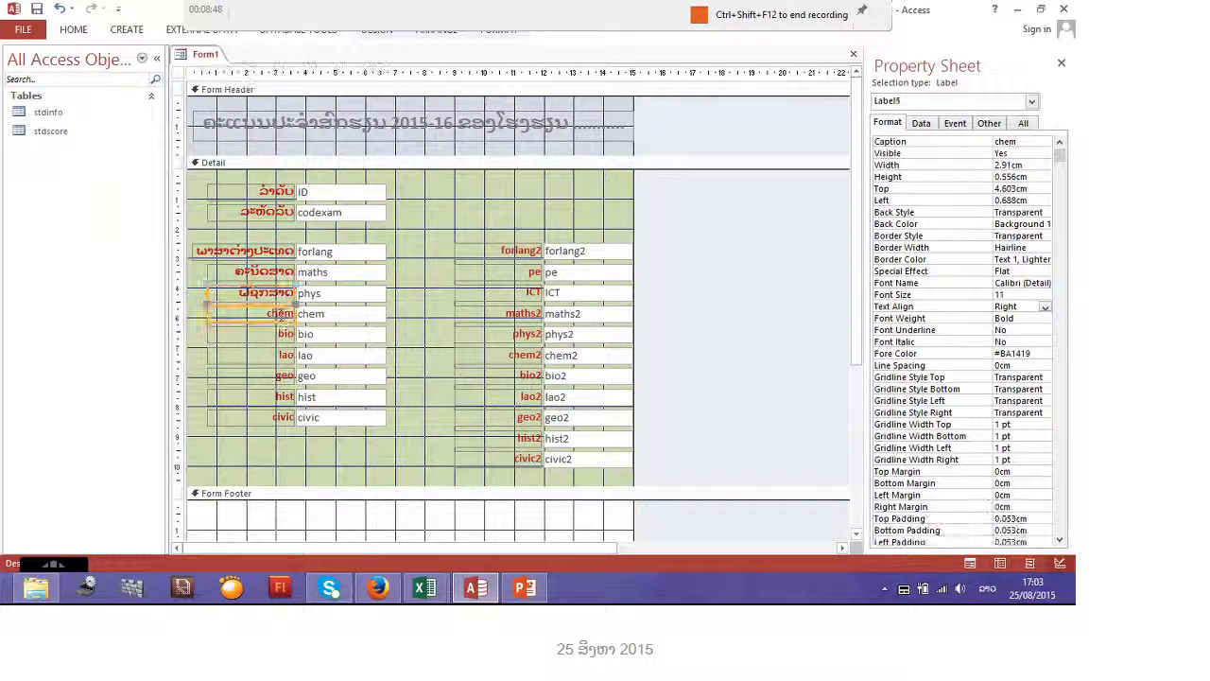
pyautogui.press('F2')
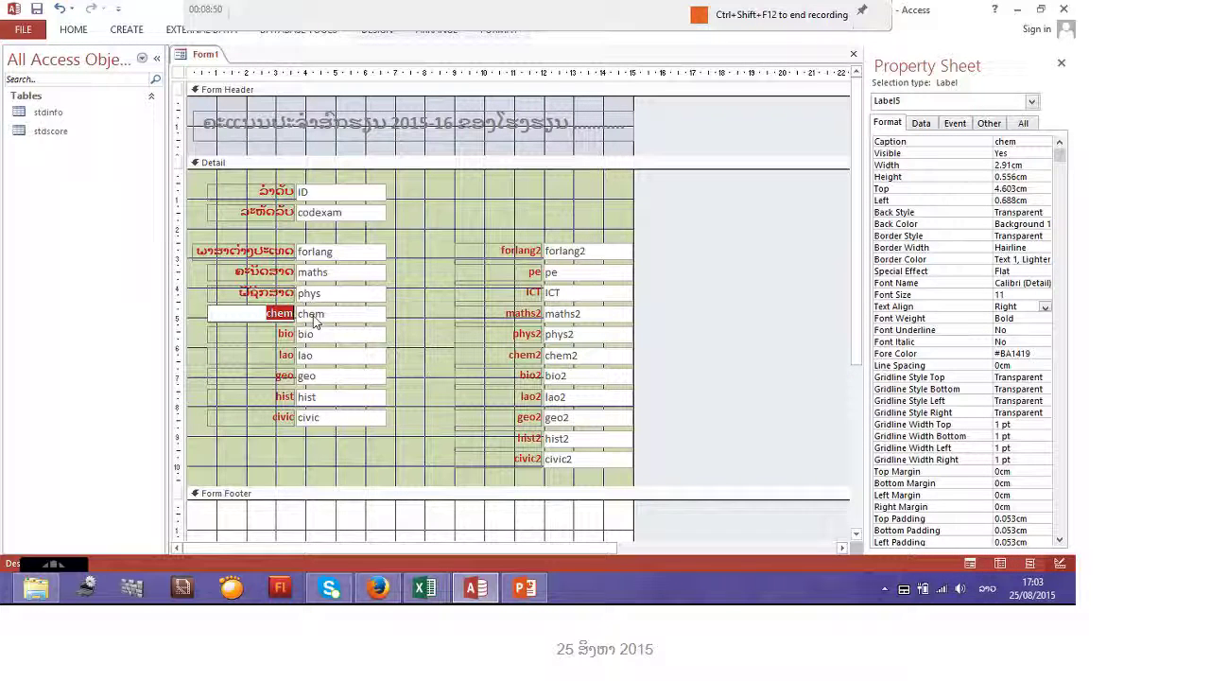
pyautogui.write('ເຄມີສາ')
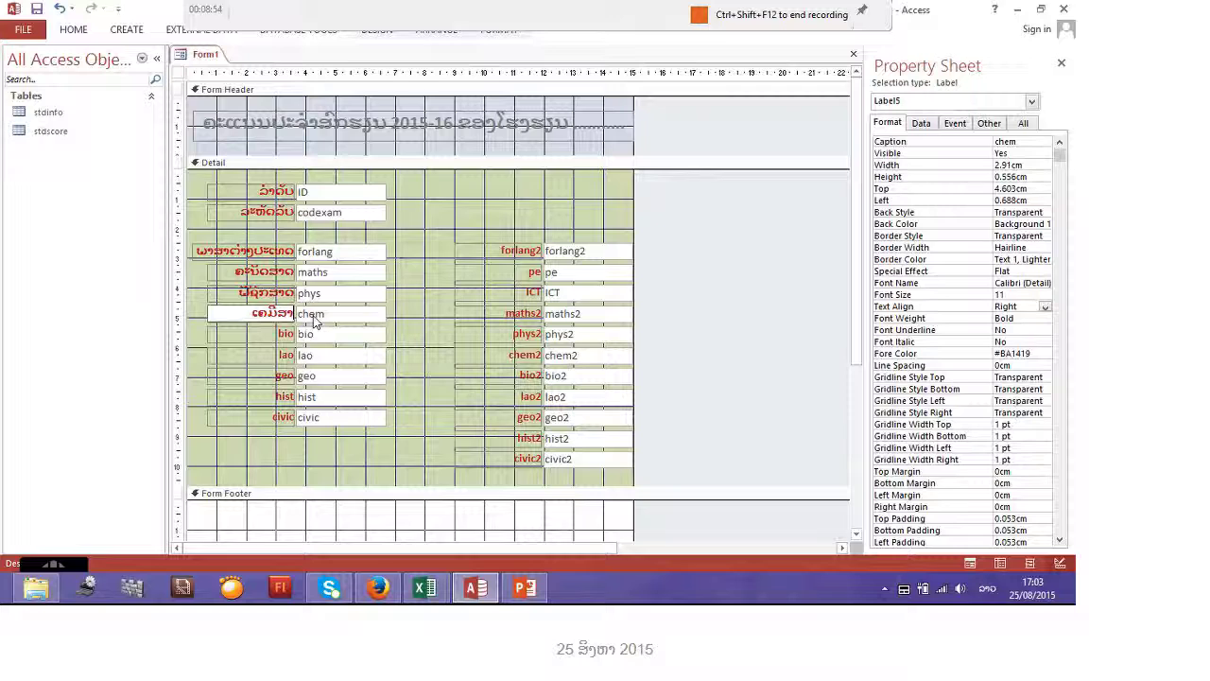
pyautogui.write('ດ')
# Step: Replace the bio label's caption with the Lao text "ຊີວະສາດ"
pyautogui.click(283, 333)
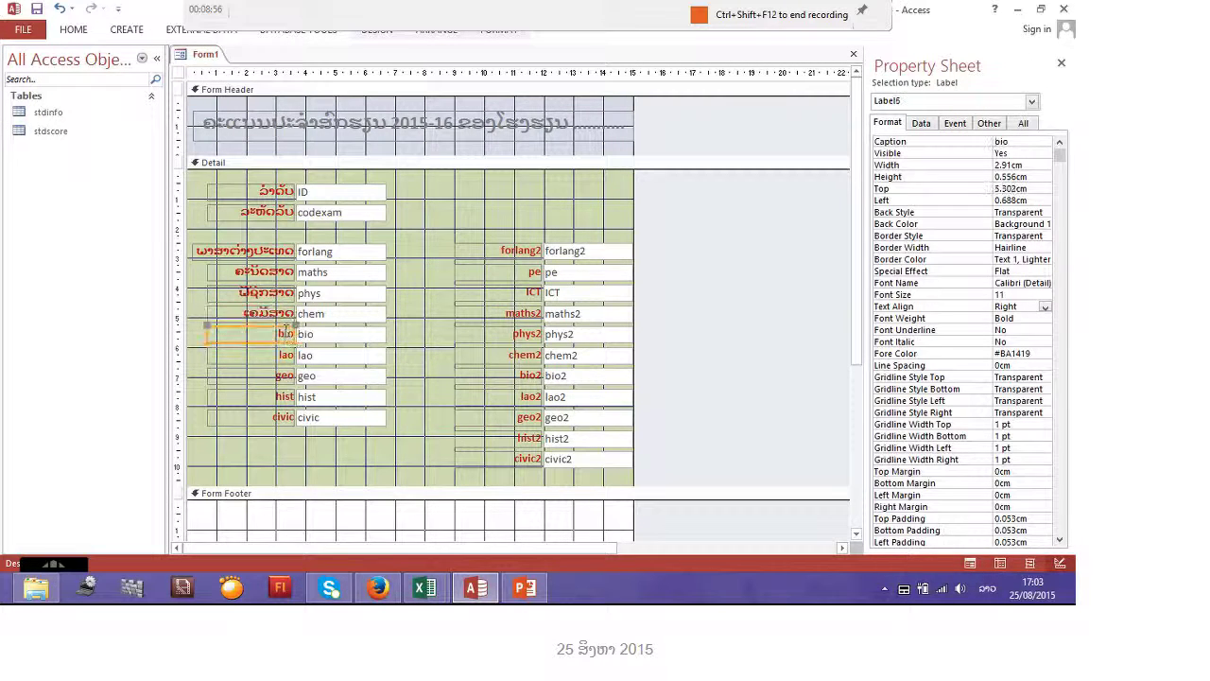
pyautogui.click(286, 331)
pyautogui.doubleClick(294, 335)
pyautogui.write('ຊ')
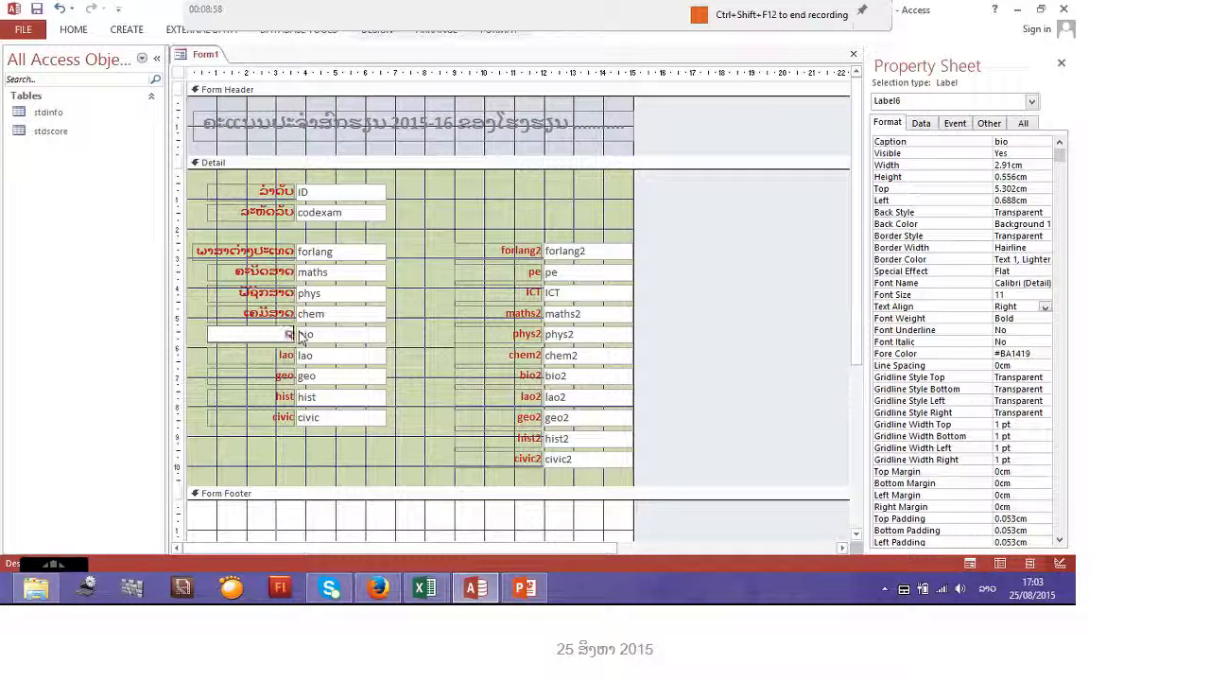
pyautogui.write('ີວະສ')
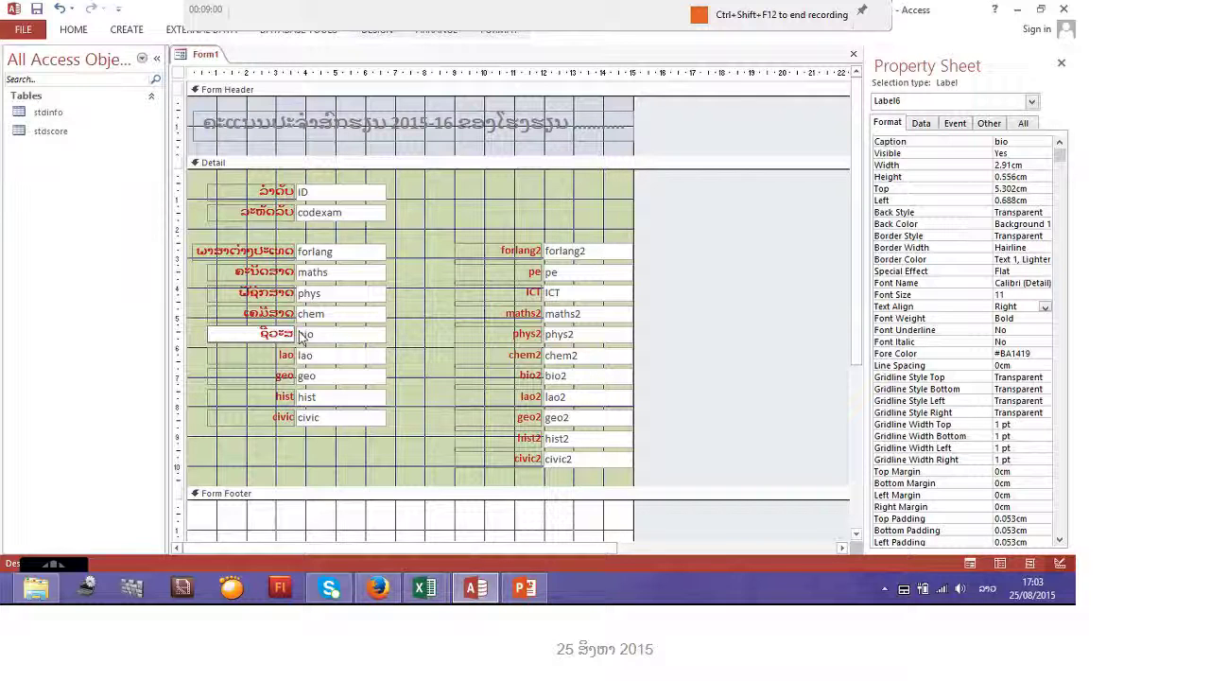
pyautogui.write('າດ')
# Step: Replace the lao label's caption with the Lao text "ພາສາລາວ-ວ/ດ"
pyautogui.click(282, 354)
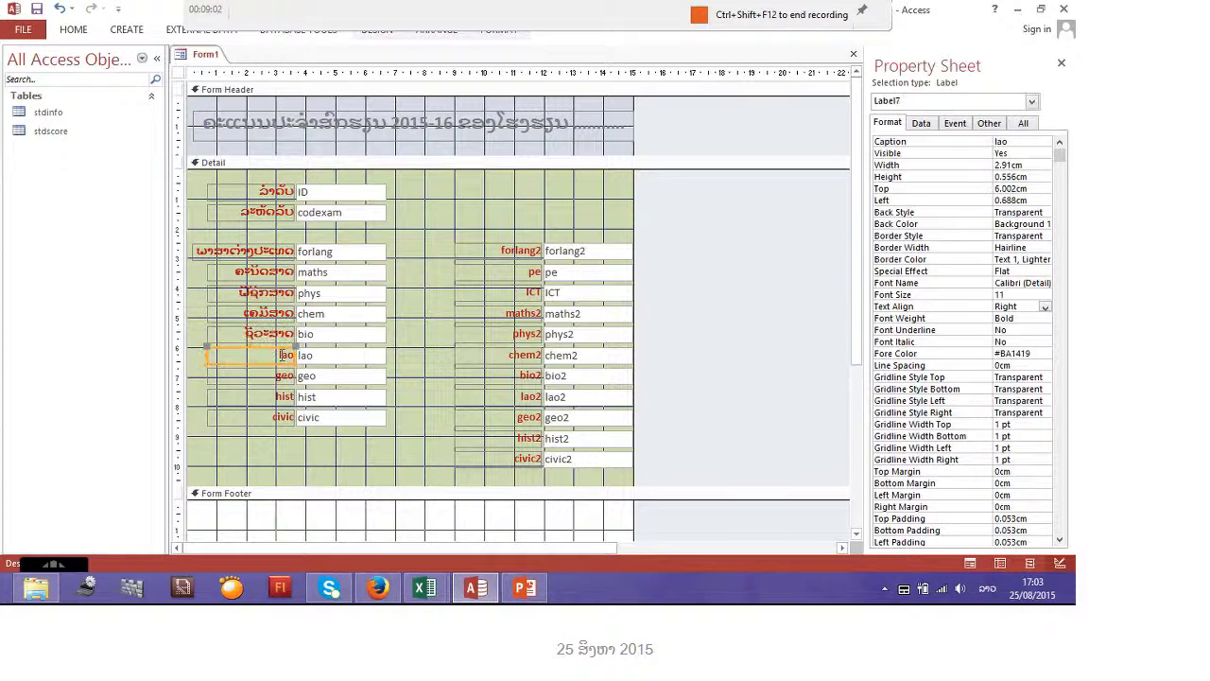
pyautogui.click(282, 354)
pyautogui.doubleClick(285, 356)
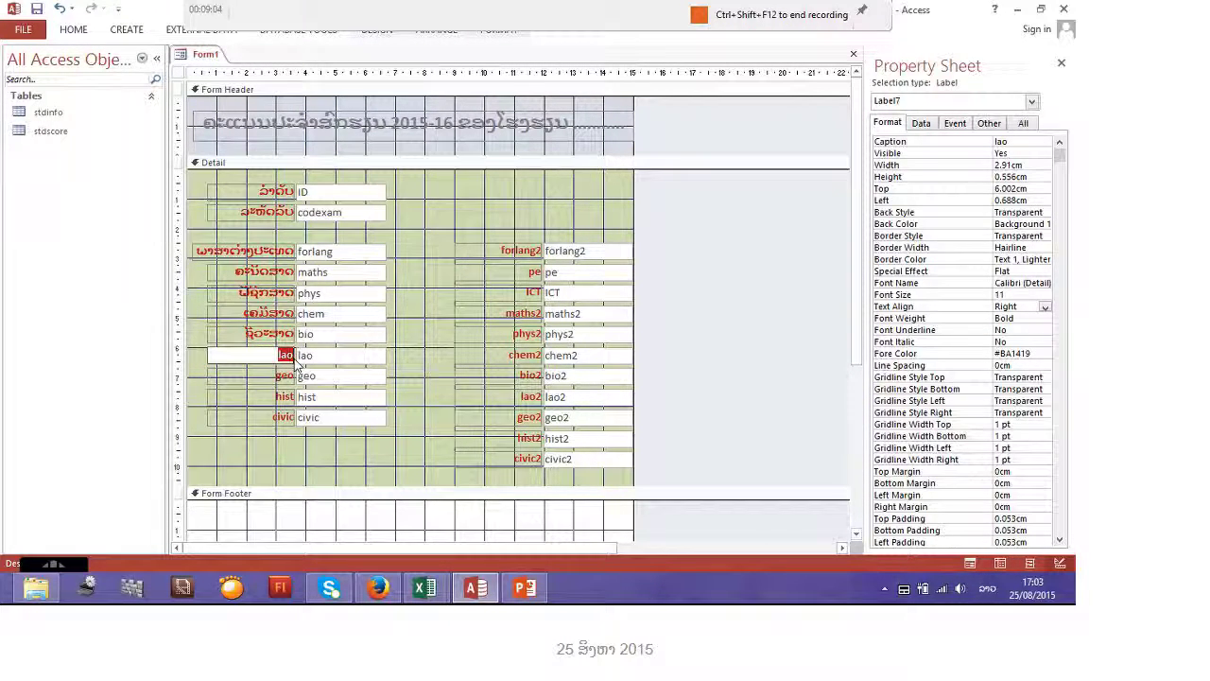
pyautogui.write('ລາສ')
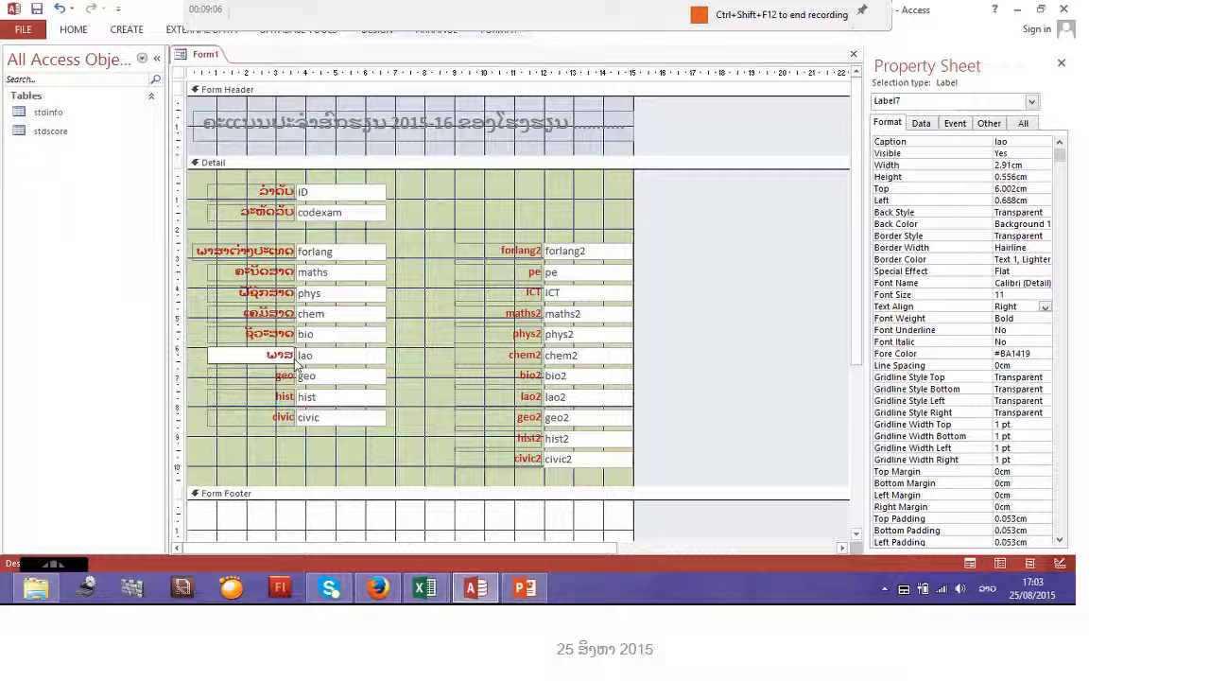
pyautogui.write('າລາວ')
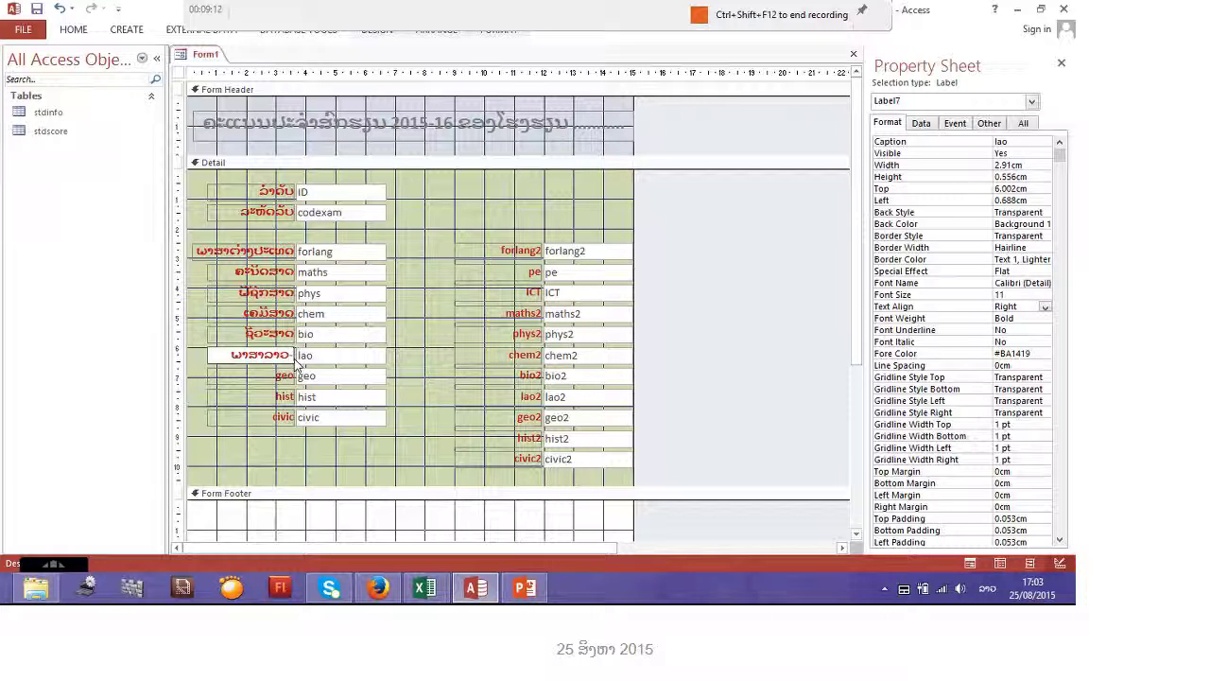
pyautogui.write(' ວ/')
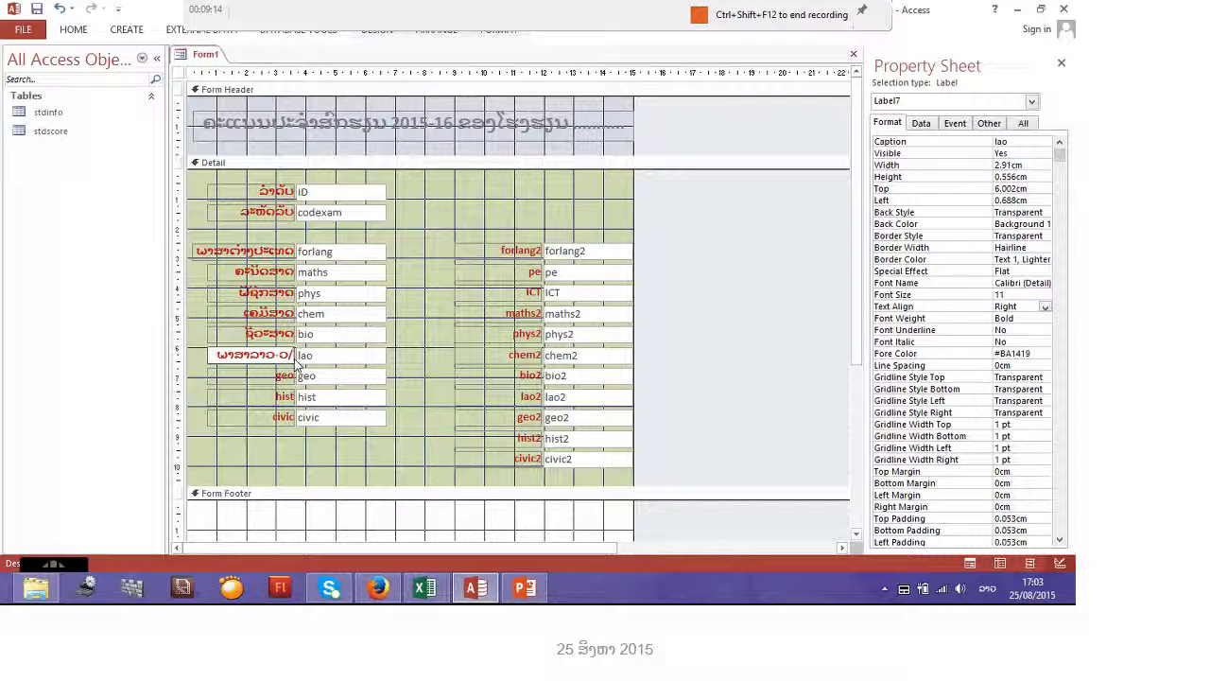
pyautogui.write('ດ')
pyautogui.press('Tab')
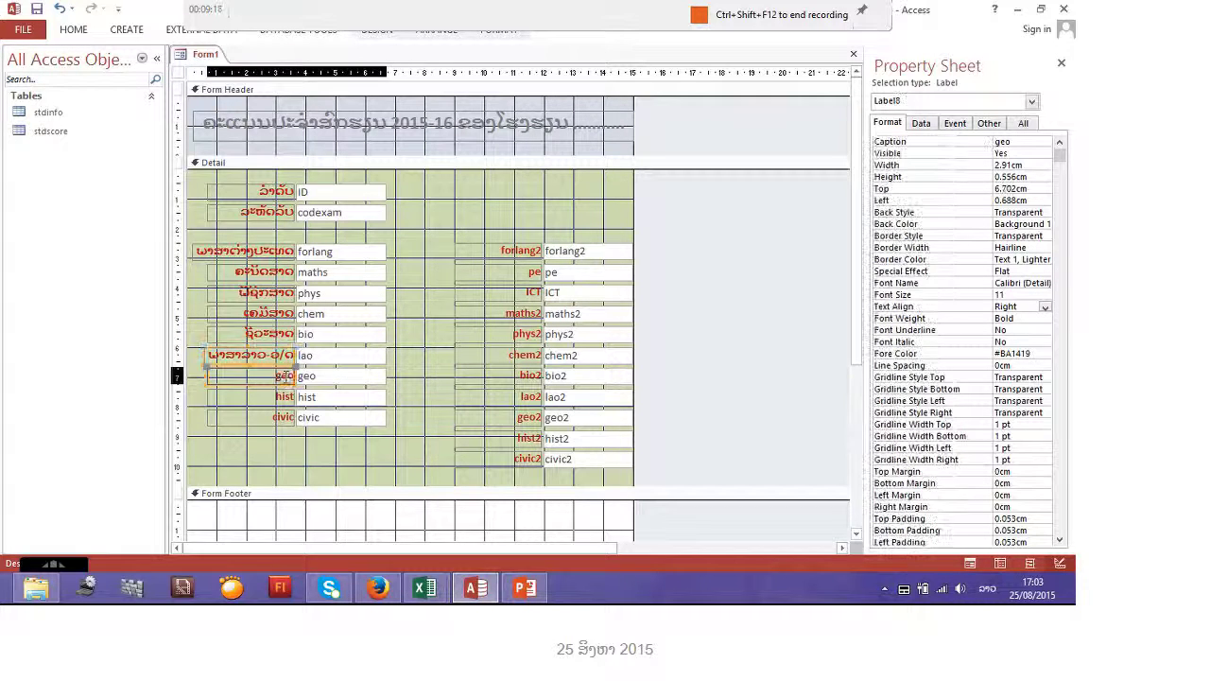
# Step: Replace the geo label's caption with the Lao text "ພູມສາດ"
pyautogui.press('F2')
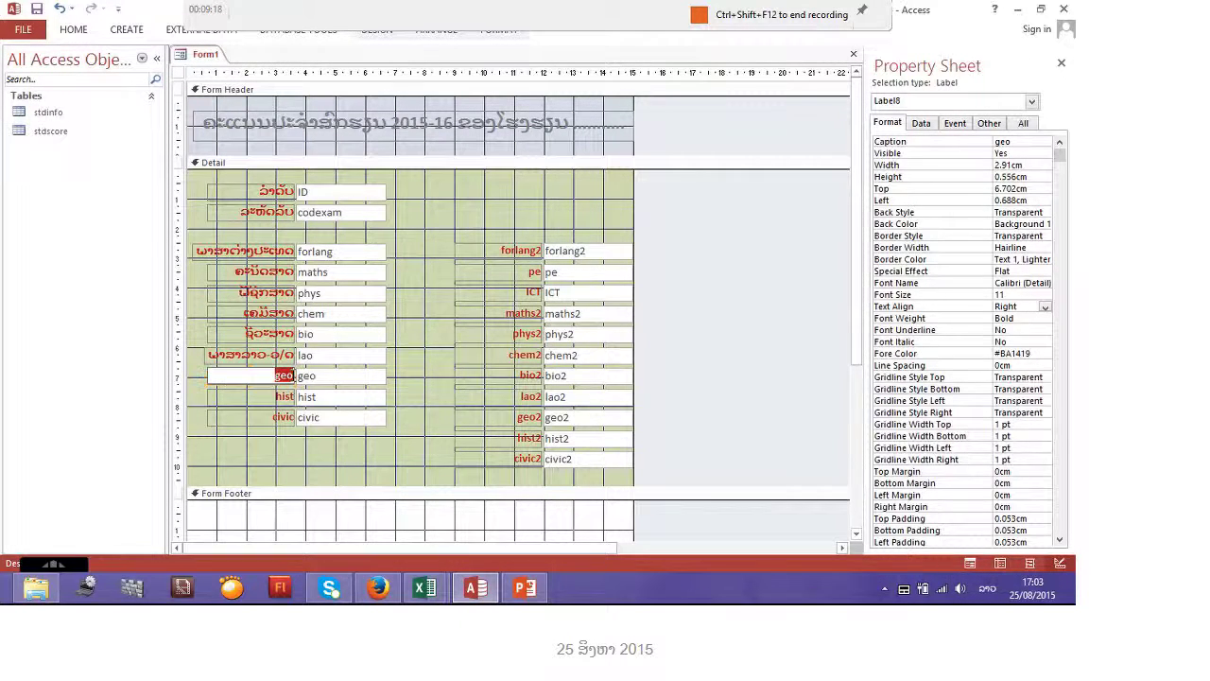
pyautogui.write('ພູມສາດ')
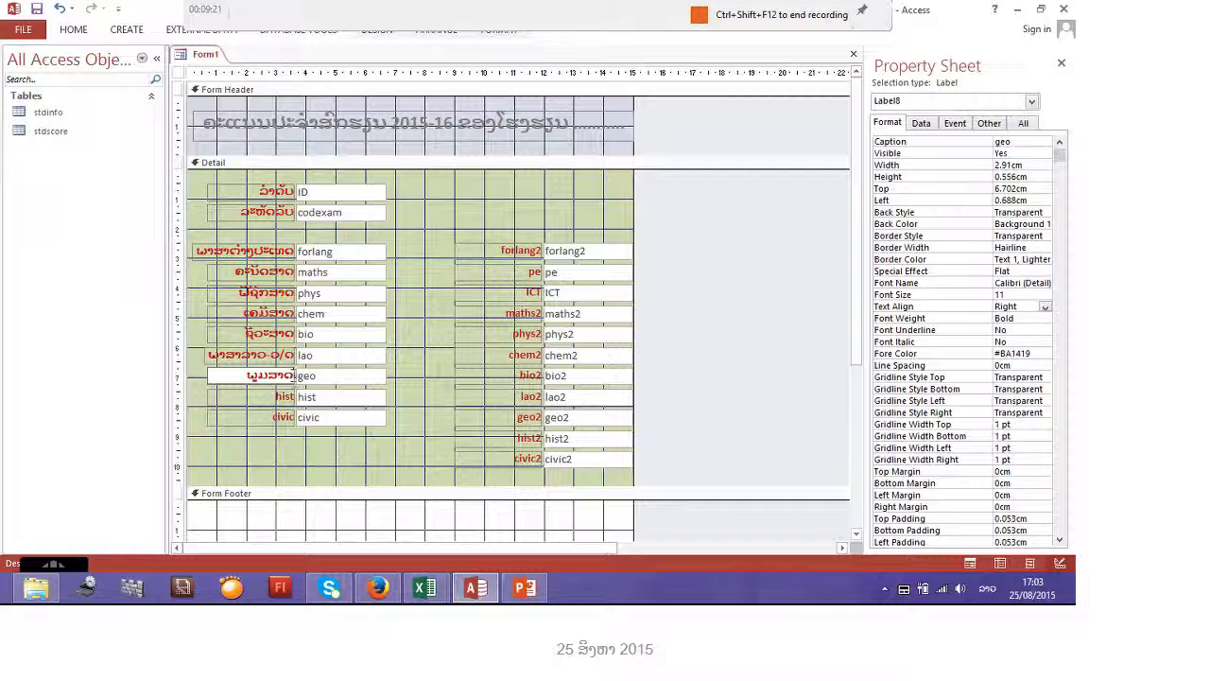
pyautogui.press('Tab')
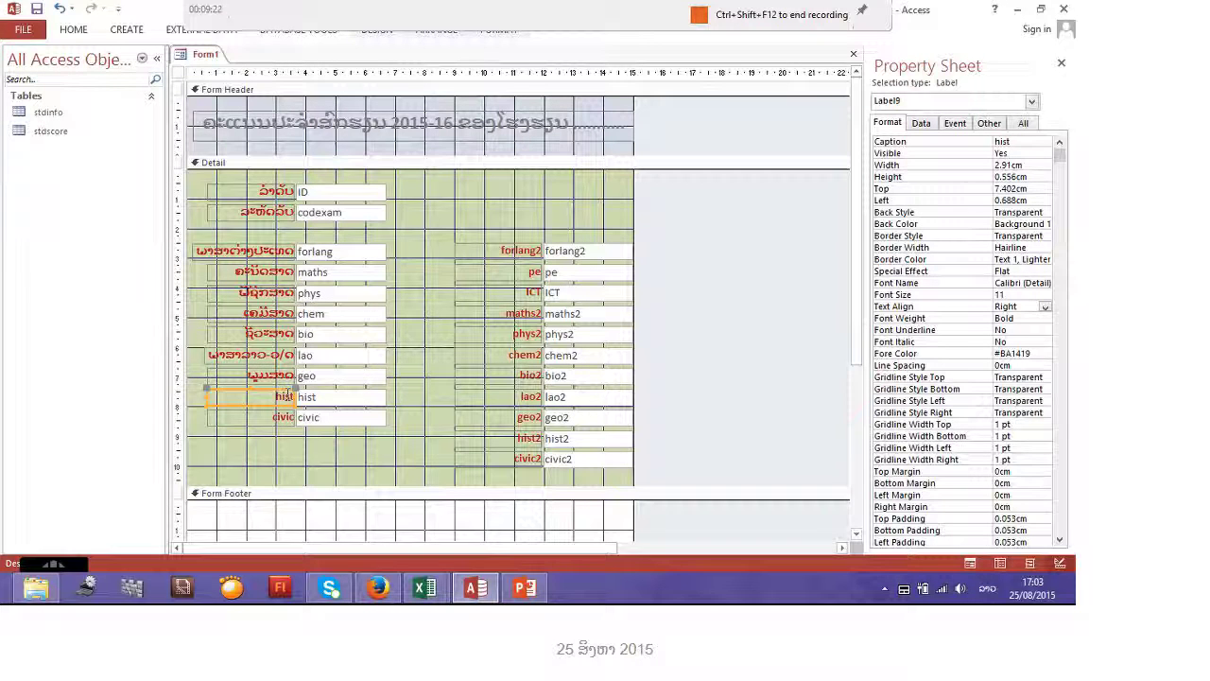
# Step: Replace the hist label's caption with the Lao text "ປະຫວັດສາດ"
pyautogui.press('F2')
pyautogui.write('ປ')
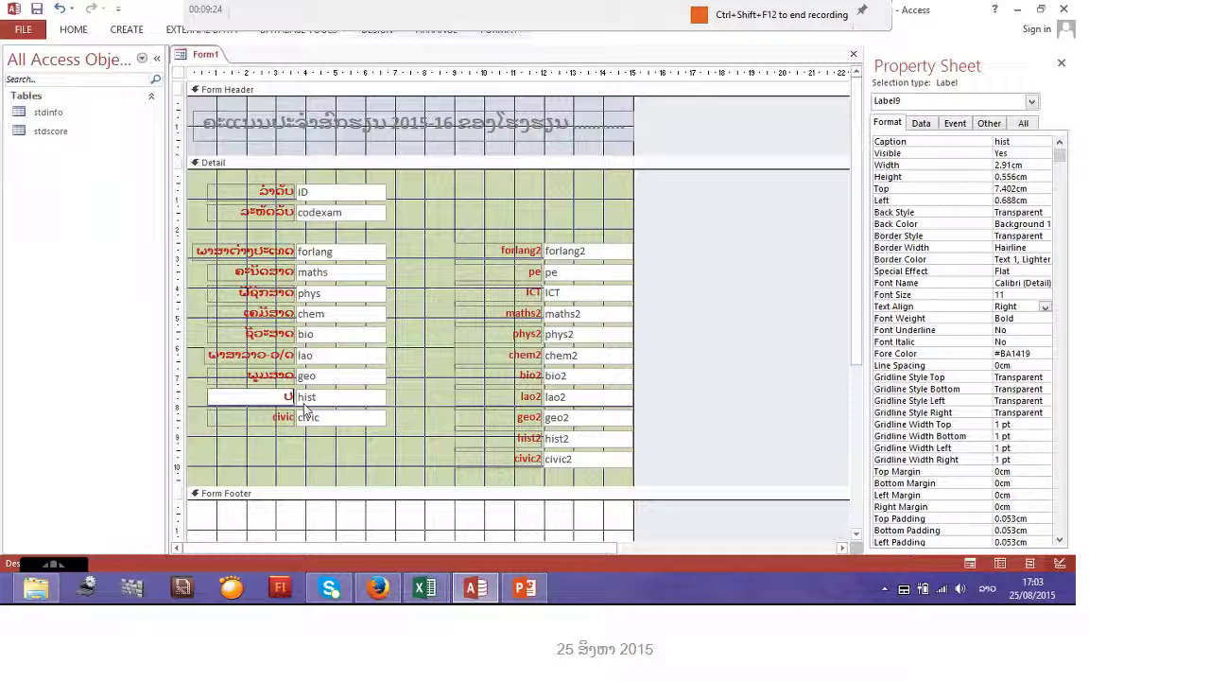
pyautogui.write('ະ')
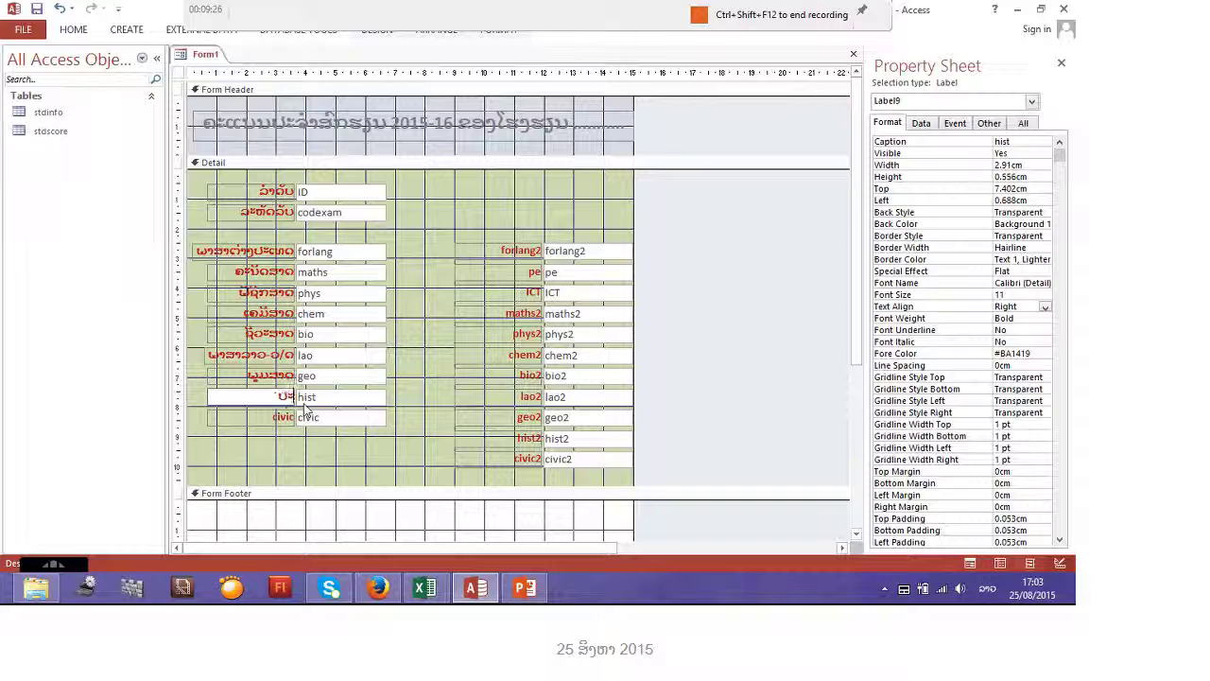
pyautogui.write('ຫວ')
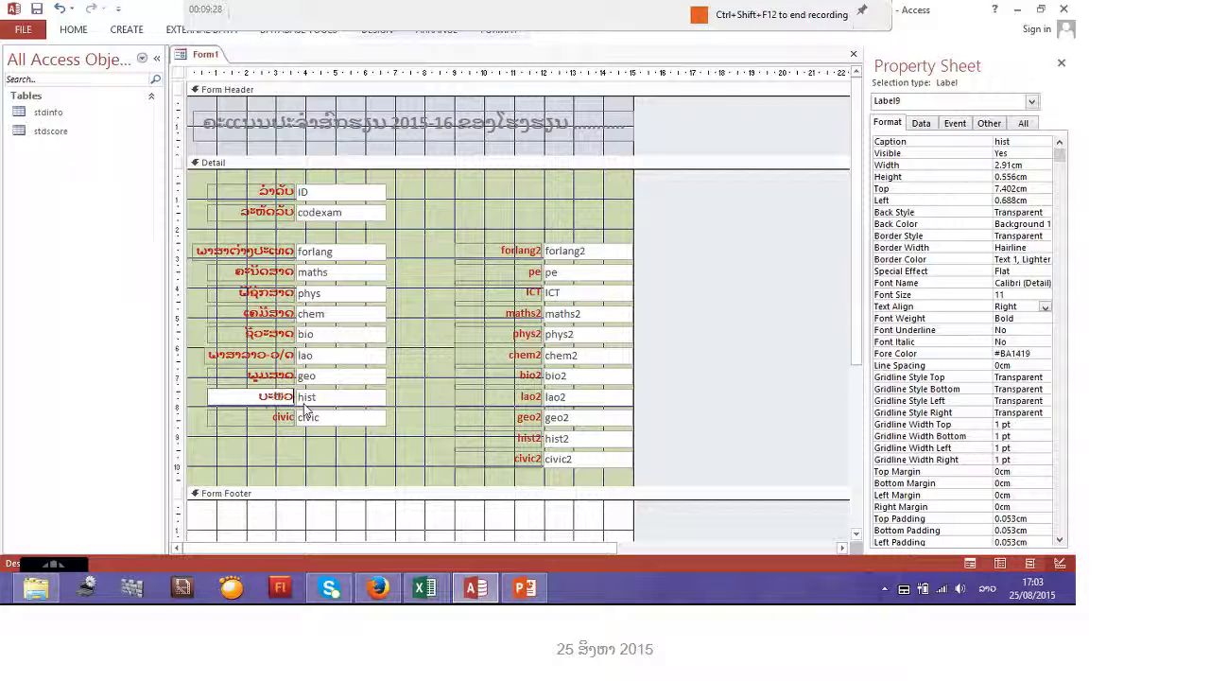
pyautogui.write('ັດສ')
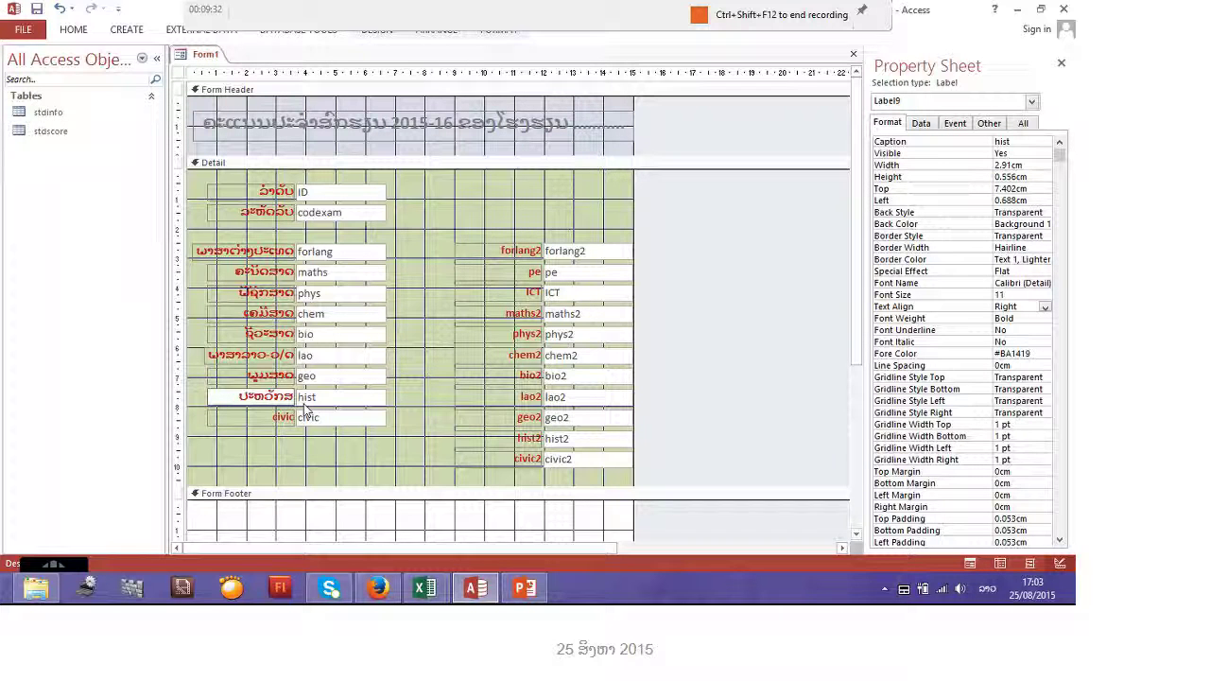
pyautogui.write('າ')
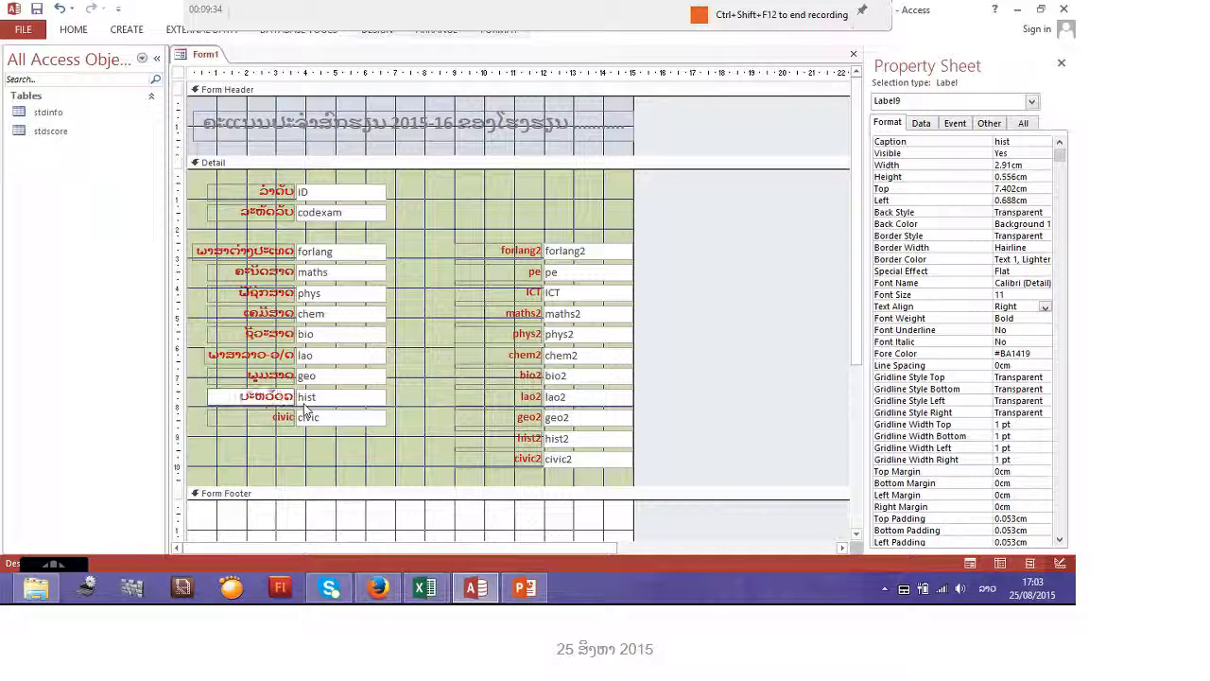
pyautogui.write('ດ')
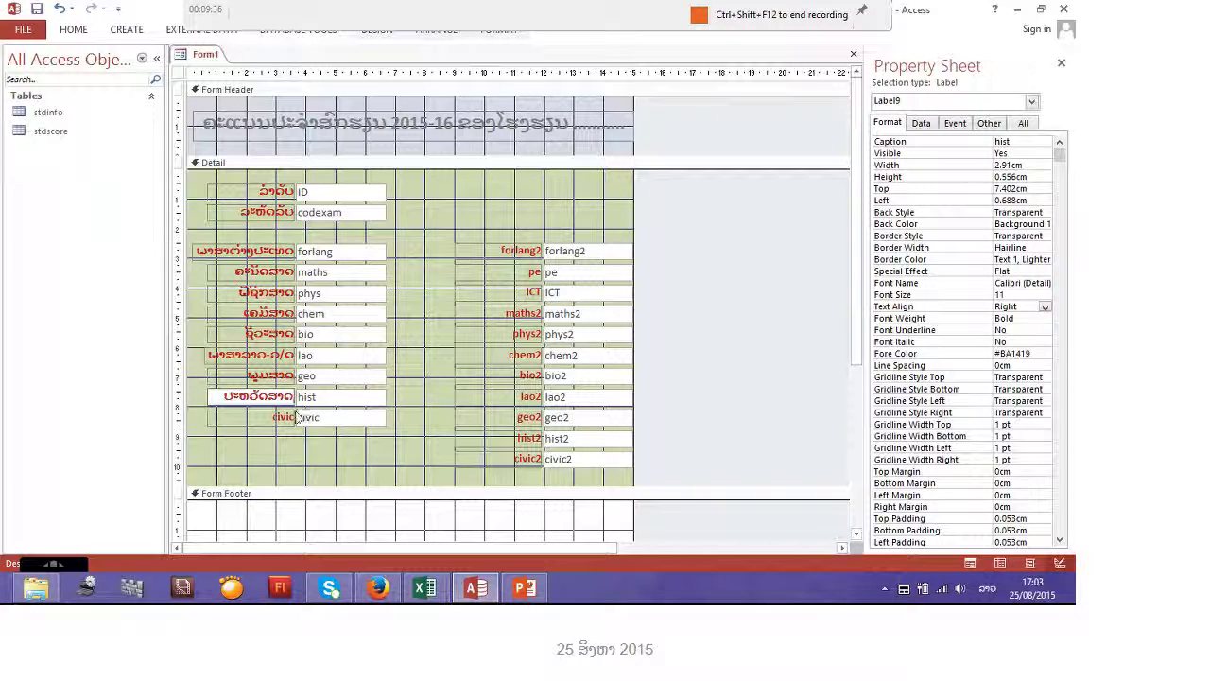
# Step: Replace the civic label's caption with the Lao text "ສຶກສາພົນລະເມືອງ"
pyautogui.doubleClick(288, 417)
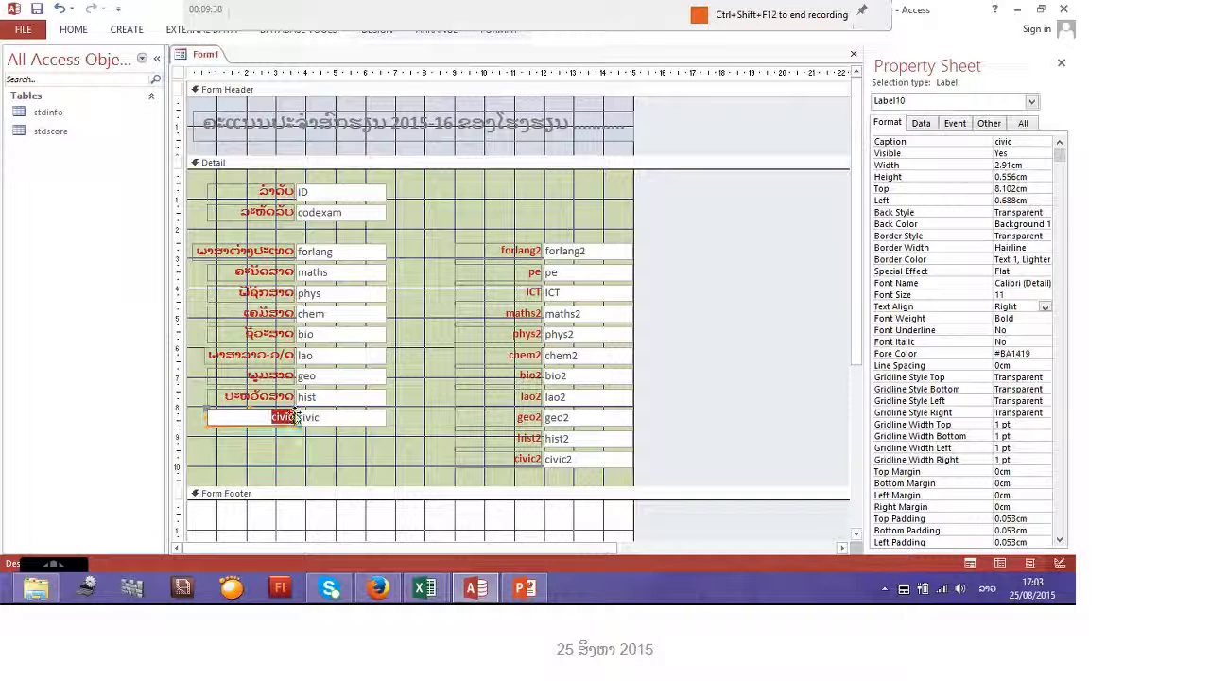
pyautogui.write('ສີ')
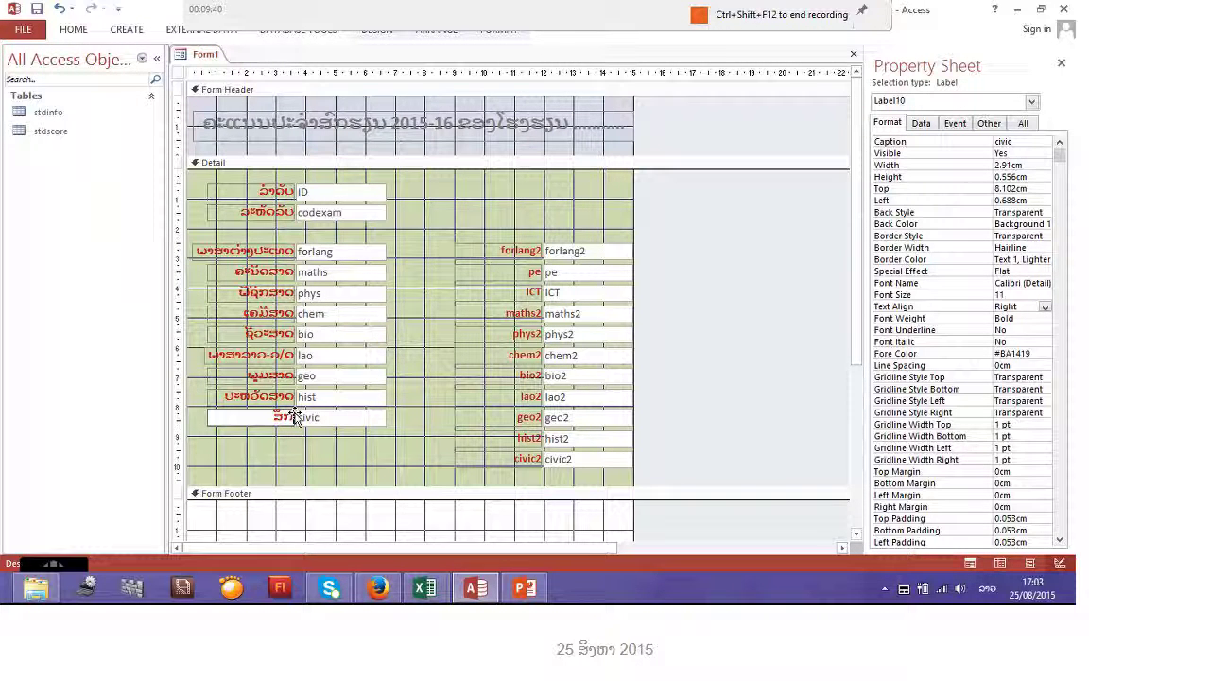
pyautogui.write('ລະທ')
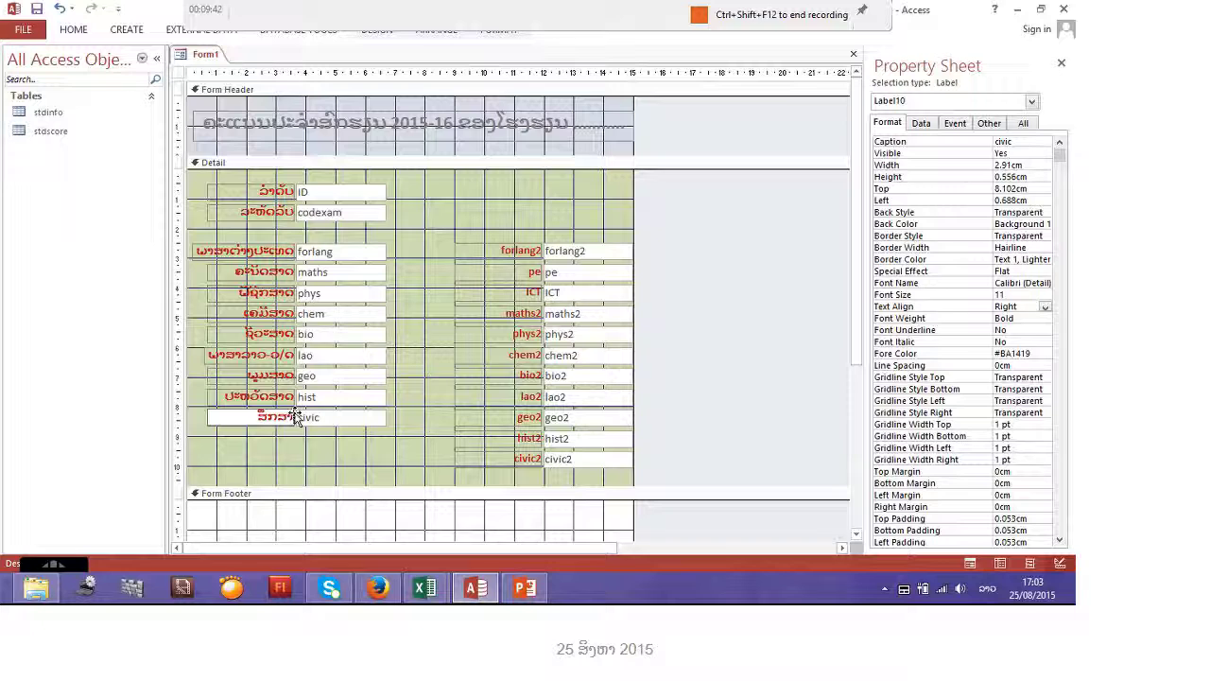
pyautogui.write('ຳມ')
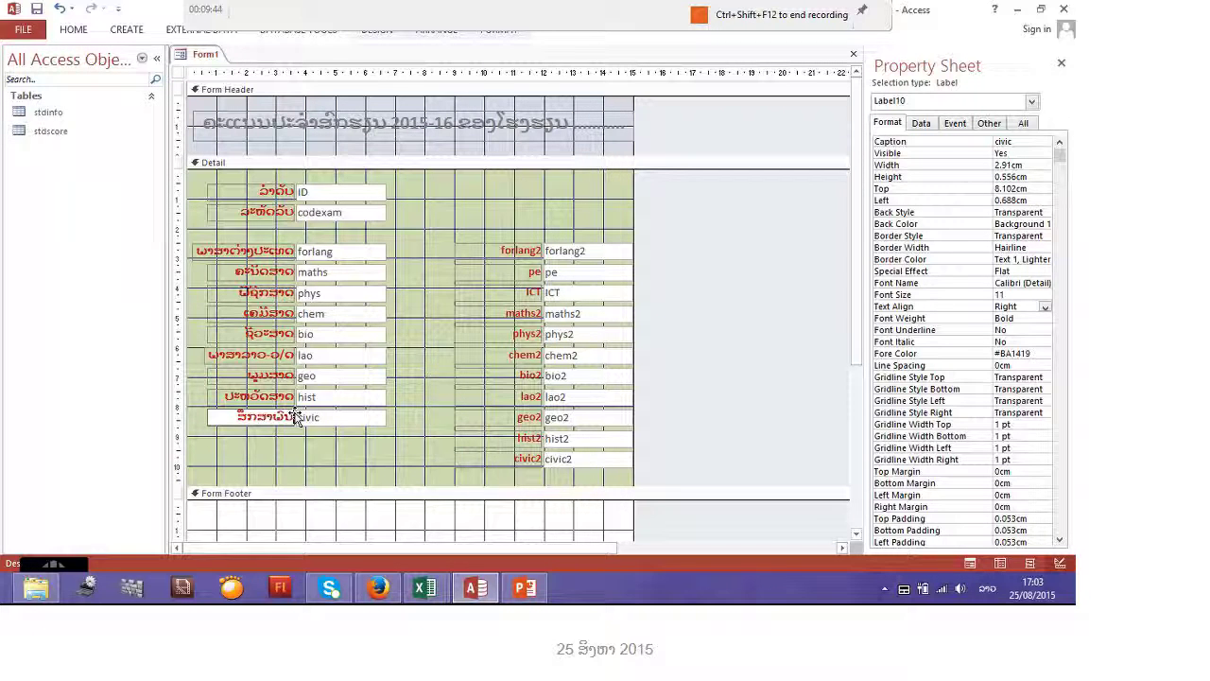
pyautogui.write('ລະເມ')
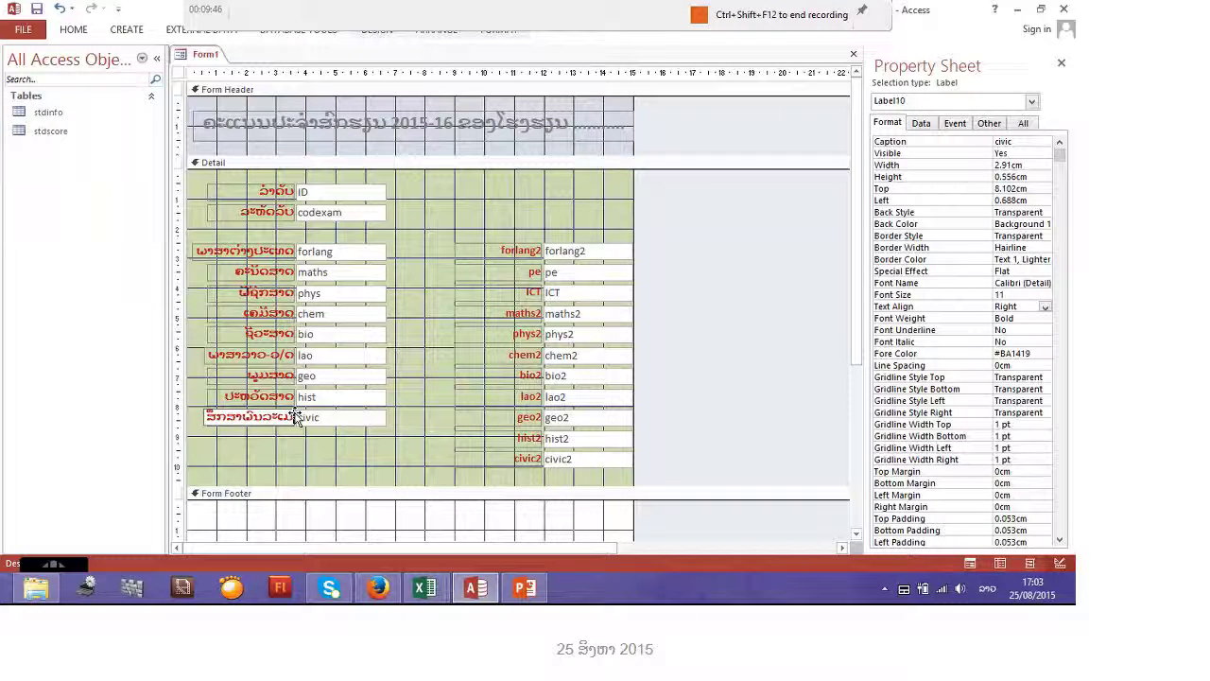
pyautogui.write('ືອງ')
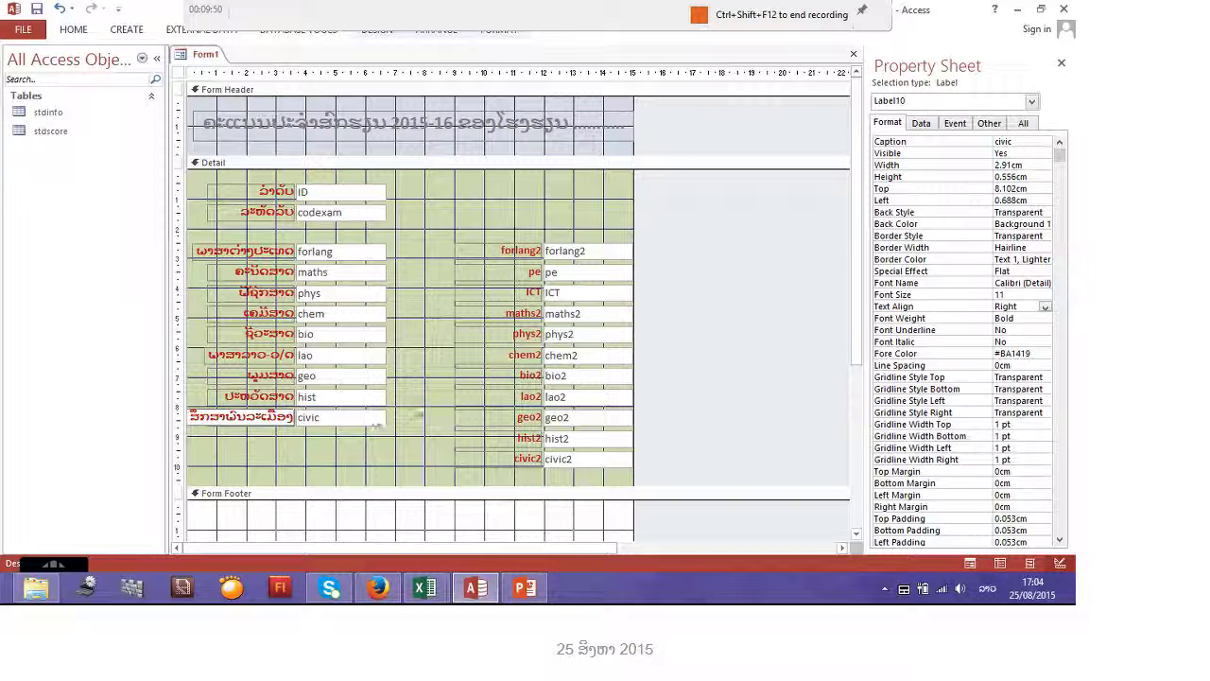
pyautogui.click(342, 276)
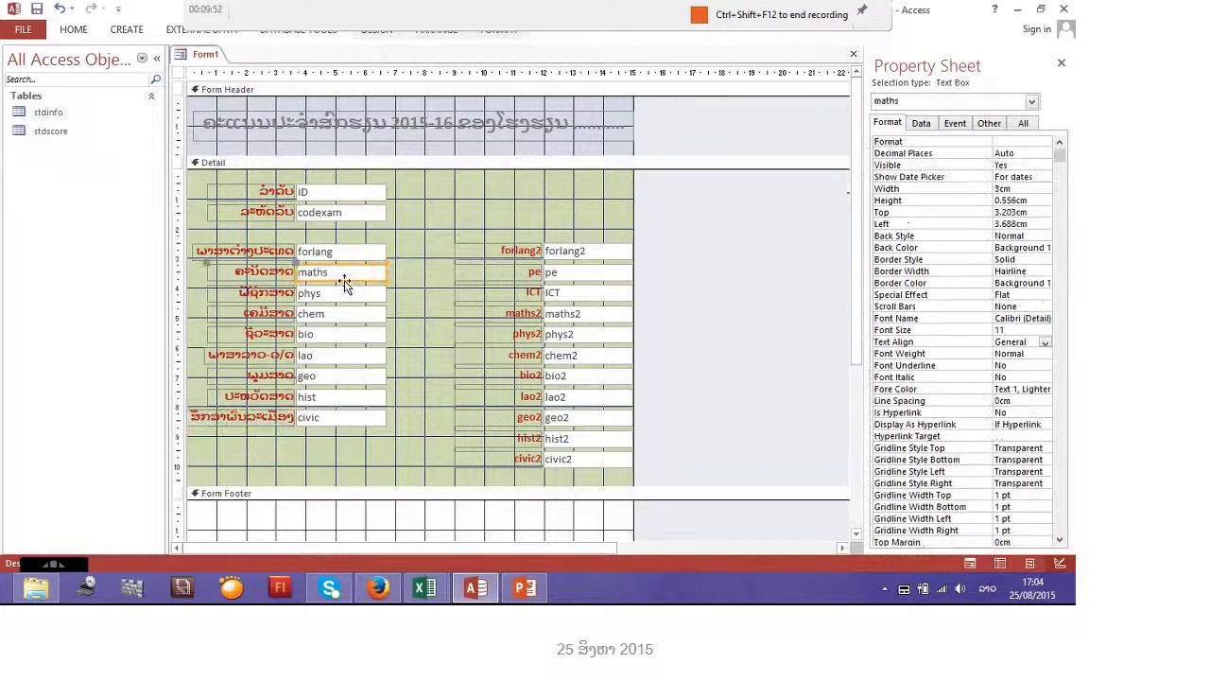
pyautogui.click(383, 239)
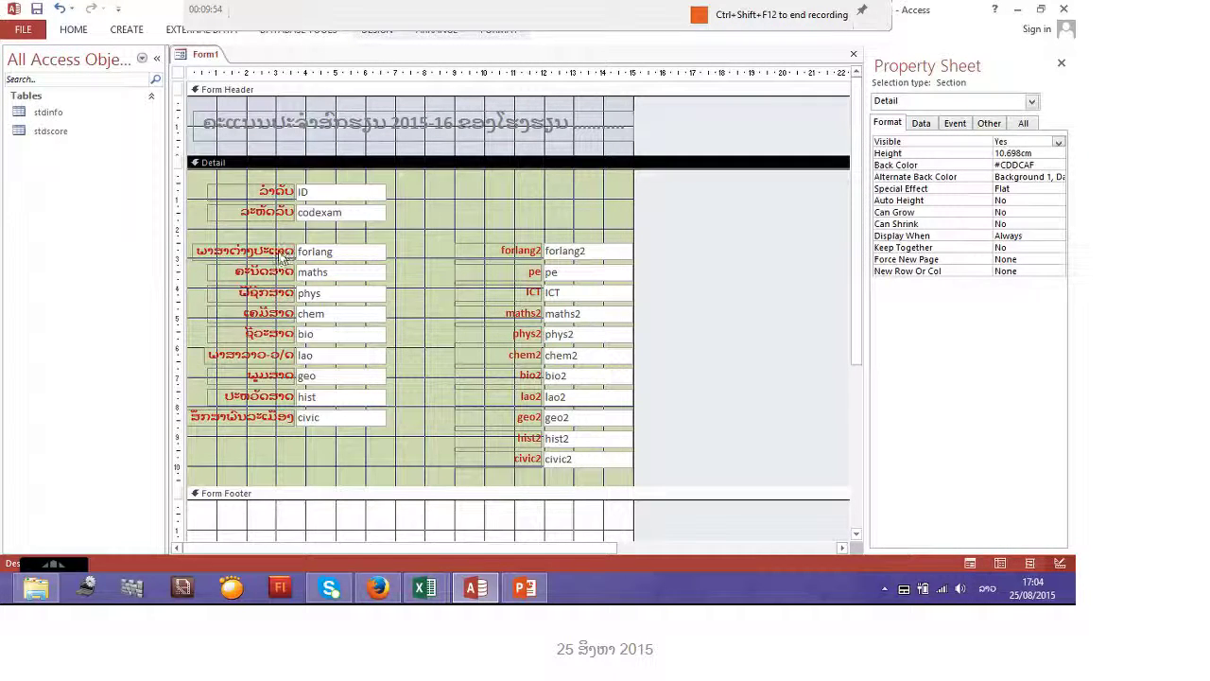
# Step: Copy the forlang label's caption "ພາສາຕ່າງປະເທດ" over the forlang2 label's caption
pyautogui.click(267, 253)
pyautogui.click(200, 250)
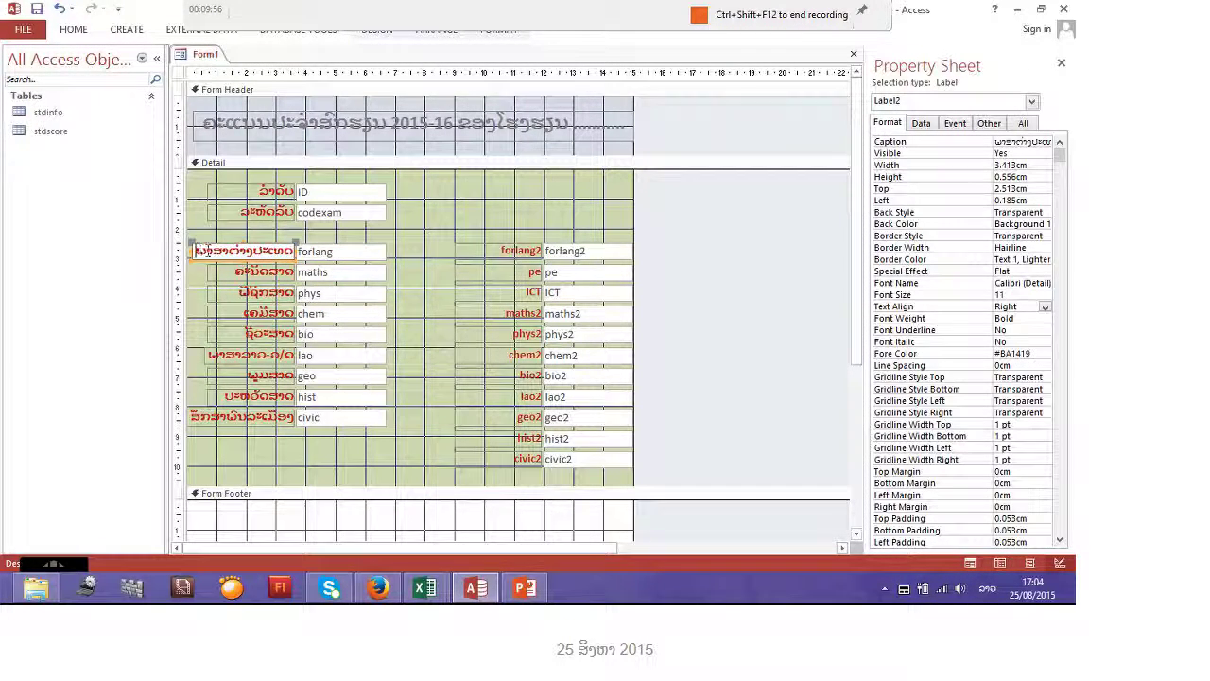
pyautogui.moveTo(201, 251); pyautogui.dragTo(292, 256)
pyautogui.hotkey('ctrl', 'c')
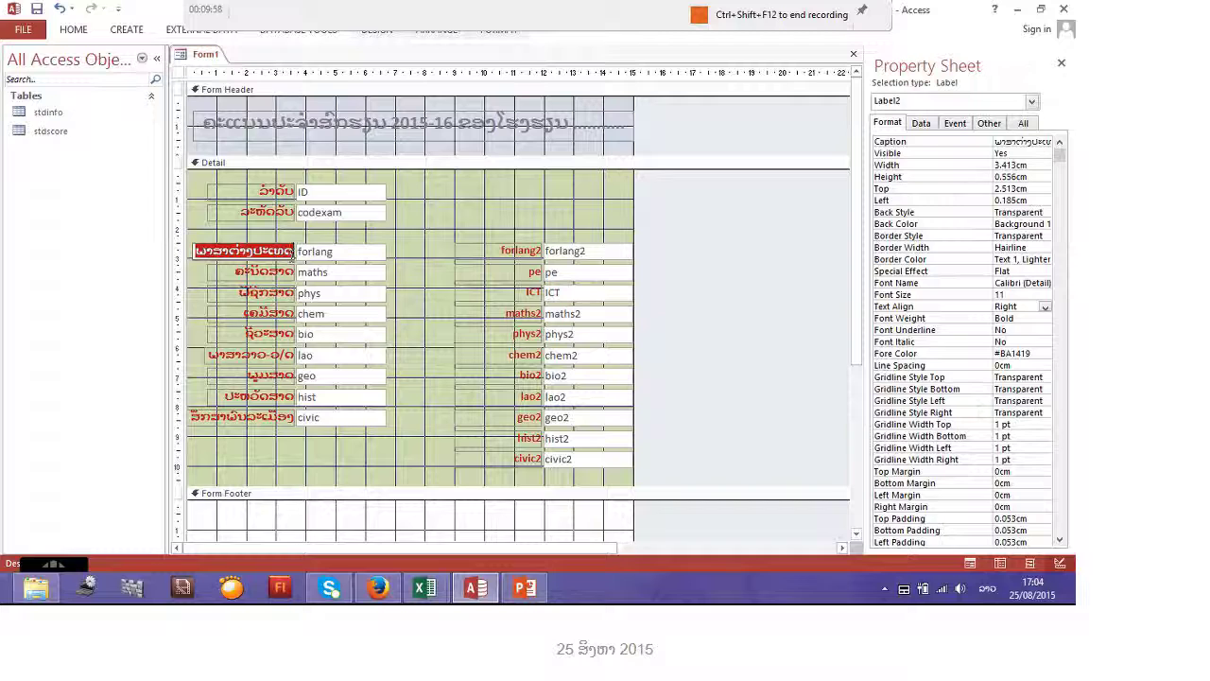
pyautogui.click(493, 250)
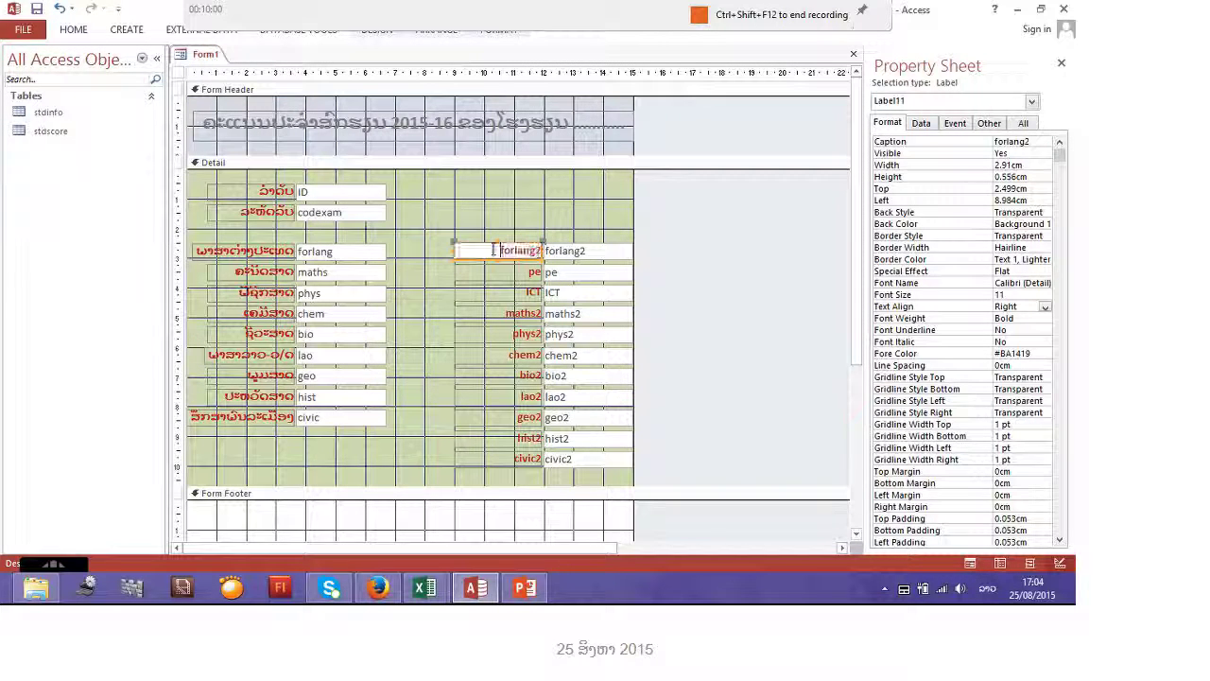
pyautogui.moveTo(492, 250); pyautogui.dragTo(542, 251)
pyautogui.hotkey('ctrl', 'v')
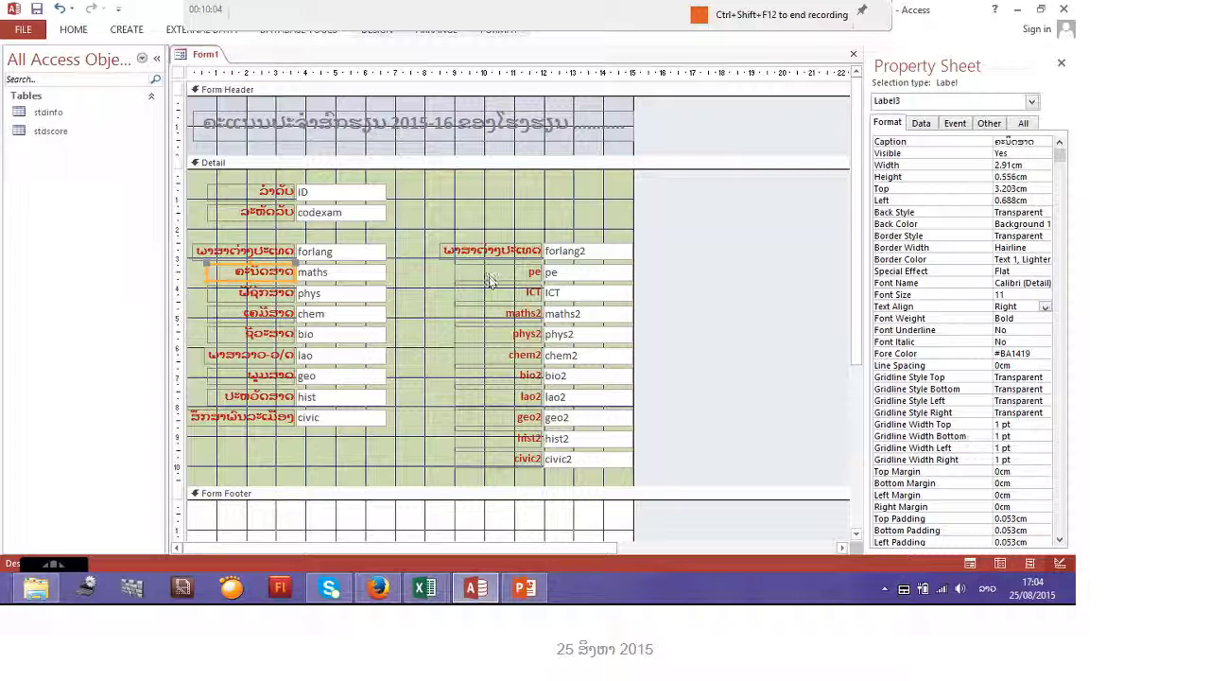
# Step: Replace the pe label's caption with the Lao text "ພະລະ"
pyautogui.click(520, 271)
pyautogui.moveTo(522, 271); pyautogui.dragTo(540, 273)
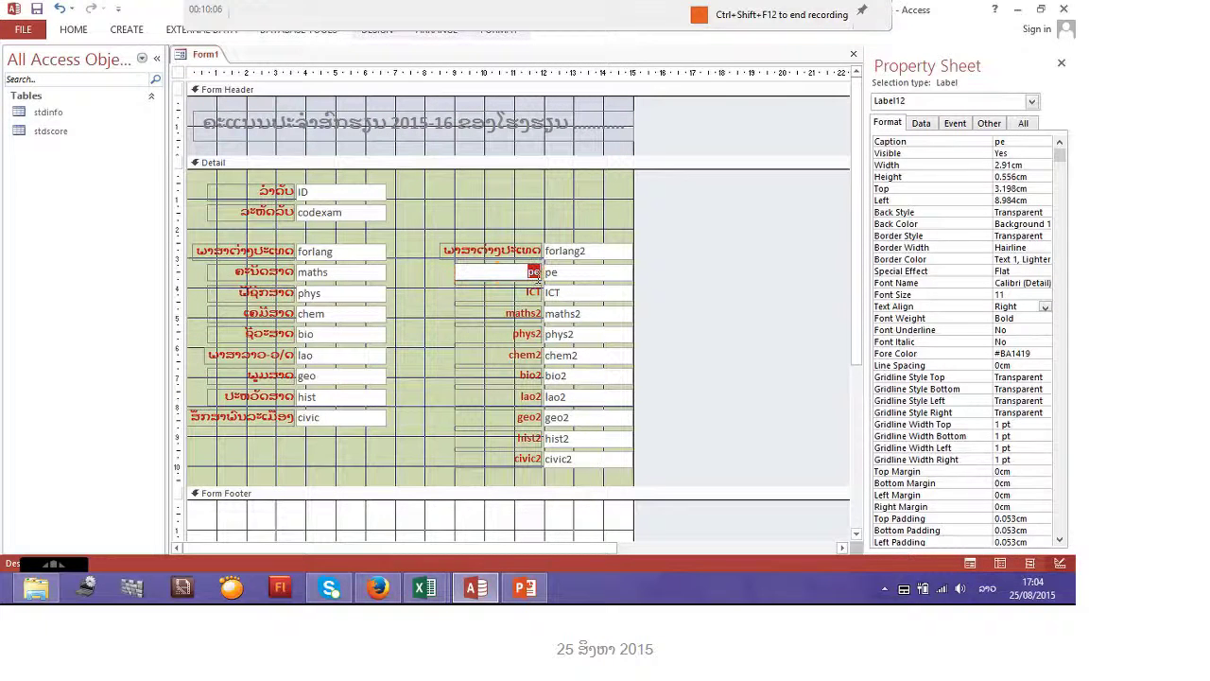
pyautogui.write('ພລ')
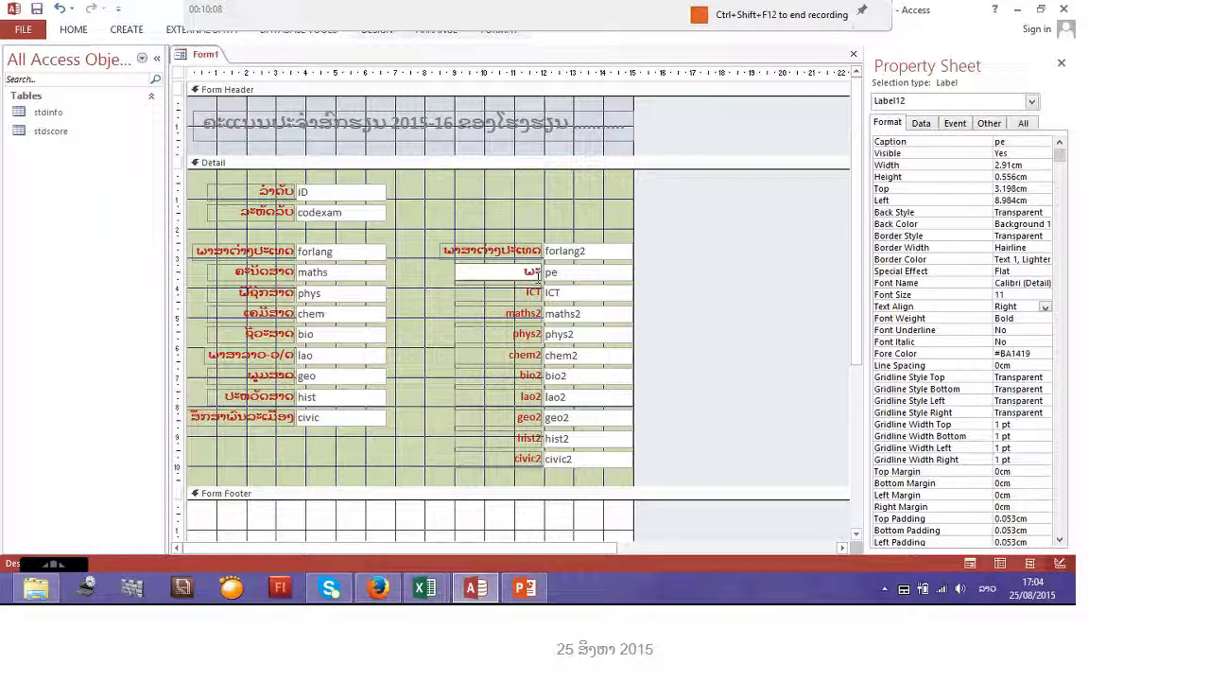
pyautogui.write('ລ')
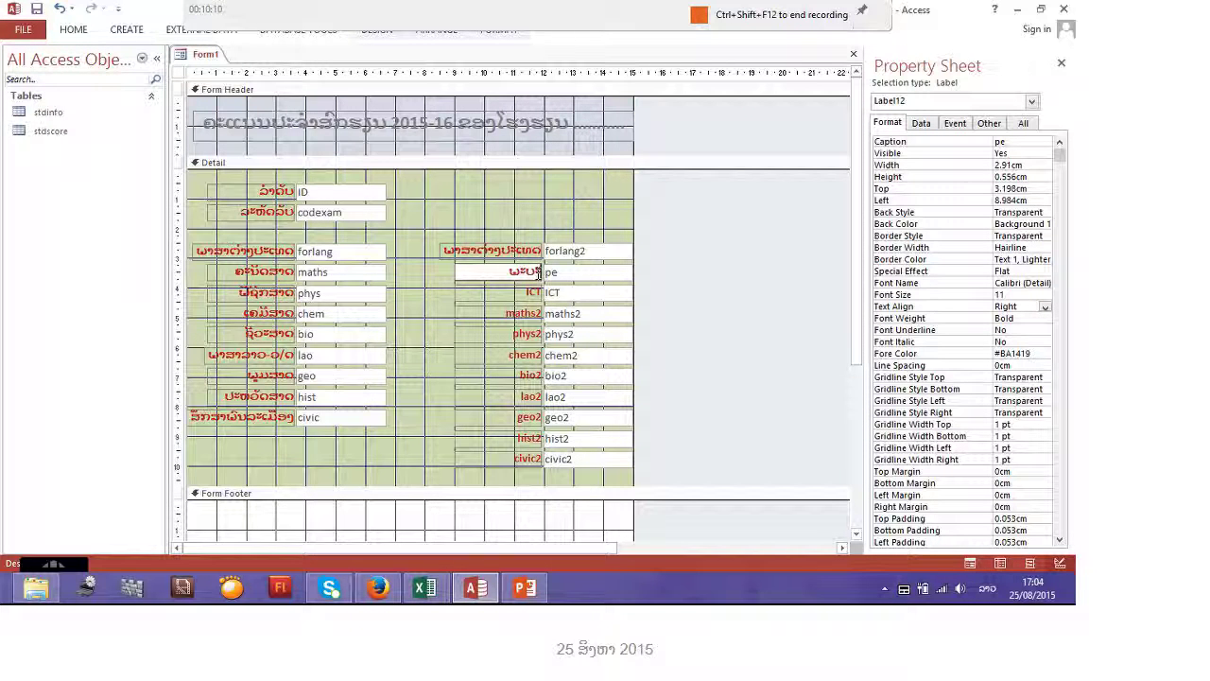
pyautogui.write('ະ')
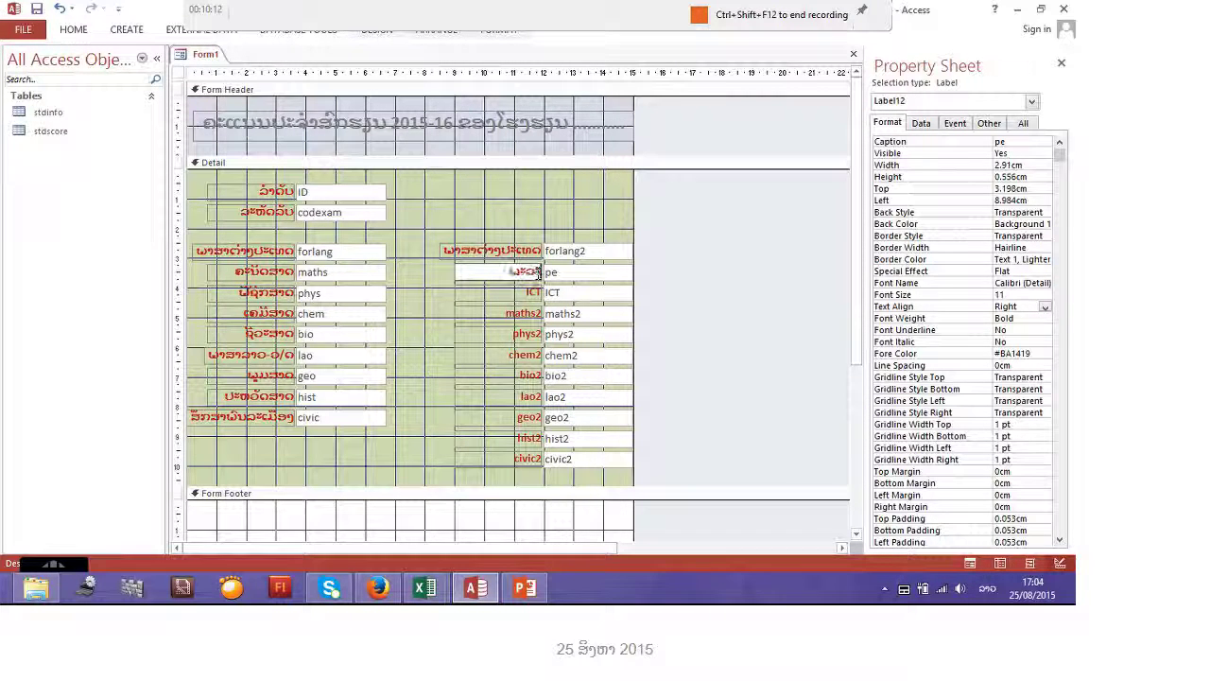
# Step: Copy the maths label's caption "ຄະນິດສາດ" over the maths2 label's caption
pyautogui.click(528, 310)
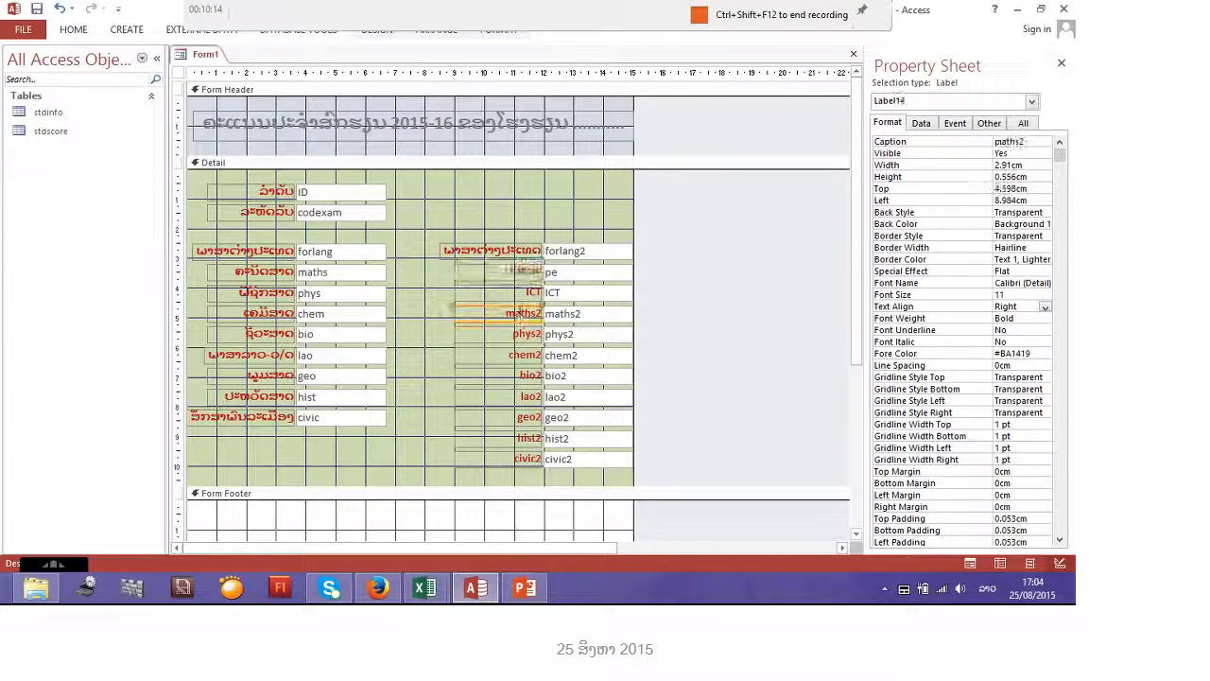
pyautogui.click(248, 272)
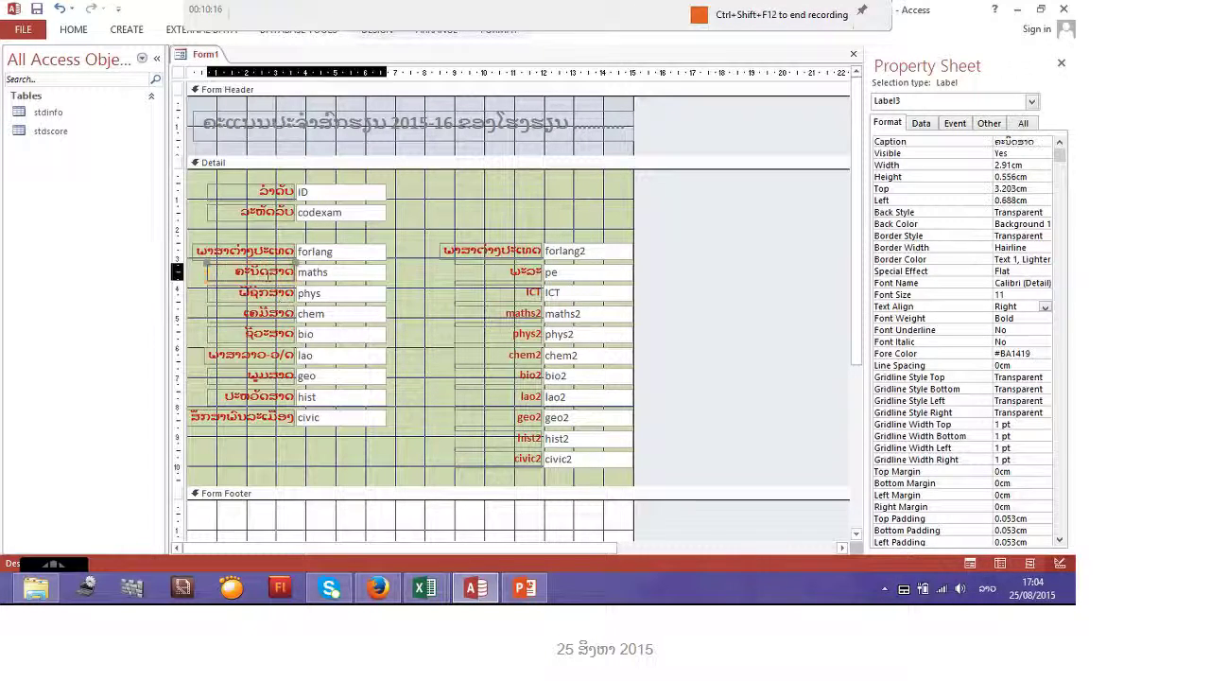
pyautogui.doubleClick(248, 272)
pyautogui.hotkey('ctrl', 'c')
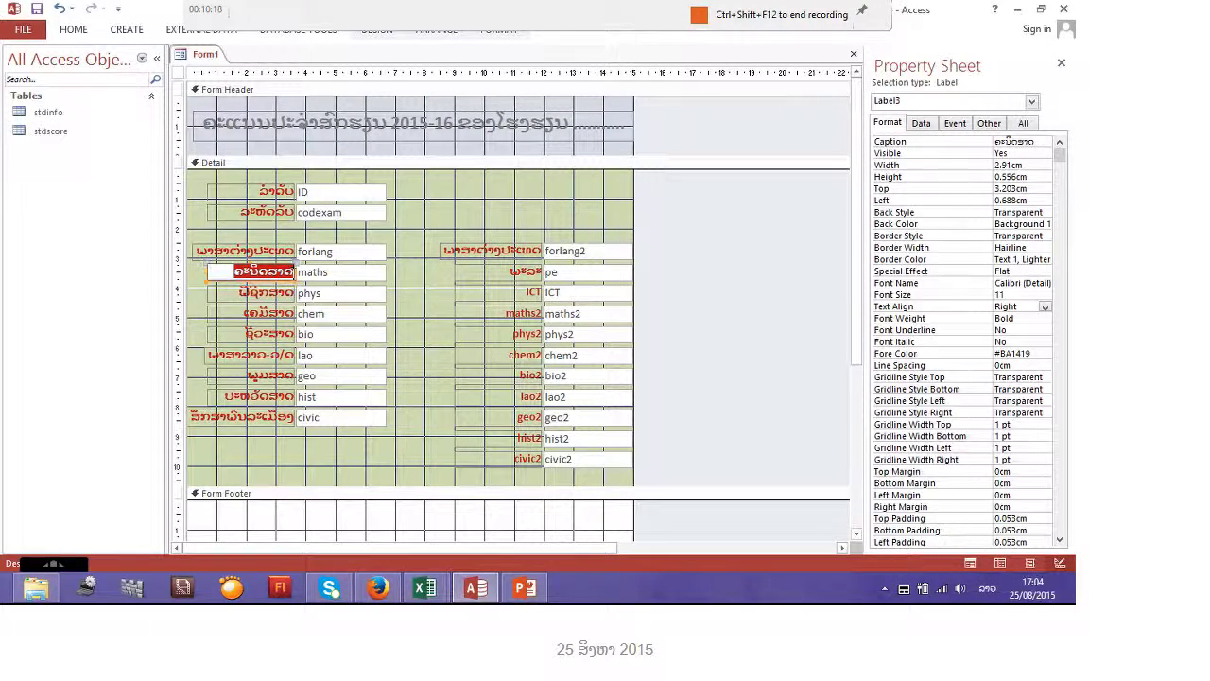
pyautogui.click(504, 313)
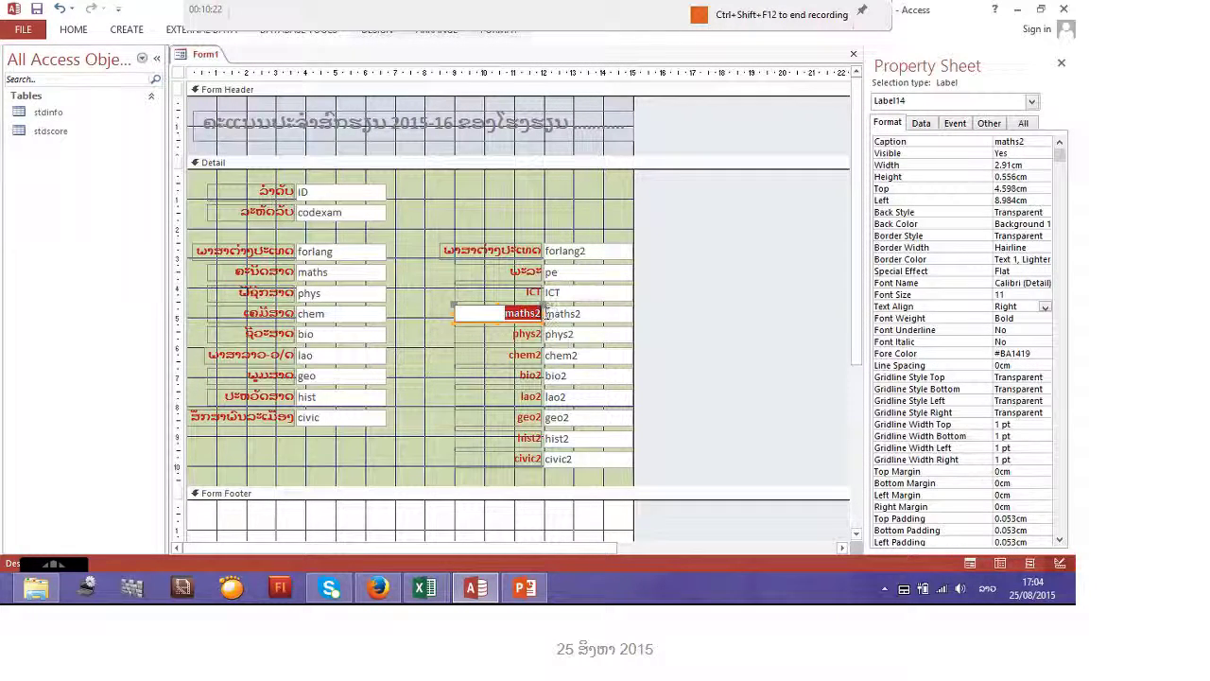
pyautogui.hotkey('ctrl', 'v')
# Step: Copy the phys label's caption "ຟີຊິກສາດ" over the phys2 label's caption
pyautogui.click(269, 297)
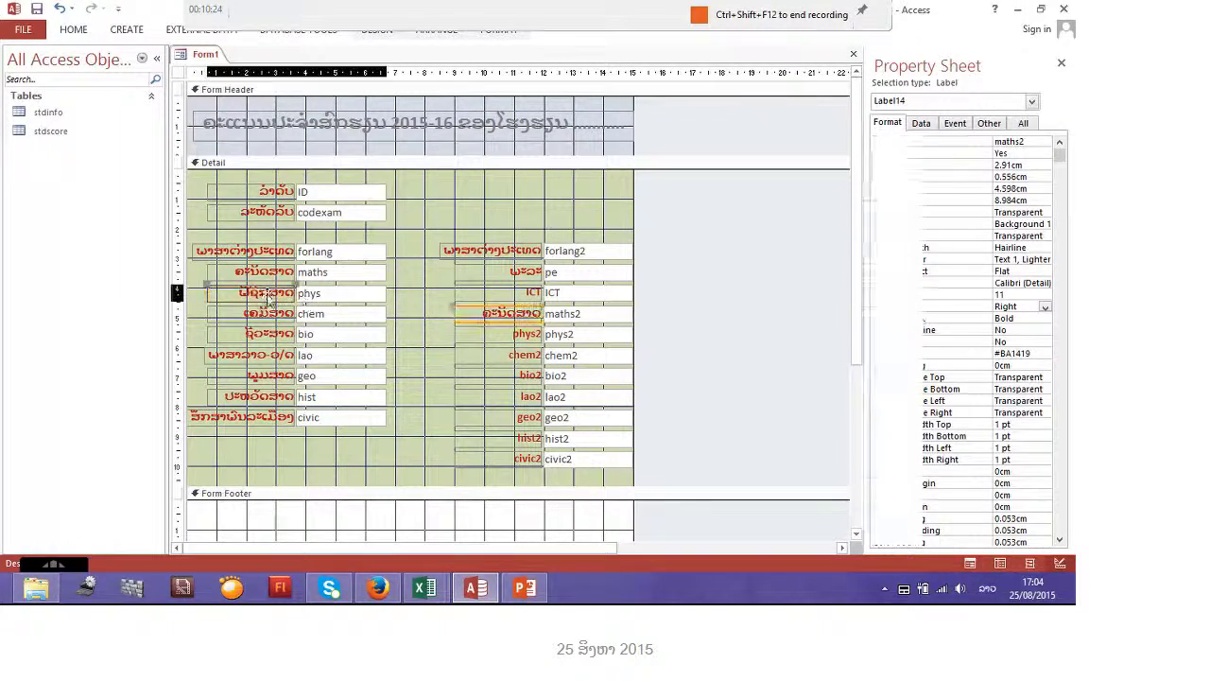
pyautogui.doubleClick(268, 294)
pyautogui.hotkey('ctrl', 'c')
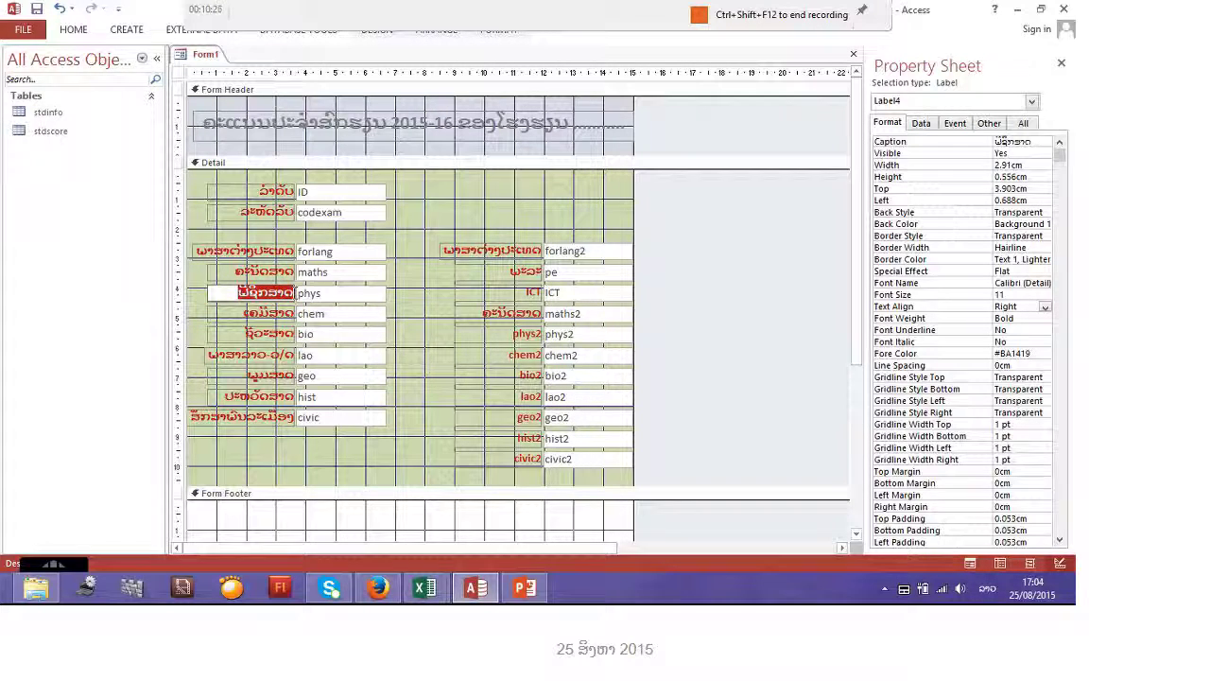
pyautogui.click(506, 333)
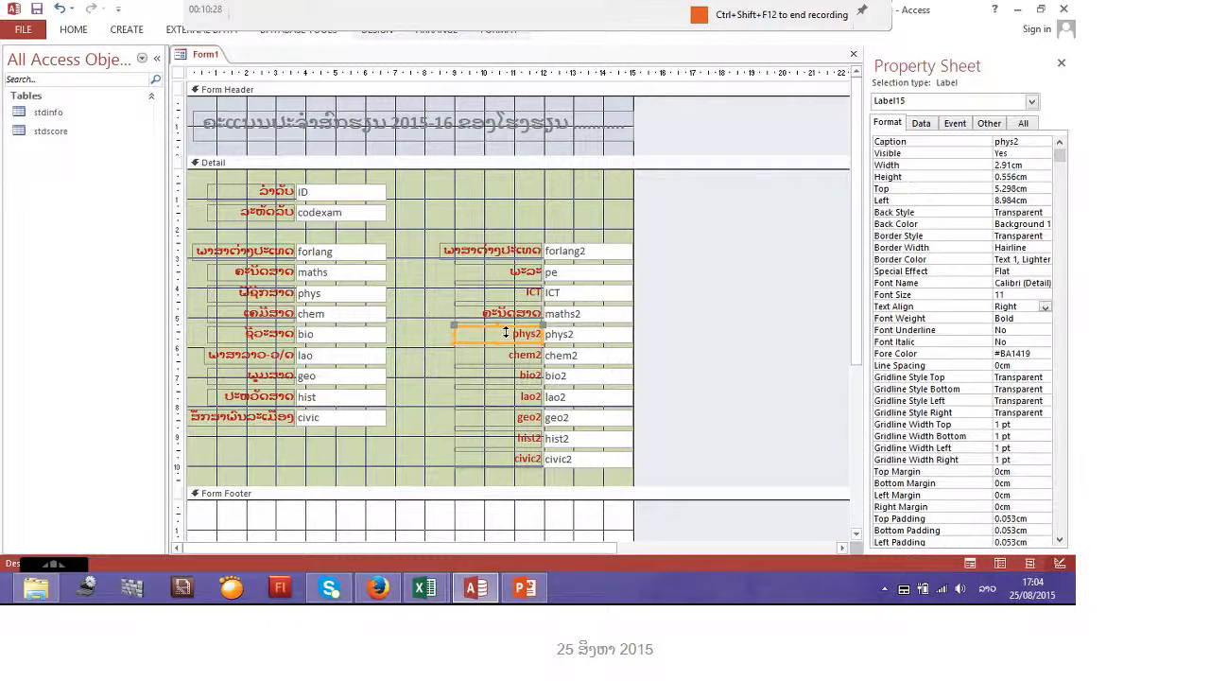
pyautogui.doubleClick(506, 332)
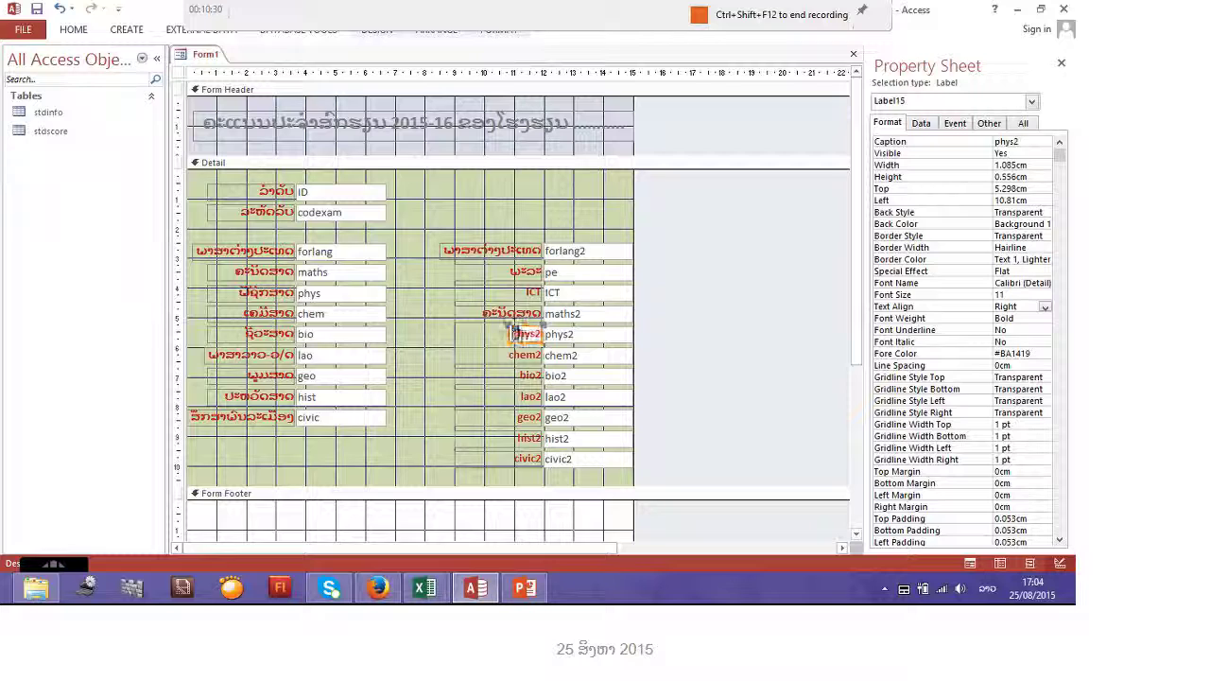
pyautogui.hotkey('ctrl', 'v')
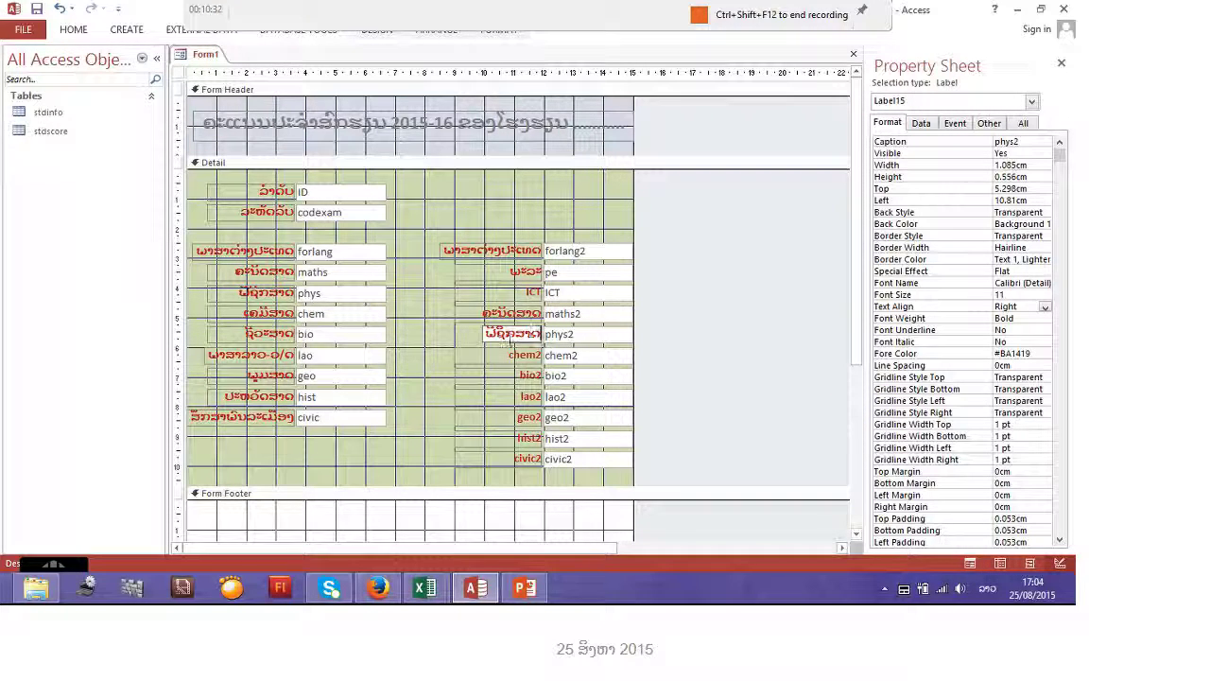
pyautogui.press('Return')
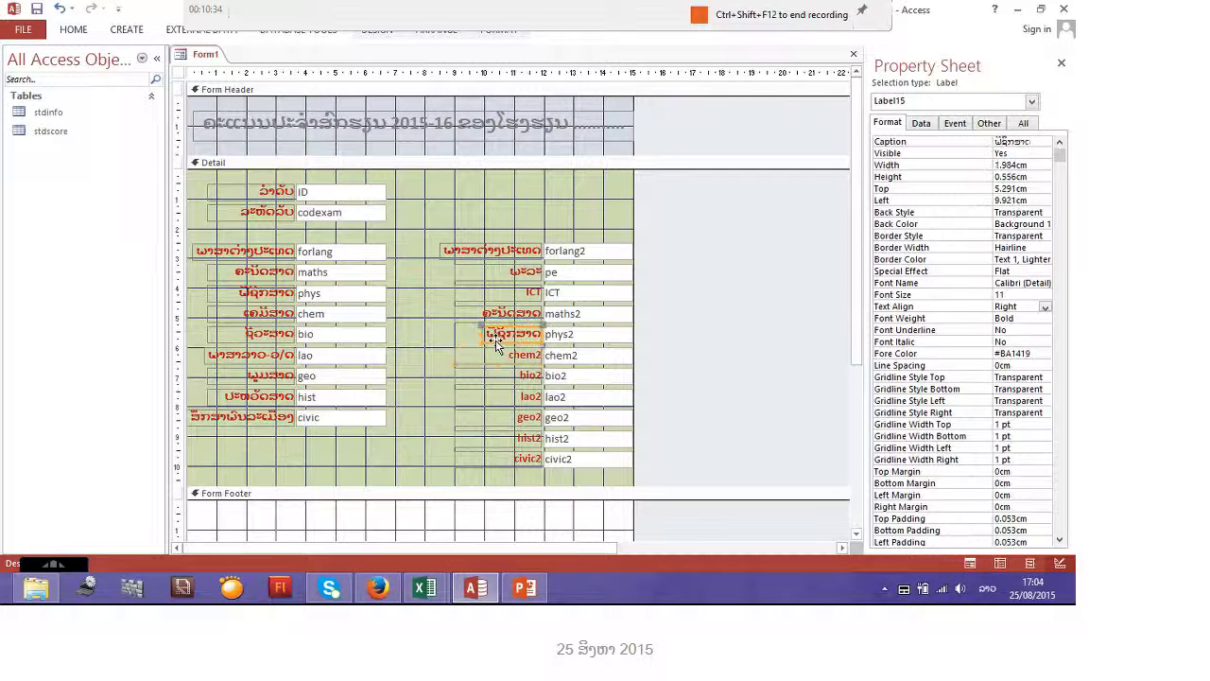
# Step: Set the phys2 label's width to 2.91 cm, copied from the maths2 label, and move it left into line with the maths2 label
pyautogui.click(494, 313)
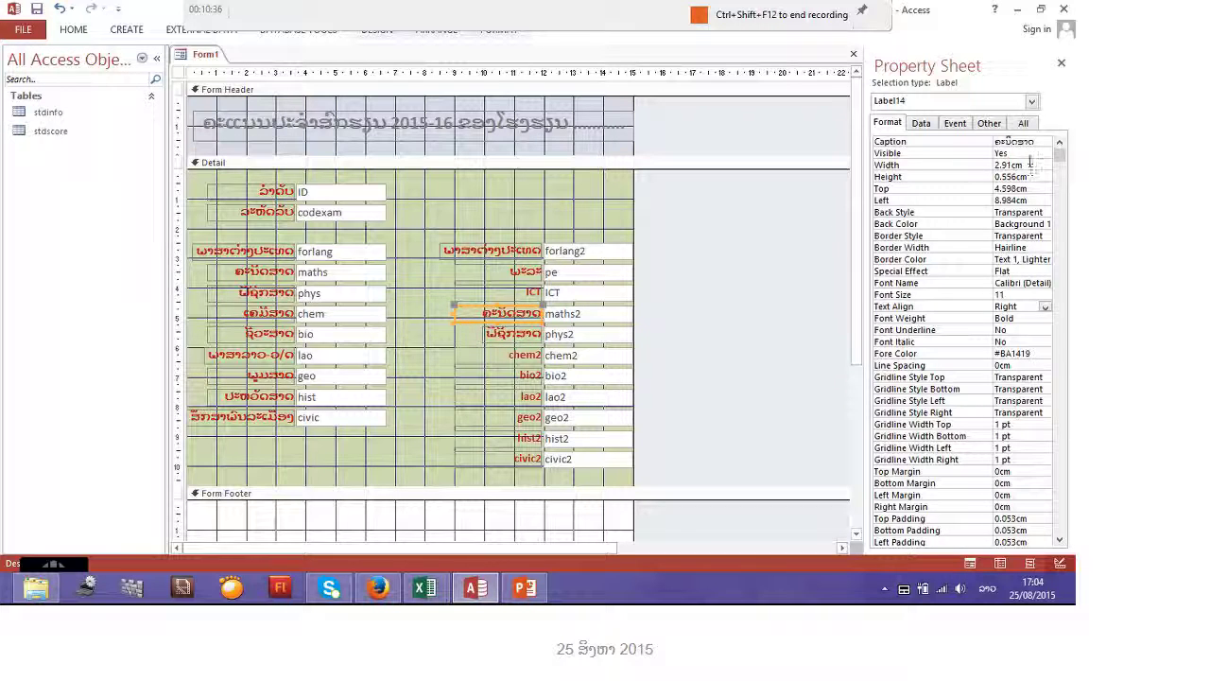
pyautogui.moveTo(1028, 166); pyautogui.dragTo(989, 168)
pyautogui.hotkey('ctrl', 'c')
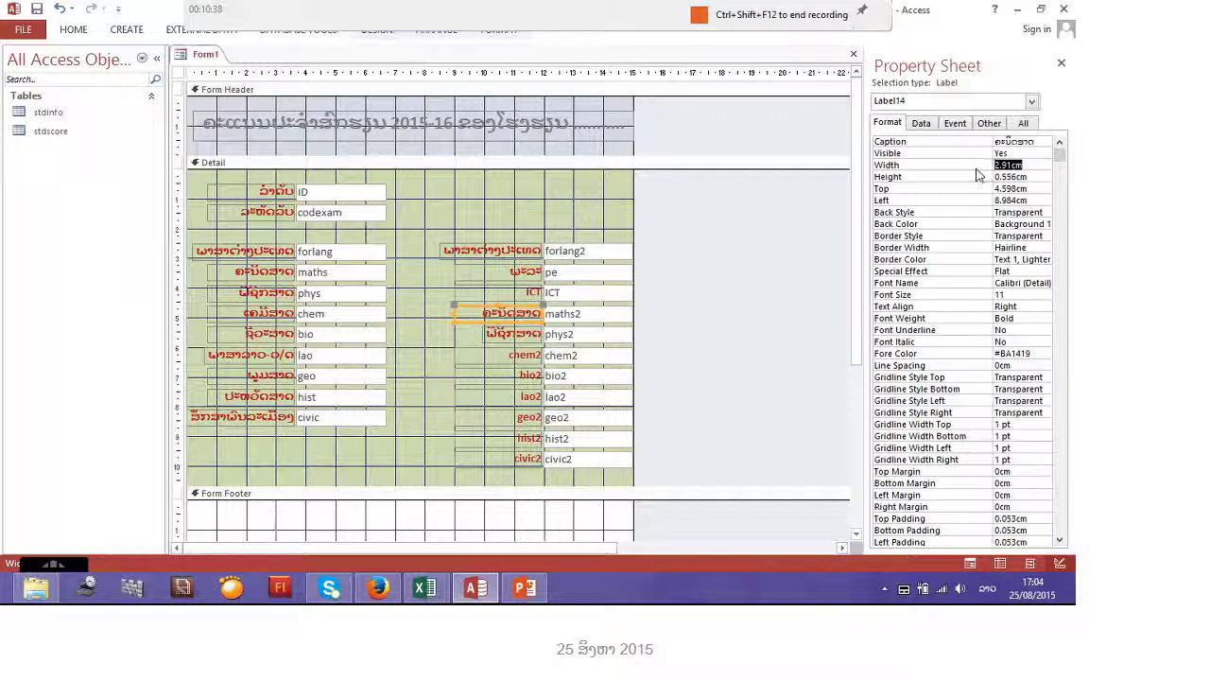
pyautogui.click(514, 334)
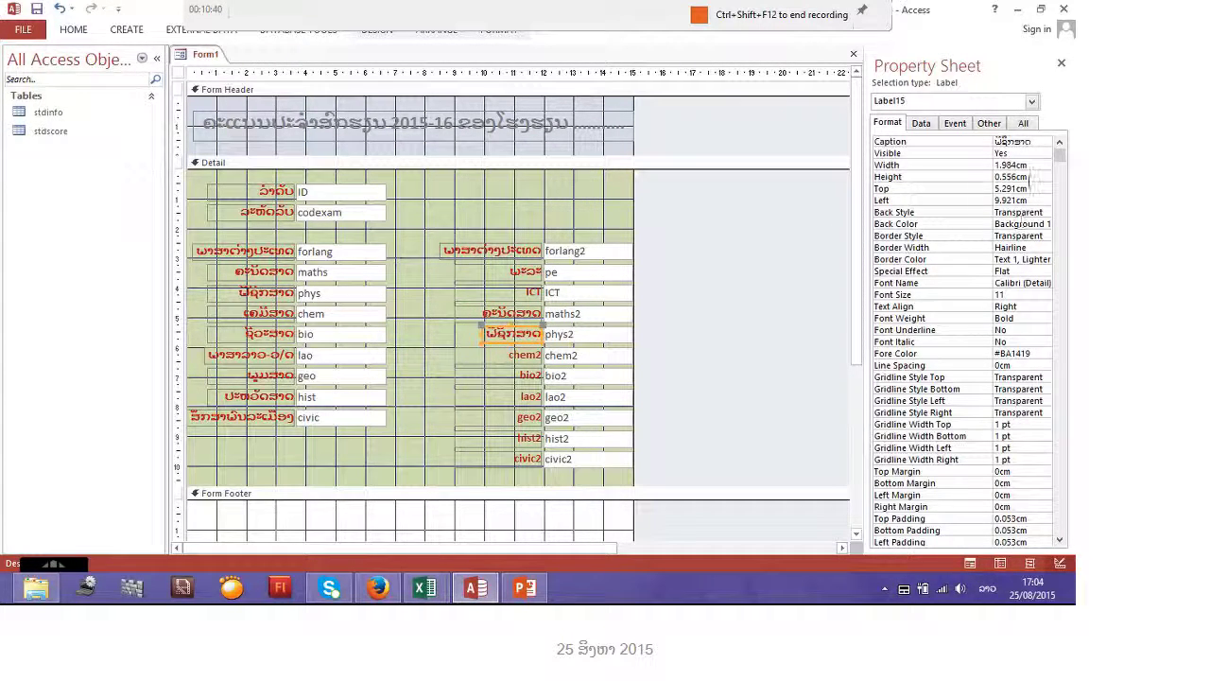
pyautogui.moveTo(1031, 164); pyautogui.dragTo(989, 166)
pyautogui.hotkey('ctrl', 'v')
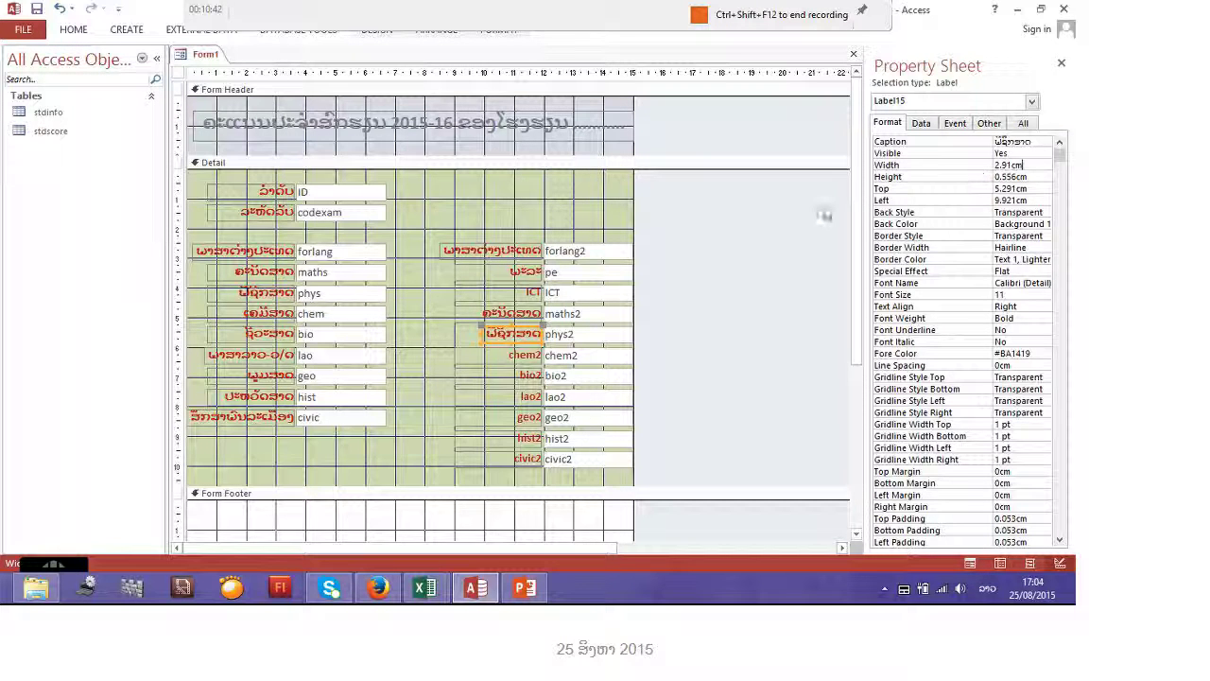
pyautogui.press('Return')
pyautogui.press('Return')
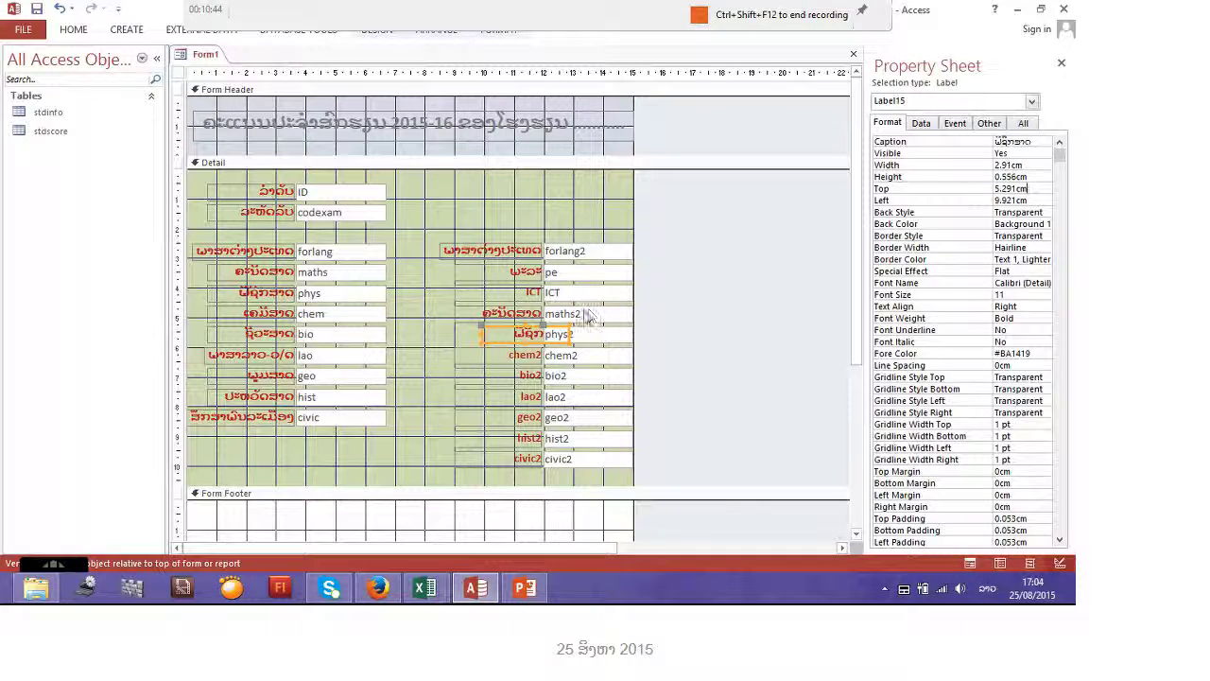
pyautogui.click(483, 328)
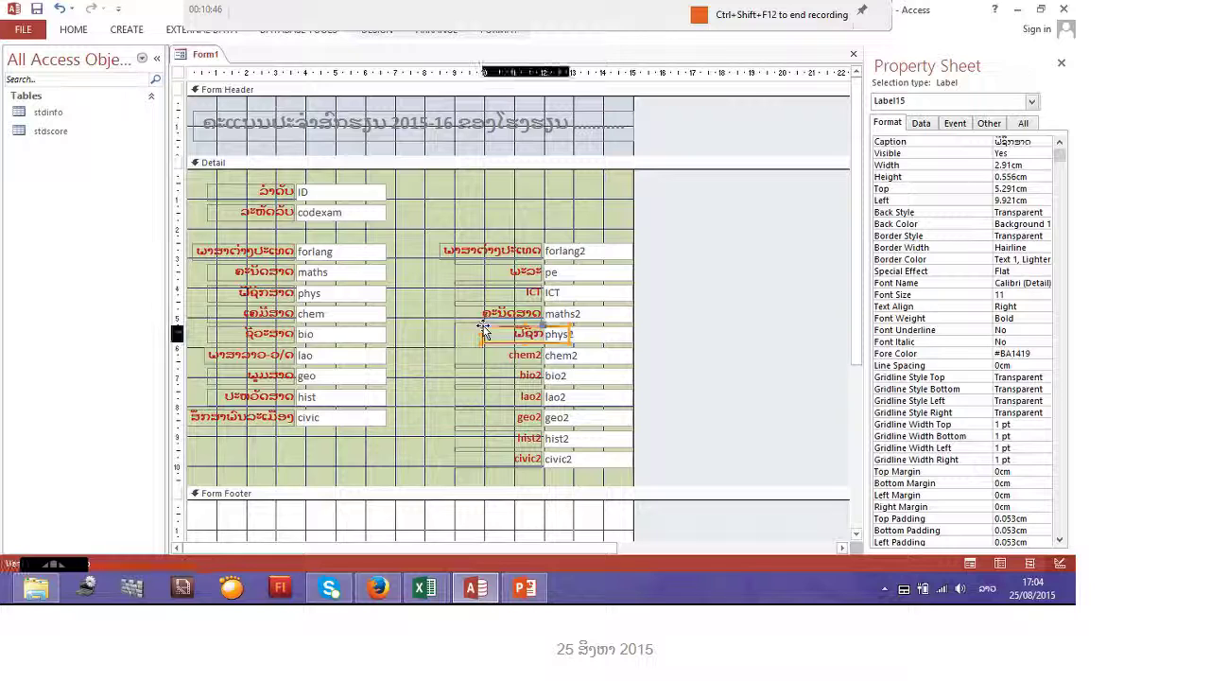
pyautogui.moveTo(483, 328); pyautogui.dragTo(455, 327)
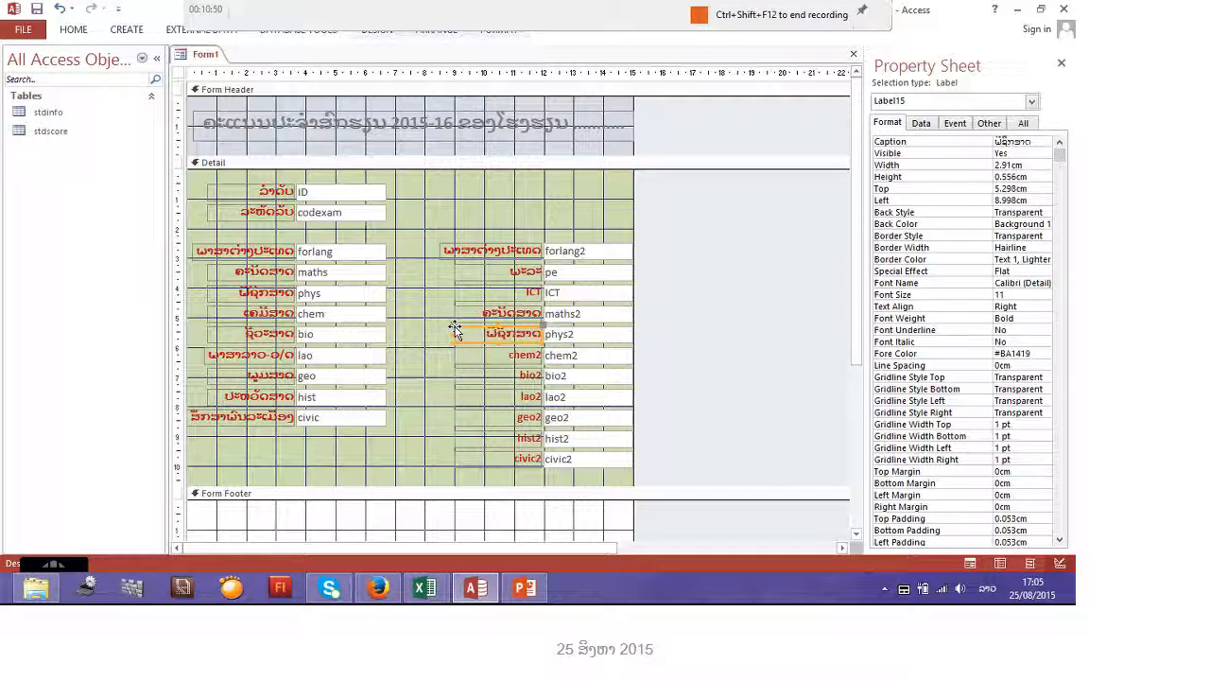
# Step: Copy the chem label's caption "ເຄມີສາດ" over the chem2 label's caption, removing the leftover 2
pyautogui.click(511, 355)
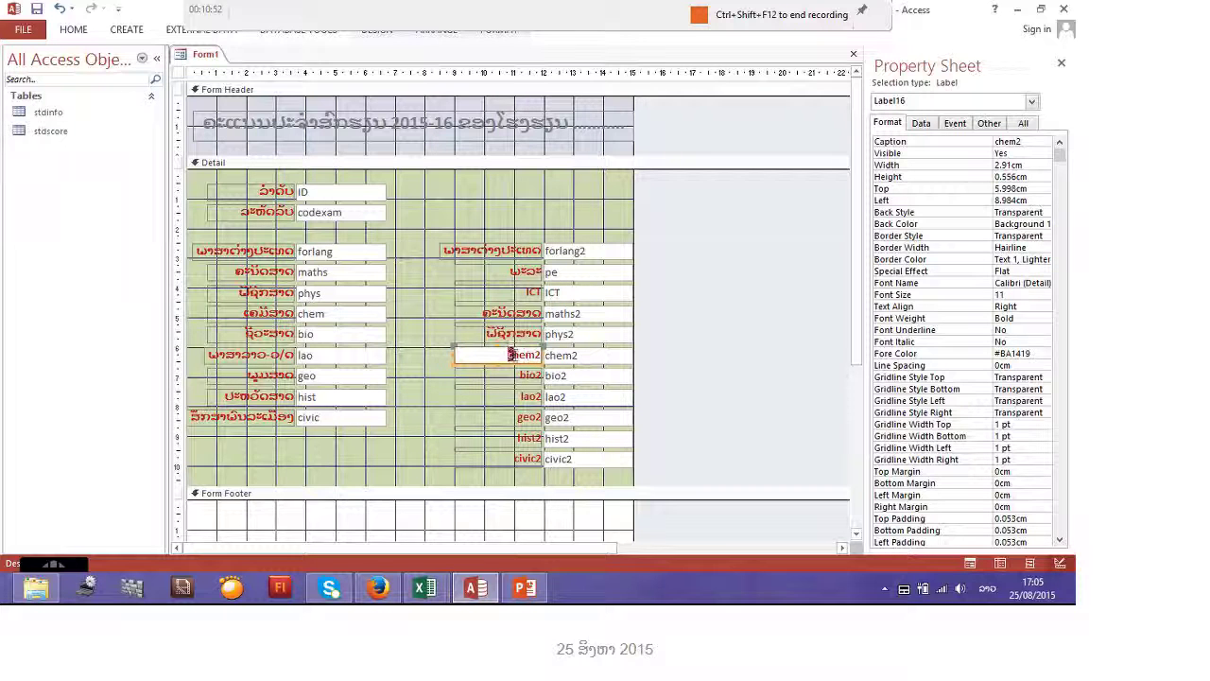
pyautogui.moveTo(511, 355); pyautogui.dragTo(542, 356)
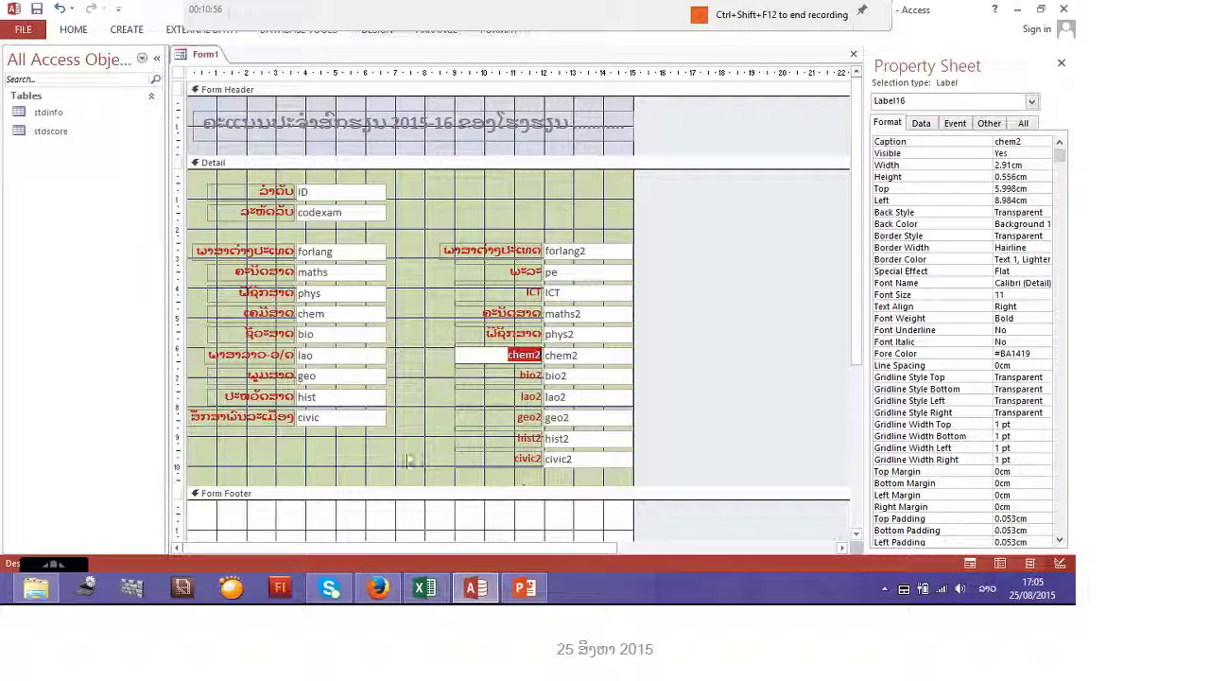
pyautogui.click(258, 329)
pyautogui.click(257, 313)
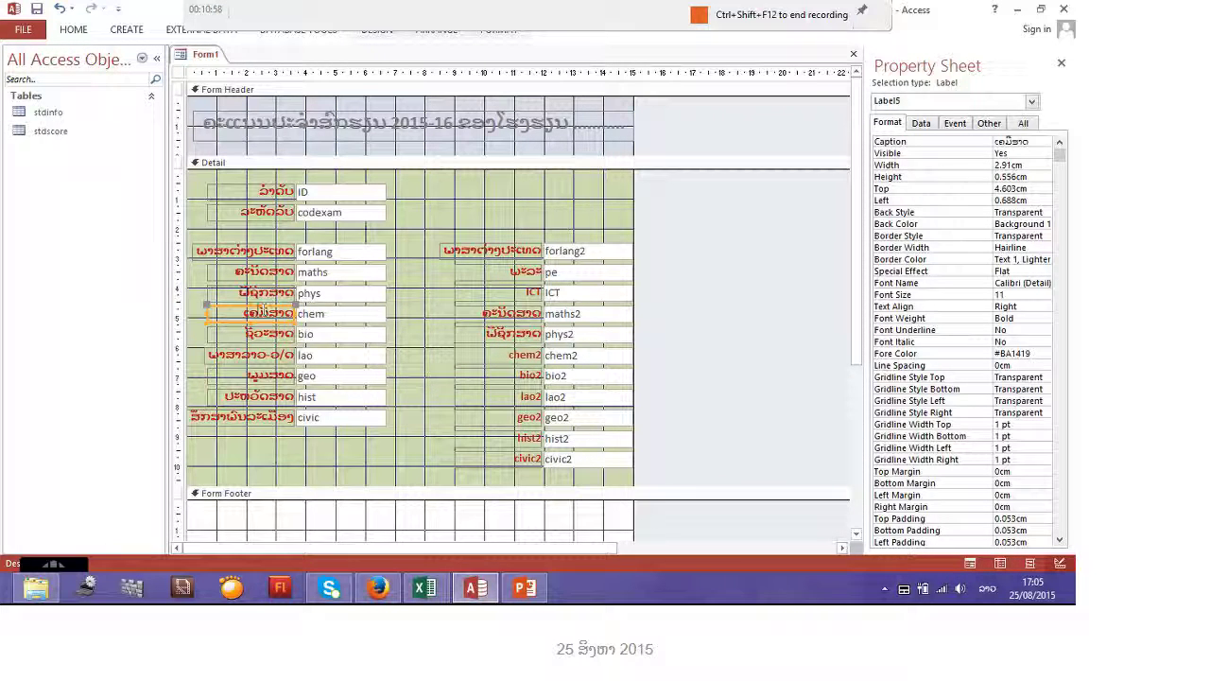
pyautogui.doubleClick(263, 312)
pyautogui.moveTo(244, 313); pyautogui.dragTo(292, 314)
pyautogui.hotkey('ctrl', 'c')
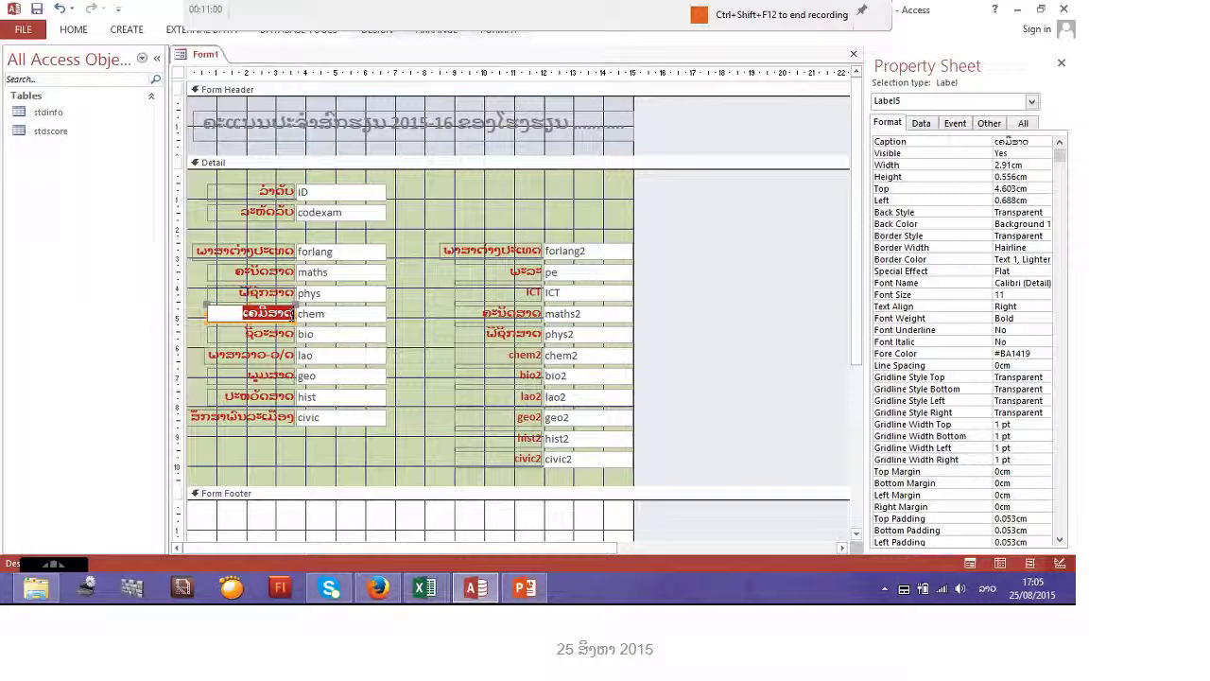
pyautogui.click(514, 355)
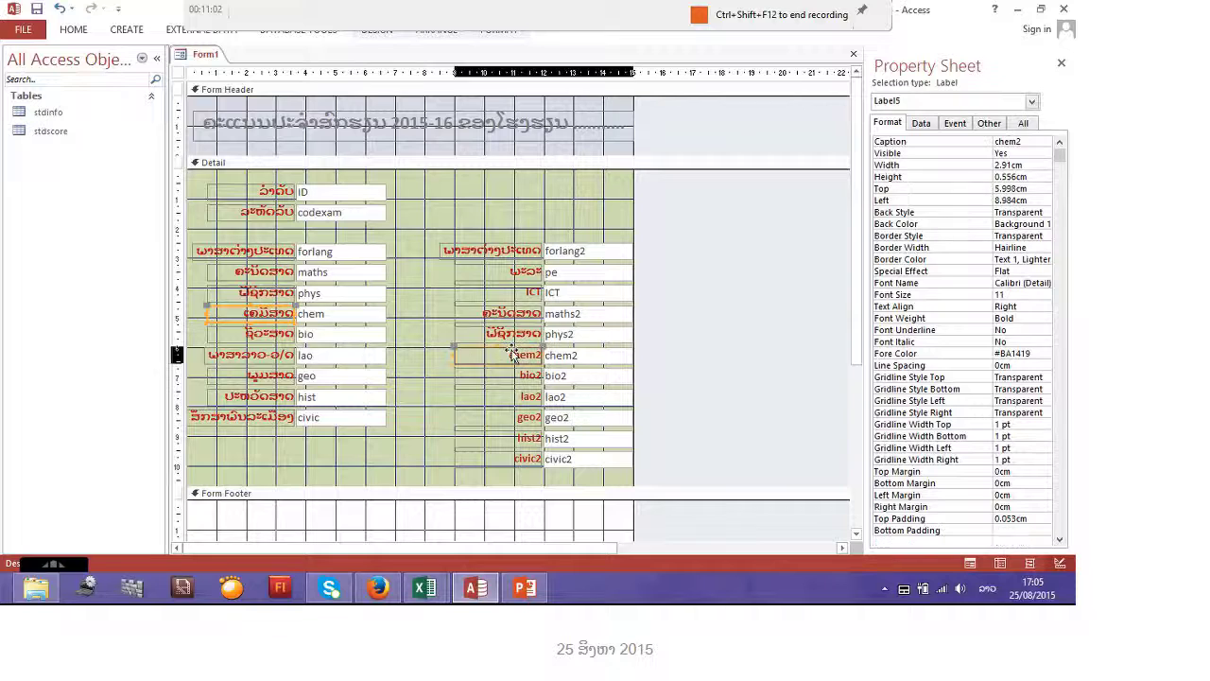
pyautogui.moveTo(509, 354); pyautogui.dragTo(538, 356)
pyautogui.hotkey('ctrl', 'v')
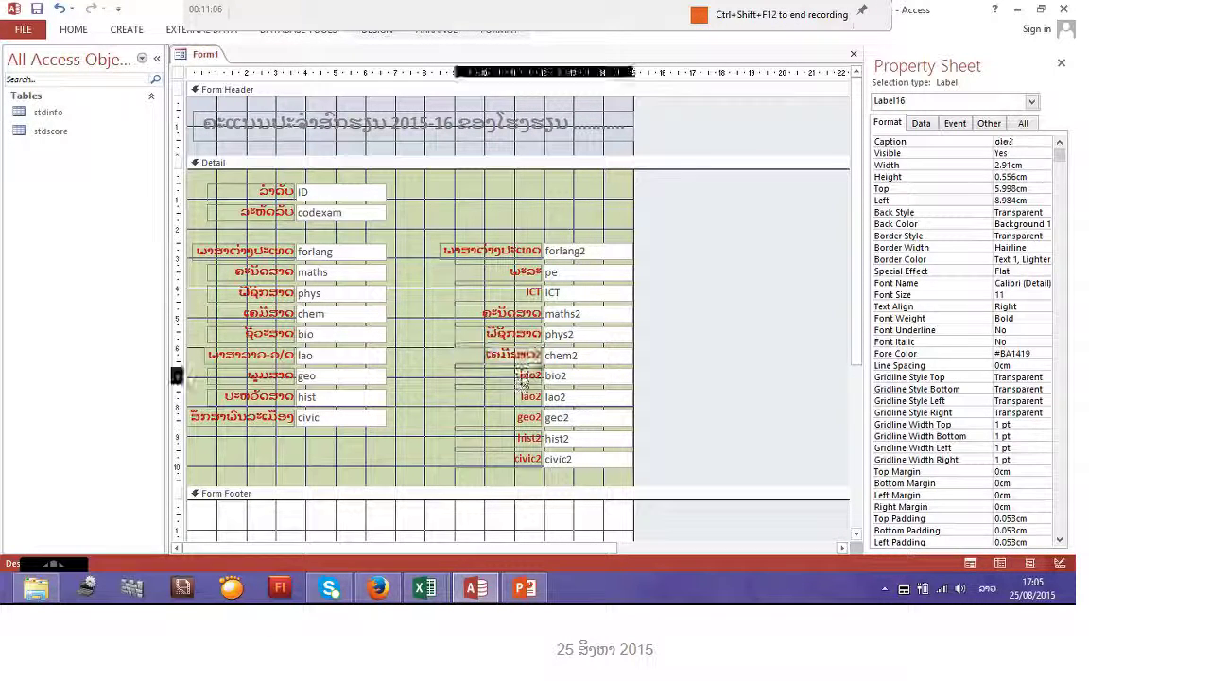
pyautogui.press('Tab')
pyautogui.click(539, 355)
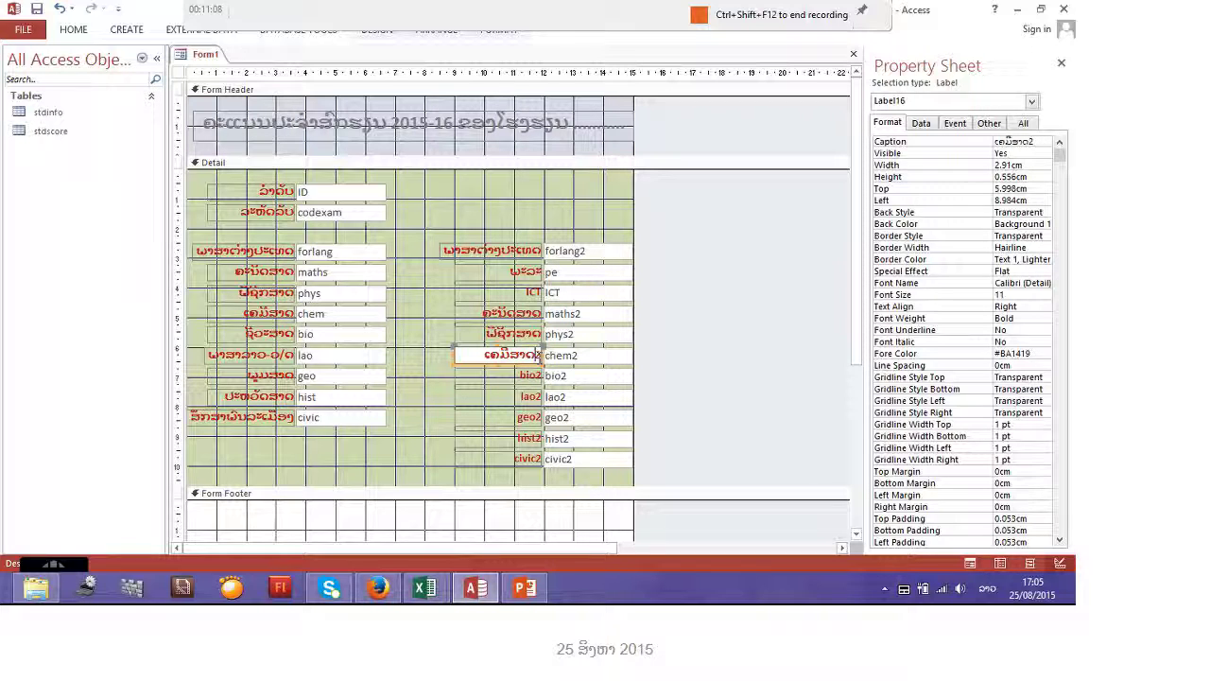
# Step: Copy the bio label's caption "ຊີວະສາດ" over the bio2 label's caption
pyautogui.click(271, 375)
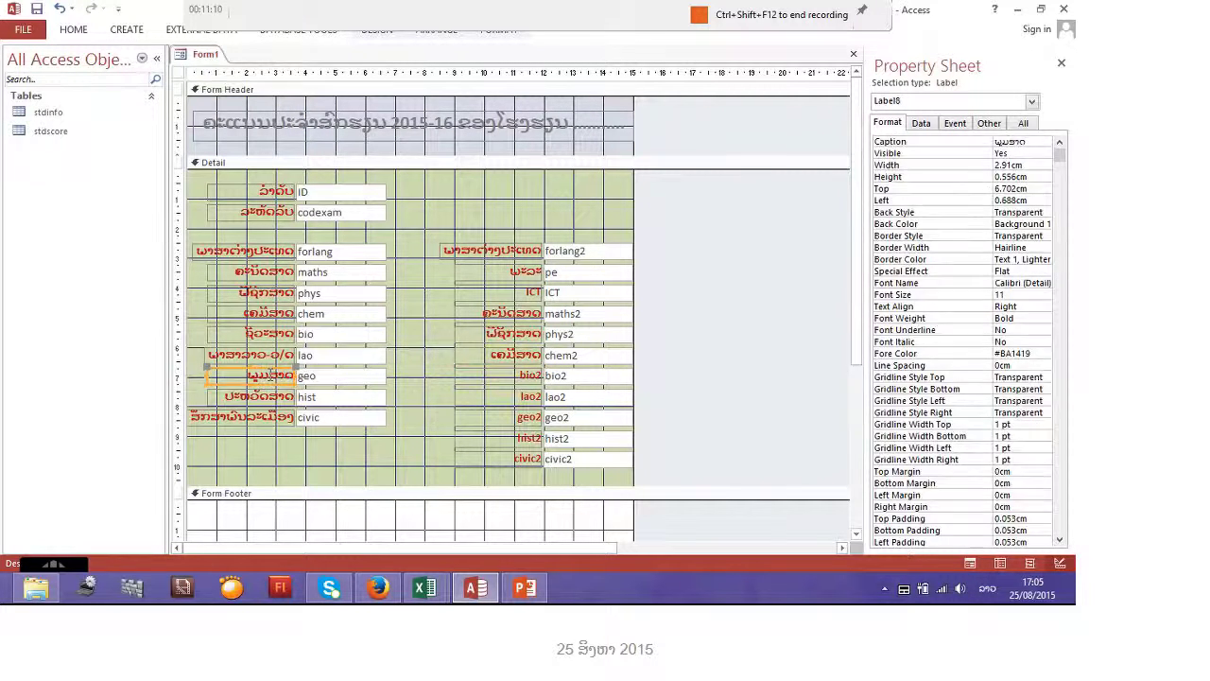
pyautogui.click(243, 334)
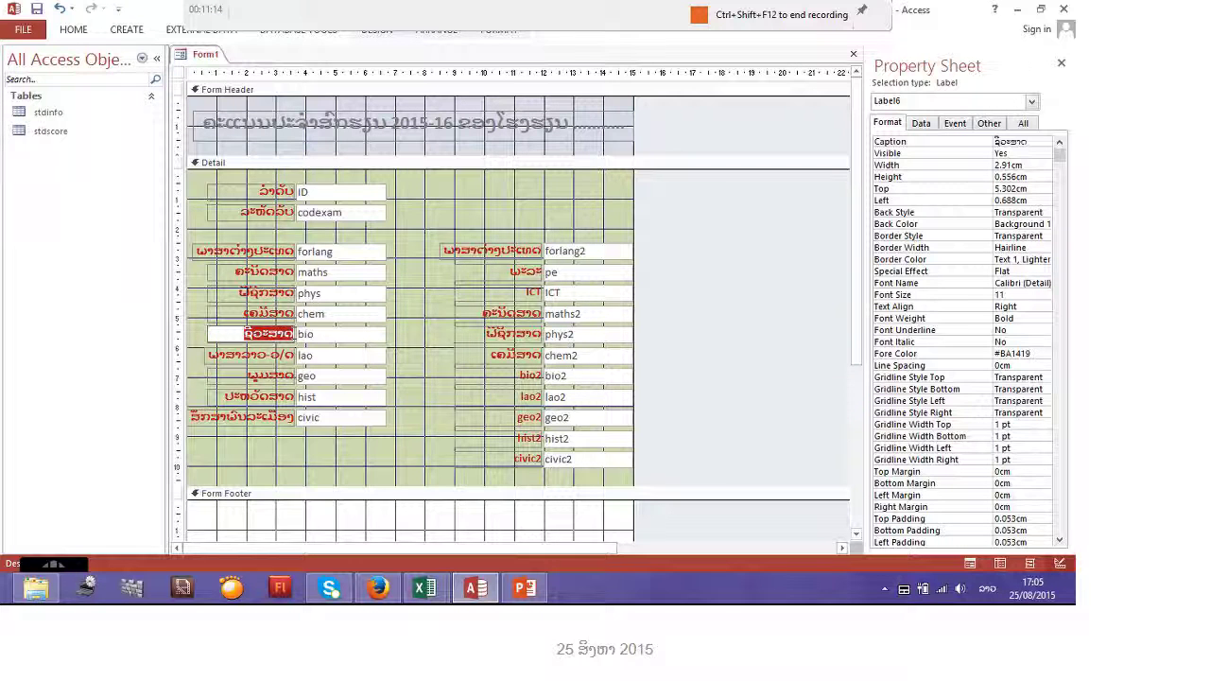
pyautogui.click(517, 375)
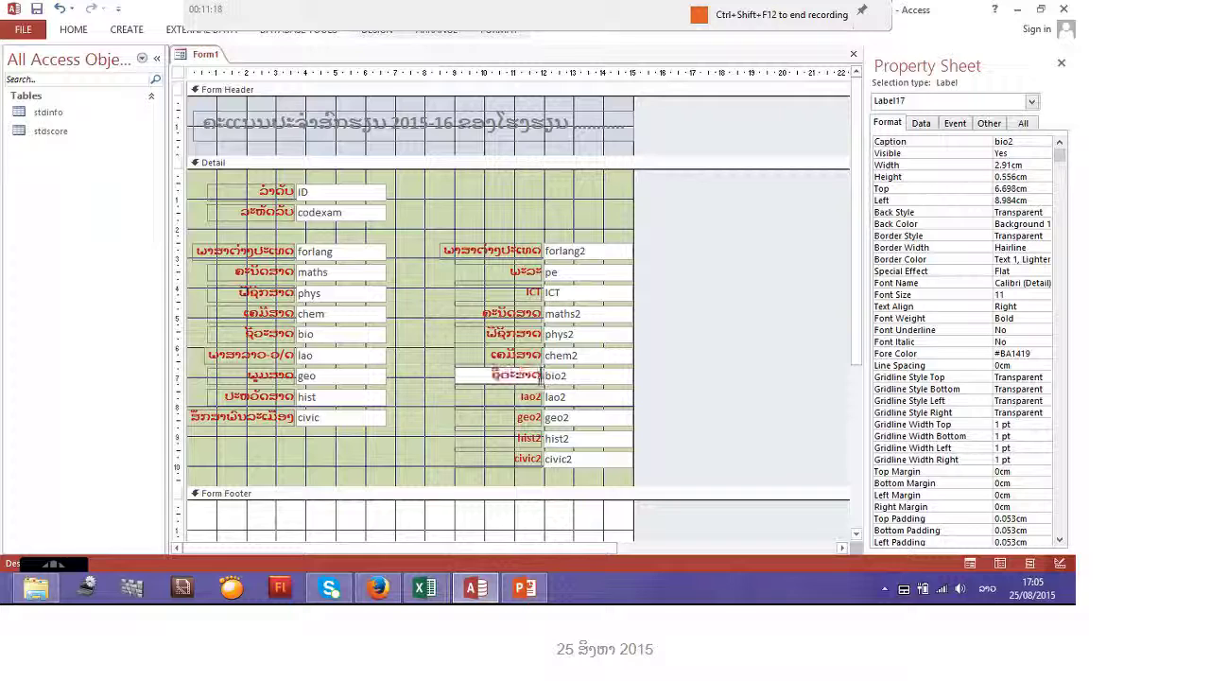
# Step: Copy the lao label's caption "ພາສາລາວ-ວ/ດ" over the lao2 label's caption
pyautogui.click(248, 359)
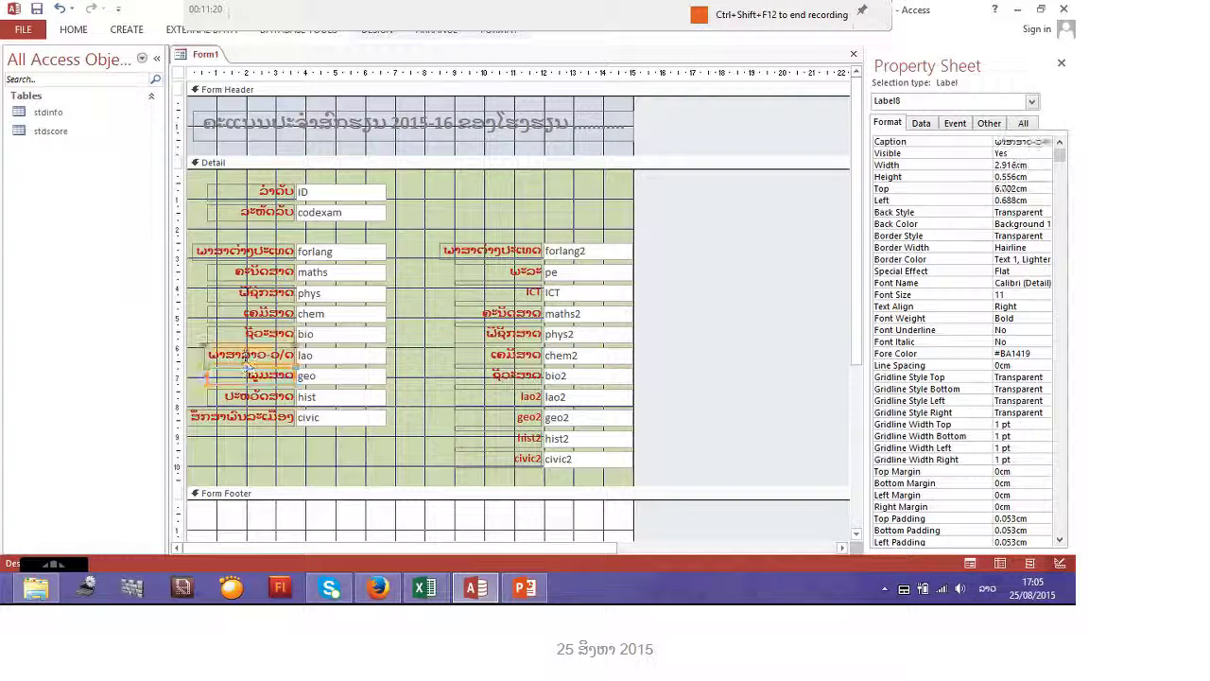
pyautogui.click(246, 365)
pyautogui.hotkey('shift', 'End')
pyautogui.hotkey('ctrl', 'c')
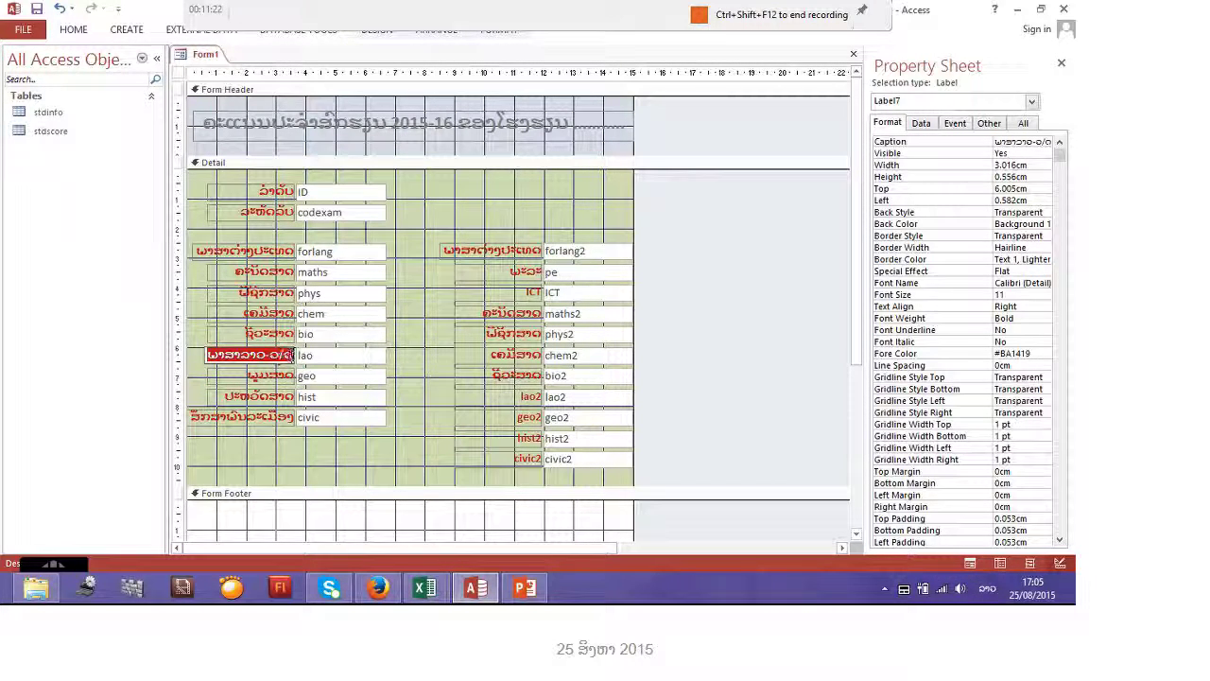
pyautogui.click(510, 396)
pyautogui.doubleClick(531, 396)
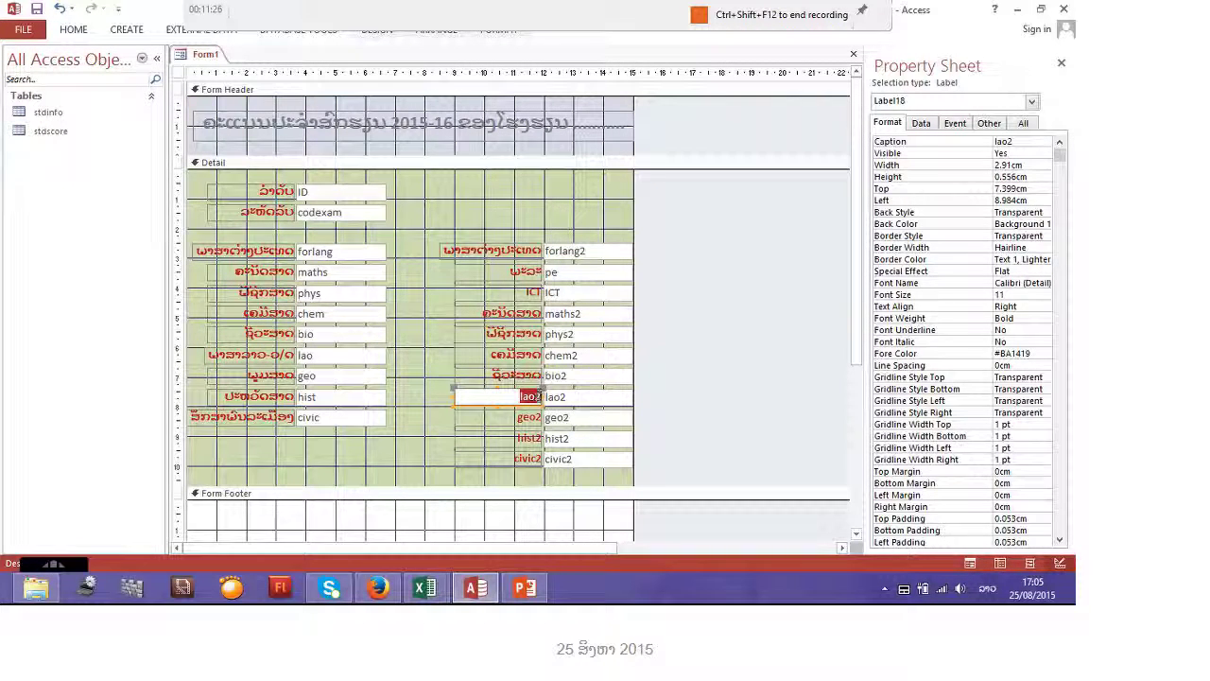
pyautogui.hotkey('ctrl', 'v')
# Step: Copy the geo label's caption "ພູມສາດ" over the geo2 label's caption
pyautogui.click(265, 391)
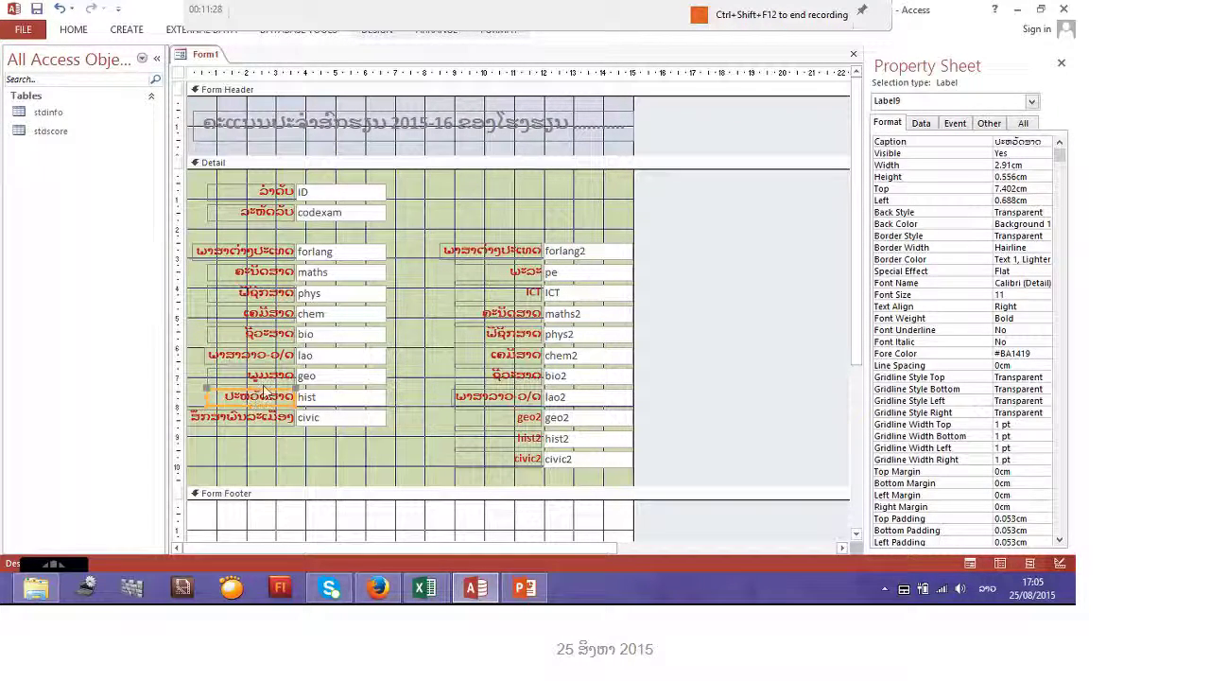
pyautogui.click(270, 376)
pyautogui.doubleClick(284, 377)
pyautogui.hotkey('ctrl', 'c')
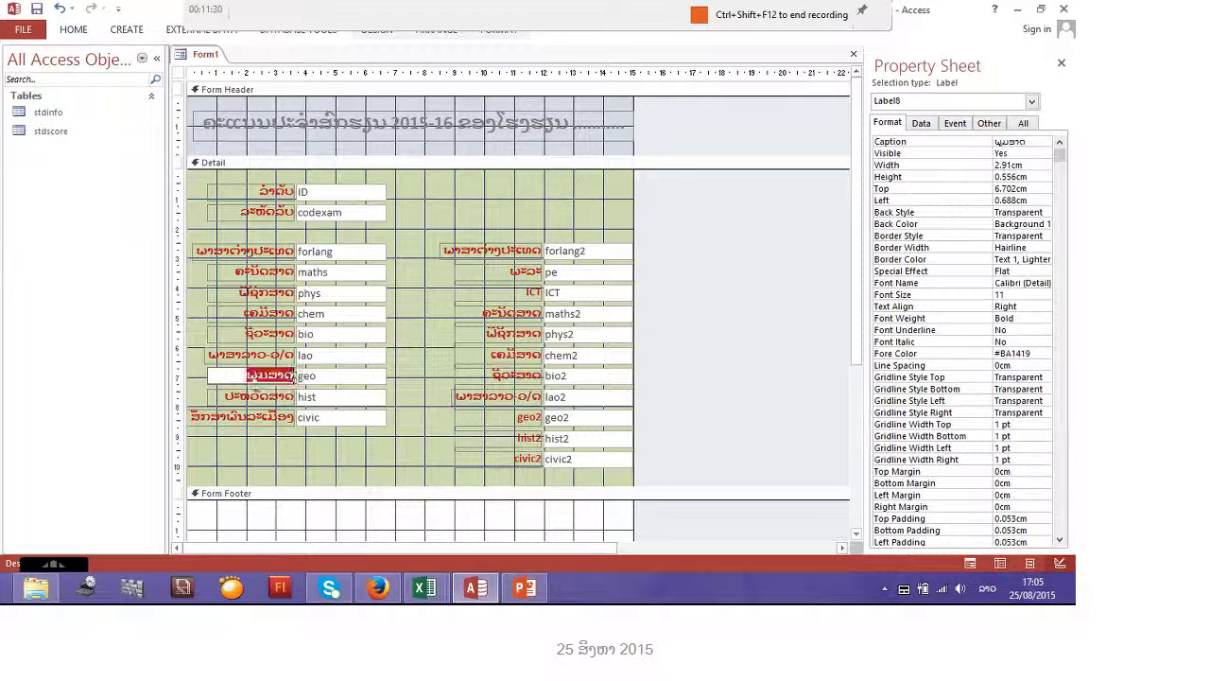
pyautogui.click(528, 418)
pyautogui.doubleClick(530, 417)
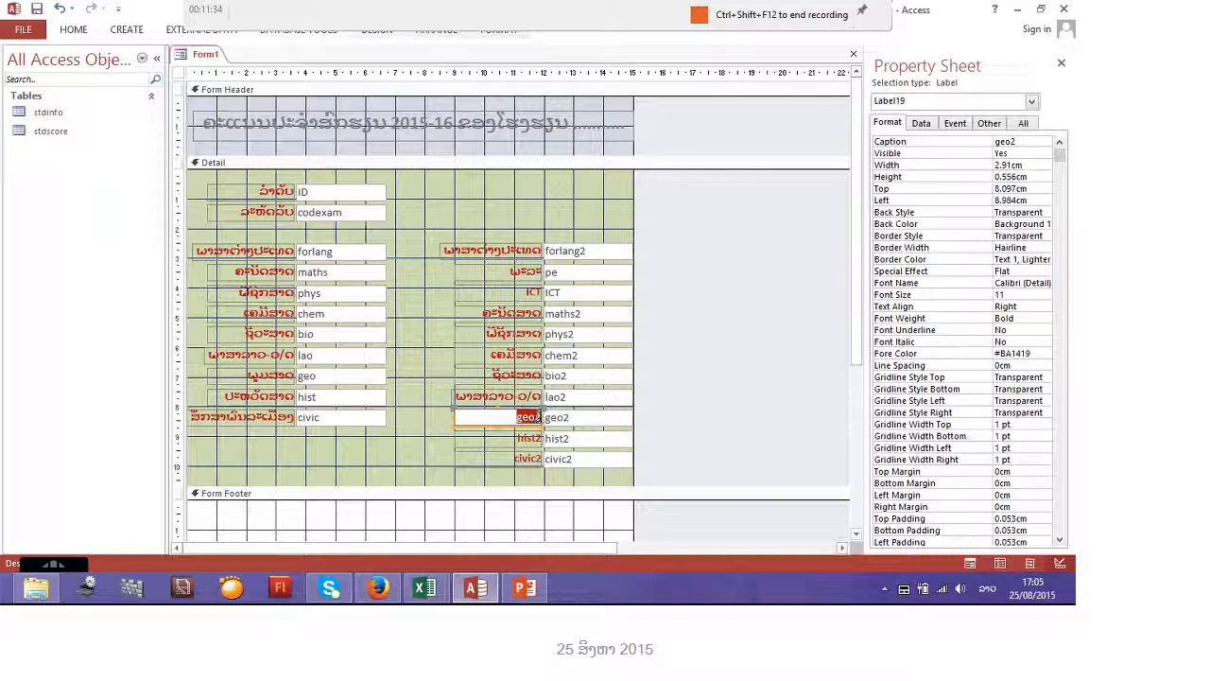
pyautogui.hotkey('ctrl', 'v')
# Step: Copy the hist label's caption "ປະຫວັດສາດ" over the hist2 label's caption
pyautogui.click(255, 396)
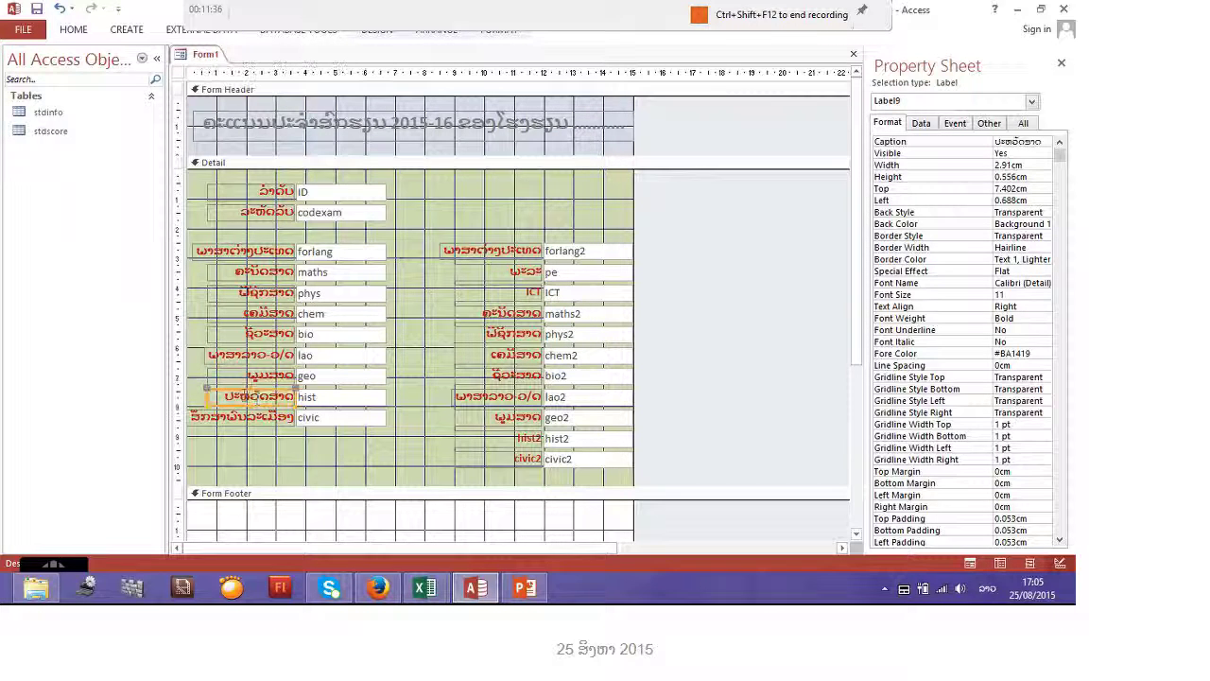
pyautogui.doubleClick(257, 396)
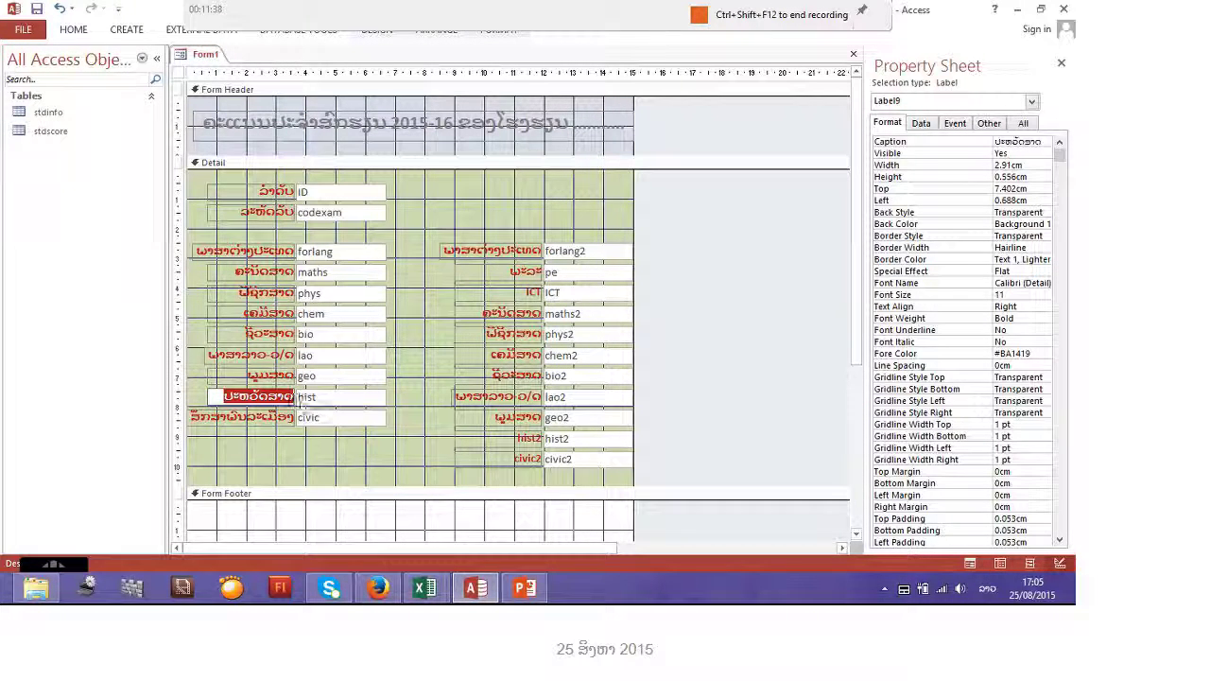
pyautogui.click(530, 438)
pyautogui.doubleClick(532, 438)
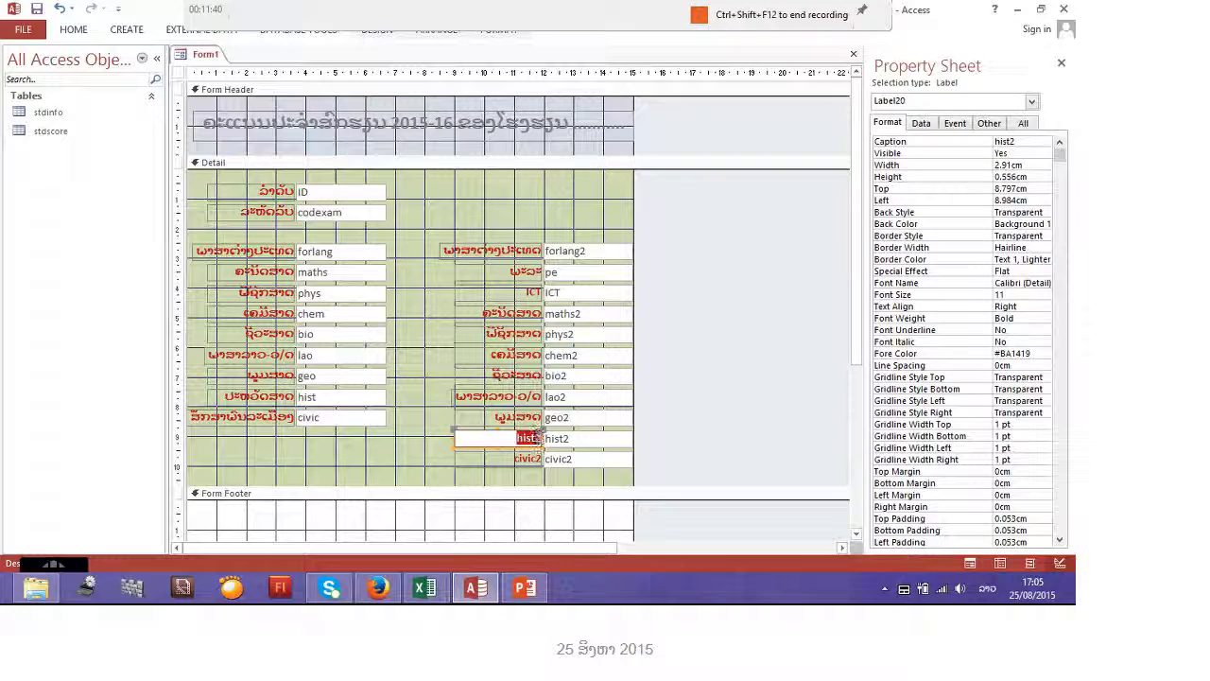
# Step: Copy the civic label's caption "ສຶກສາພົນລະເມືອງ" over the civic2 label's caption
pyautogui.click(261, 421)
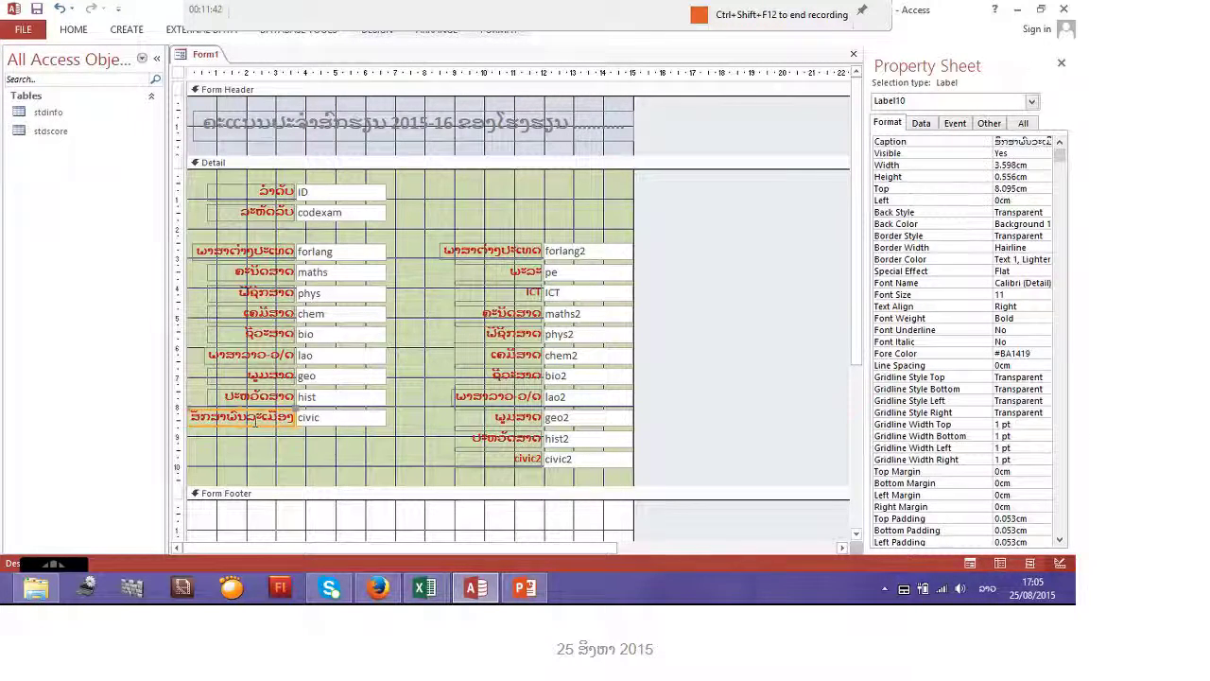
pyautogui.doubleClick(289, 419)
pyautogui.hotkey('ctrl', 'c')
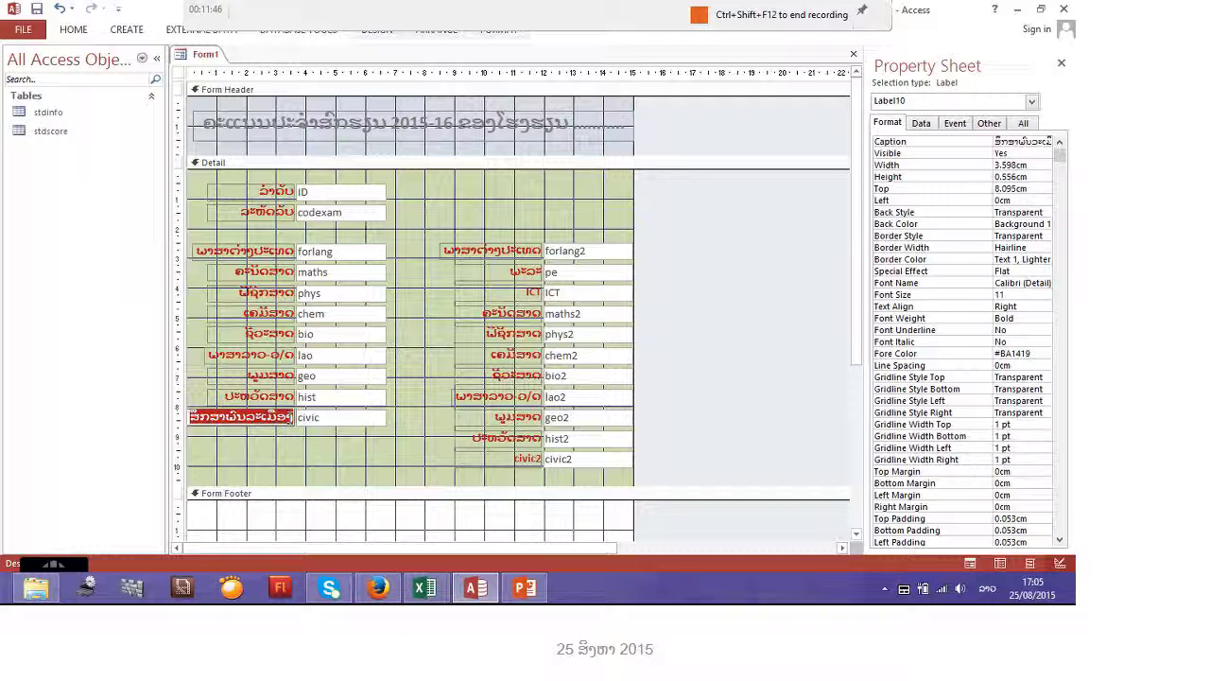
pyautogui.click(513, 459)
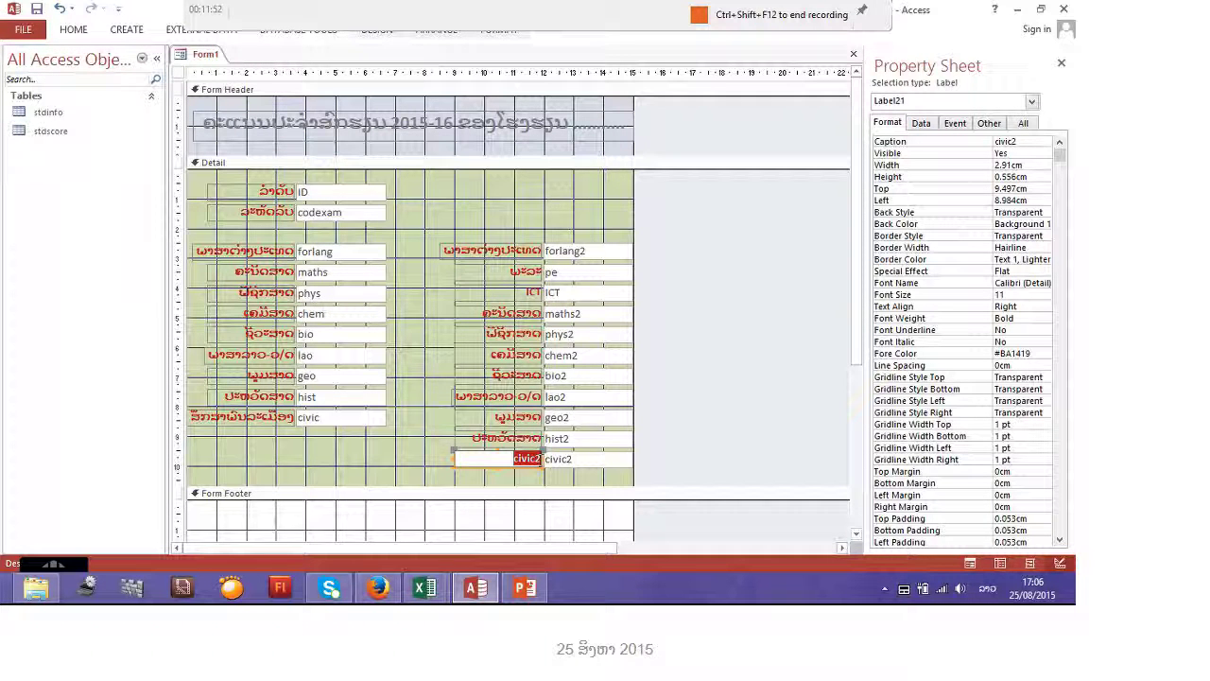
pyautogui.hotkey('ctrl', 'v')
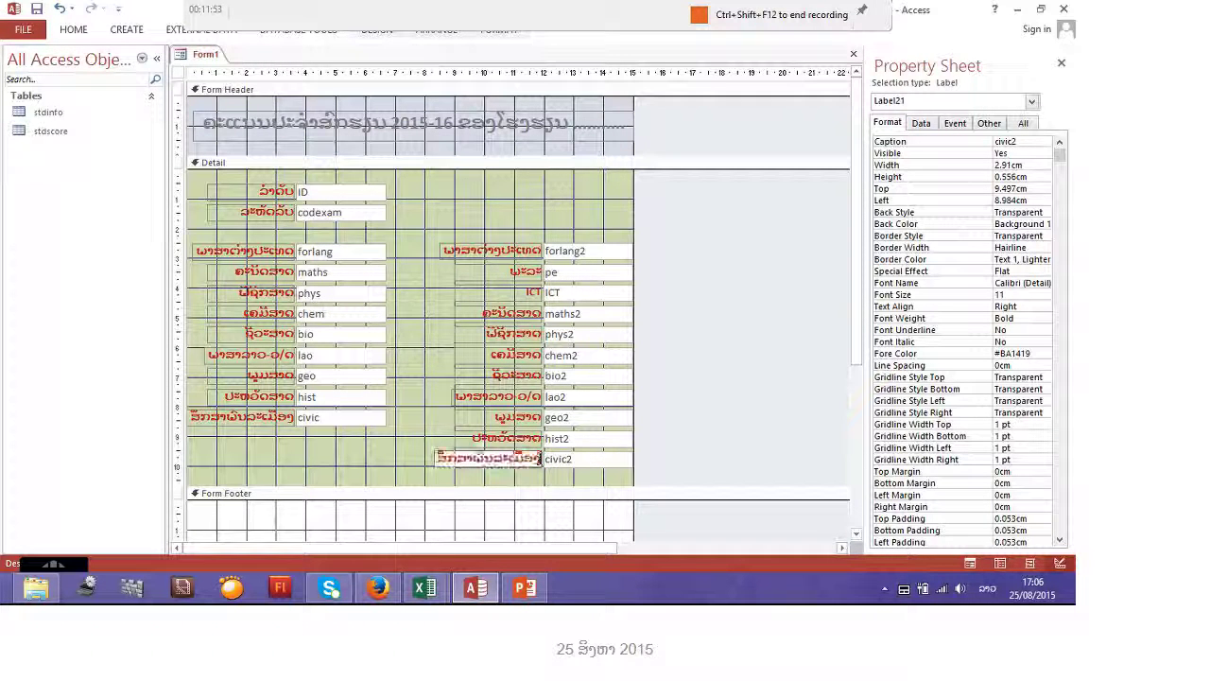
pyautogui.click(404, 344)
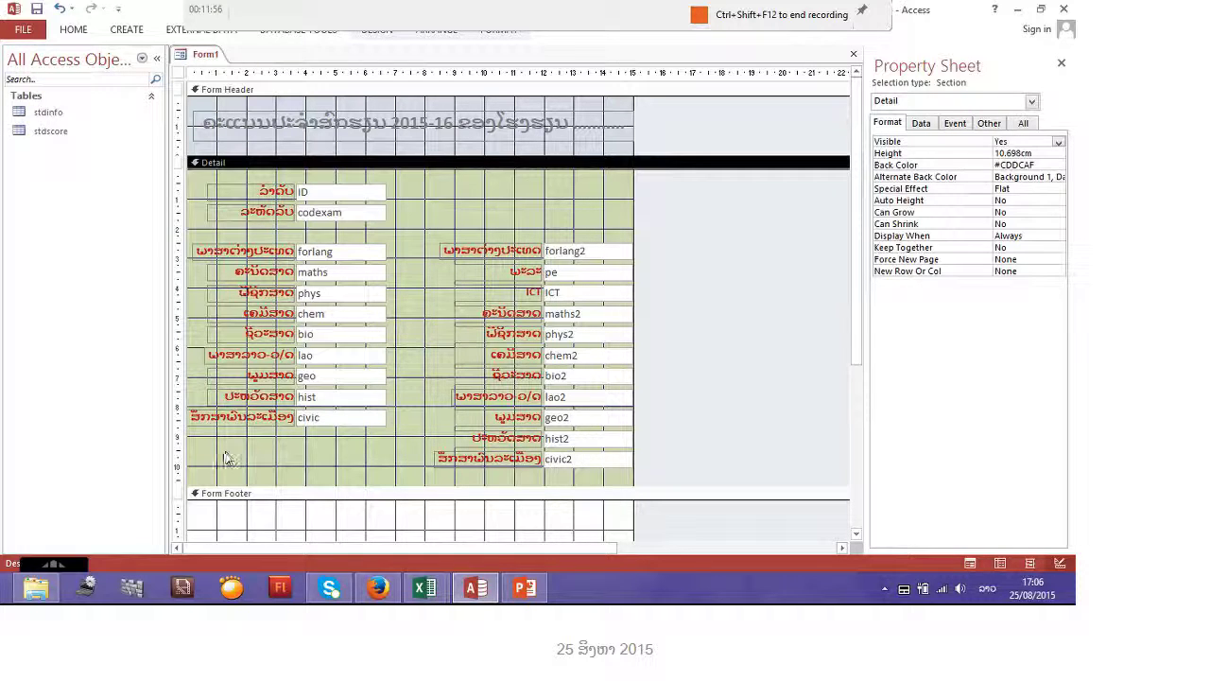
# Step: Set the font size to 12 for all labels and text boxes in both columns from the codexam row down
pyautogui.moveTo(222, 451); pyautogui.dragTo(595, 204)
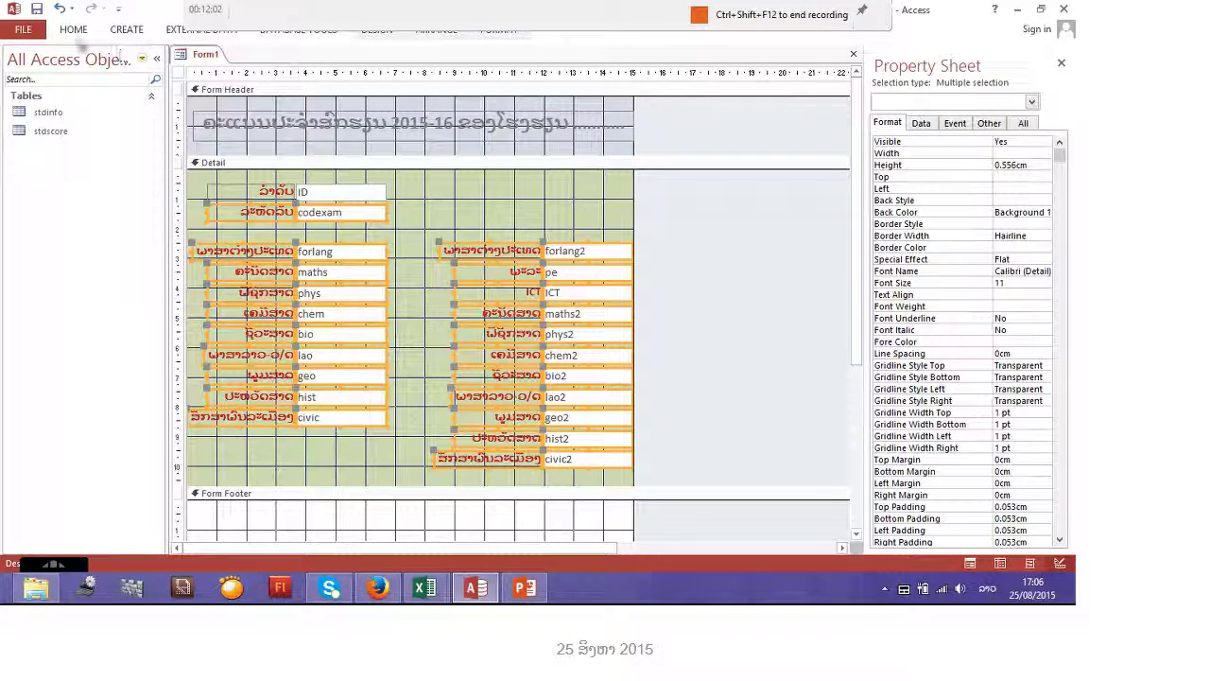
pyautogui.click(74, 29)
pyautogui.click(757, 57)
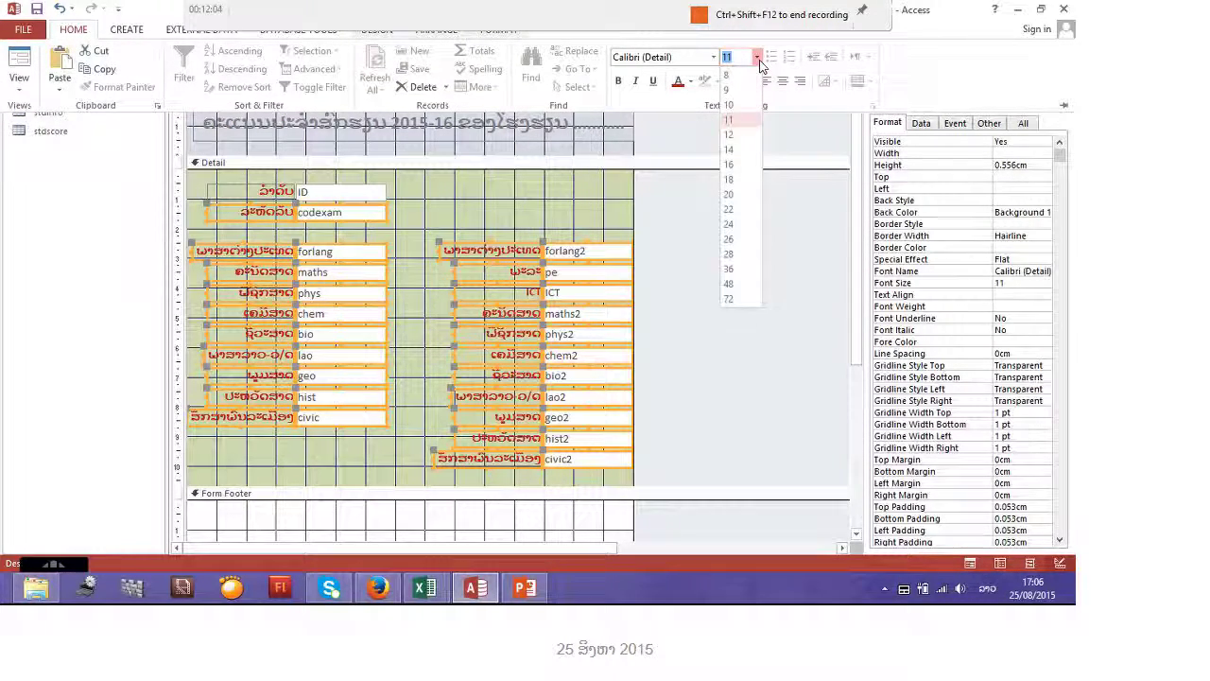
pyautogui.click(733, 137)
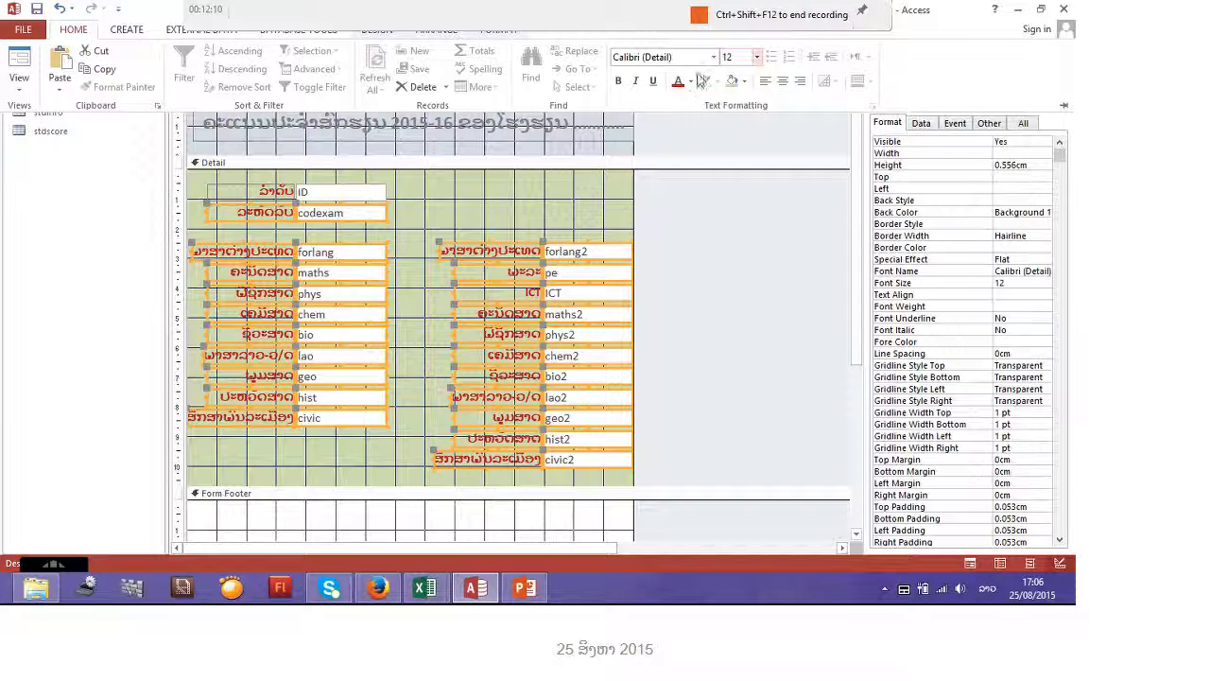
pyautogui.click(1043, 166)
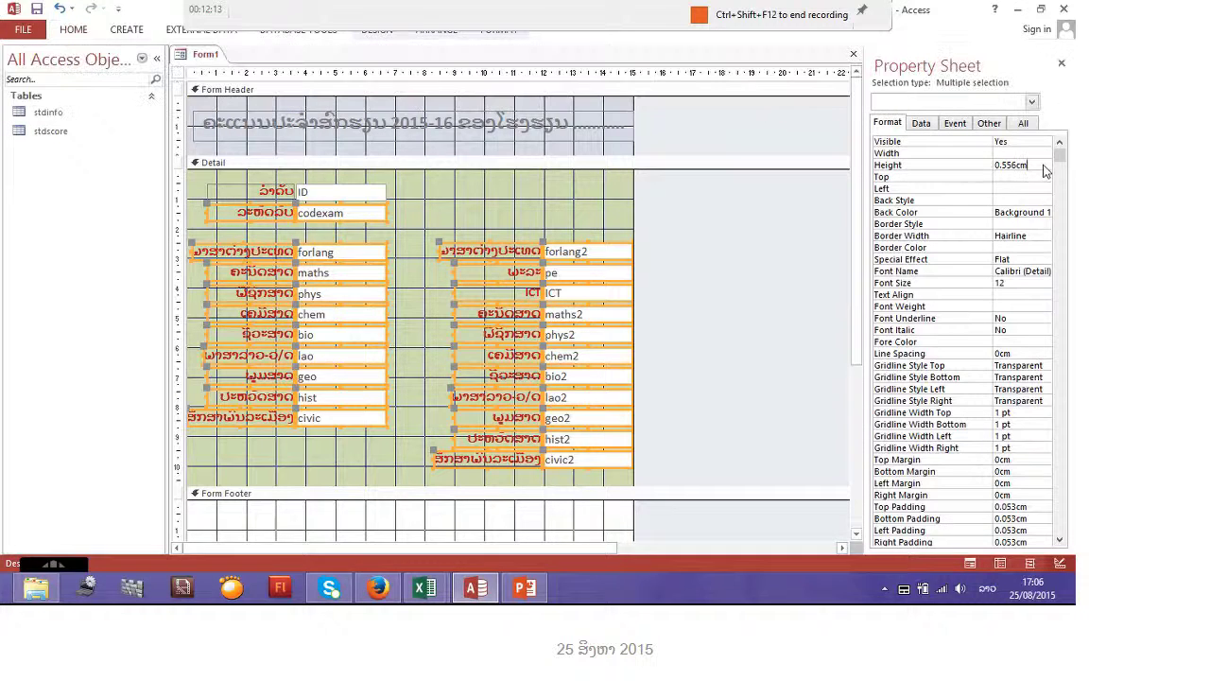
pyautogui.moveTo(1044, 165); pyautogui.dragTo(993, 166)
pyautogui.click(534, 199)
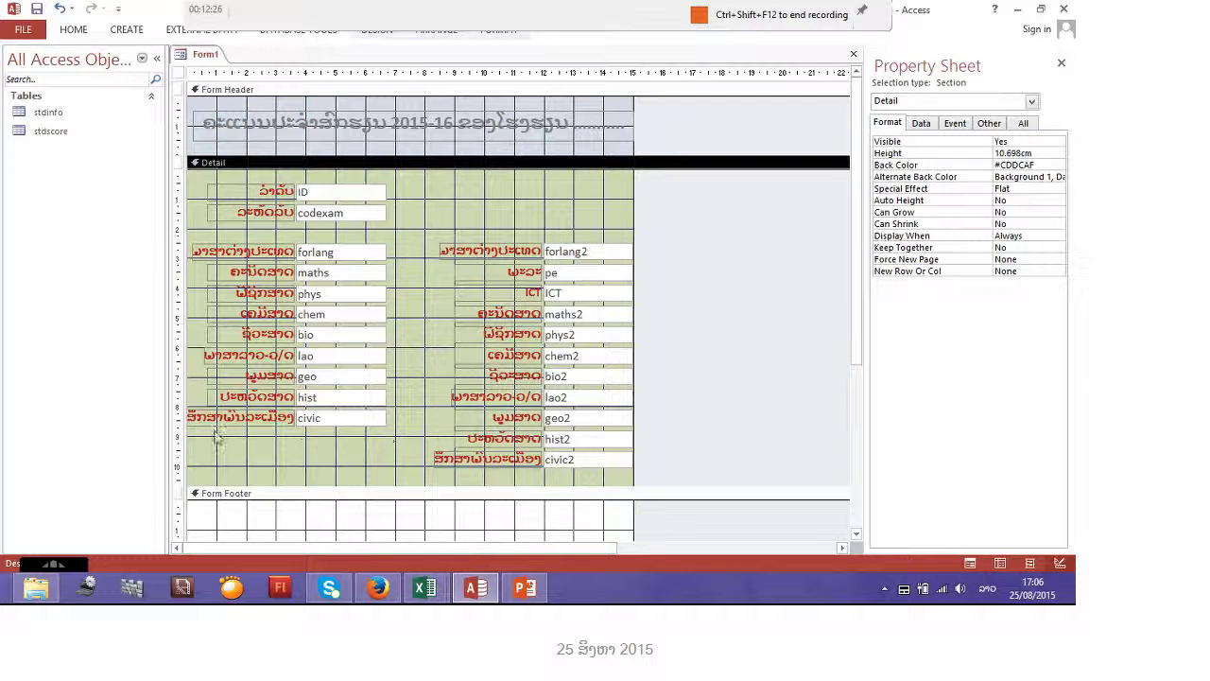
# Step: Try to apply the civic label's 3.598 cm width to all labels in the first column
pyautogui.click(210, 444)
pyautogui.click(213, 422)
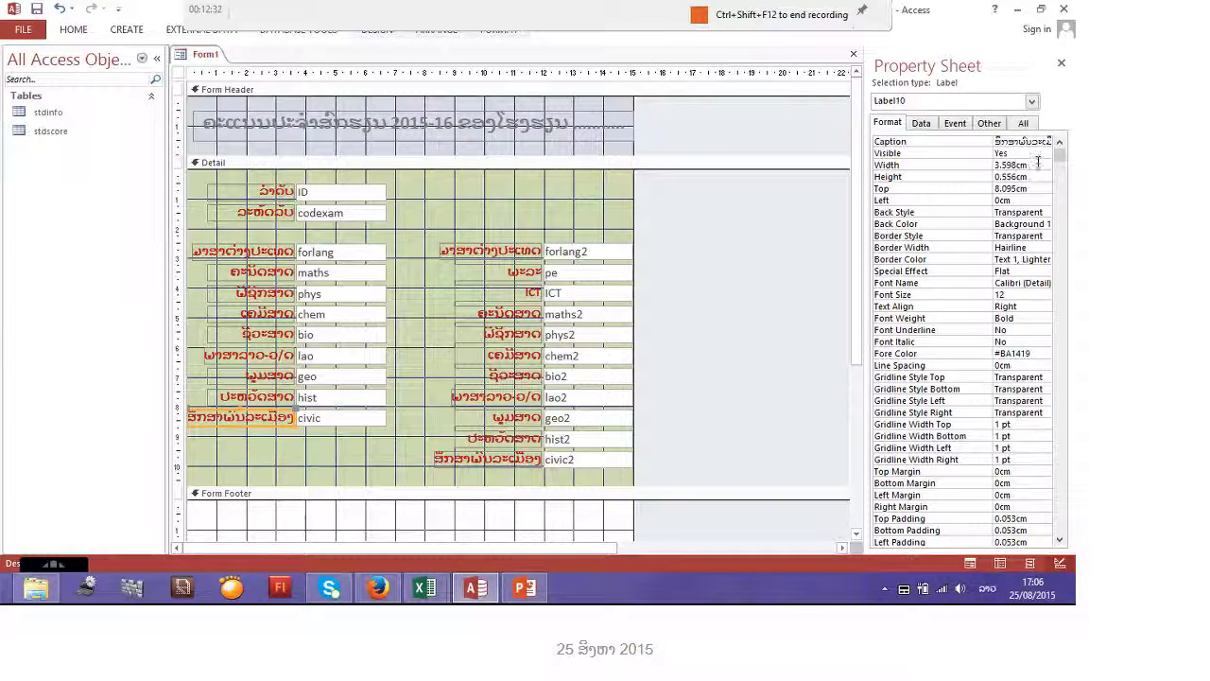
pyautogui.click(976, 166)
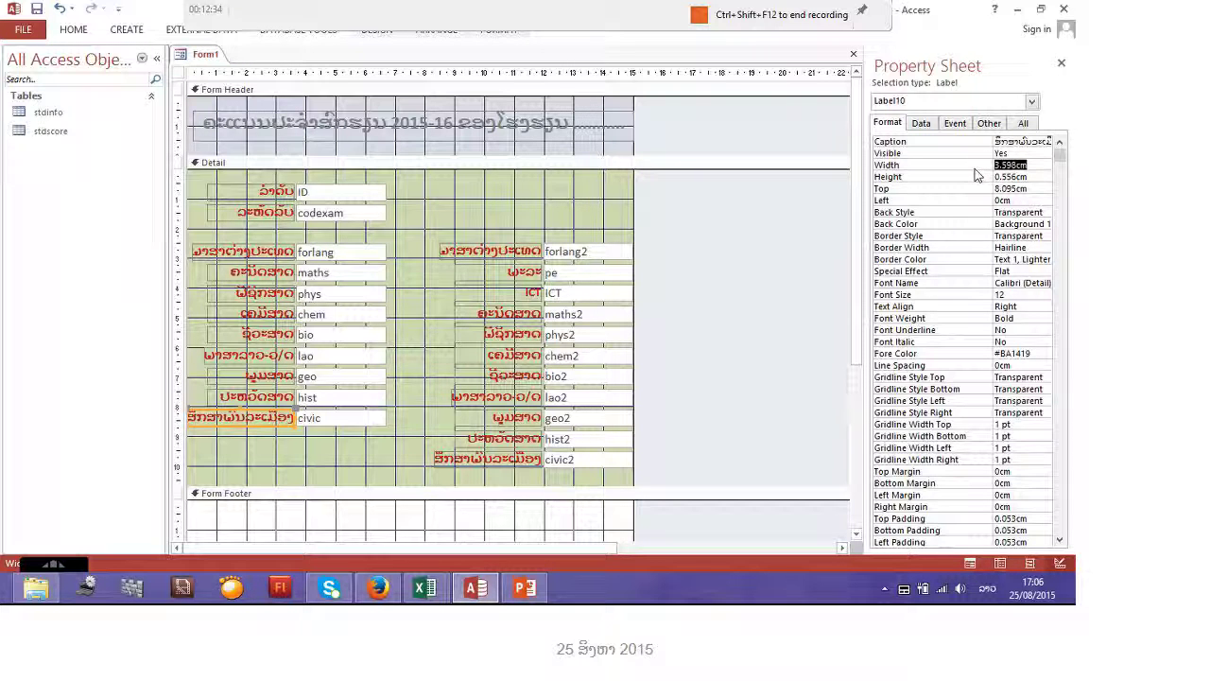
pyautogui.click(221, 477)
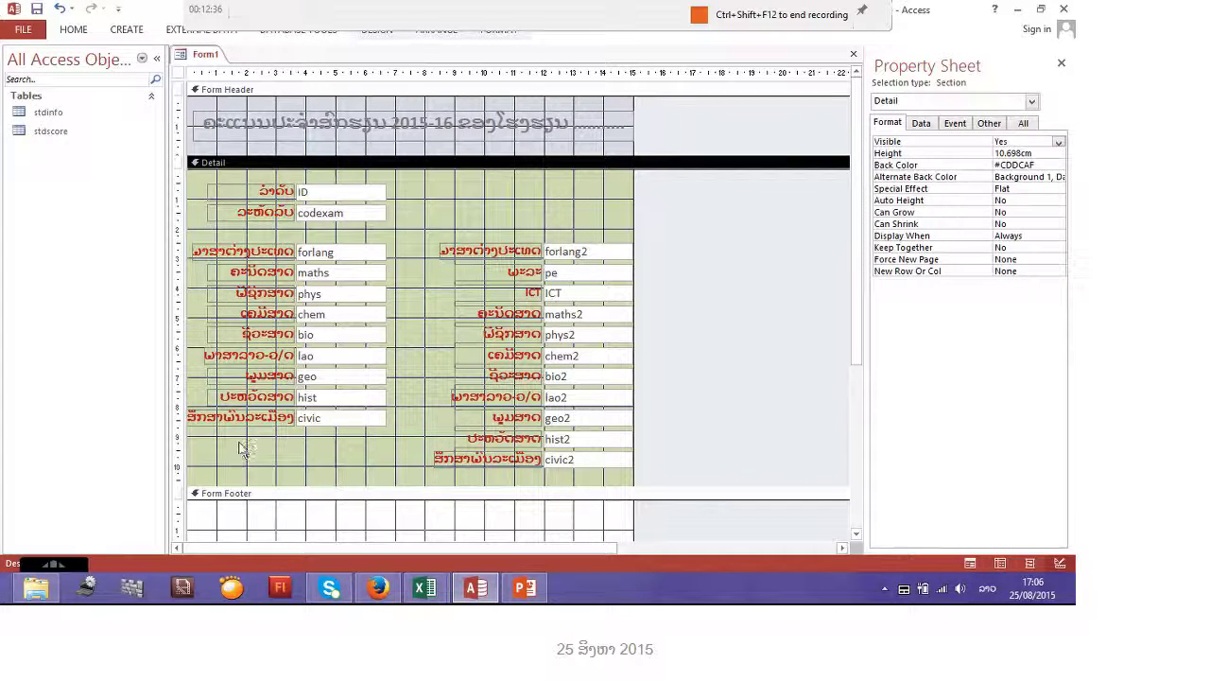
pyautogui.moveTo(243, 449); pyautogui.dragTo(286, 180)
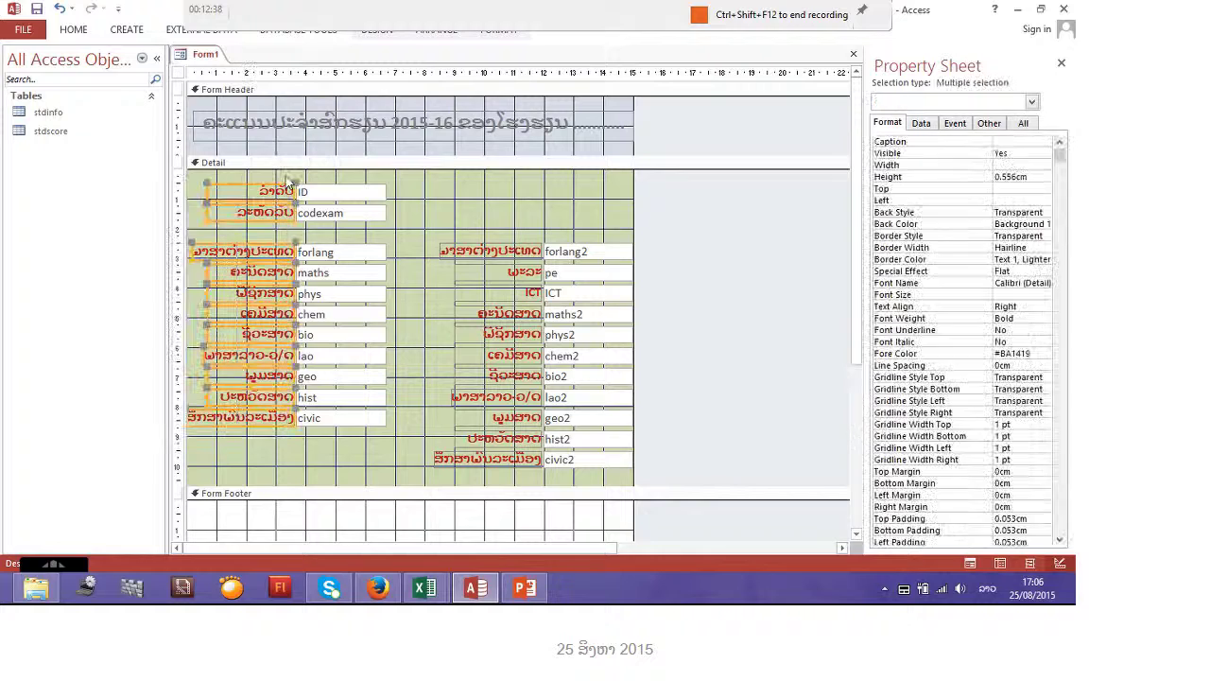
pyautogui.click(1023, 162)
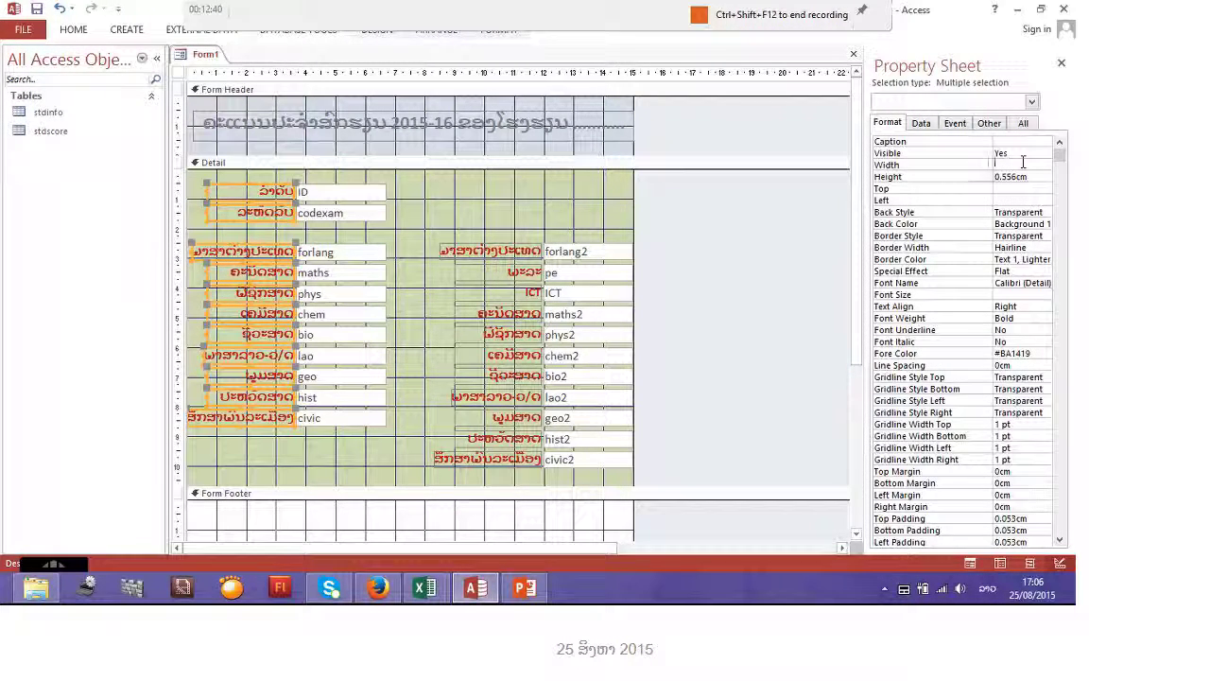
pyautogui.write('3.598cm')
pyautogui.press('Return')
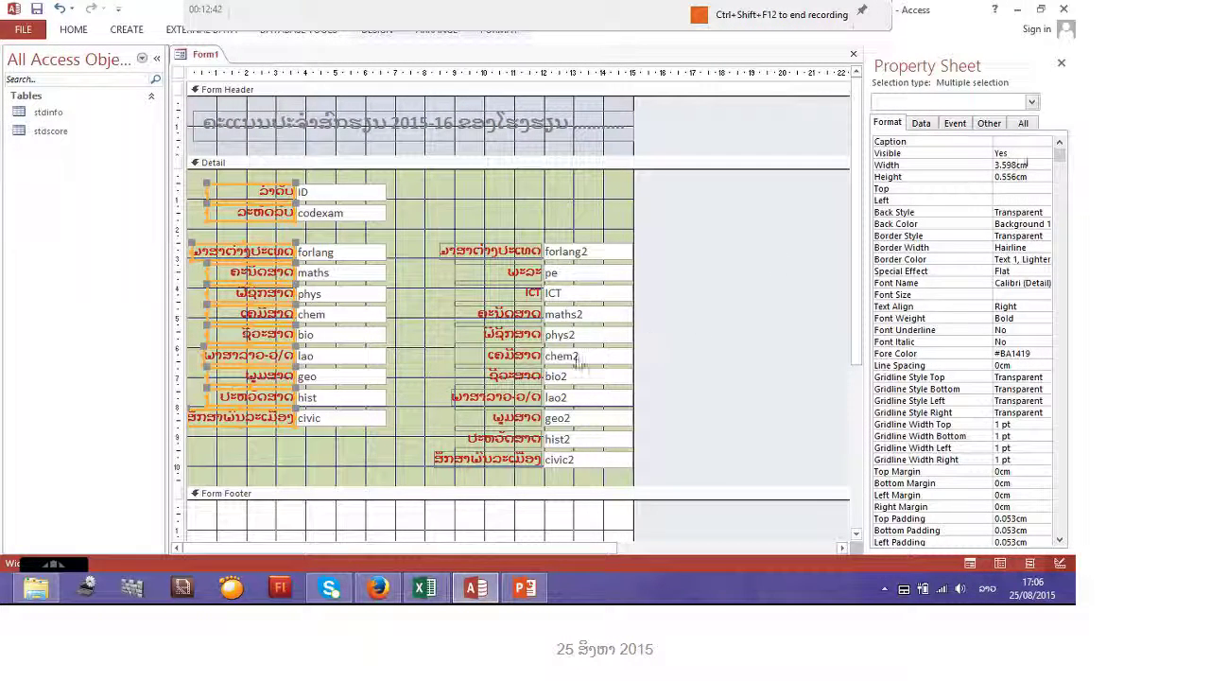
pyautogui.click(412, 477)
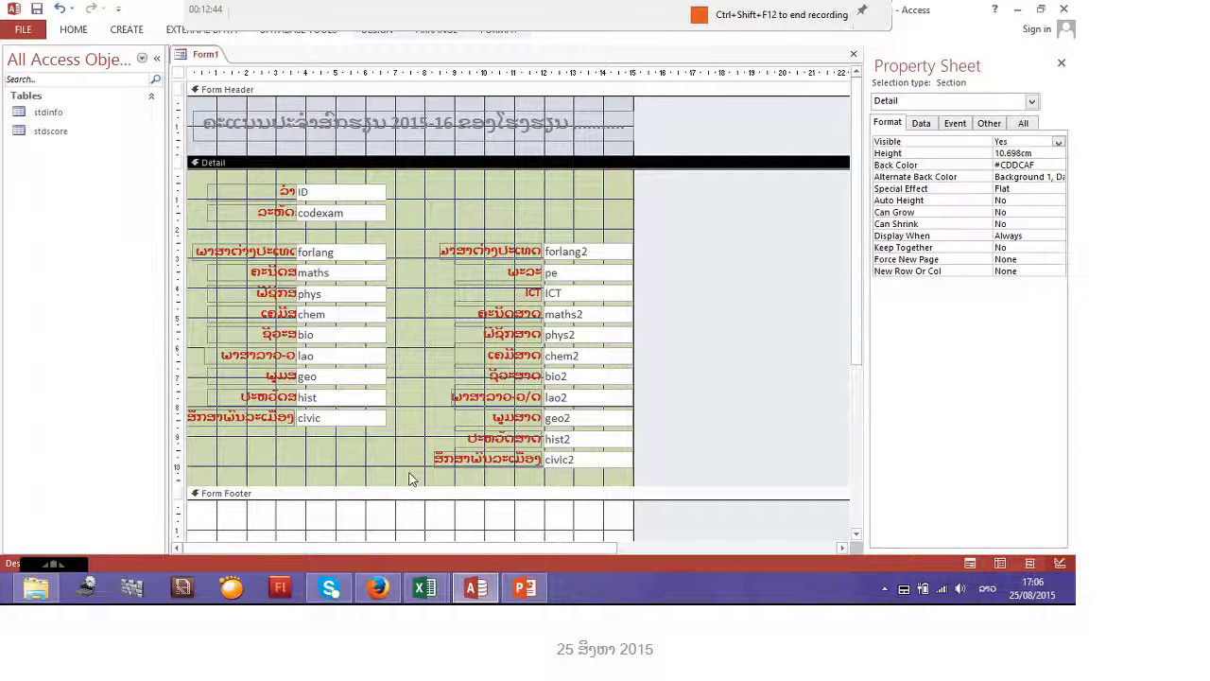
# Step: Check the width of the first-column labels and undo the last width change
pyautogui.moveTo(224, 457); pyautogui.dragTo(276, 182)
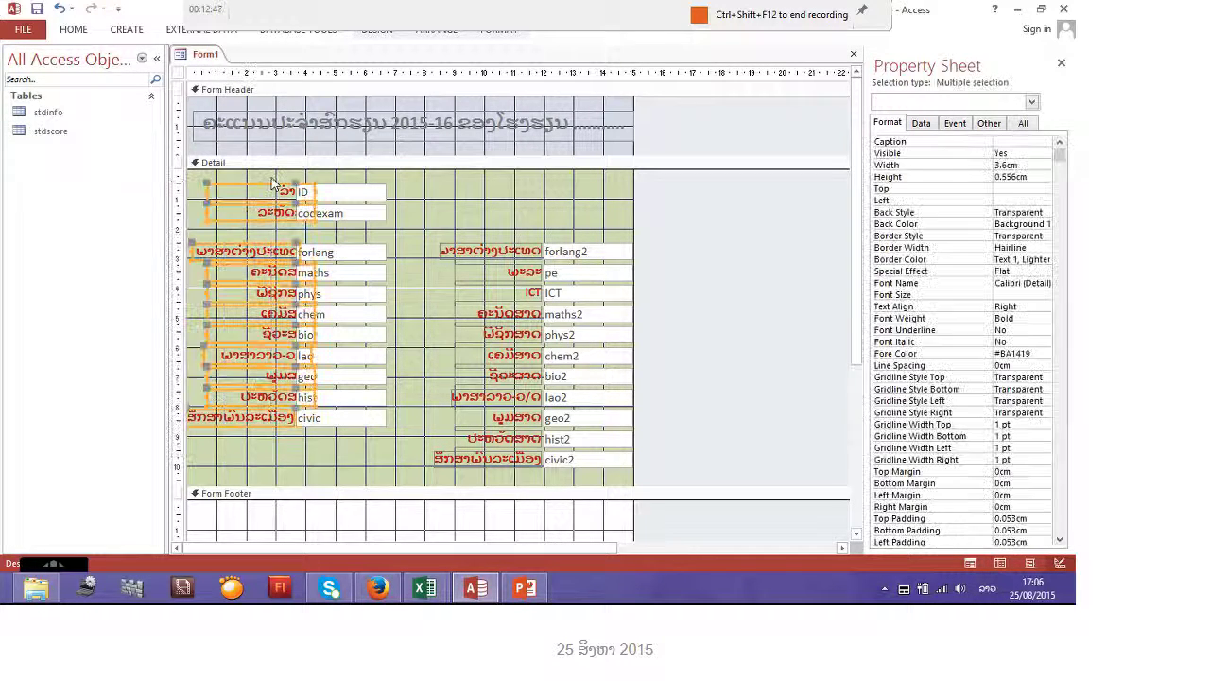
pyautogui.click(1041, 165)
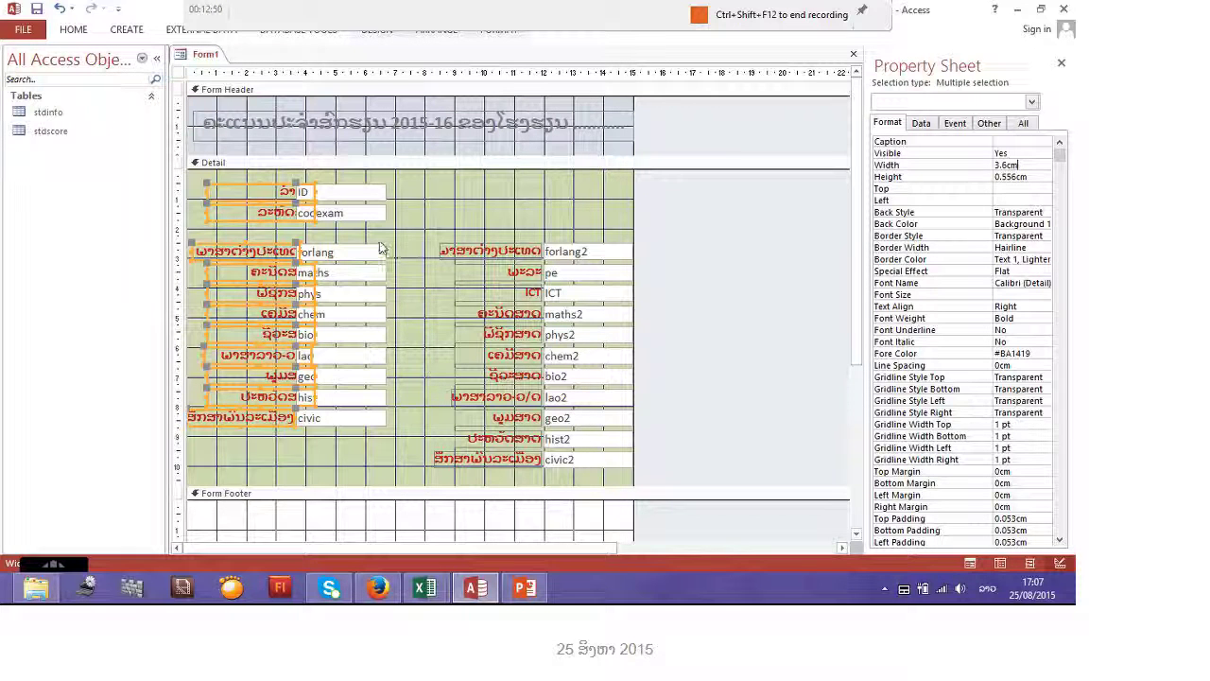
pyautogui.click(402, 226)
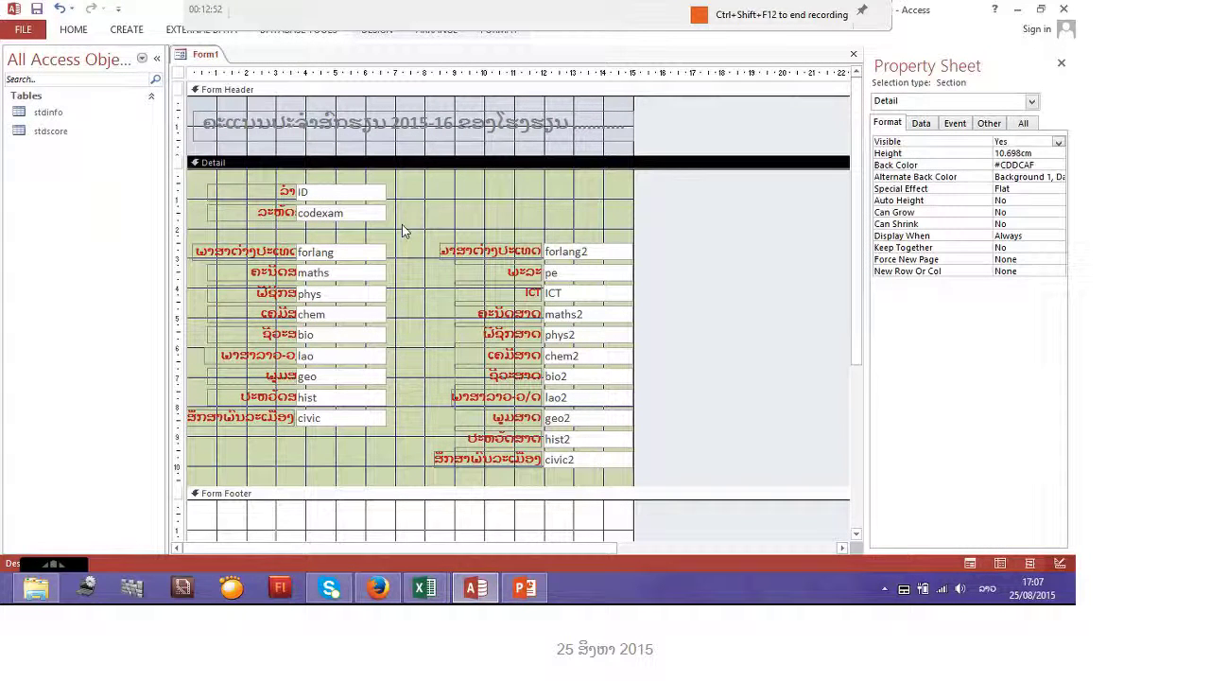
pyautogui.click(59, 10)
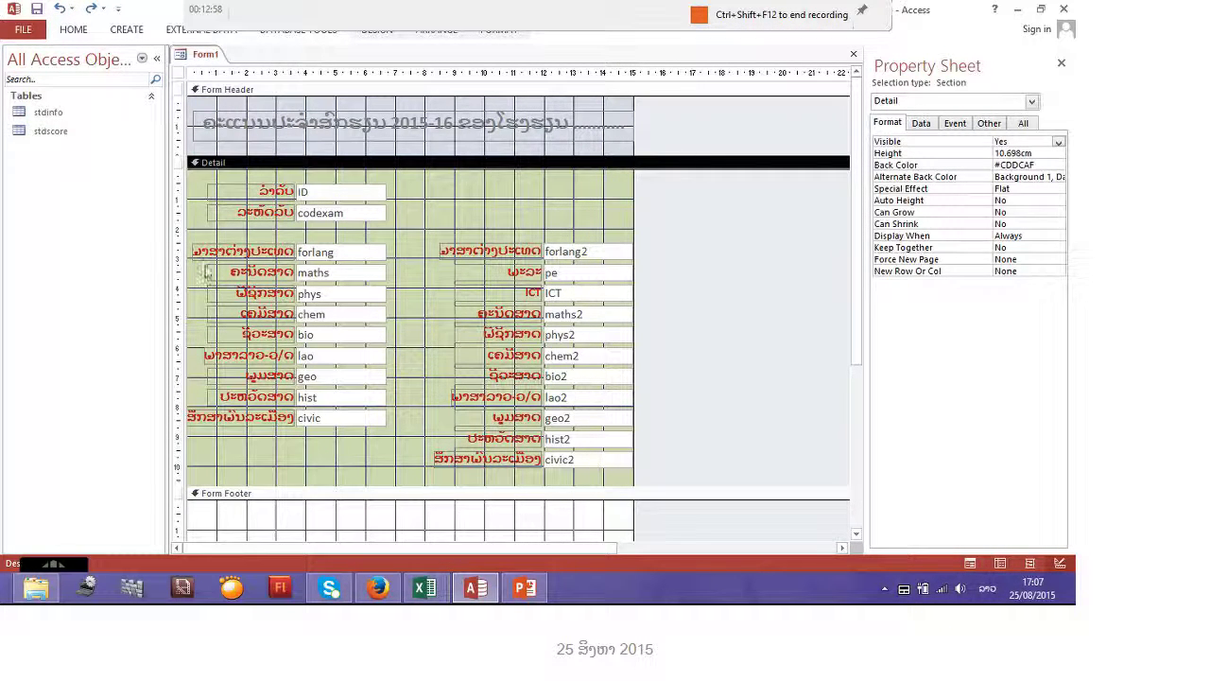
# Step: Extend the forlang label leftward to the form's edge and the forlang2 label leftward to a width of about 3.81 cm
pyautogui.click(197, 251)
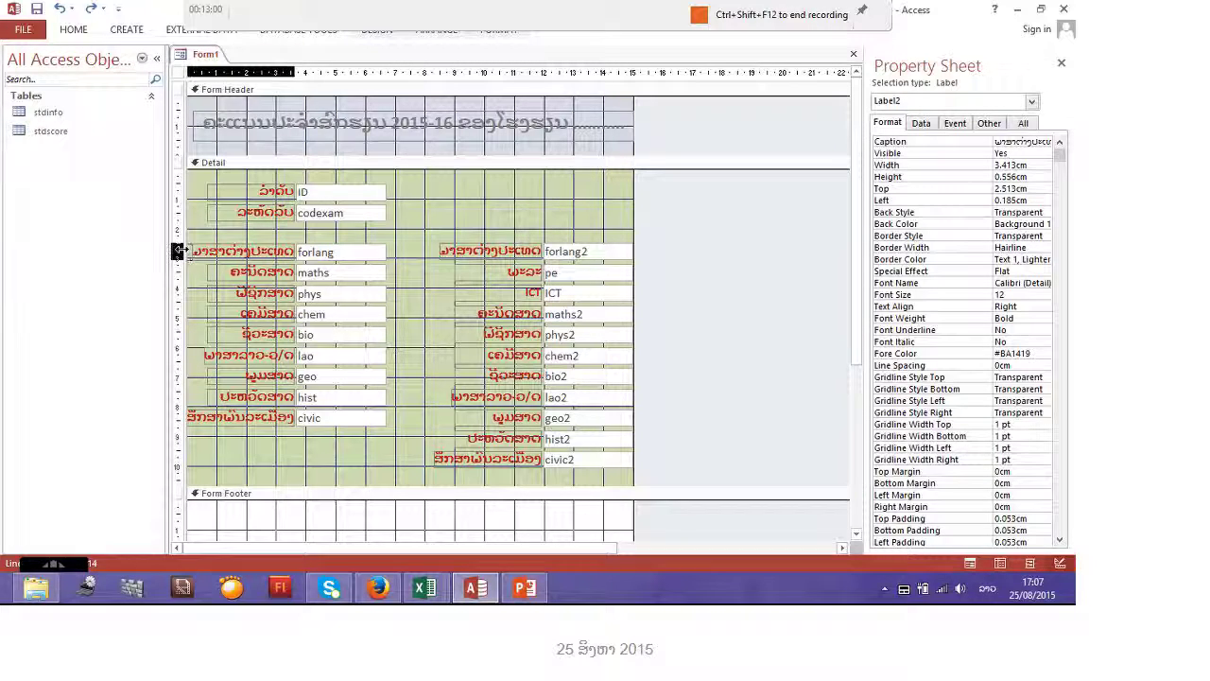
pyautogui.click(469, 256)
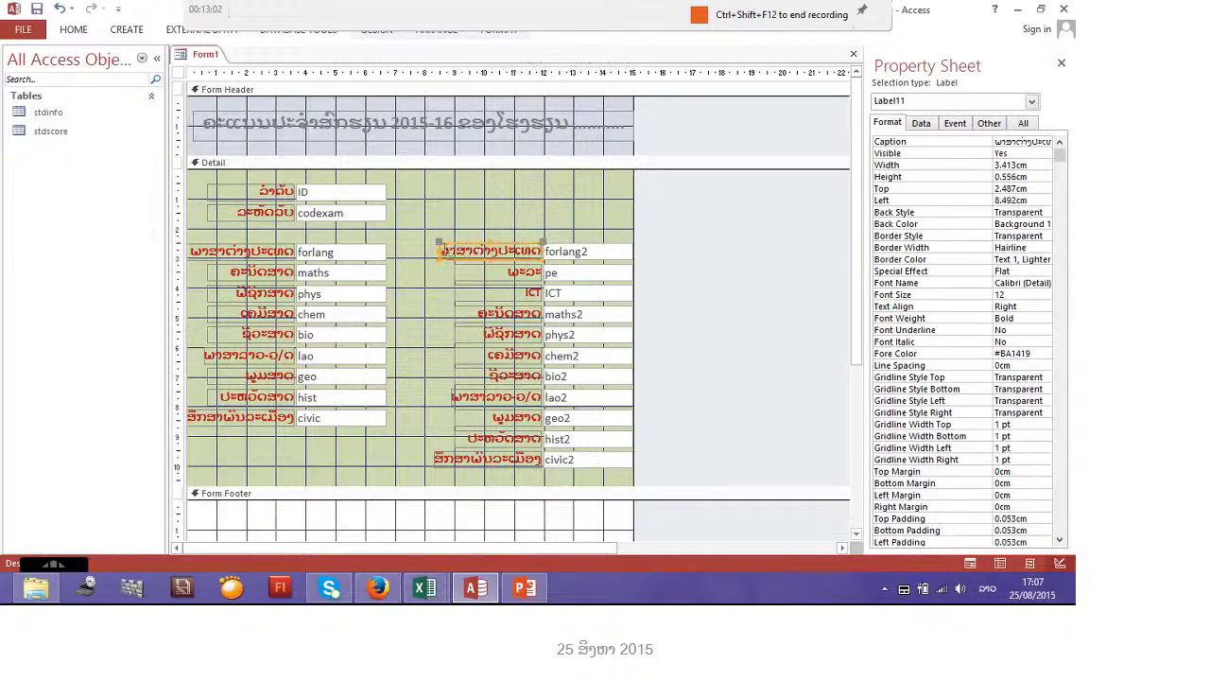
pyautogui.moveTo(438, 250); pyautogui.dragTo(430, 250)
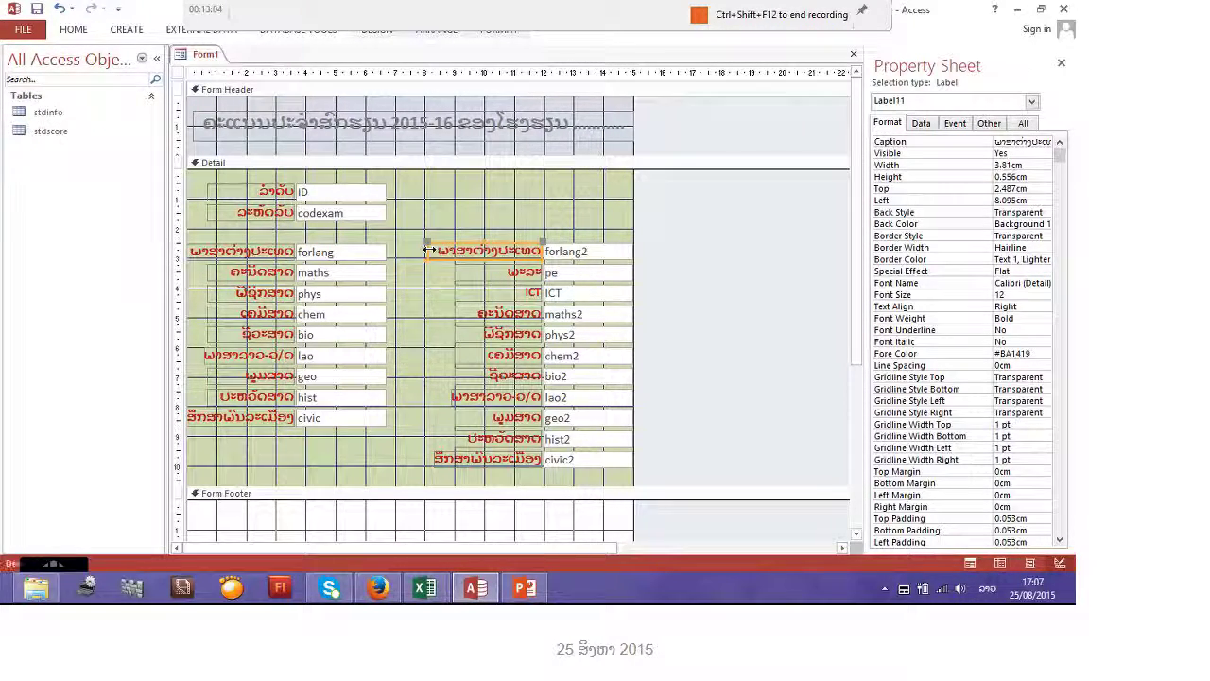
pyautogui.click(424, 364)
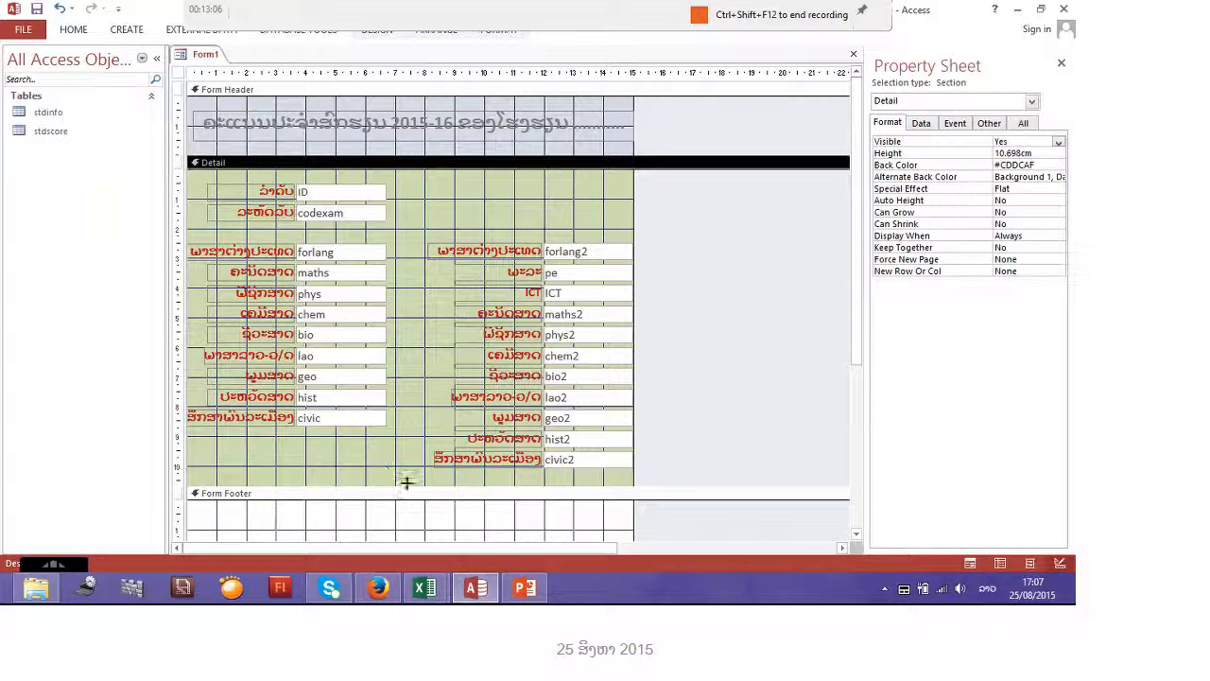
# Step: Try a height of 0.6 cm for all first-column labels and undo the change
pyautogui.moveTo(246, 436); pyautogui.dragTo(290, 175)
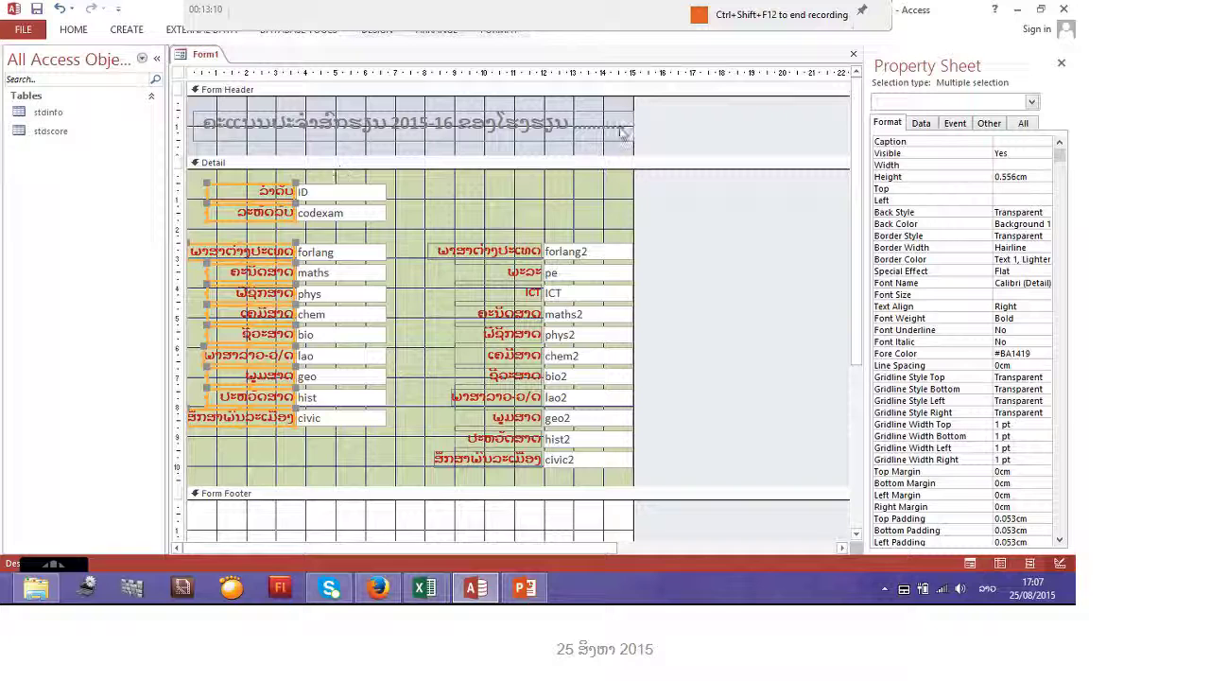
pyautogui.click(1040, 180)
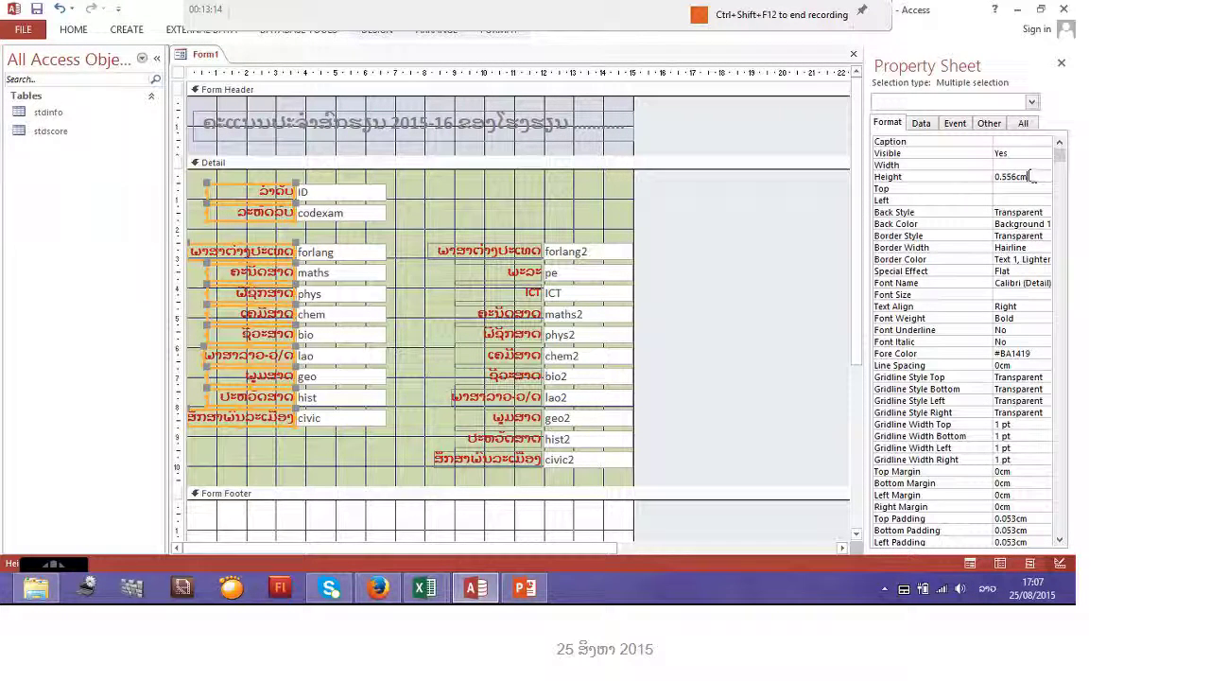
pyautogui.moveTo(1044, 176); pyautogui.dragTo(1004, 179)
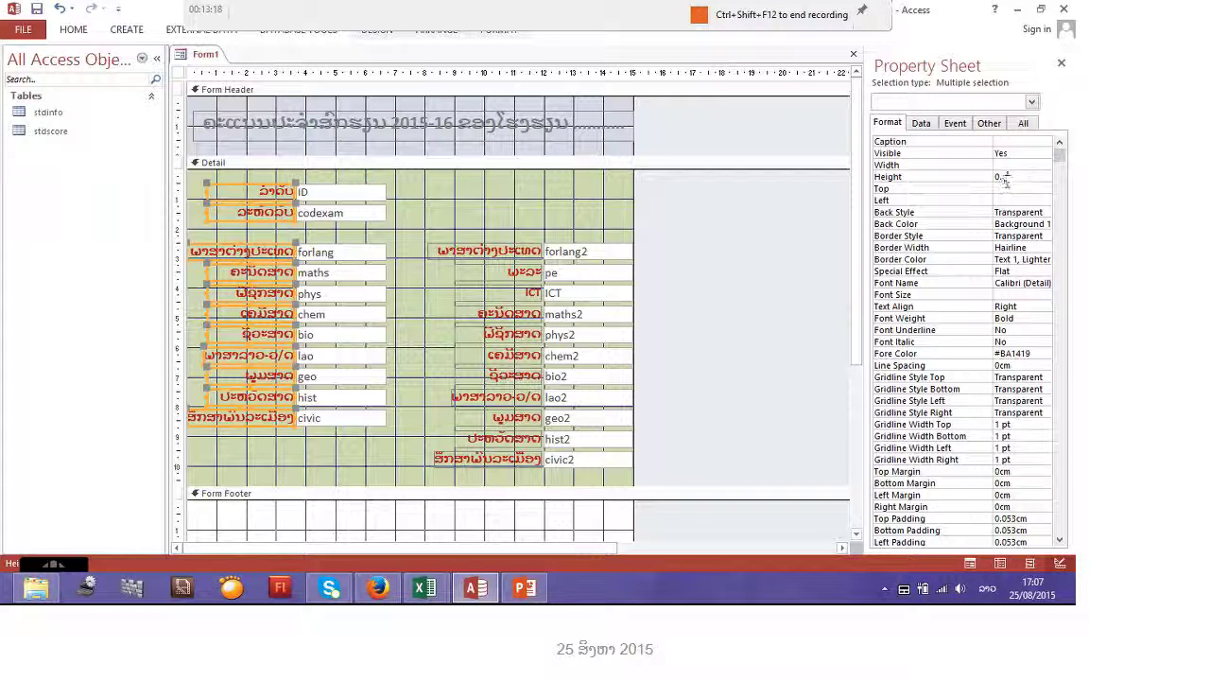
pyautogui.press('BackSpace')
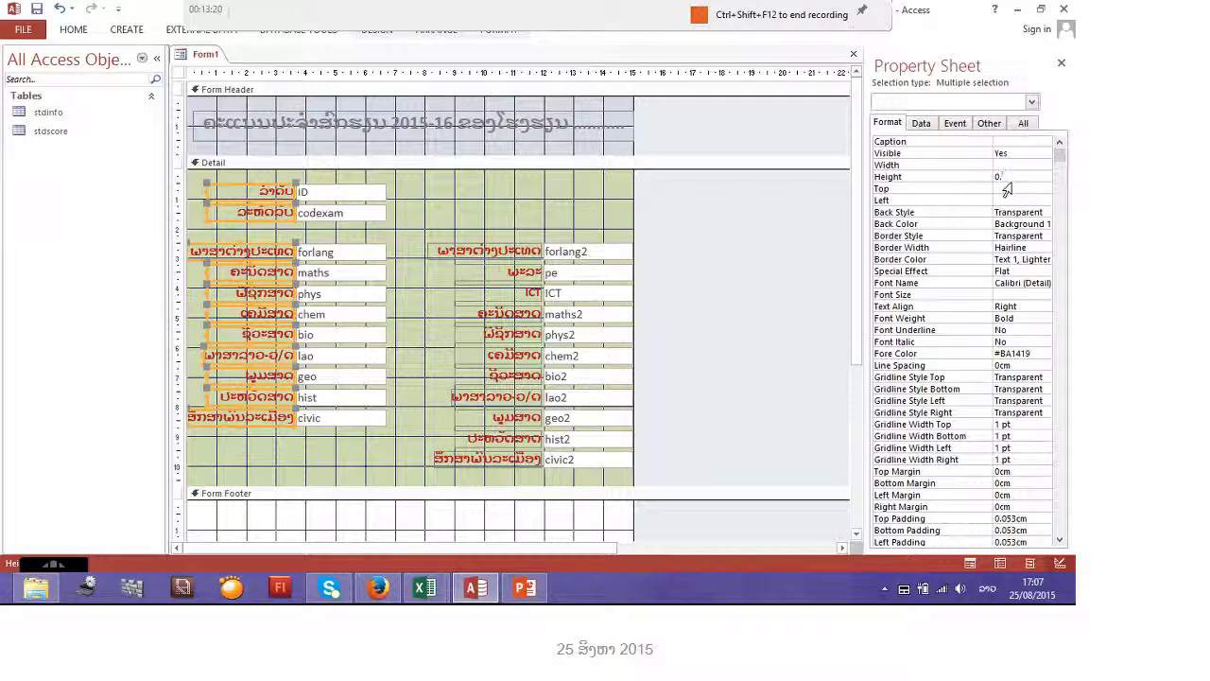
pyautogui.write('6')
pyautogui.click(1038, 187)
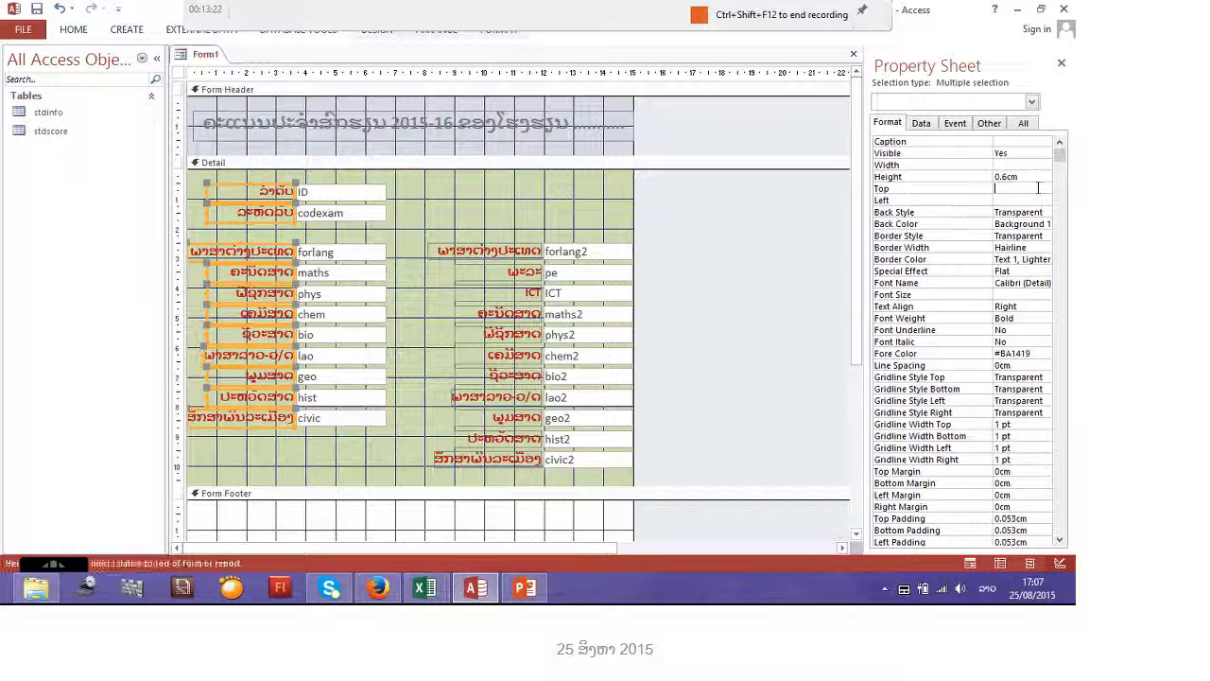
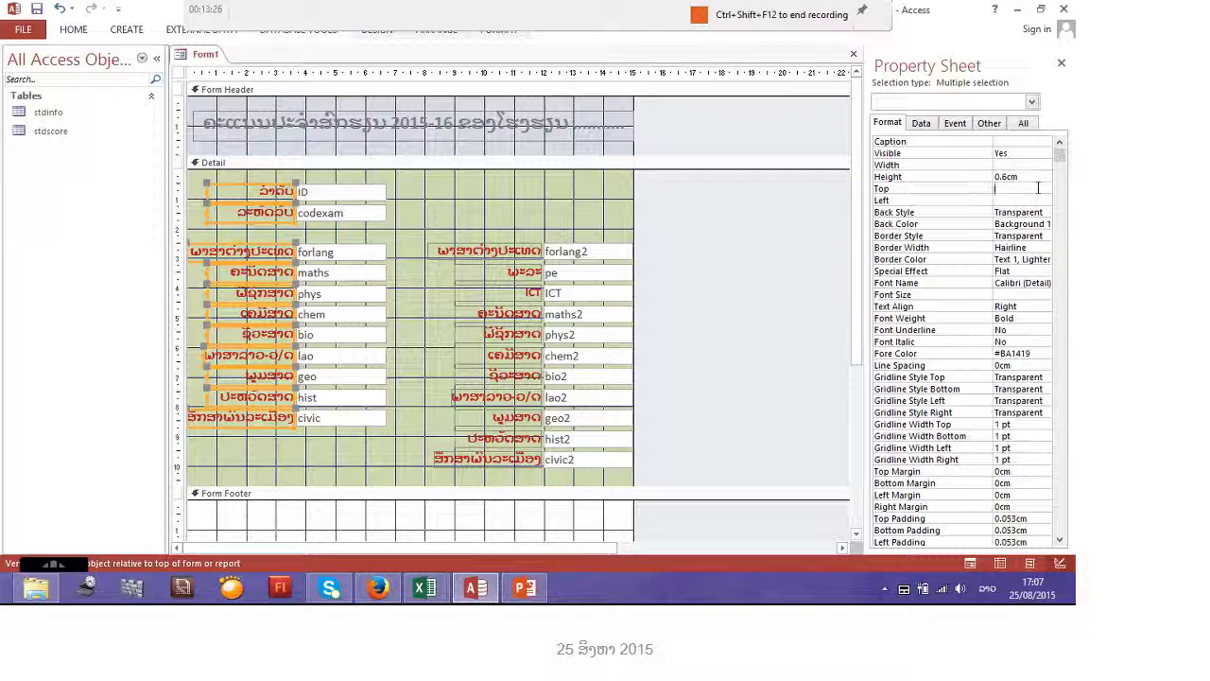
pyautogui.click(58, 9)
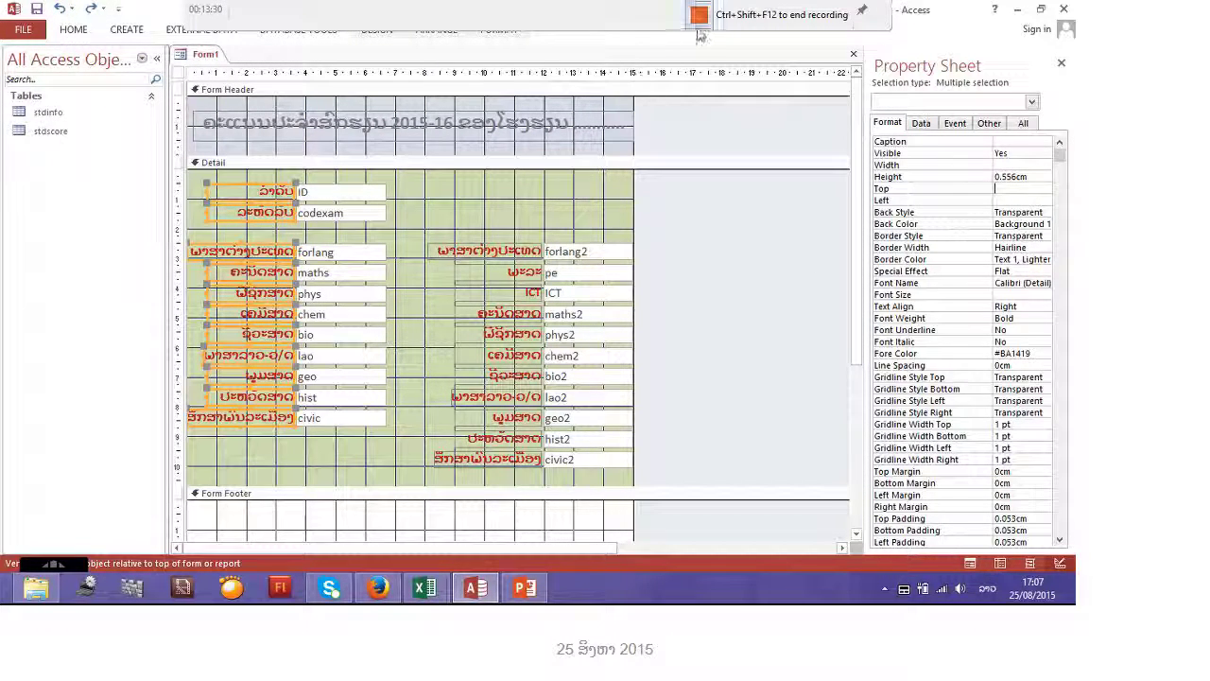
# Step: Try font sizes 11 and 10 for the first-column labels and undo the change
pyautogui.click(73, 30)
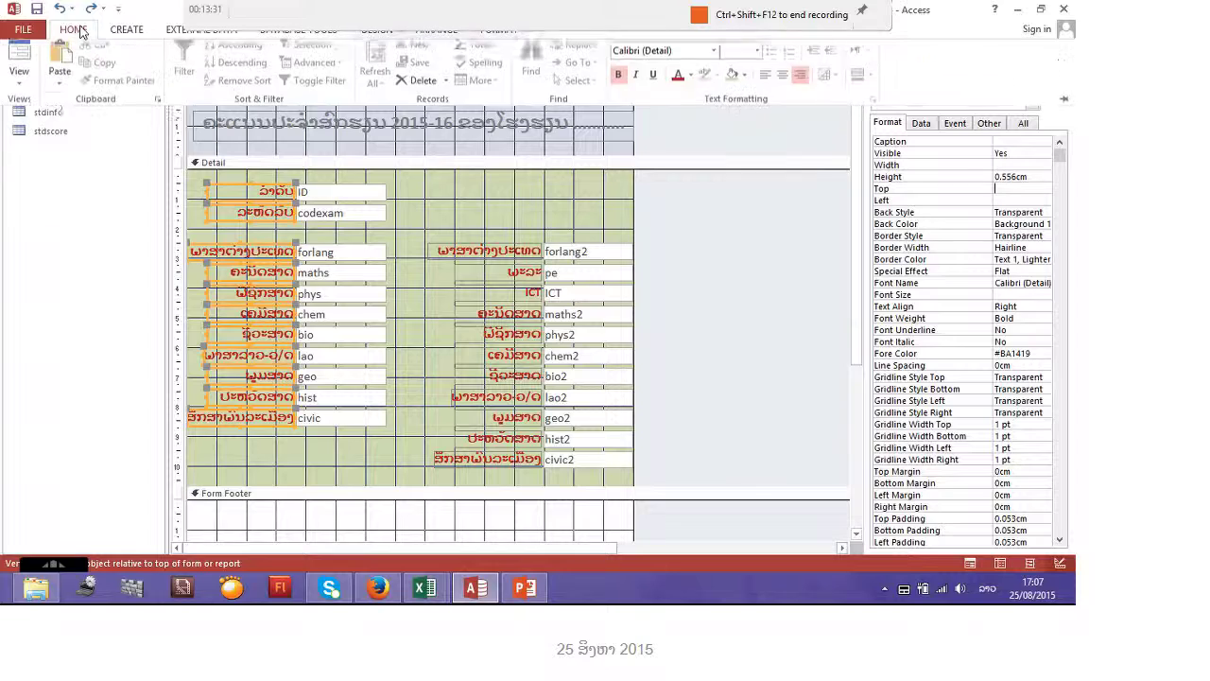
pyautogui.click(756, 58)
pyautogui.click(729, 121)
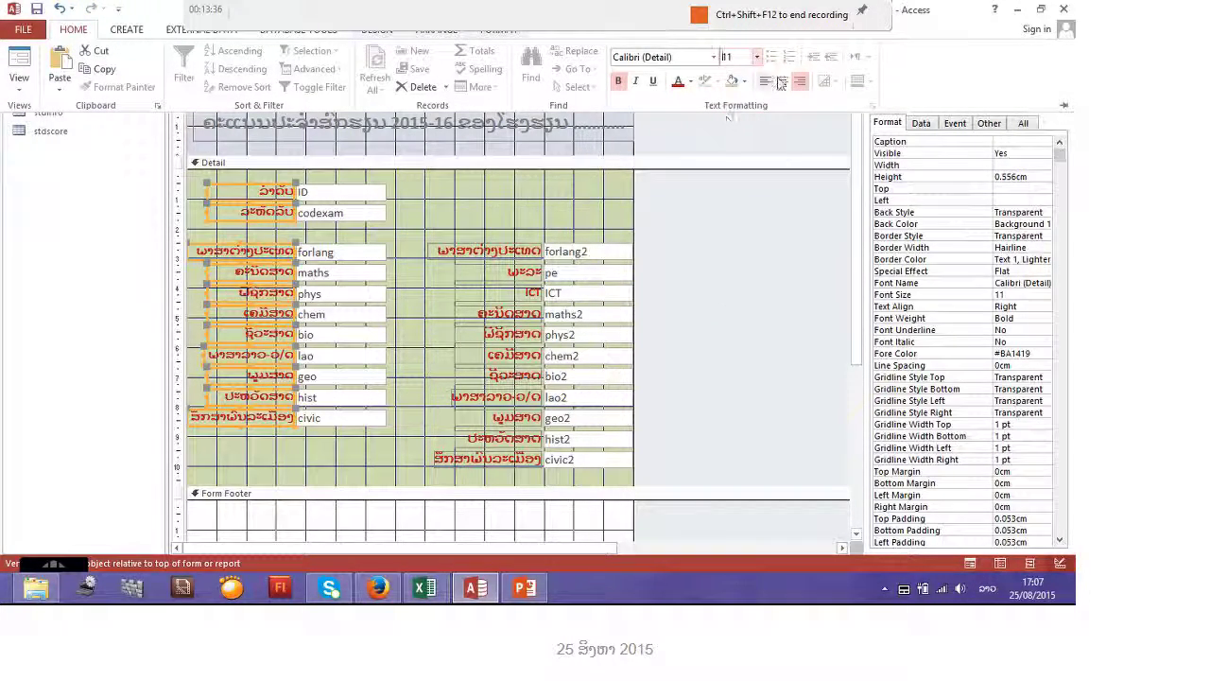
pyautogui.click(760, 58)
pyautogui.click(730, 111)
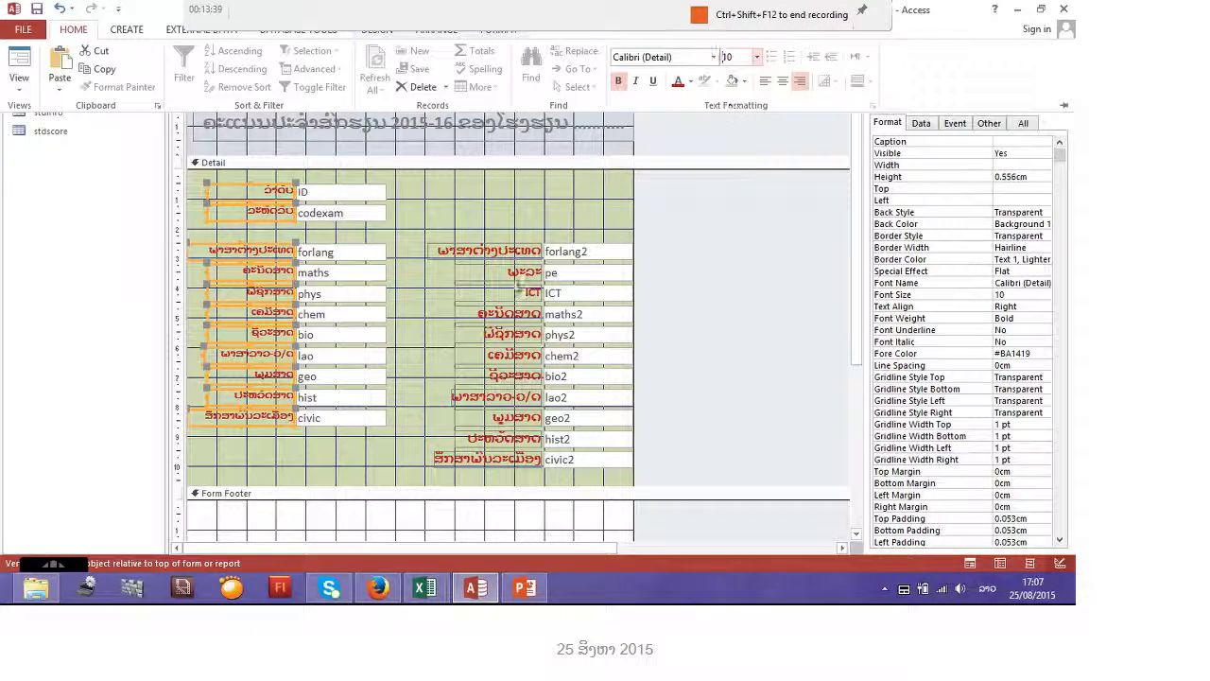
pyautogui.click(60, 8)
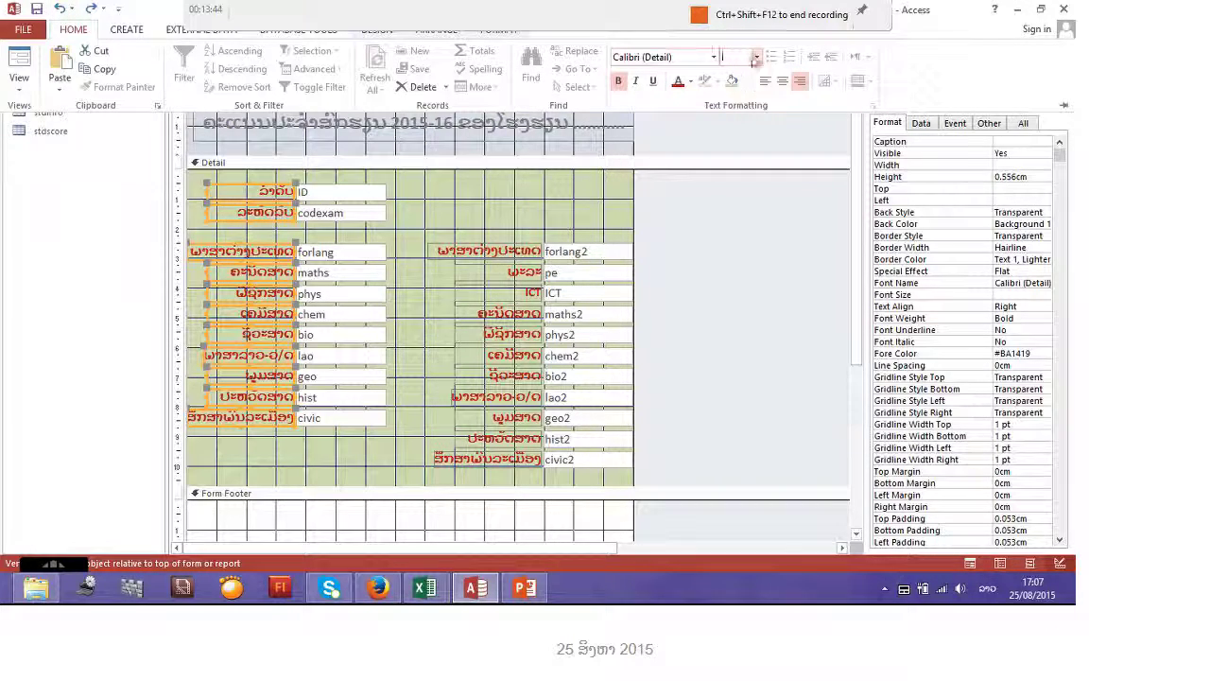
# Step: Set the font size of the labels in both the first and the second column to 11
pyautogui.click(756, 58)
pyautogui.click(732, 144)
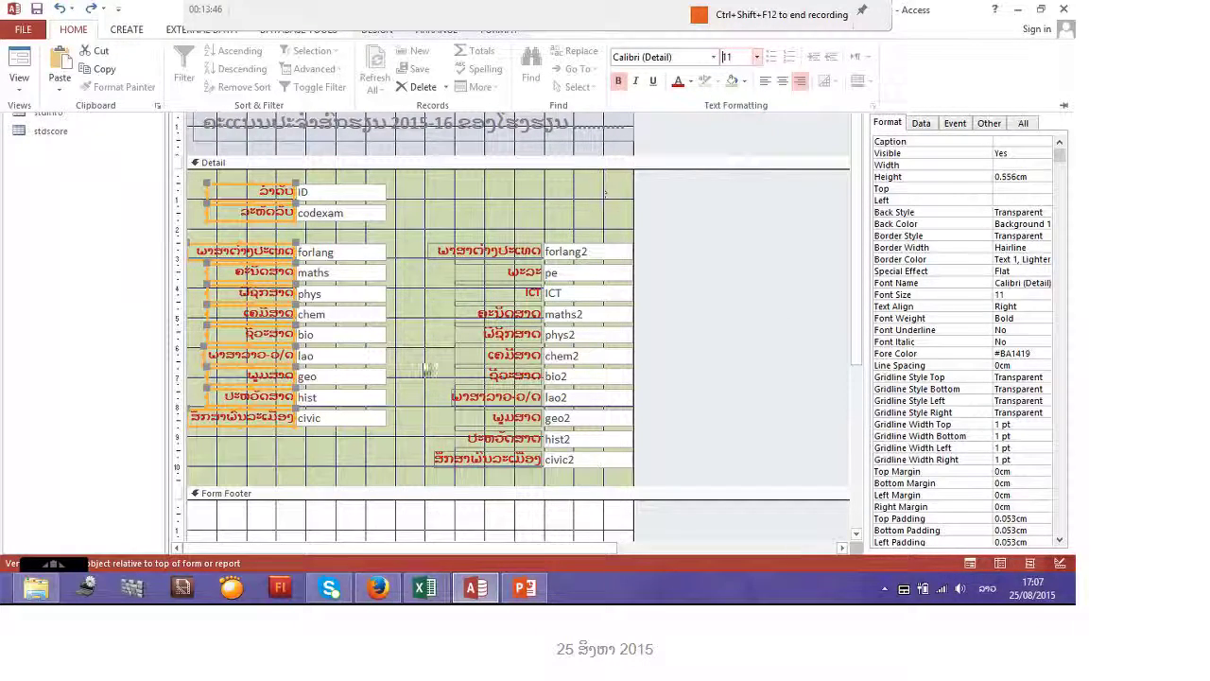
pyautogui.click(504, 244)
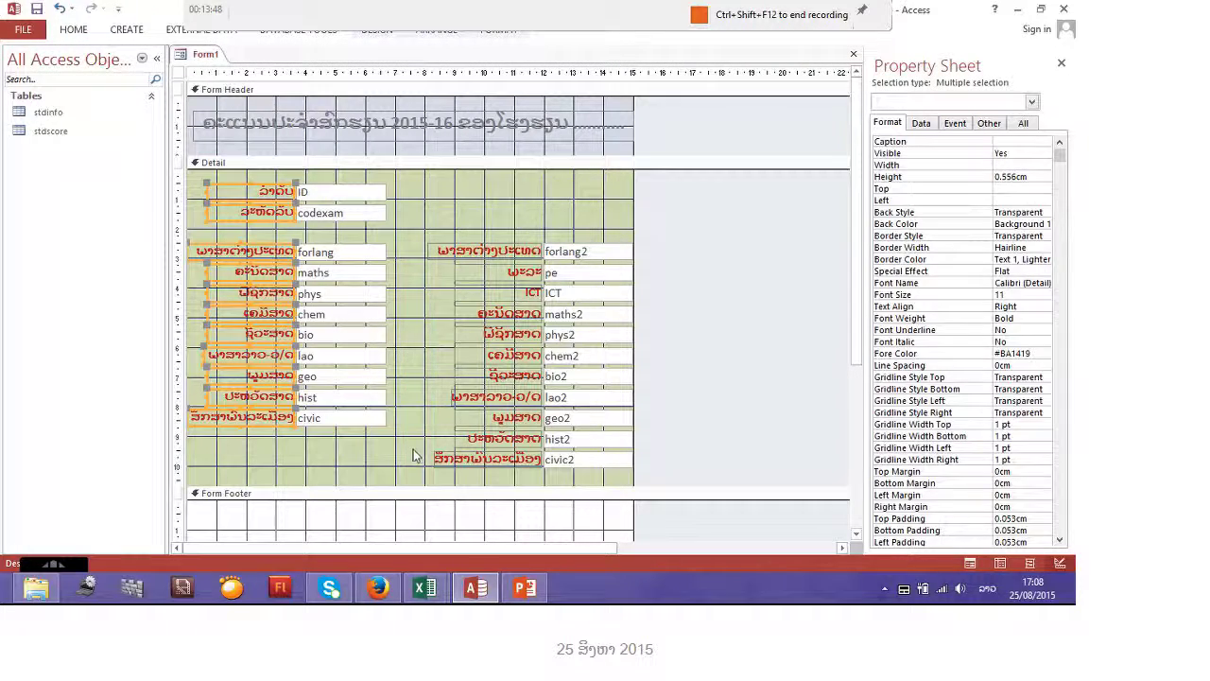
pyautogui.moveTo(418, 466); pyautogui.dragTo(502, 243)
pyautogui.press('alt')
pyautogui.press('h')
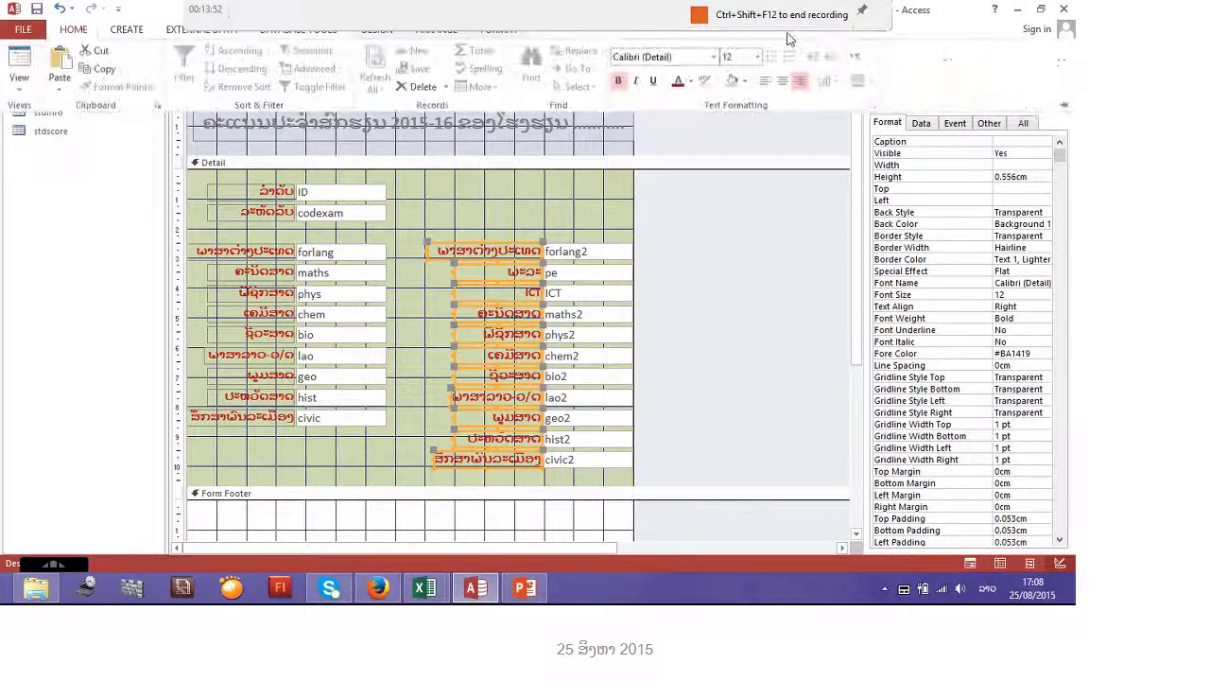
pyautogui.click(757, 56)
pyautogui.click(728, 125)
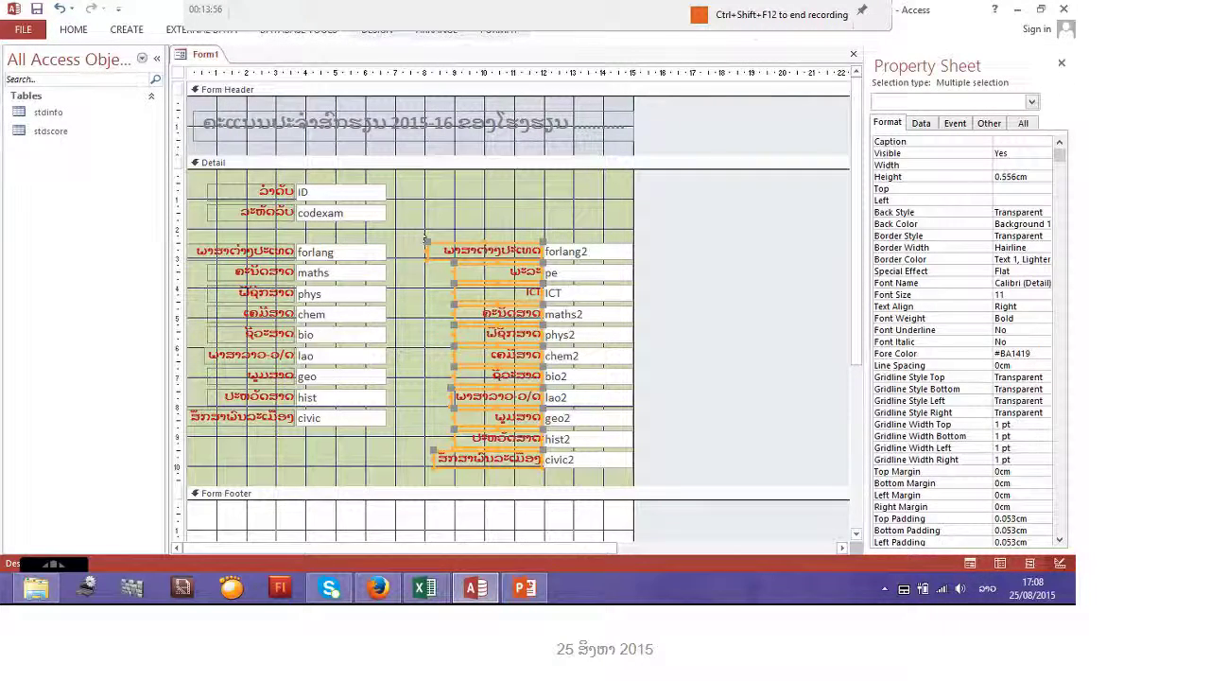
# Step: Move all subject labels and text boxes in both columns, from forlang and forlang2 downward, slightly down together
pyautogui.click(358, 240)
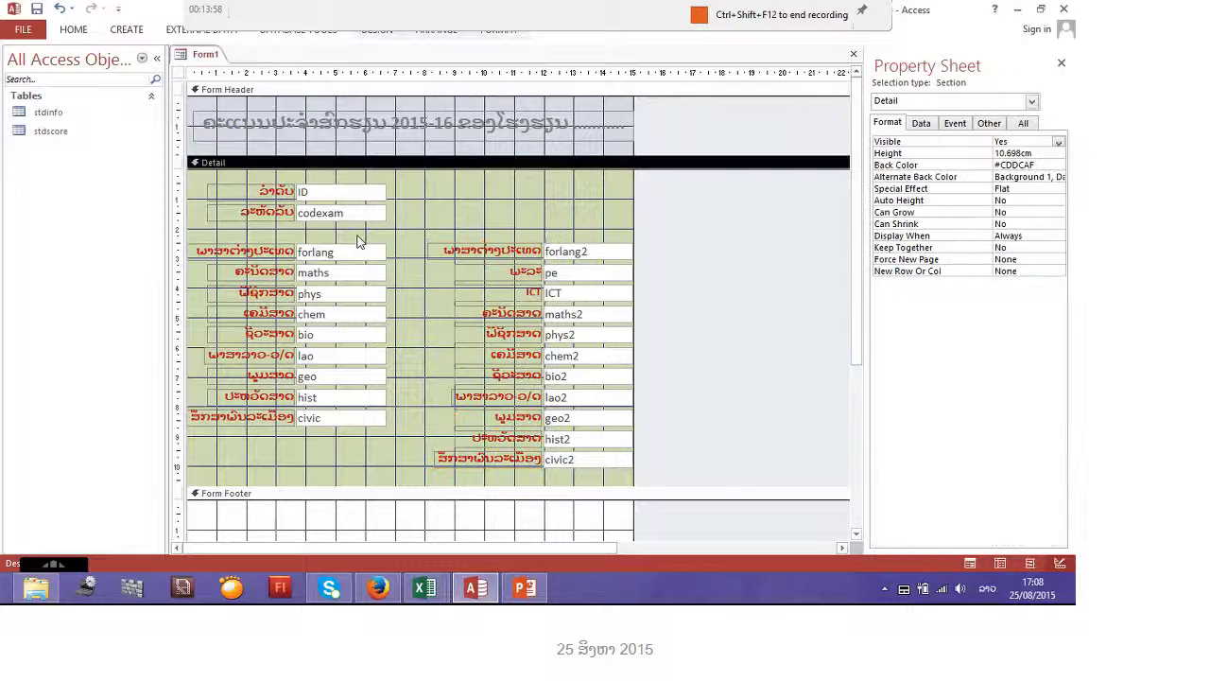
pyautogui.moveTo(217, 474); pyautogui.dragTo(608, 251)
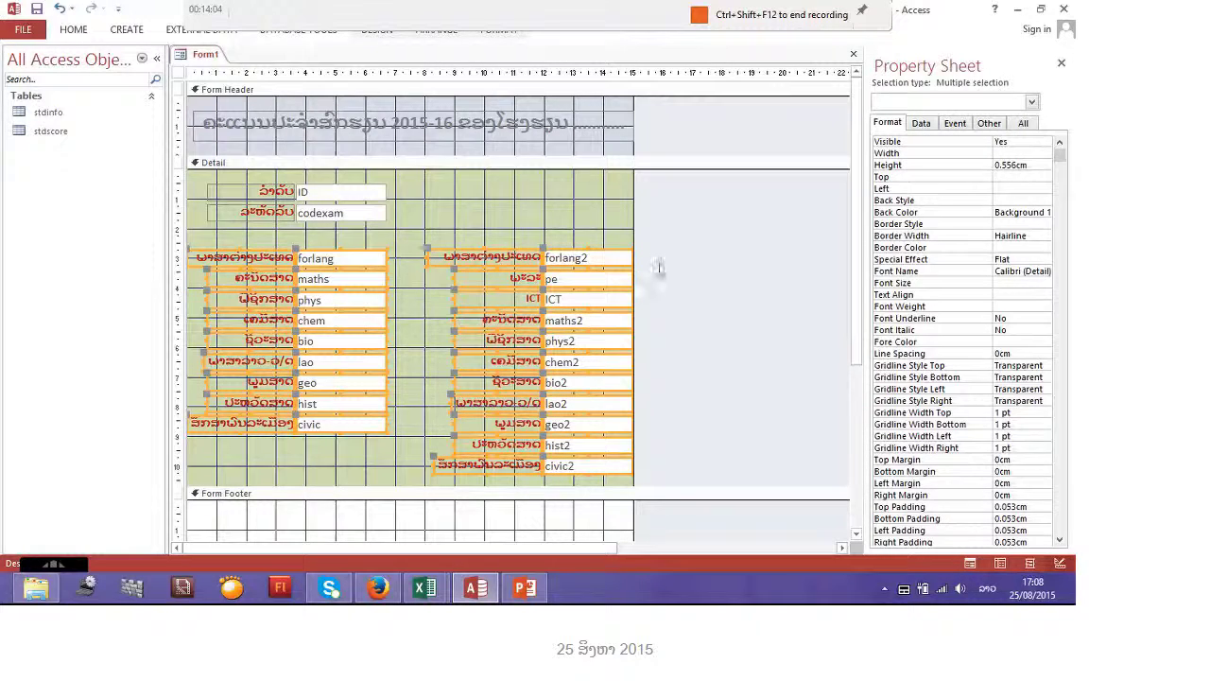
pyautogui.click(537, 238)
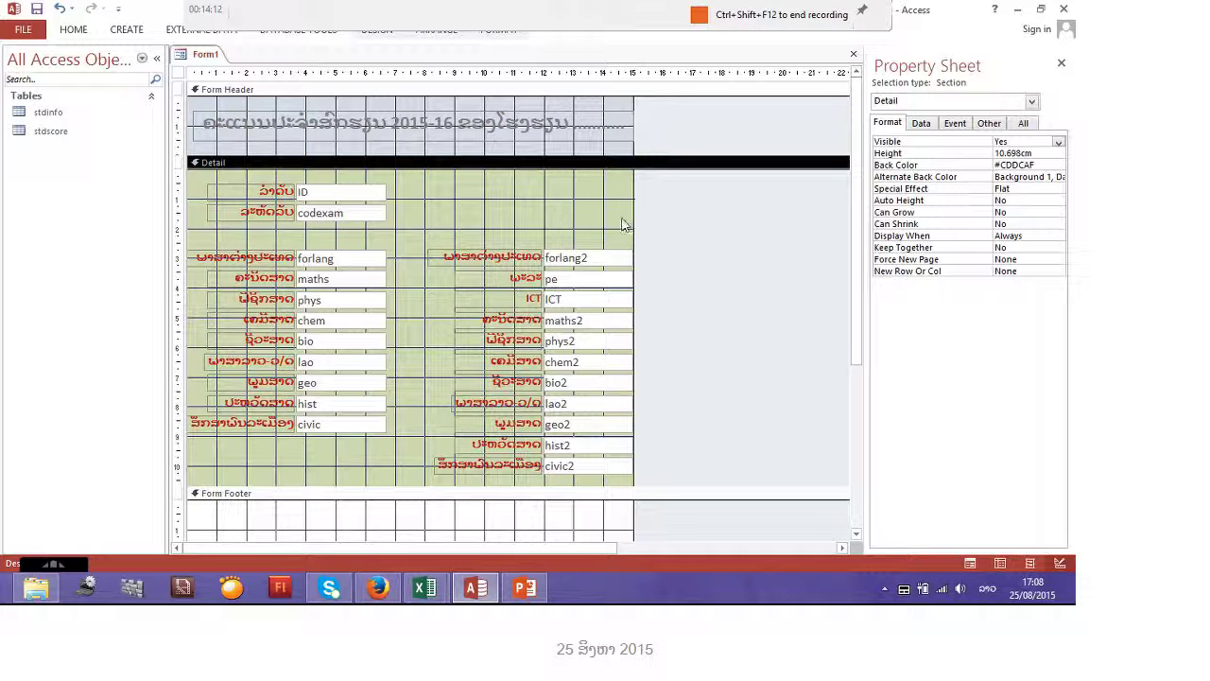
# Step: Narrow the forlang to civic text boxes to about 1.41 cm and shorten the forlang2 to civic2 text boxes from their right edge
pyautogui.moveTo(387, 445); pyautogui.dragTo(339, 257)
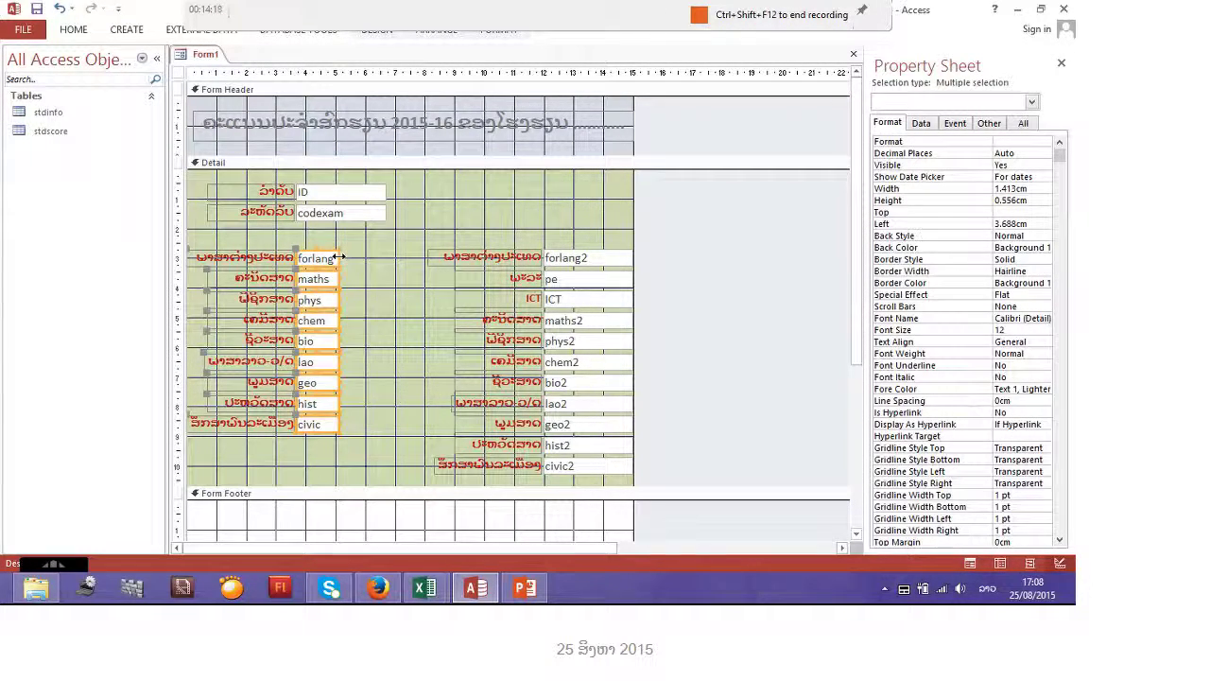
pyautogui.moveTo(574, 484); pyautogui.dragTo(634, 248)
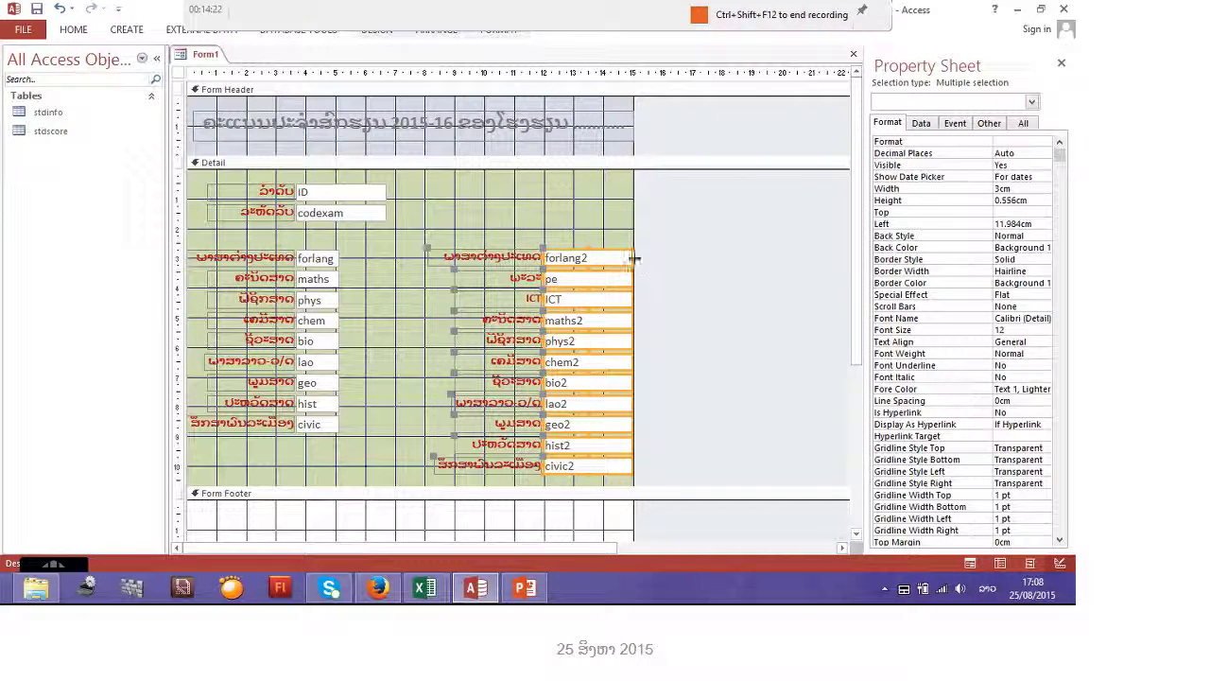
pyautogui.click(634, 258)
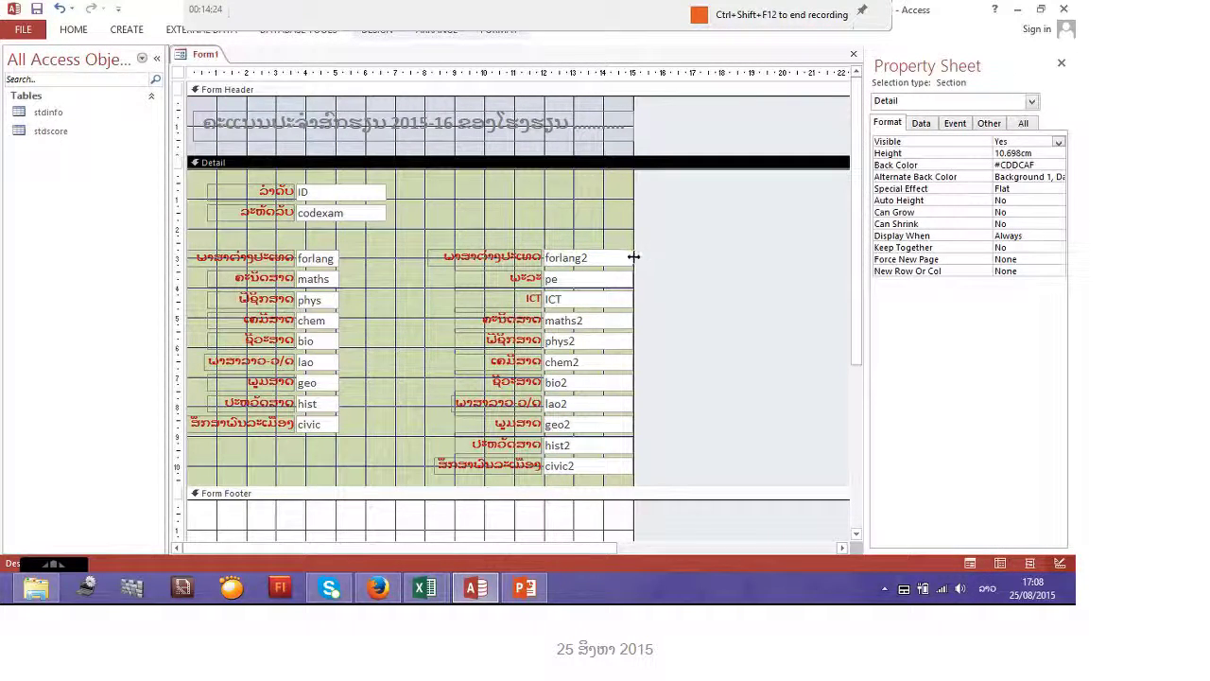
pyautogui.moveTo(595, 484); pyautogui.dragTo(594, 256)
pyautogui.click(619, 236)
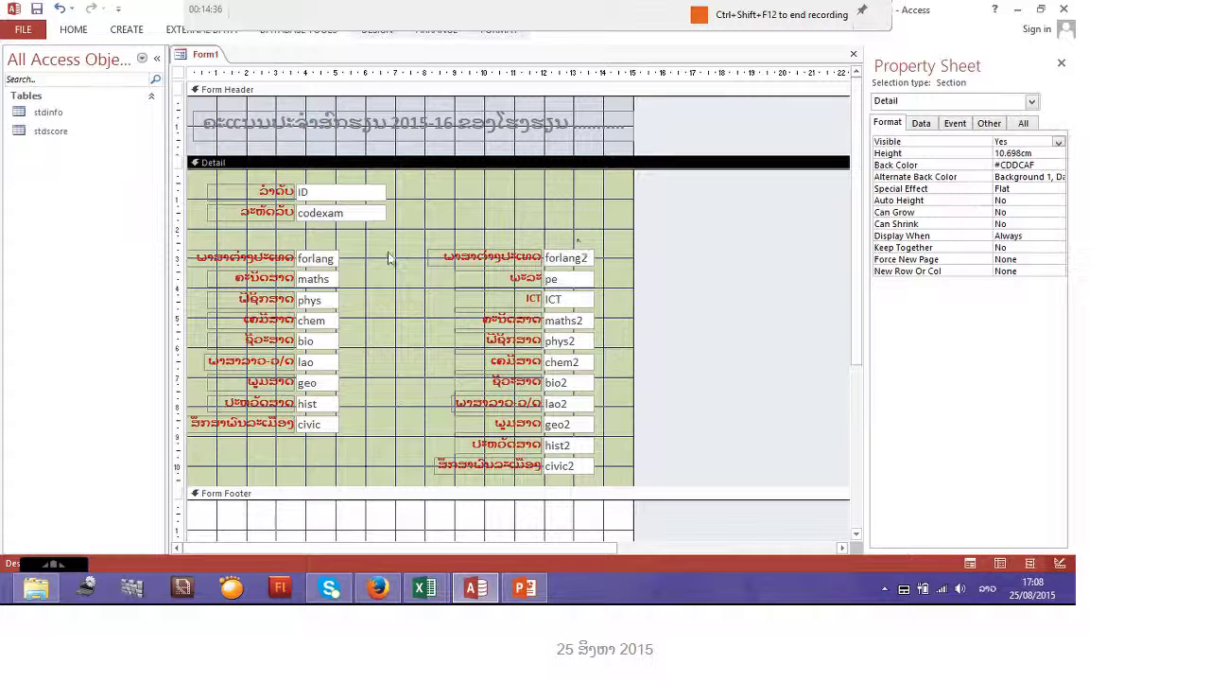
# Step: Add a new label just above the forlang label and start its caption with ຄະແນນ
pyautogui.click(74, 31)
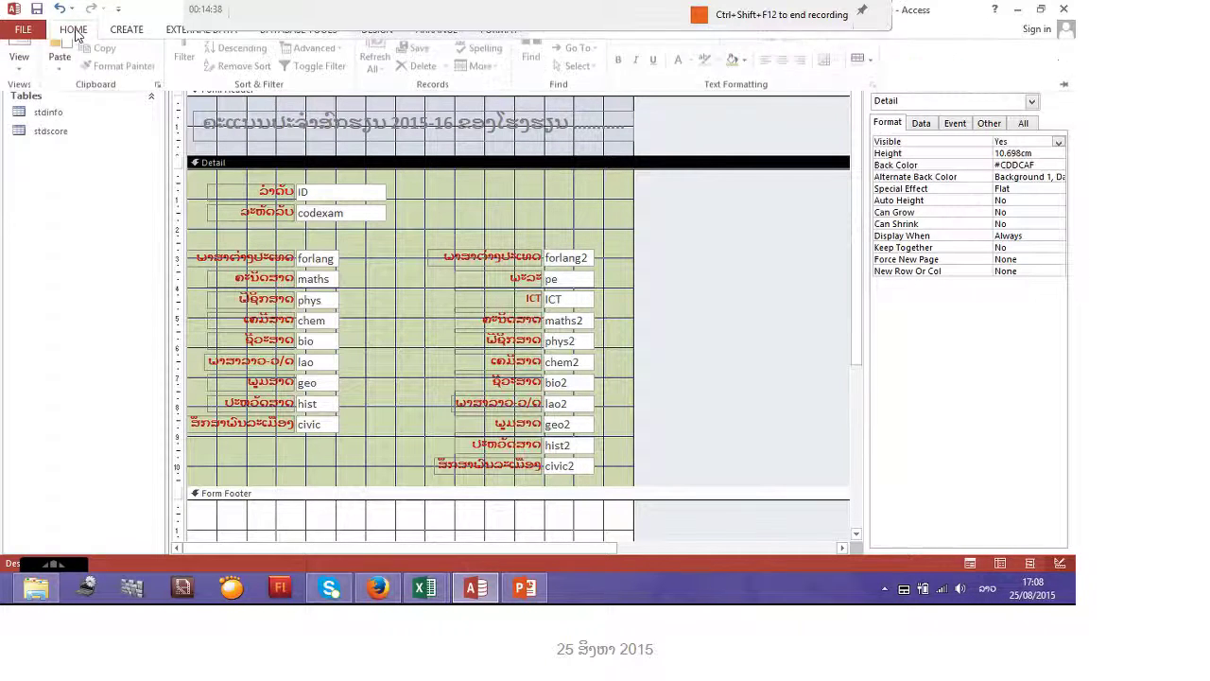
pyautogui.click(369, 34)
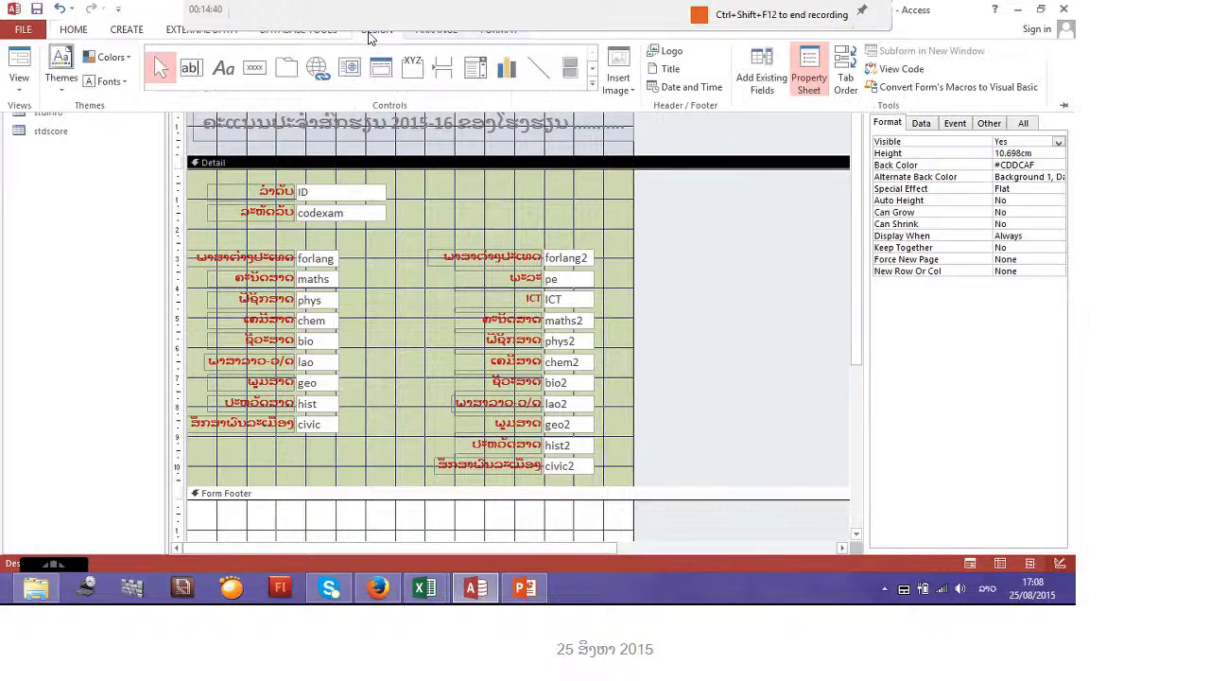
pyautogui.click(223, 67)
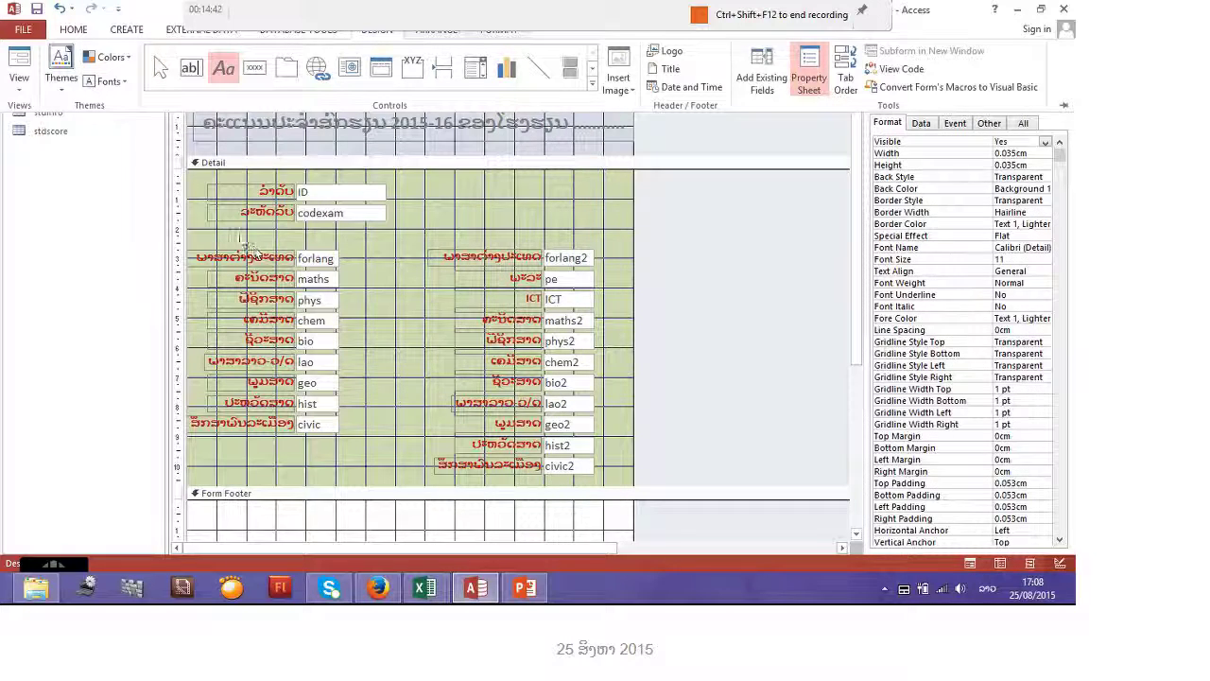
pyautogui.press('Escape')
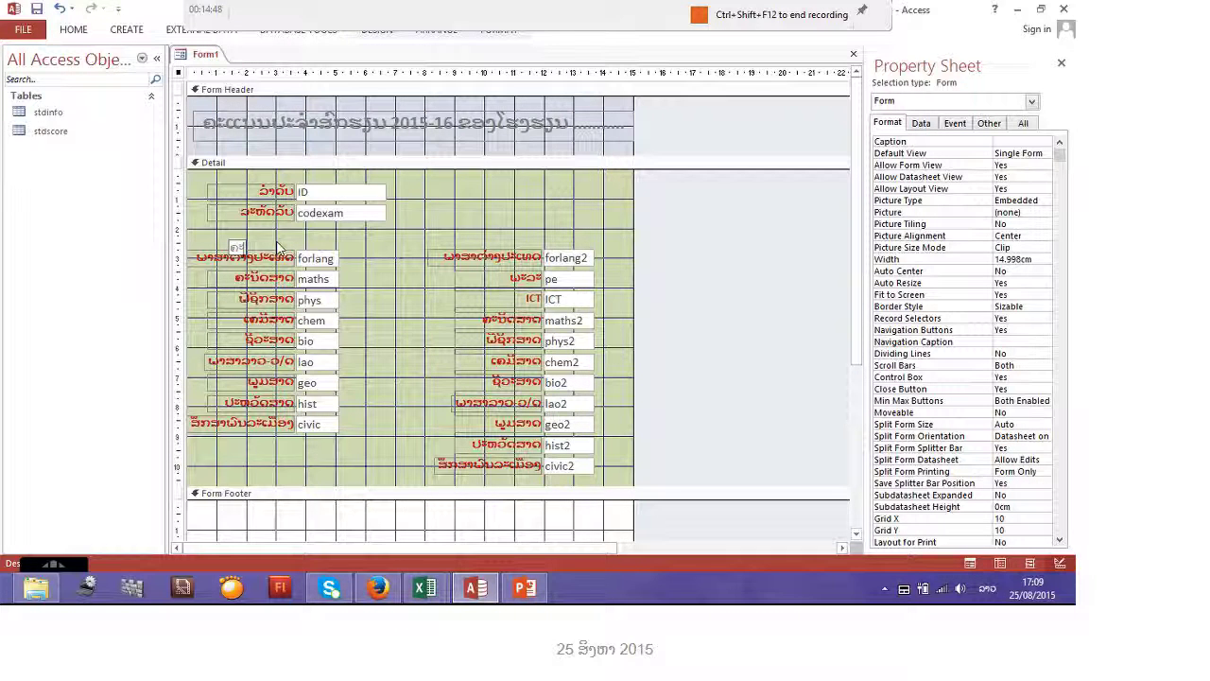
pyautogui.write('ະລາງປ')
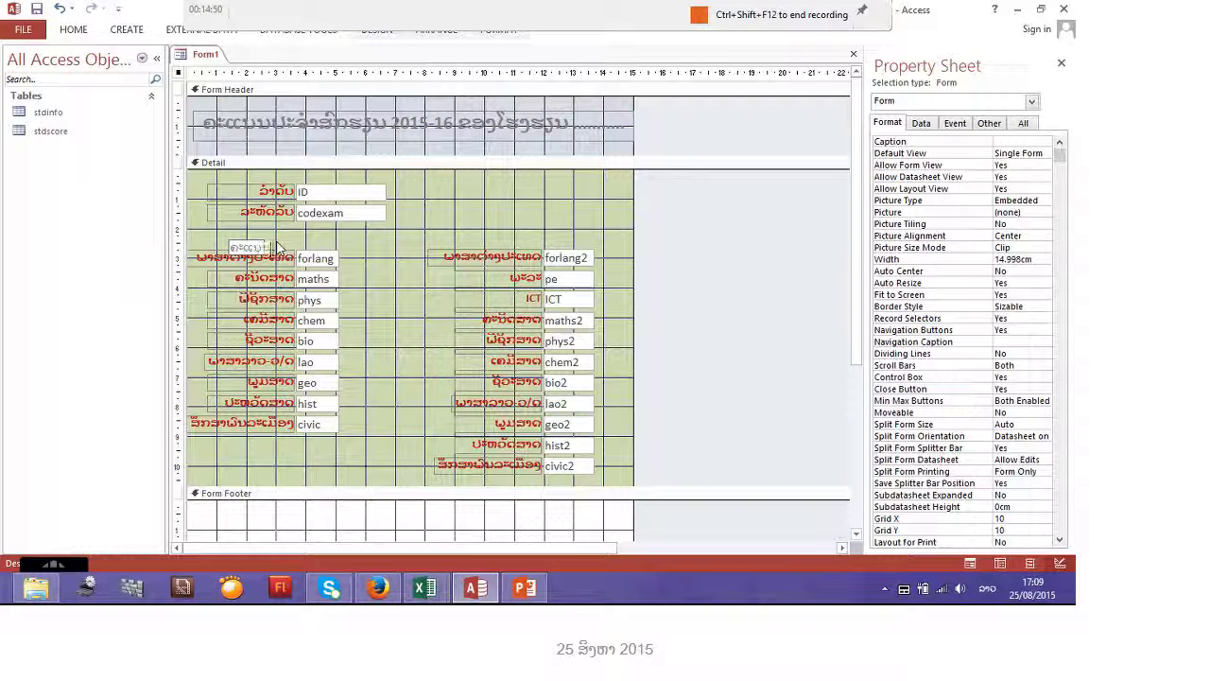
pyautogui.write('ະຈ')
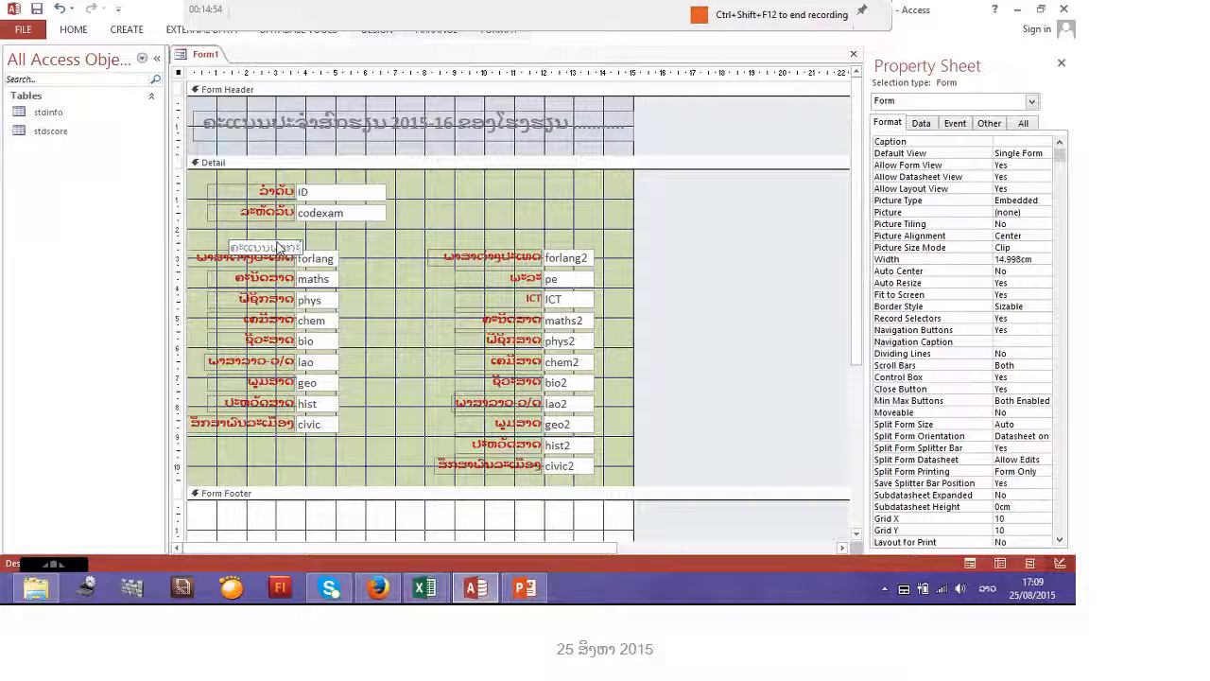
pyautogui.press('BackSpace')
pyautogui.press('BackSpace')
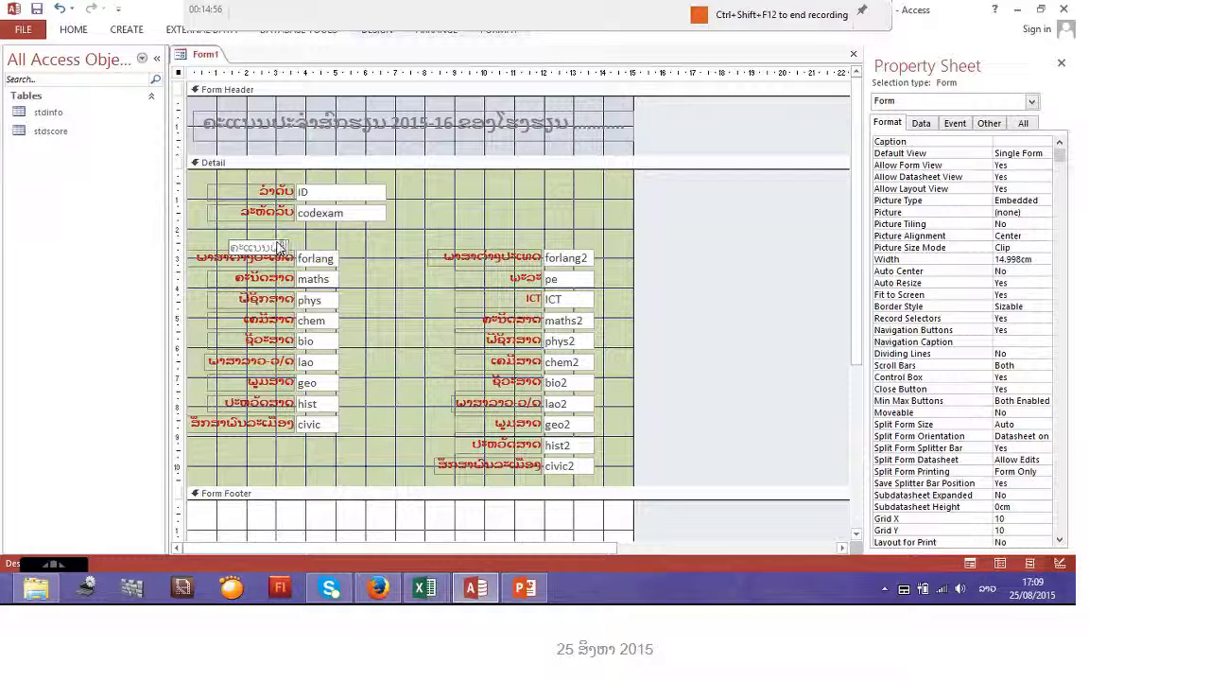
pyautogui.press('BackSpace')
pyautogui.press('BackSpace')
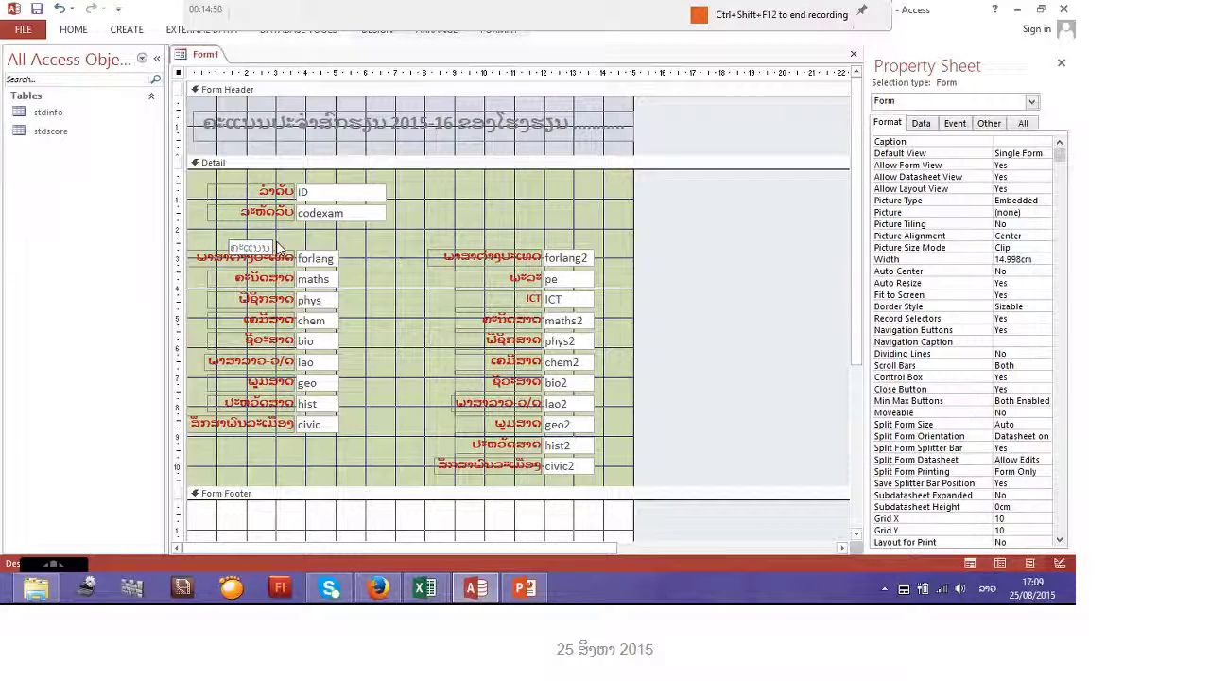
# Step: Switch to the student register workbook in Excel and check the heading above the yearly score columns
pyautogui.click(434, 594)
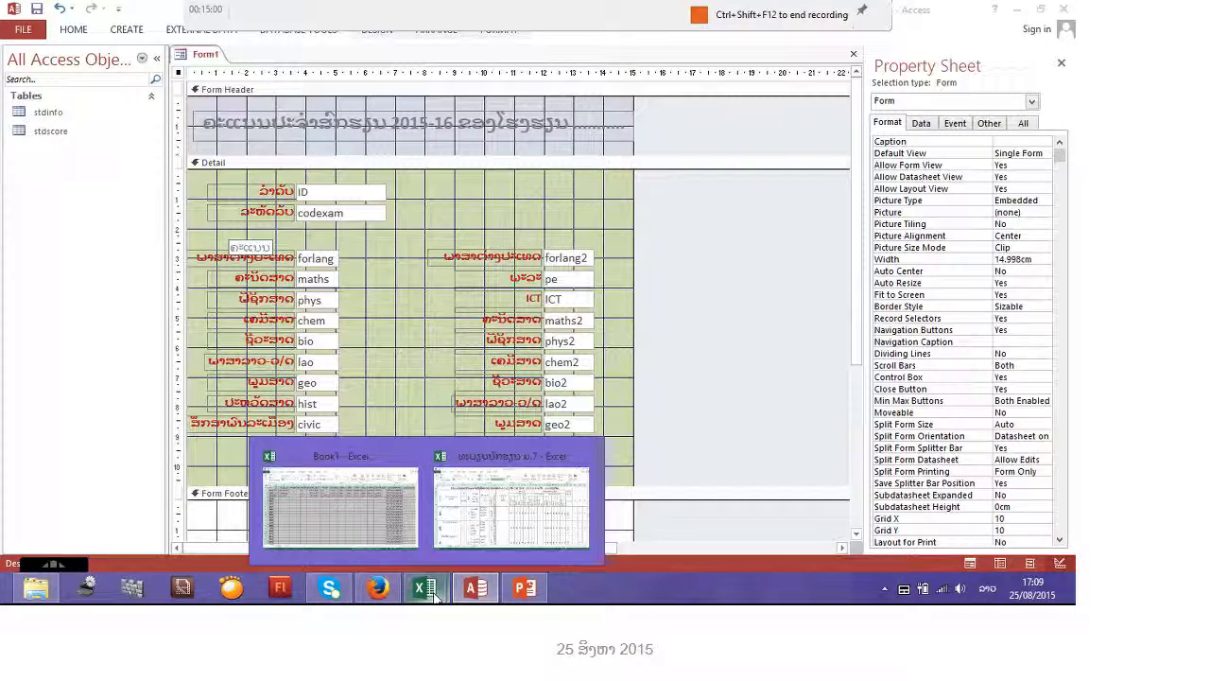
pyautogui.click(468, 539)
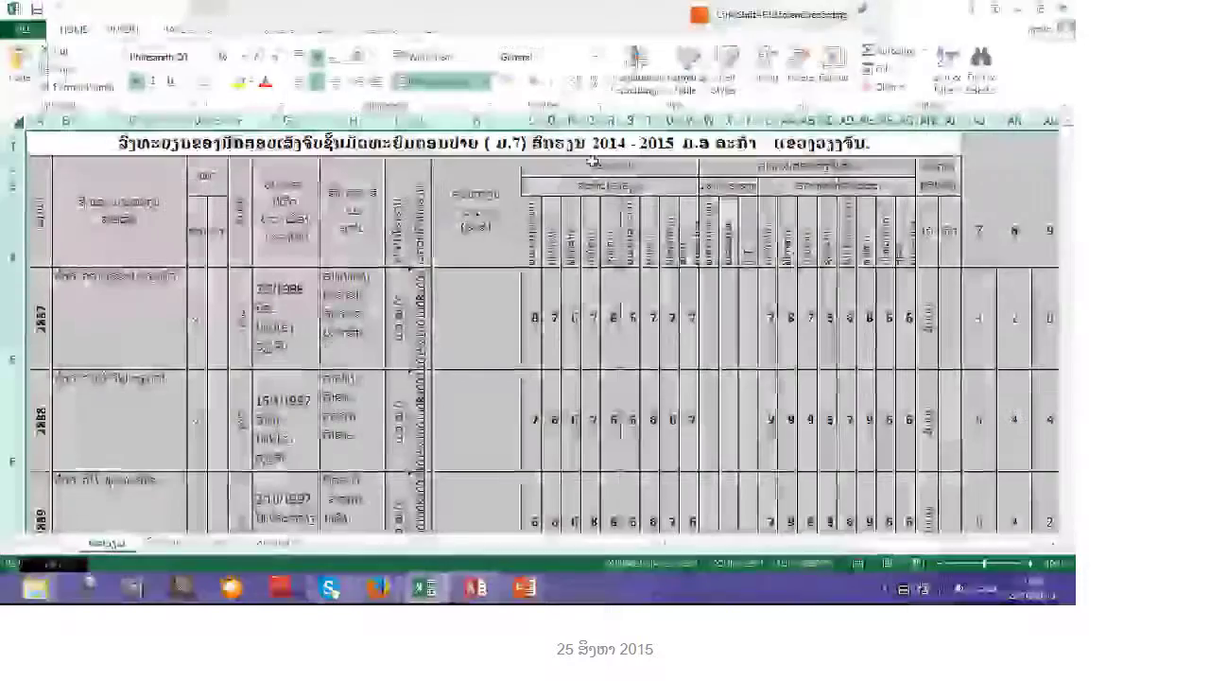
pyautogui.doubleClick(637, 166)
pyautogui.moveTo(637, 167); pyautogui.dragTo(582, 166)
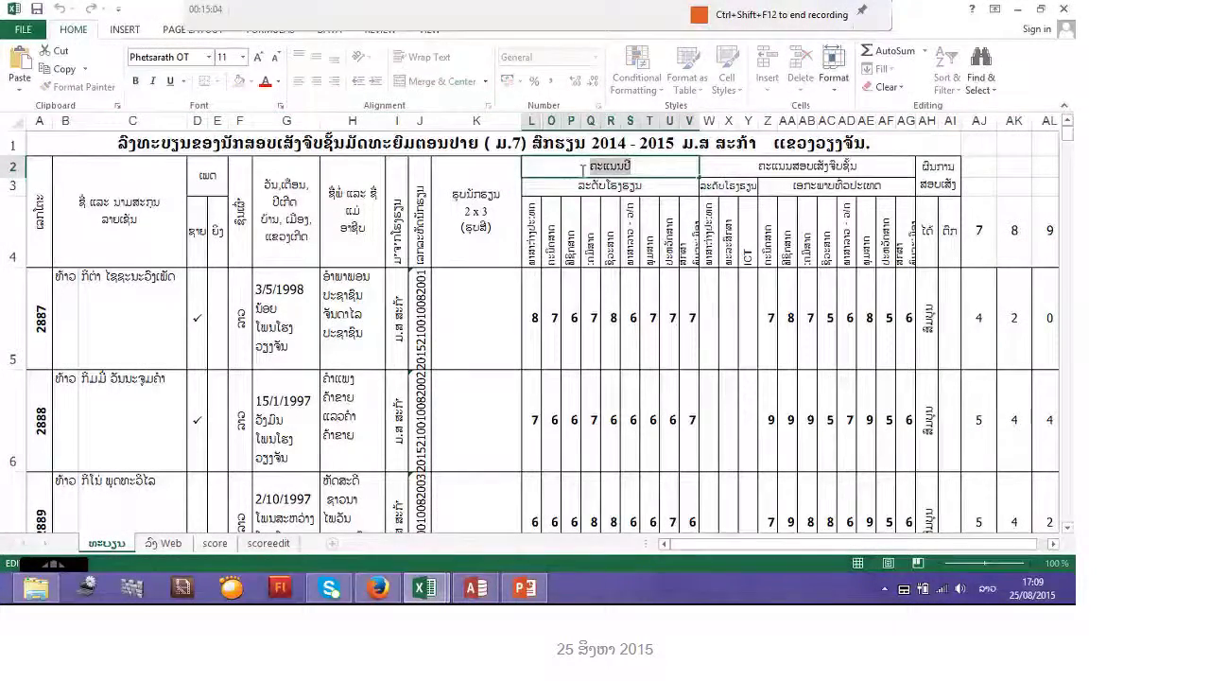
pyautogui.click(424, 588)
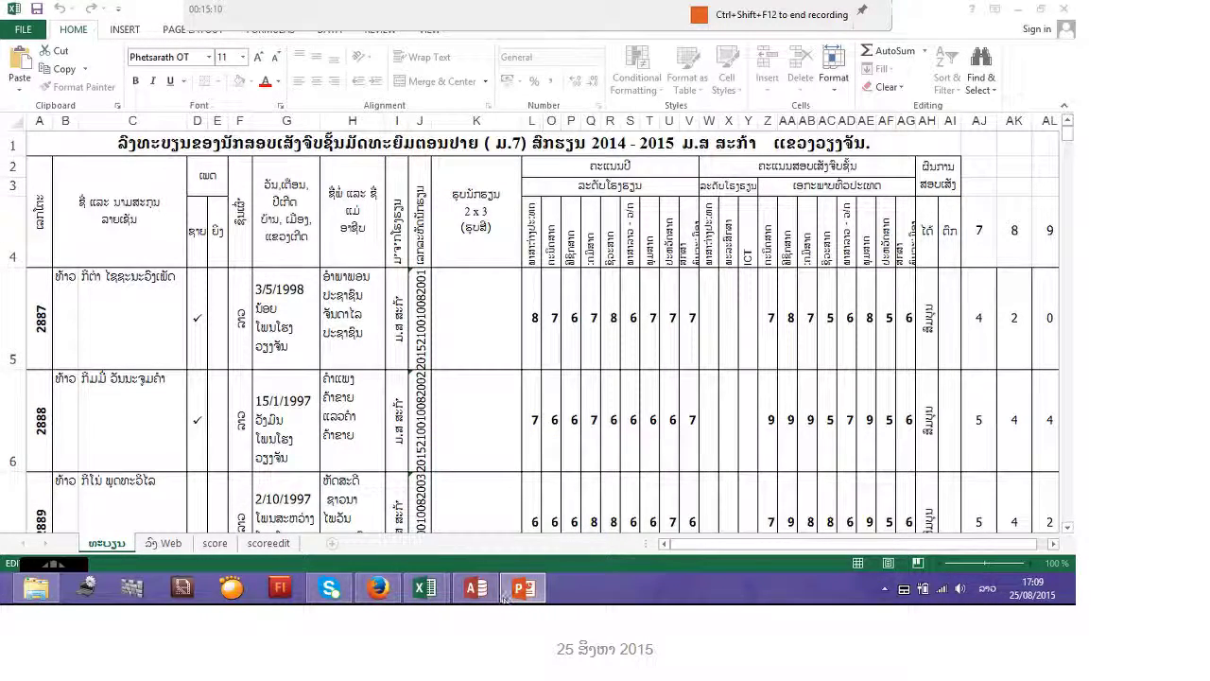
# Step: Return to the Access form and complete the new label's caption as ຄະແນນປະຈຳປີ
pyautogui.click(475, 588)
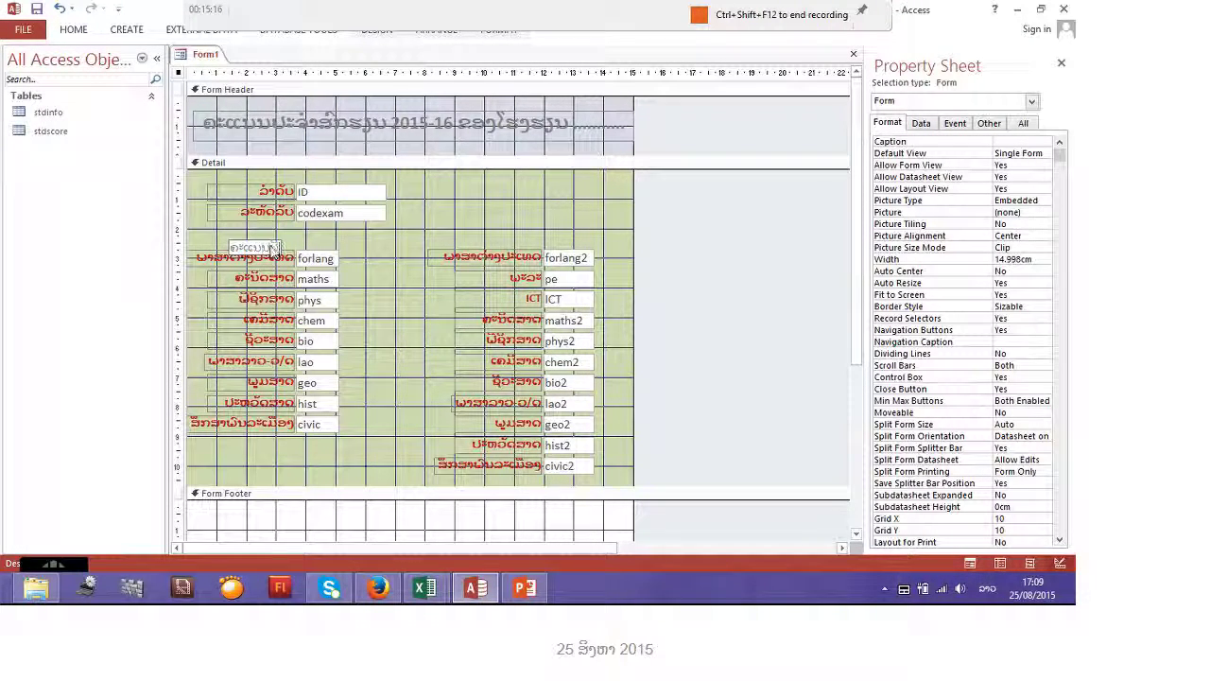
pyautogui.write('ປີ')
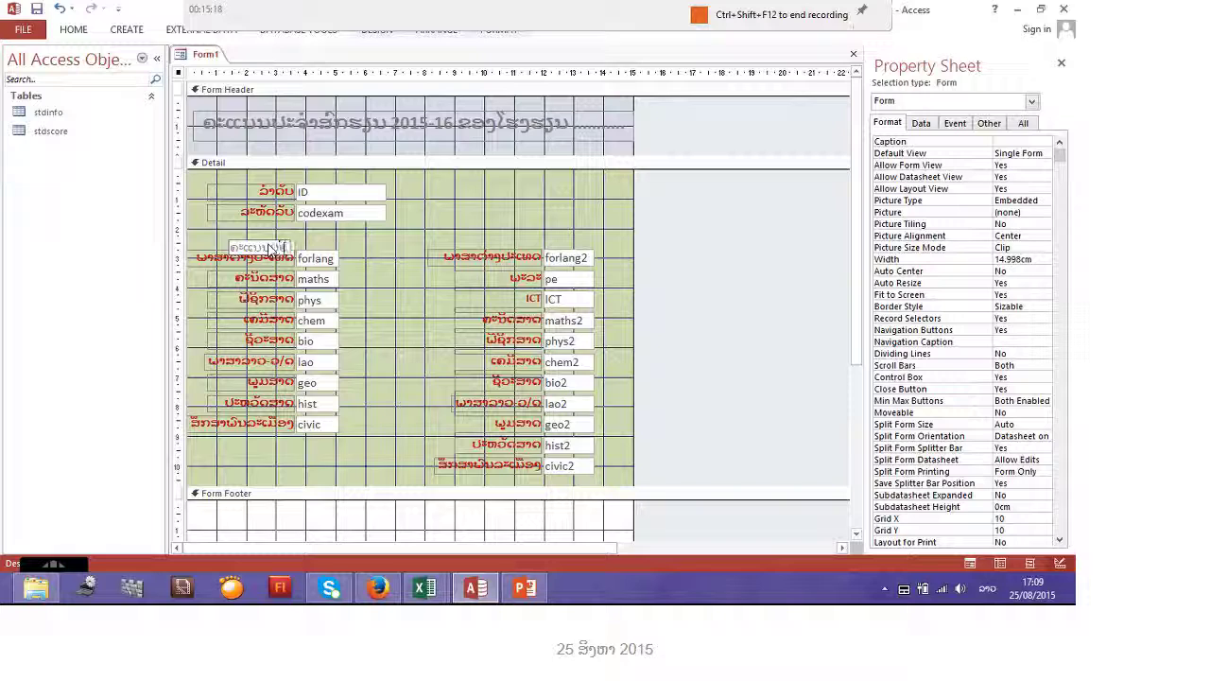
pyautogui.write('ຈຳປີ')
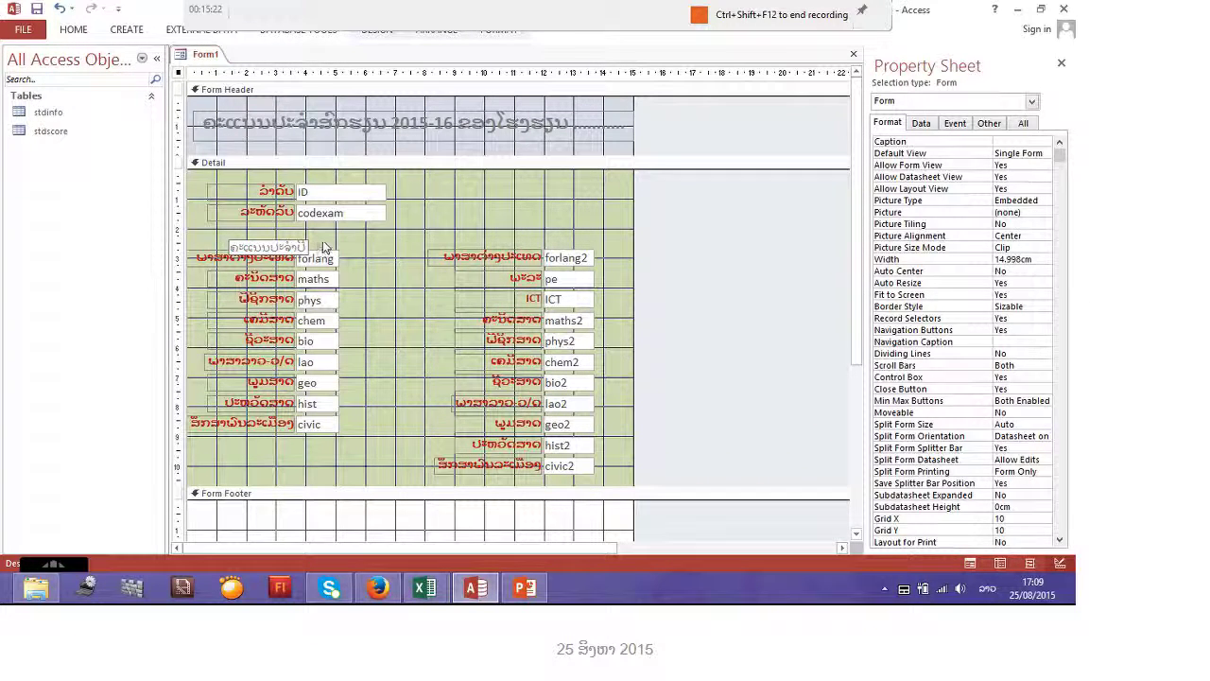
# Step: Move the ຄະແນນປະຈຳປີ label up and left below codexam and enlarge it to about 6.24 cm wide and 0.61 cm high
pyautogui.click(284, 248)
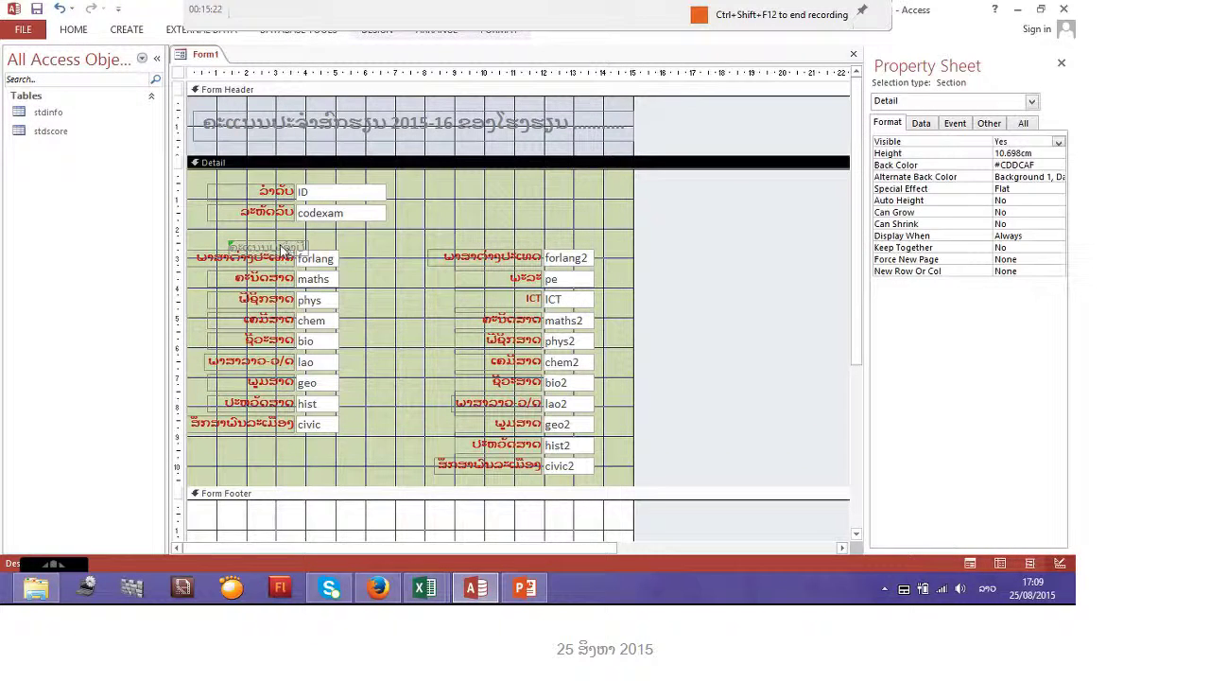
pyautogui.click(283, 249)
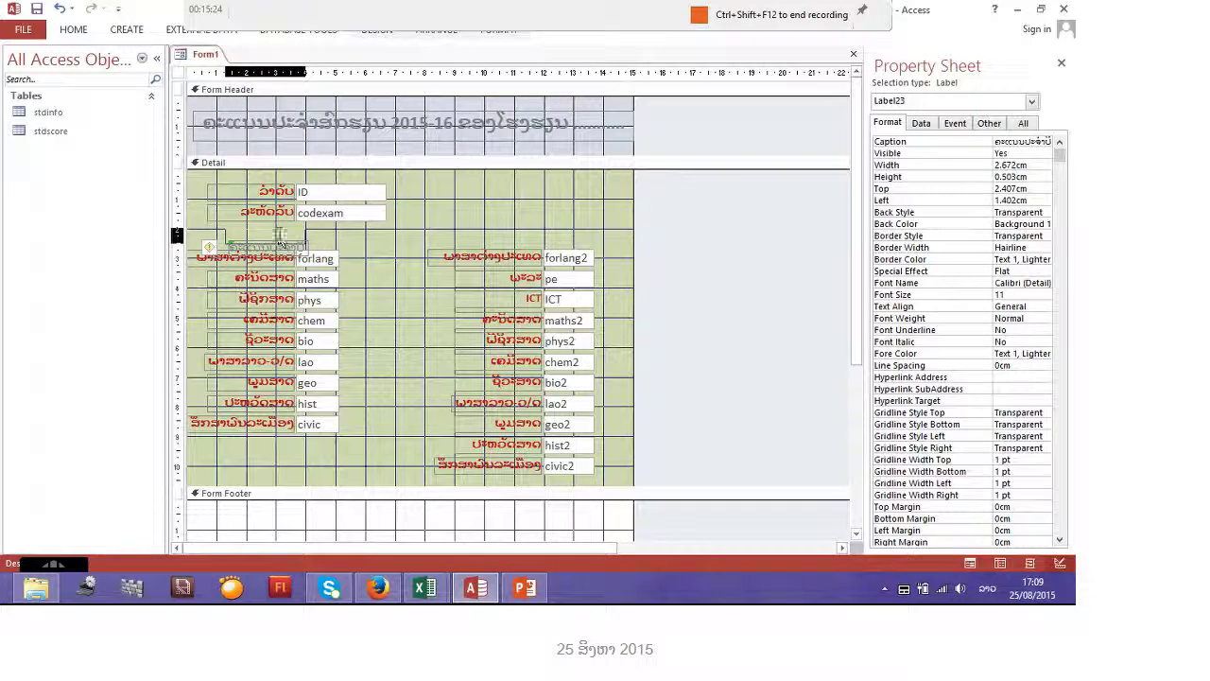
pyautogui.moveTo(280, 244); pyautogui.dragTo(197, 231)
pyautogui.moveTo(306, 234); pyautogui.dragTo(386, 233)
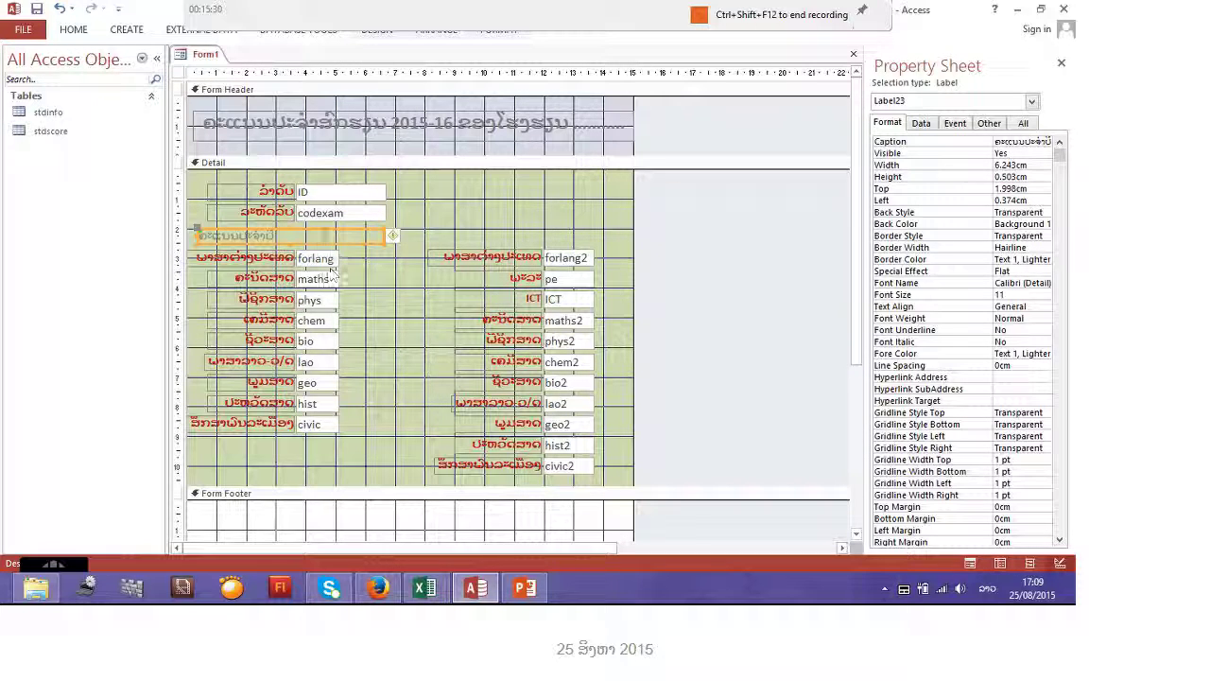
pyautogui.moveTo(292, 226); pyautogui.dragTo(292, 221)
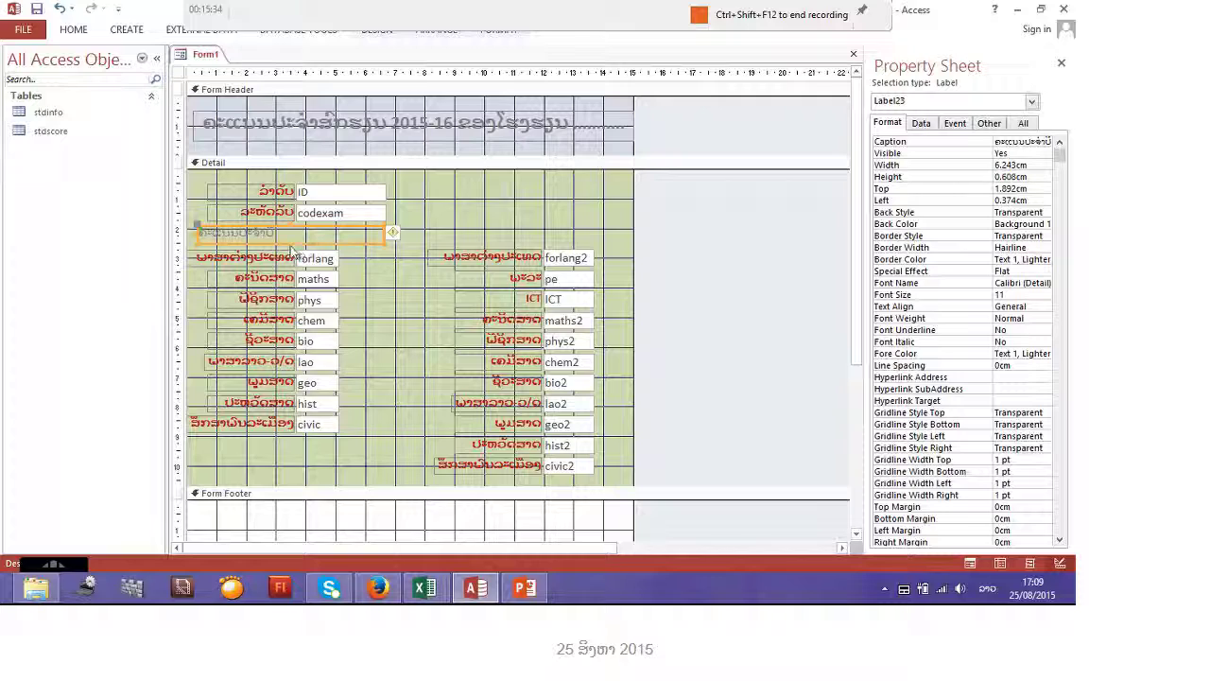
# Step: Move all subject labels and text boxes in both columns further down, away from the ຄະແນນປະຈຳປີ label
pyautogui.moveTo(233, 481); pyautogui.dragTo(561, 269)
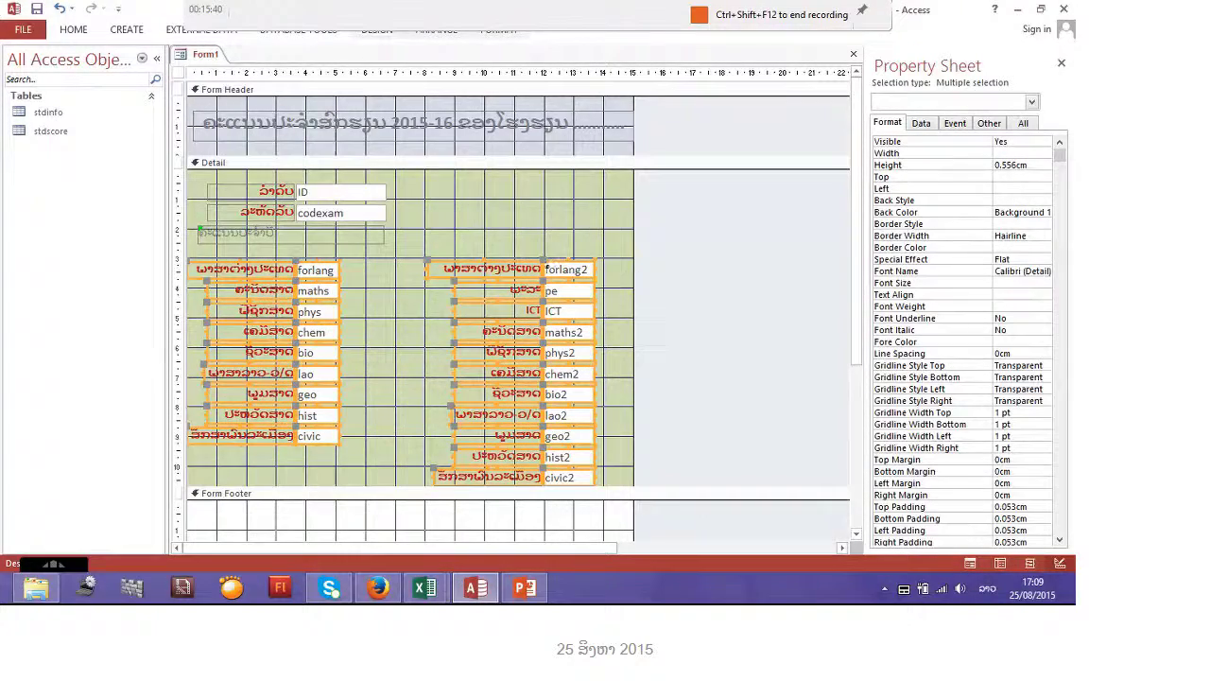
# Step: Resize the ຄະແນນປະຈຳປີ label to about 4.63 cm wide and 1 cm high
pyautogui.click(378, 238)
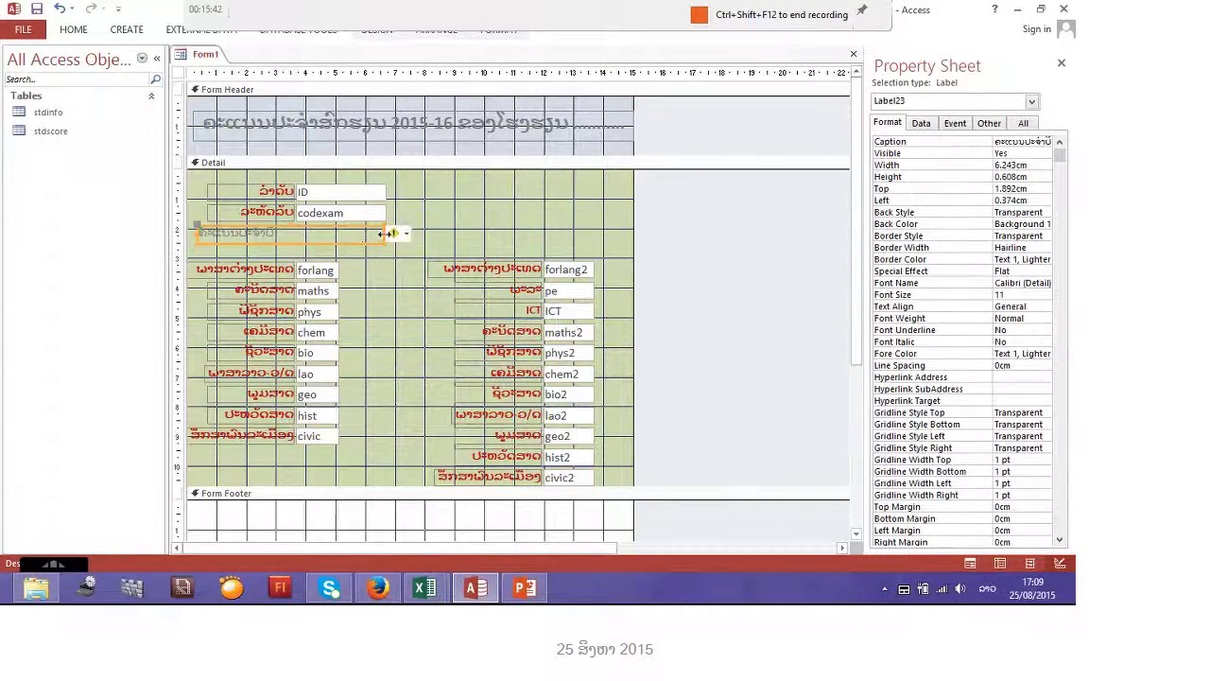
pyautogui.moveTo(382, 237); pyautogui.dragTo(338, 236)
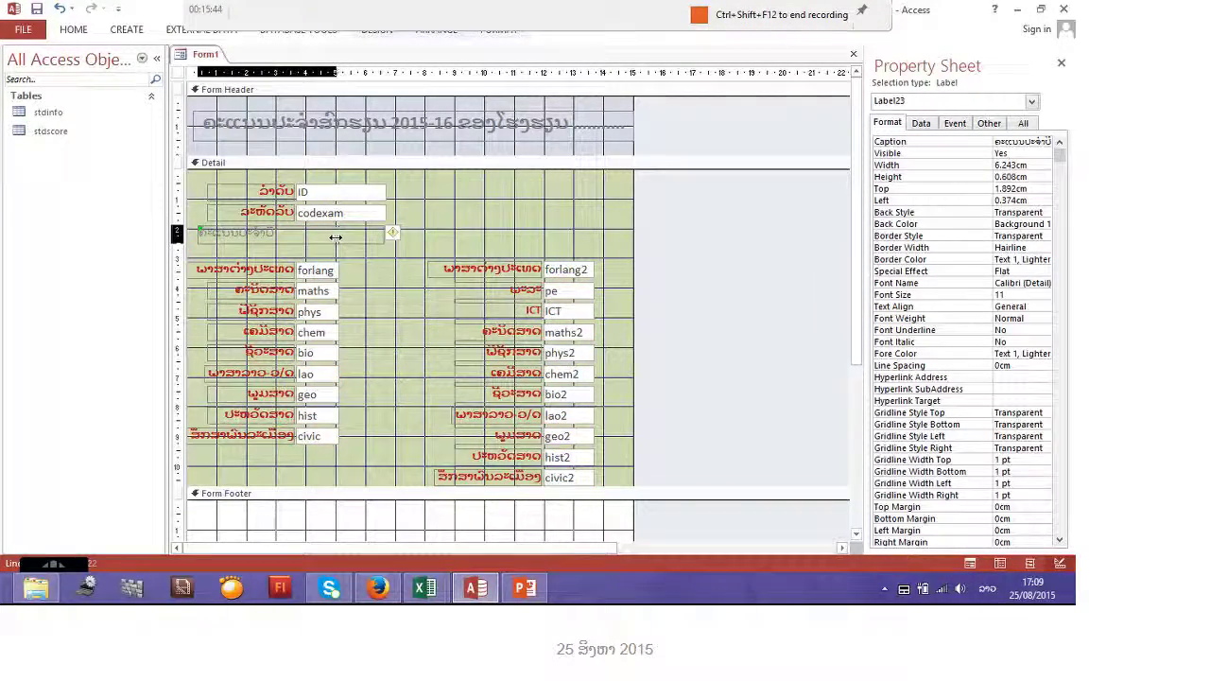
pyautogui.moveTo(265, 246)
pyautogui.mouseDown()
pyautogui.moveTo(264, 271)
pyautogui.moveTo(265, 258)
pyautogui.mouseUp()
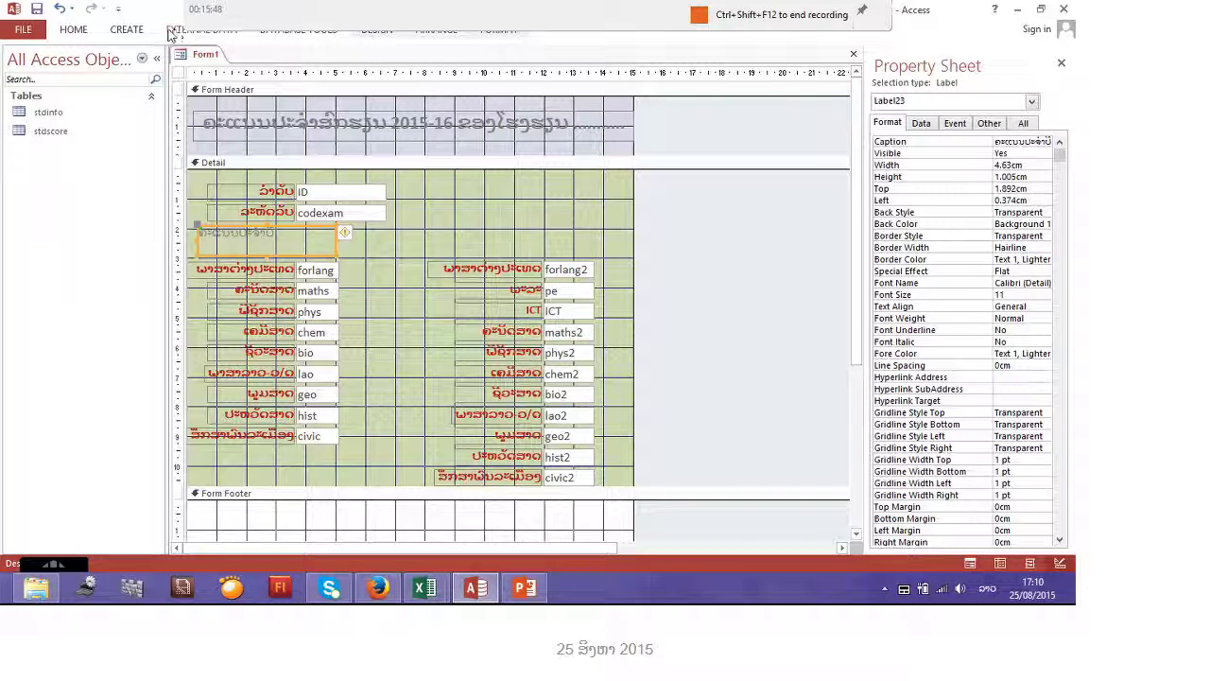
# Step: Make the ຄະແນນປະຈຳປີ label's text bold and set its font size to 14
pyautogui.click(81, 32)
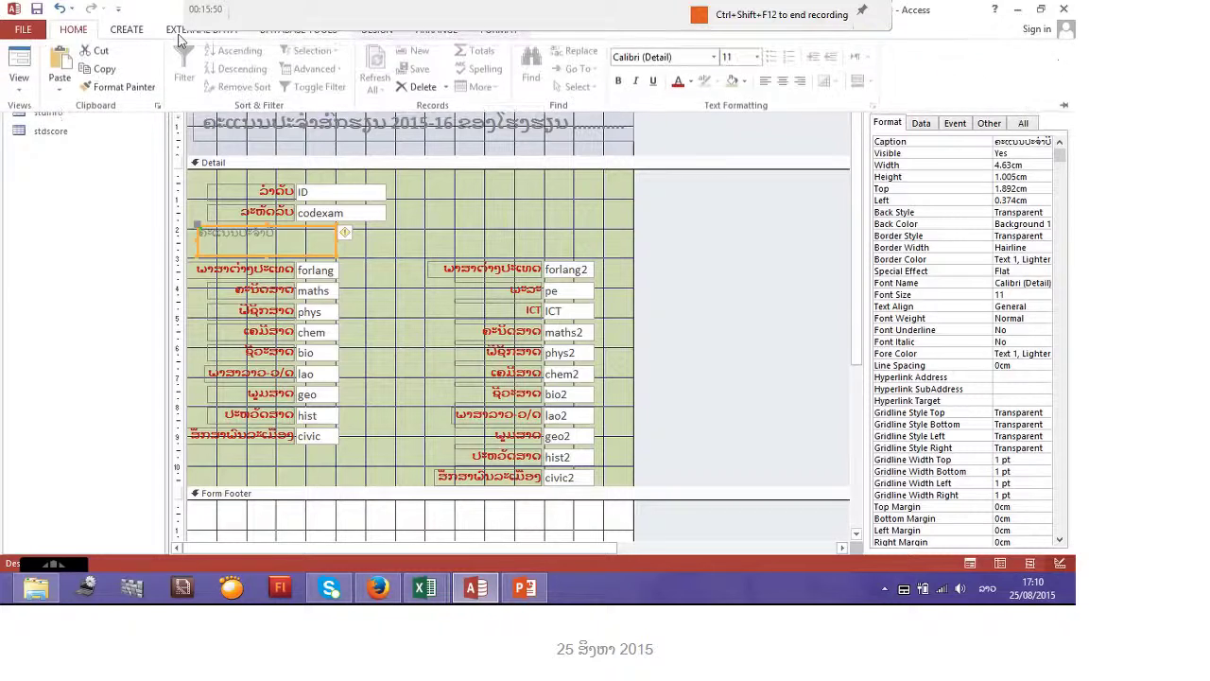
pyautogui.click(618, 82)
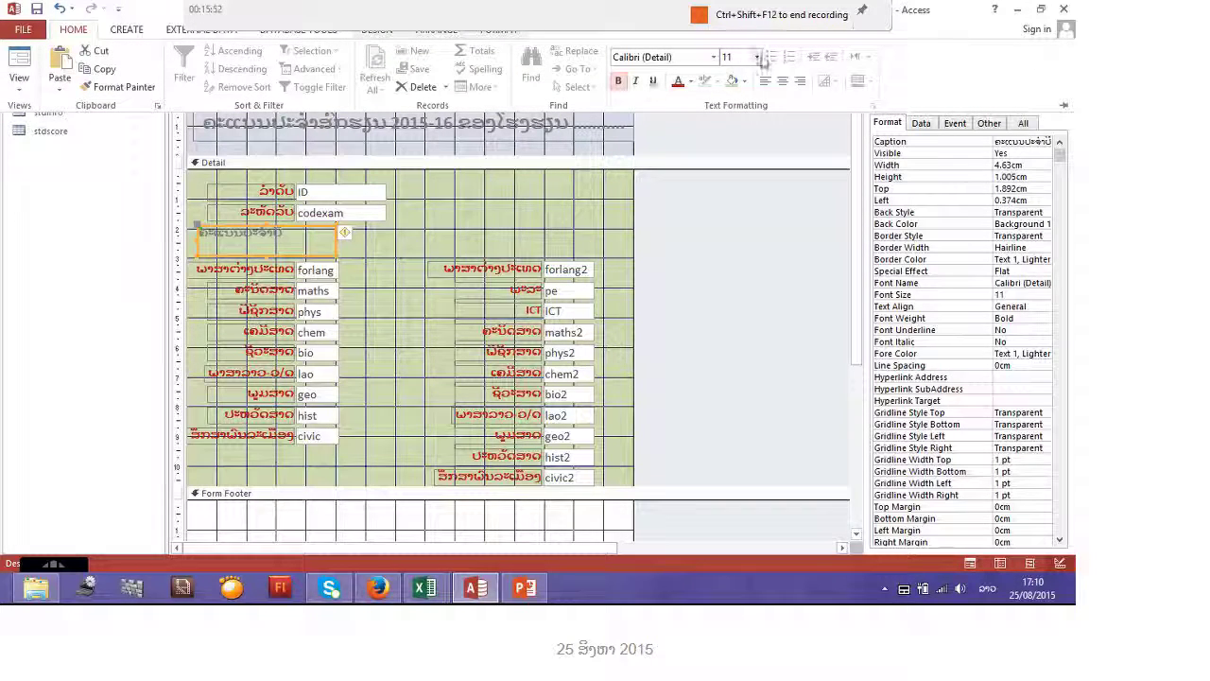
pyautogui.click(756, 57)
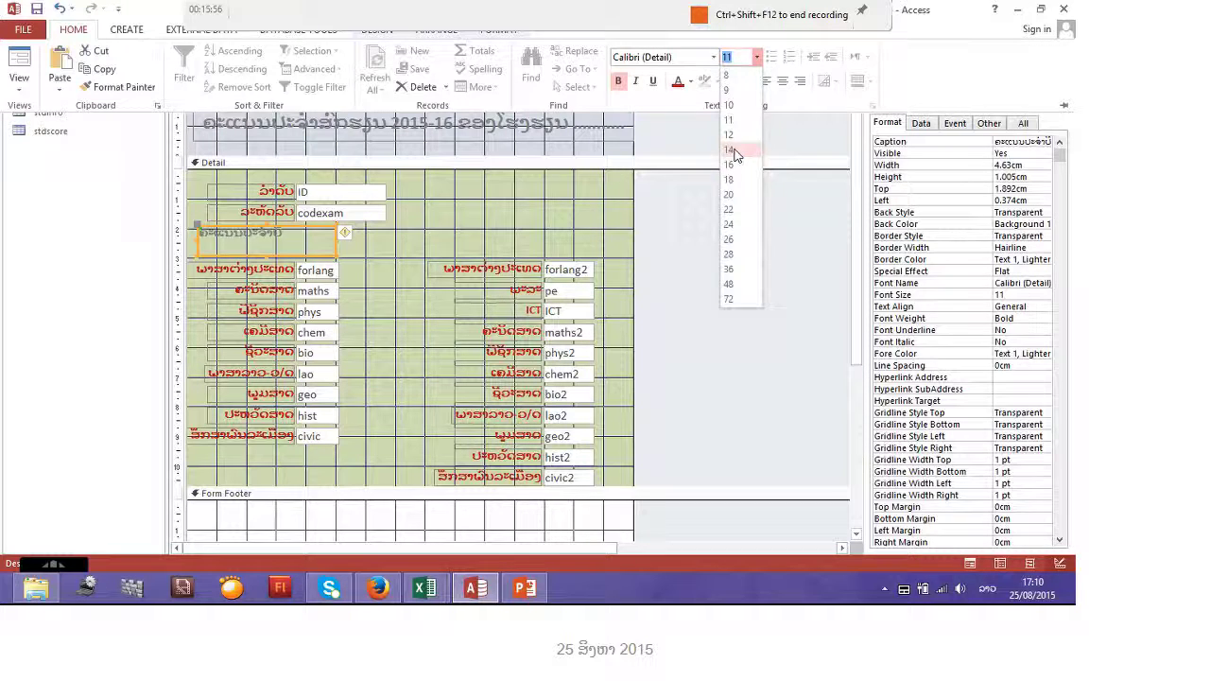
pyautogui.click(734, 149)
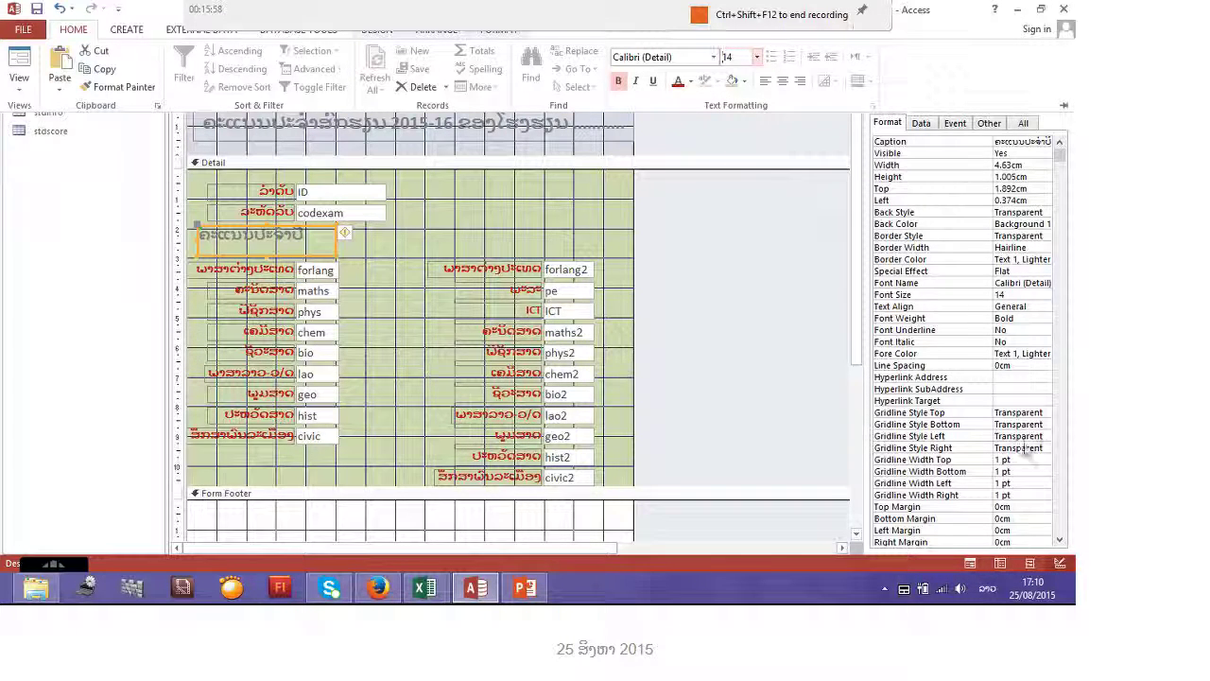
# Step: Set the ຄະແນນປະຈຳປີ label's top margin to 0.2 cm
pyautogui.click(1004, 515)
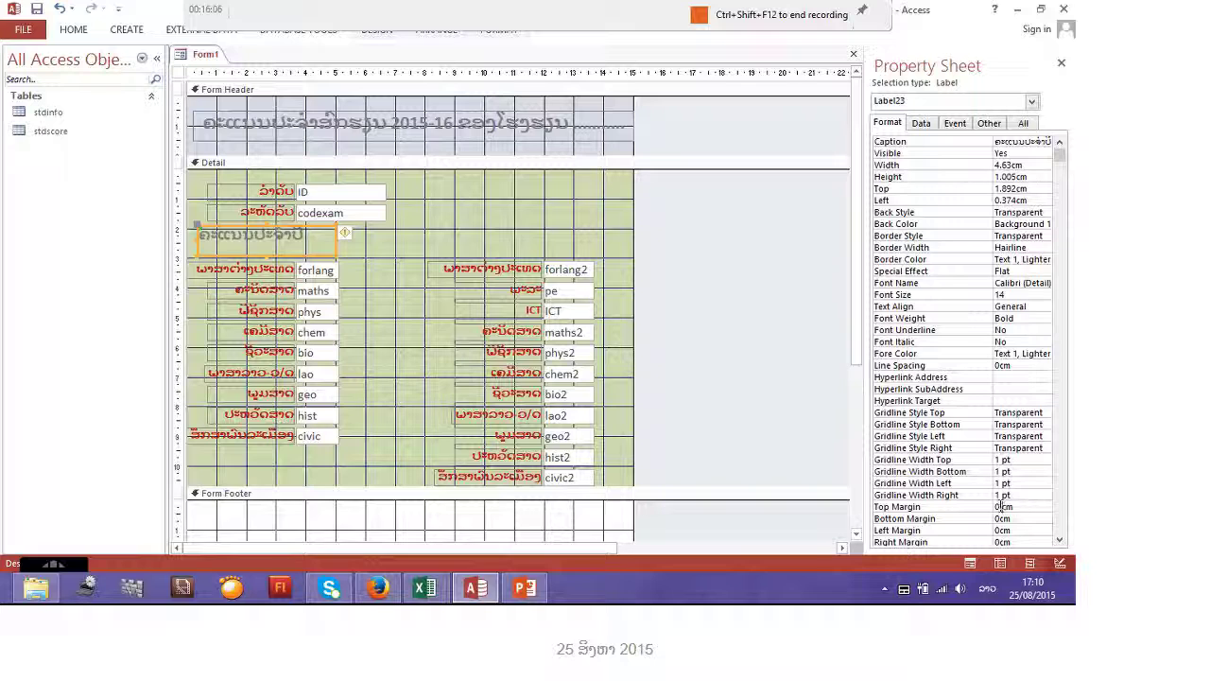
pyautogui.click(1002, 507)
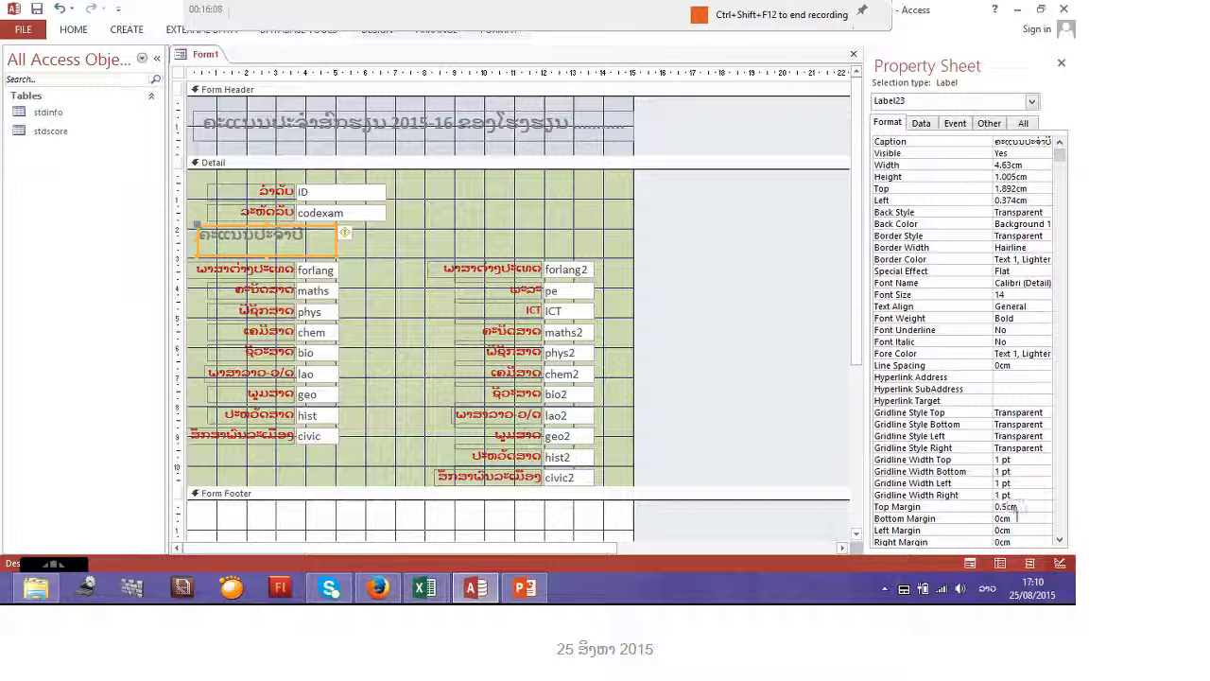
pyautogui.click(1018, 518)
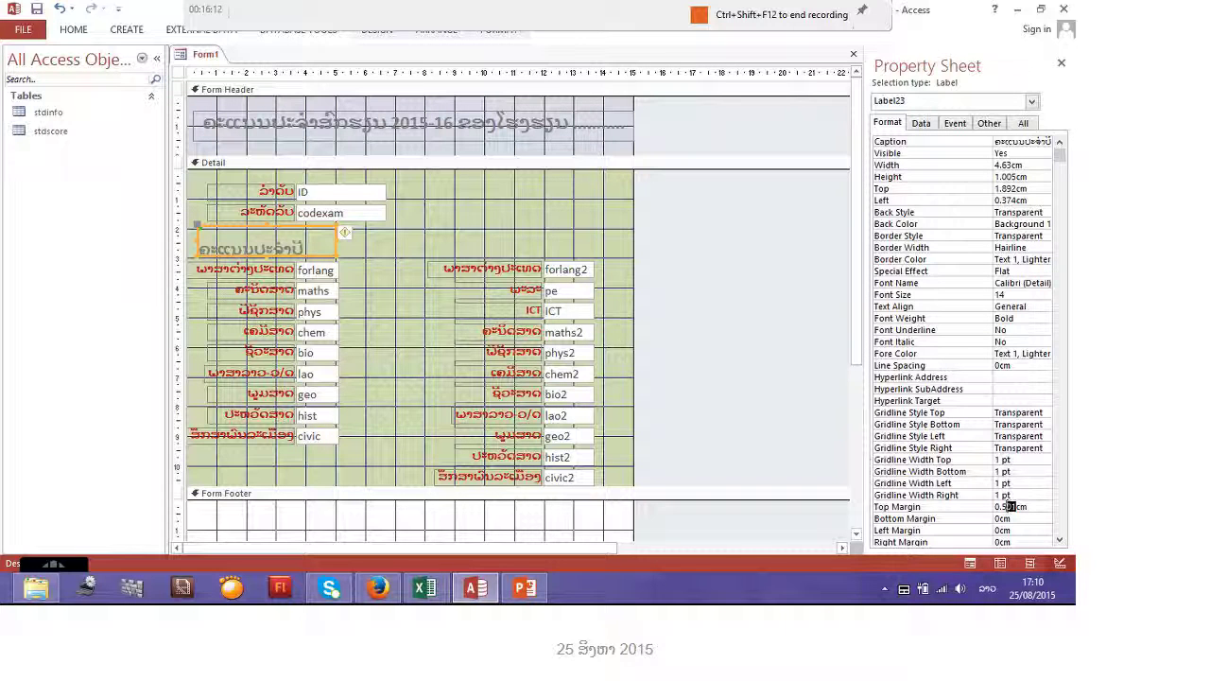
pyautogui.moveTo(1014, 507); pyautogui.dragTo(1003, 507)
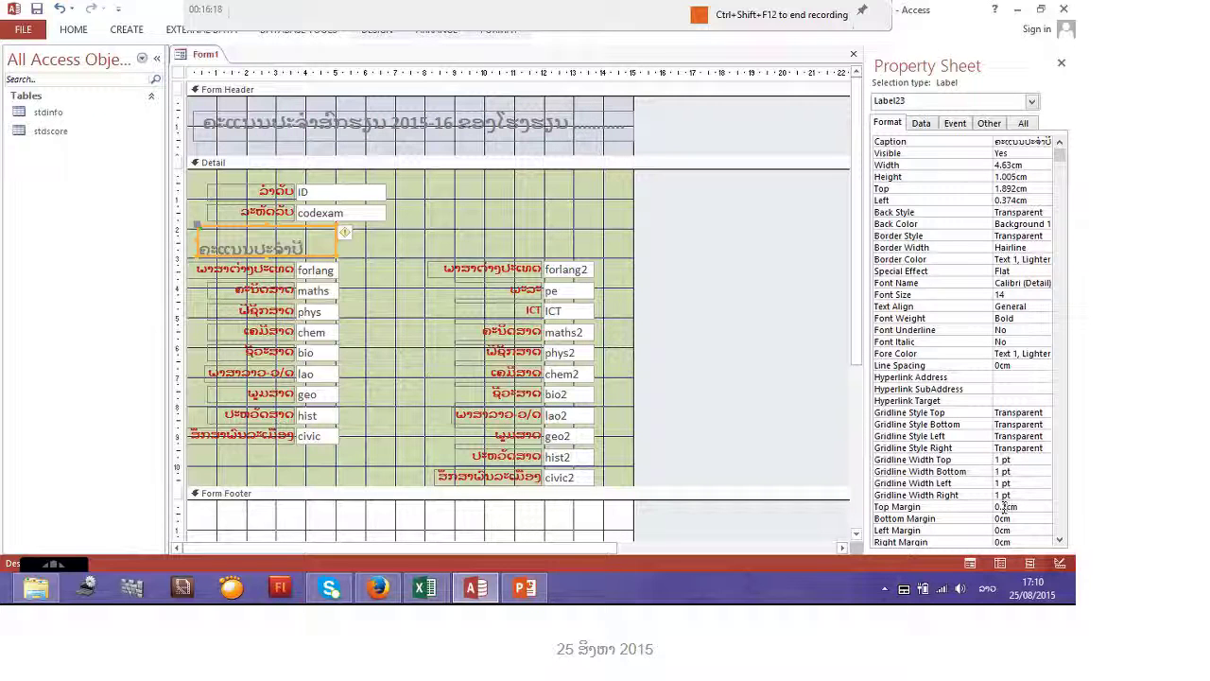
pyautogui.write('2')
pyautogui.press('Return')
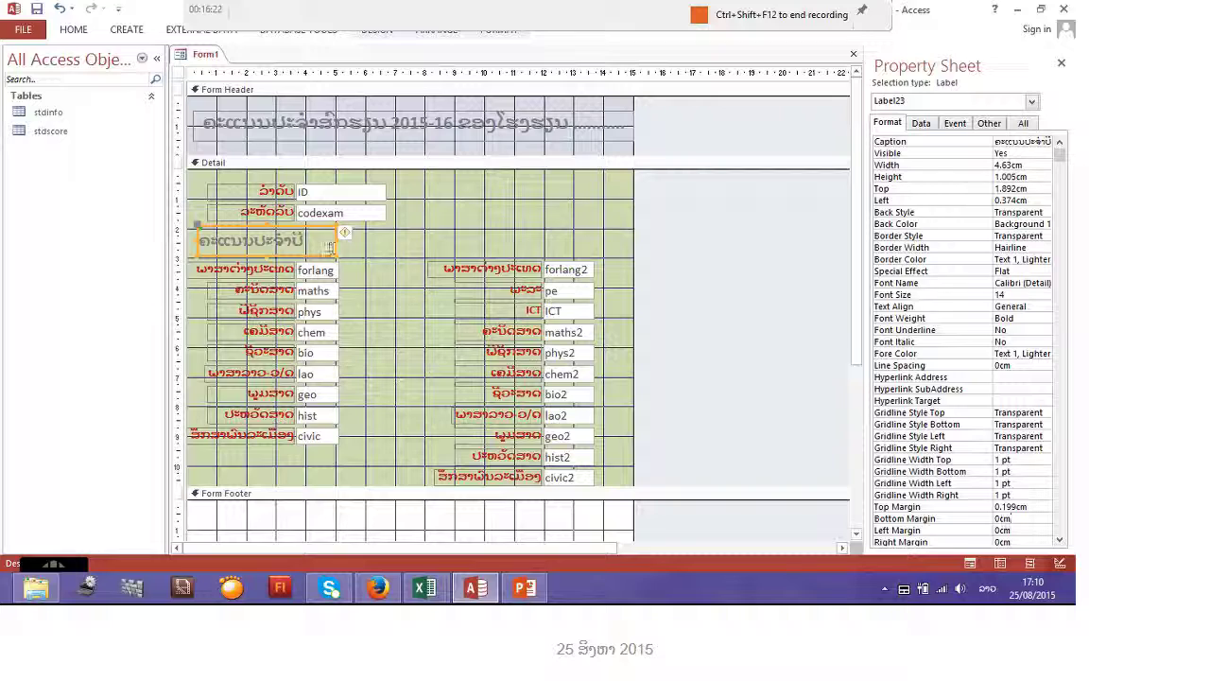
# Step: Centre the ຄະແນນປະຈຳປີ label's text and give the label a dark orange Accent 2 fill with white text
pyautogui.click(74, 32)
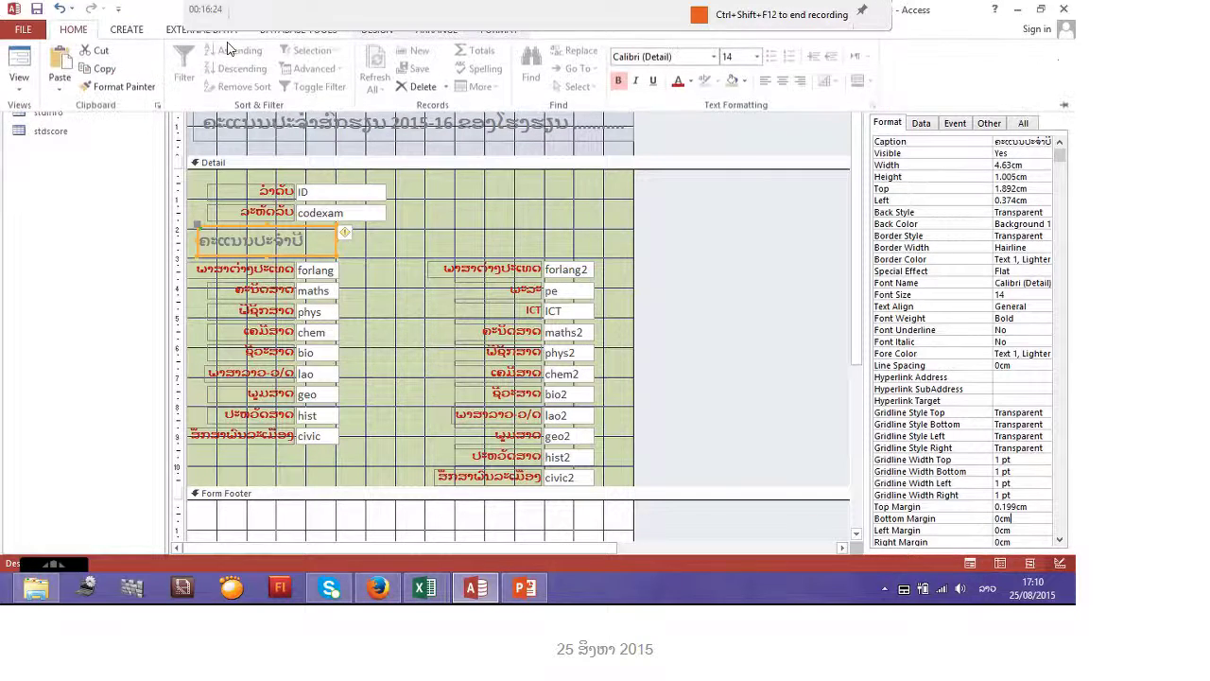
pyautogui.click(781, 84)
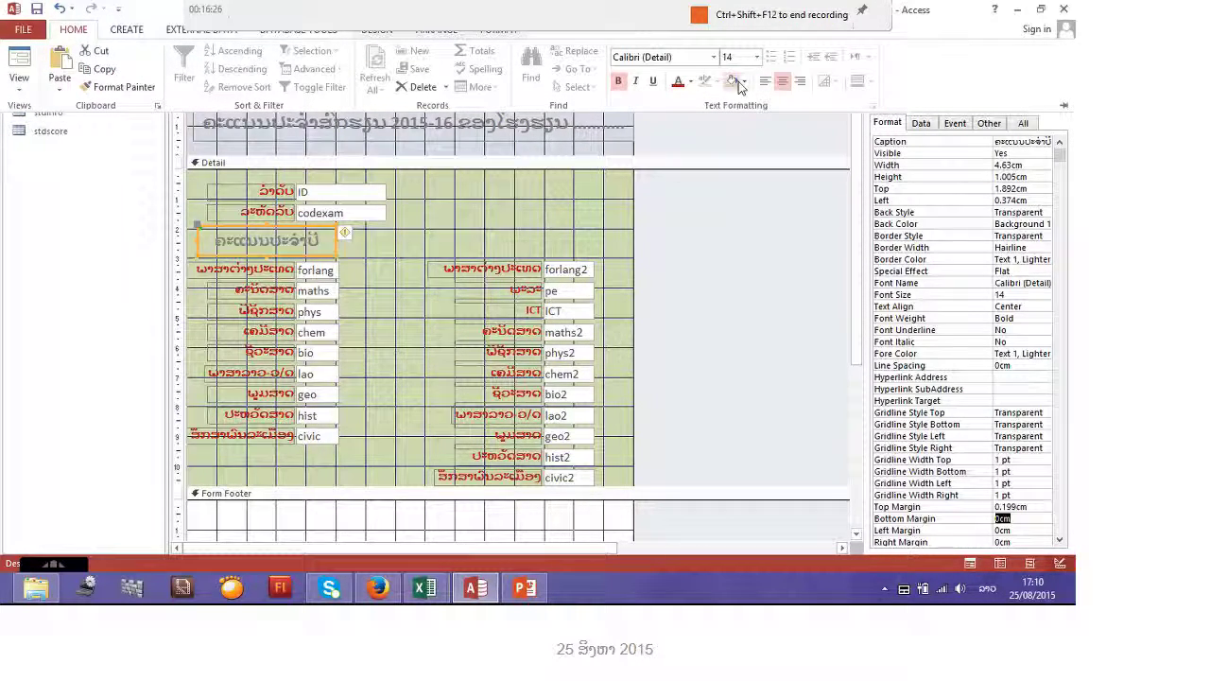
pyautogui.click(744, 82)
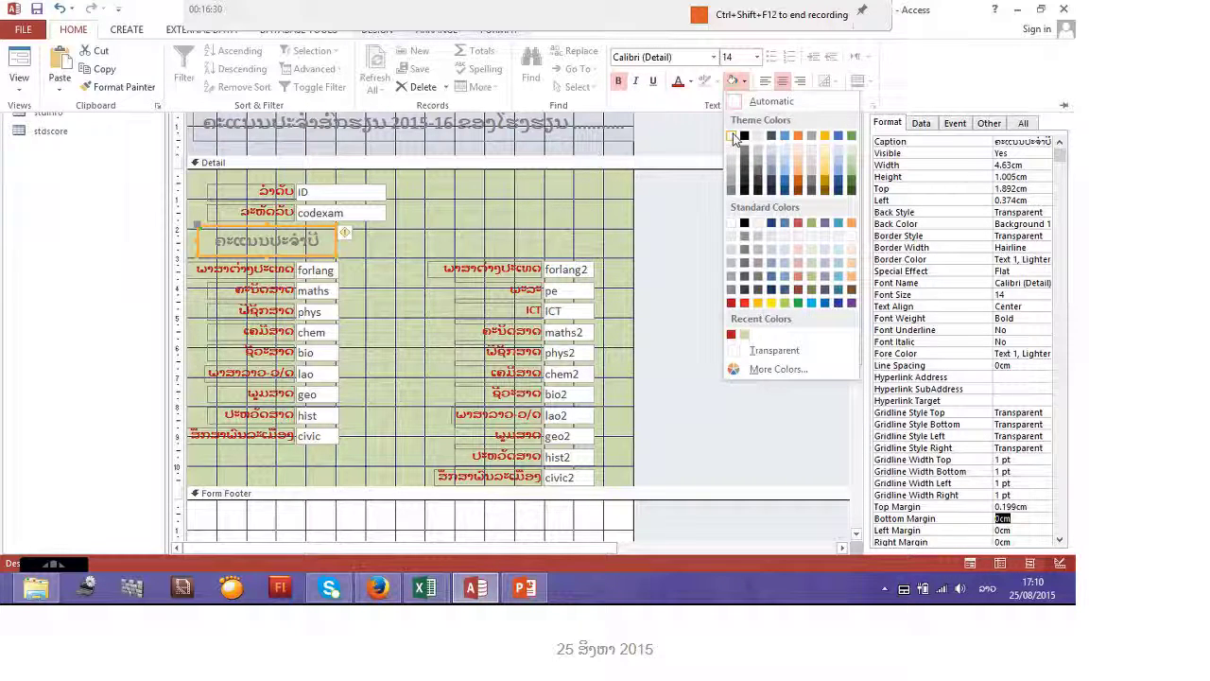
pyautogui.click(800, 181)
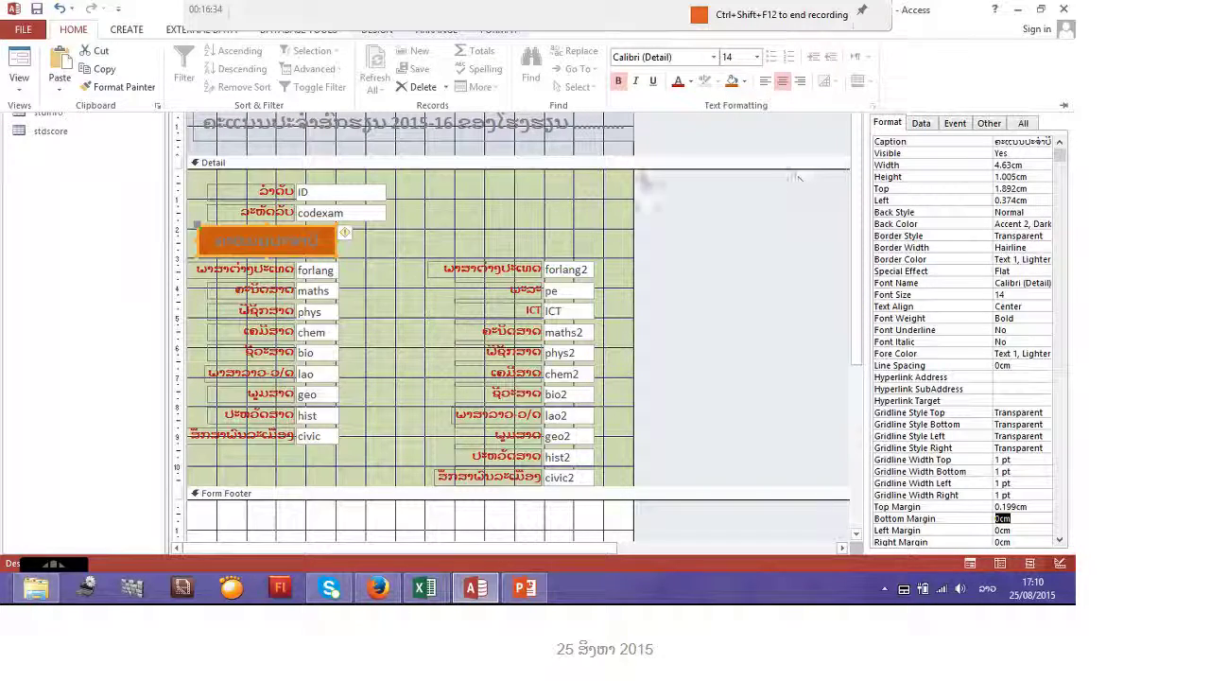
pyautogui.click(690, 81)
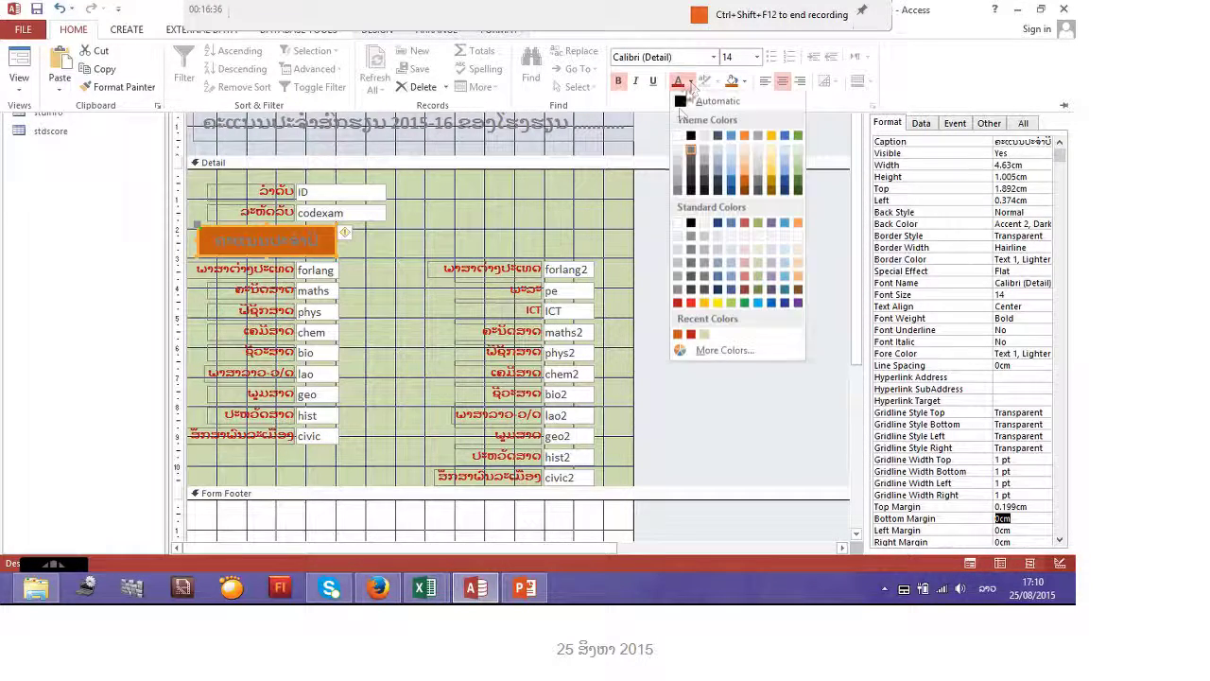
pyautogui.click(678, 135)
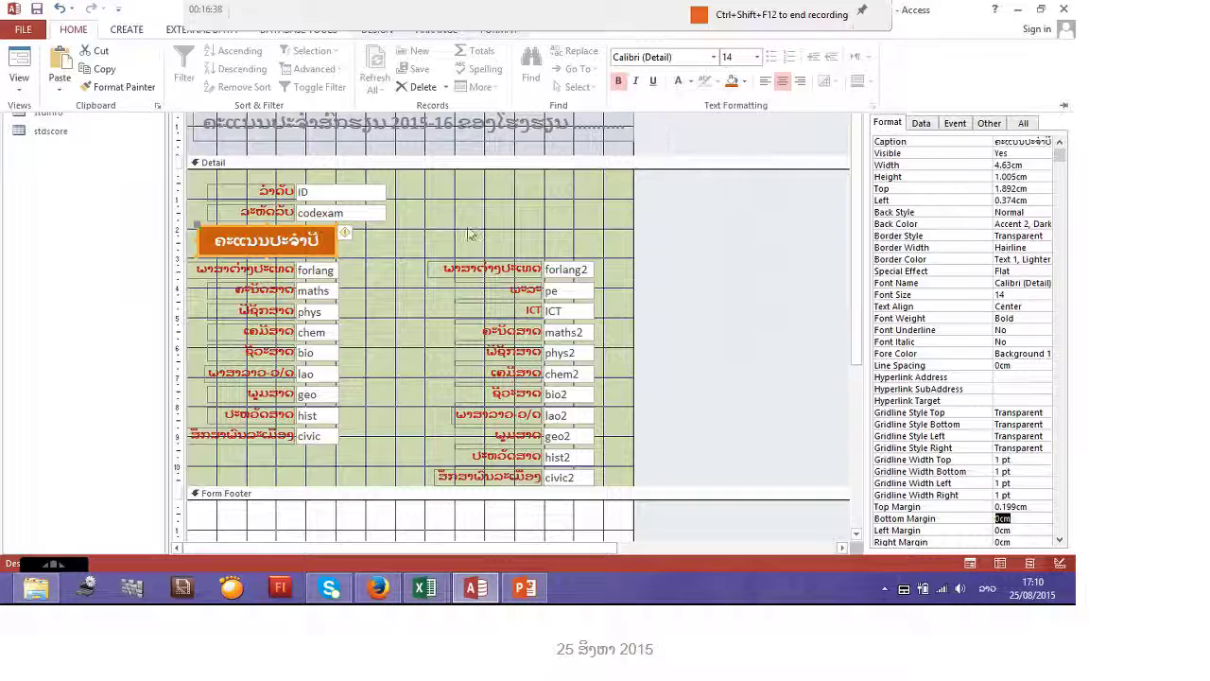
# Step: Duplicate the orange ຄະແນນປະຈຳປີ label and place the copy above the second subject column, about 8.7 cm from the form's left edge
pyautogui.click(331, 257)
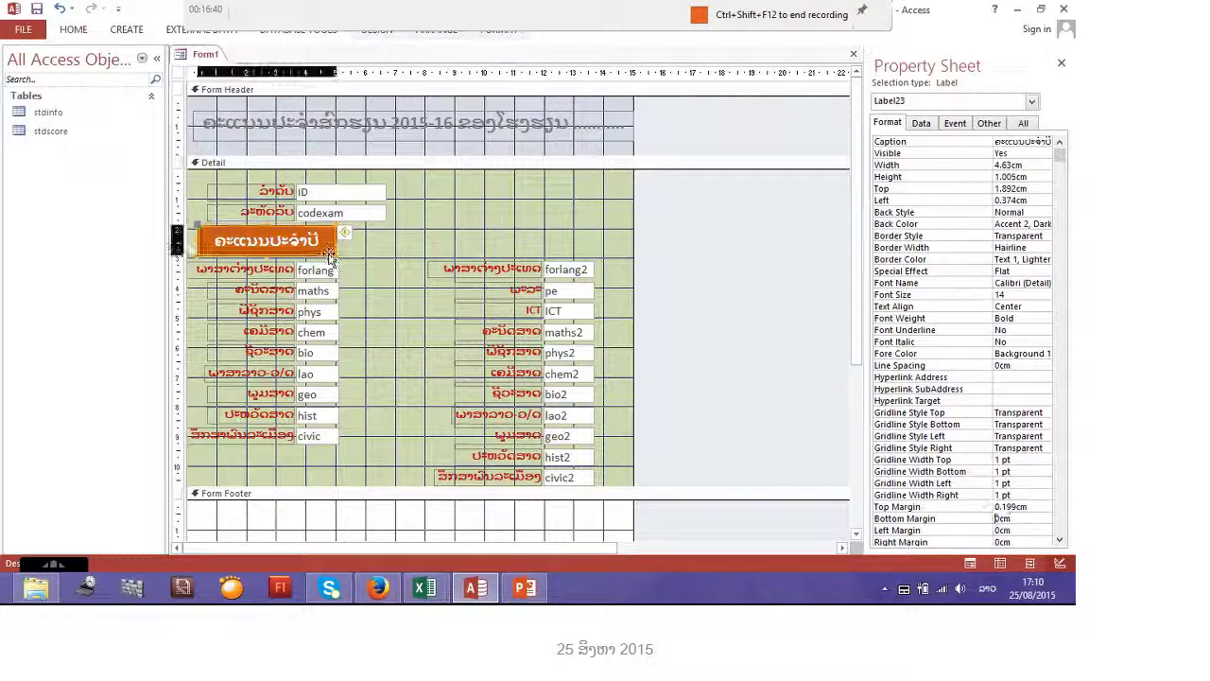
pyautogui.click(514, 248)
pyautogui.rightClick(513, 248)
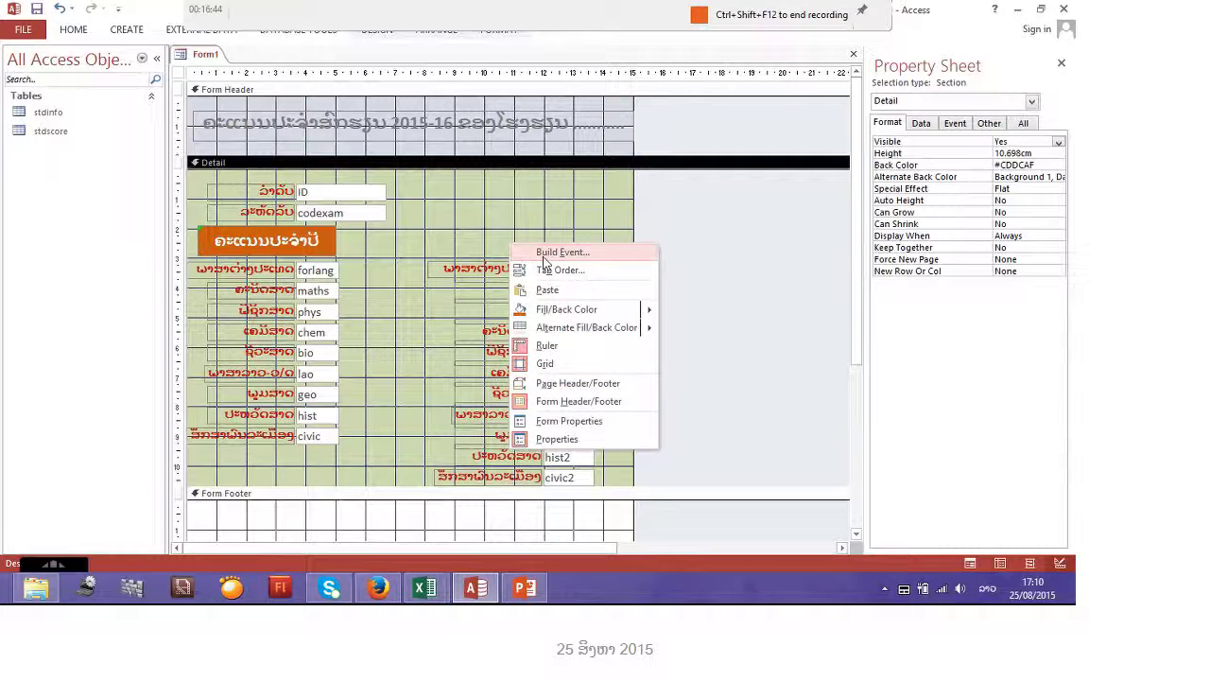
pyautogui.click(547, 290)
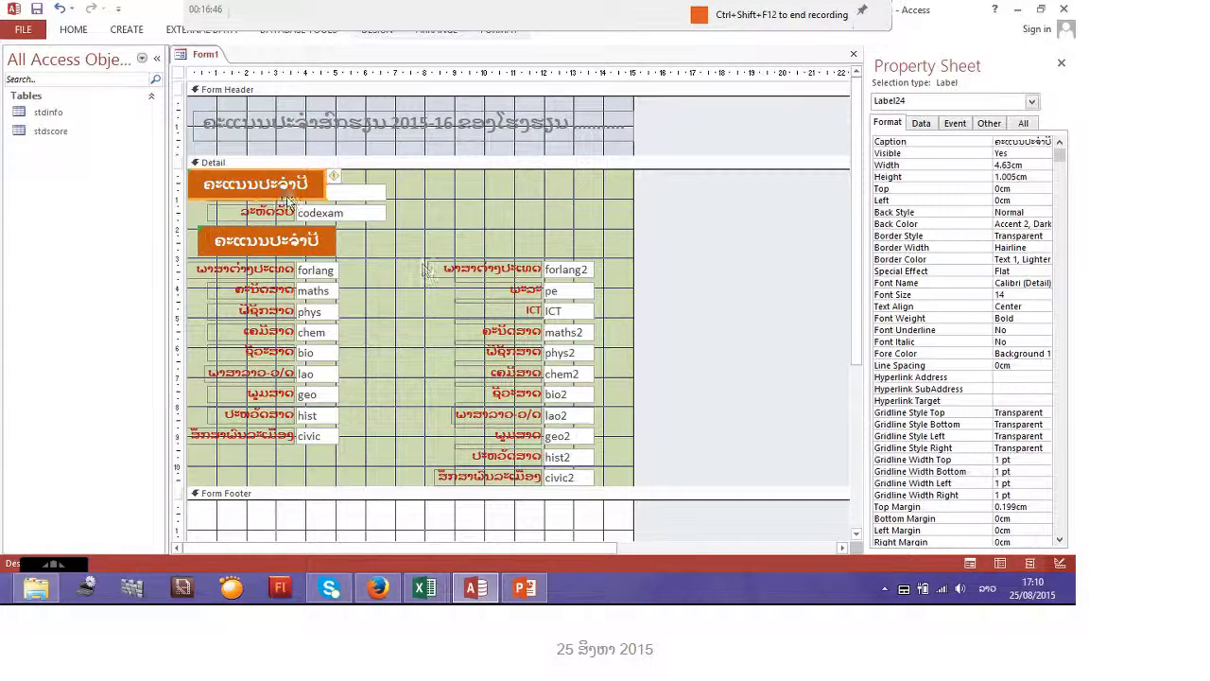
pyautogui.click(317, 195)
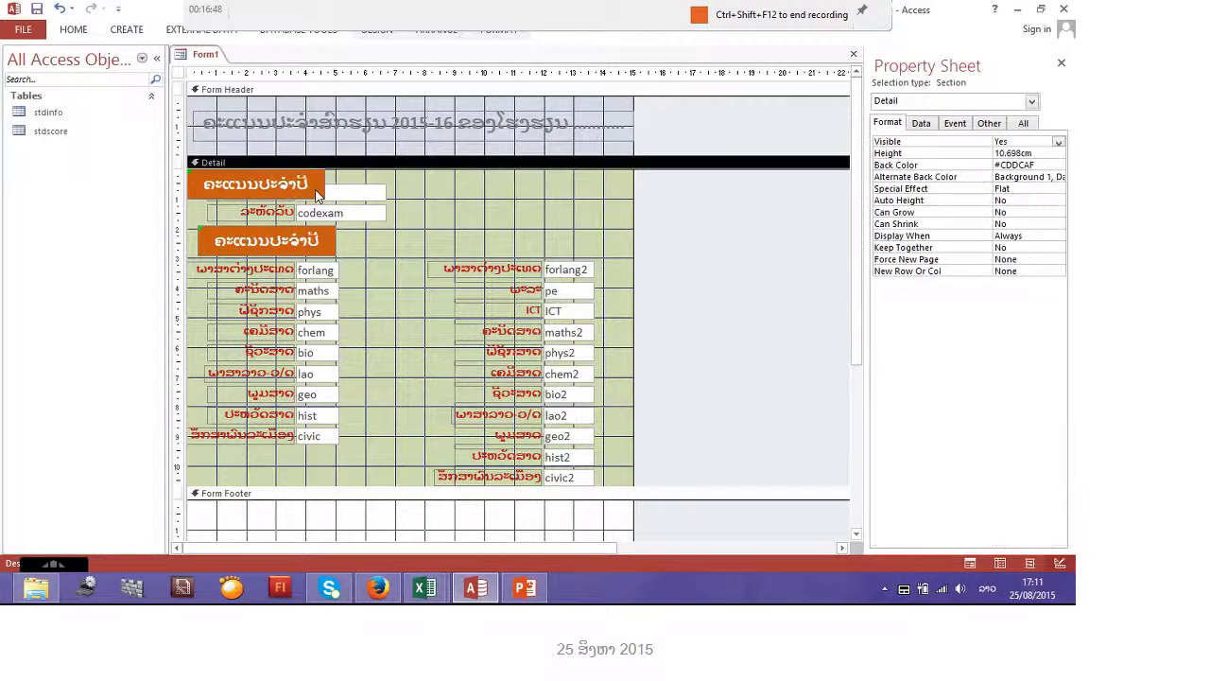
pyautogui.click(317, 194)
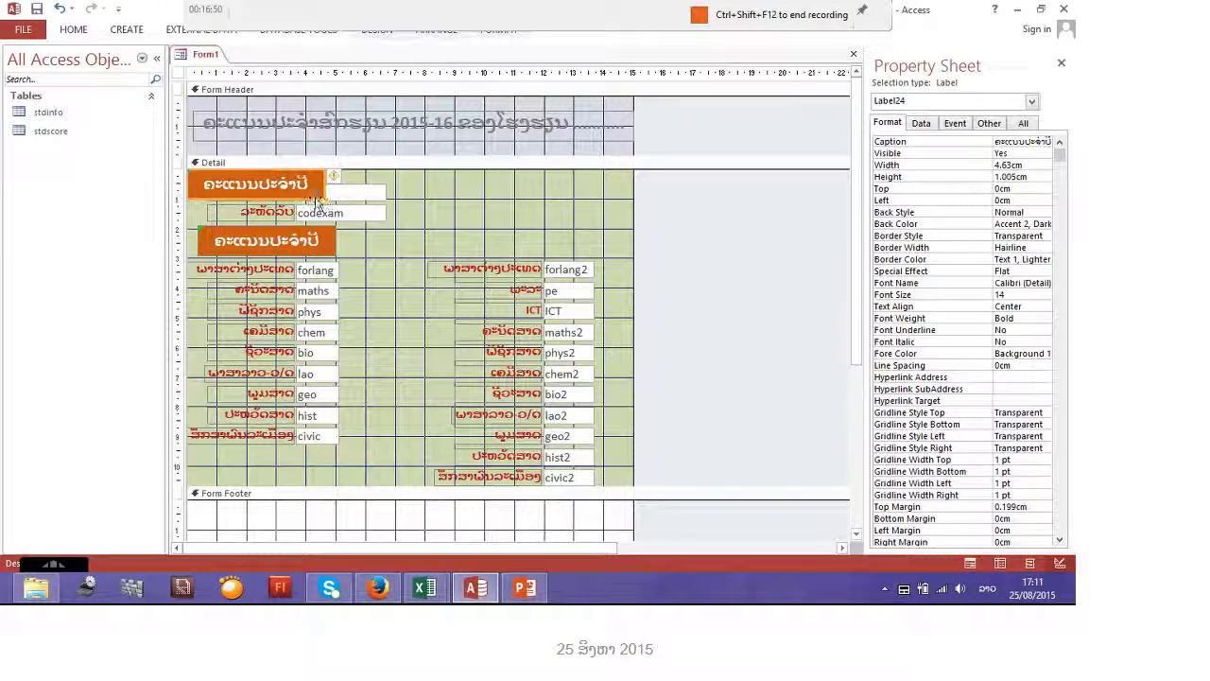
pyautogui.moveTo(317, 194); pyautogui.dragTo(517, 235)
# Step: Change the caption of the orange label above the second column to ຄະແນນສອບເສງ
pyautogui.write('ສອບເສ')
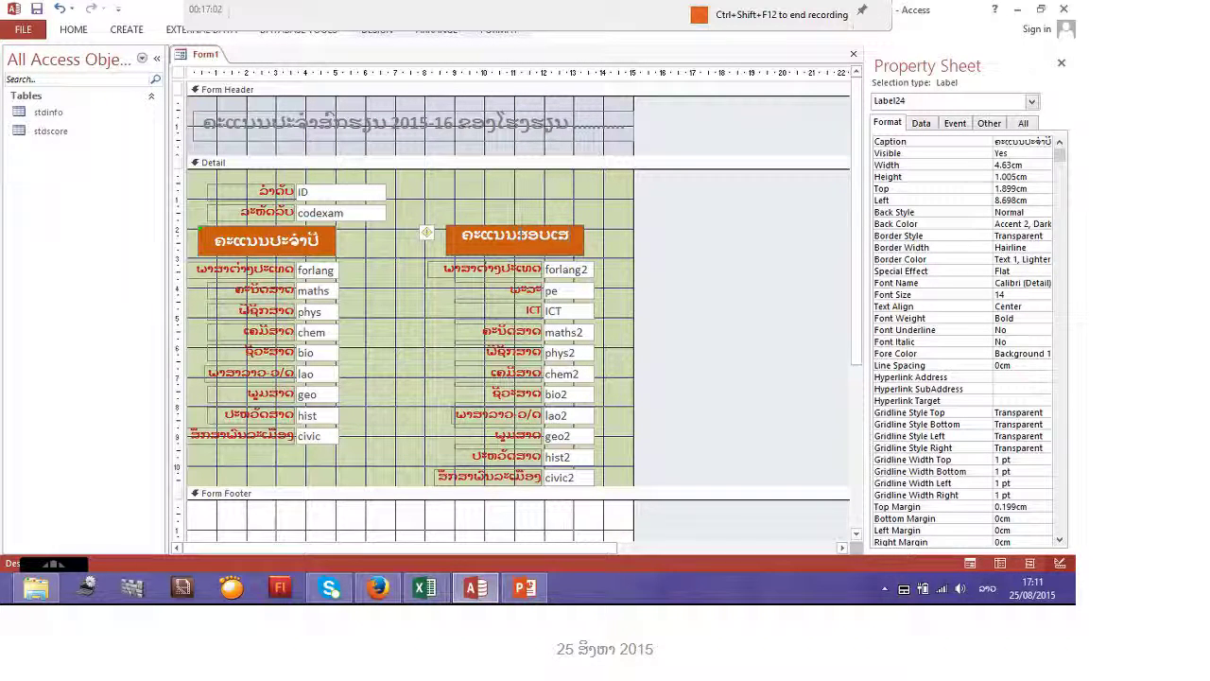
pyautogui.write('ງ')
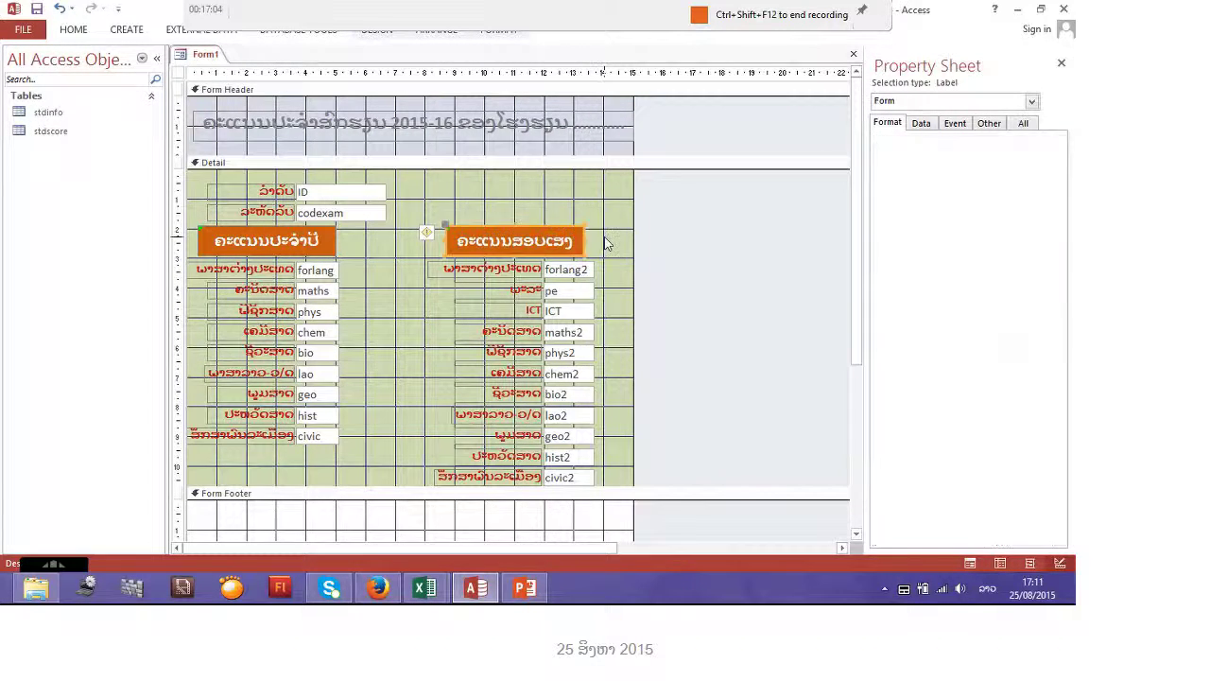
pyautogui.click(605, 244)
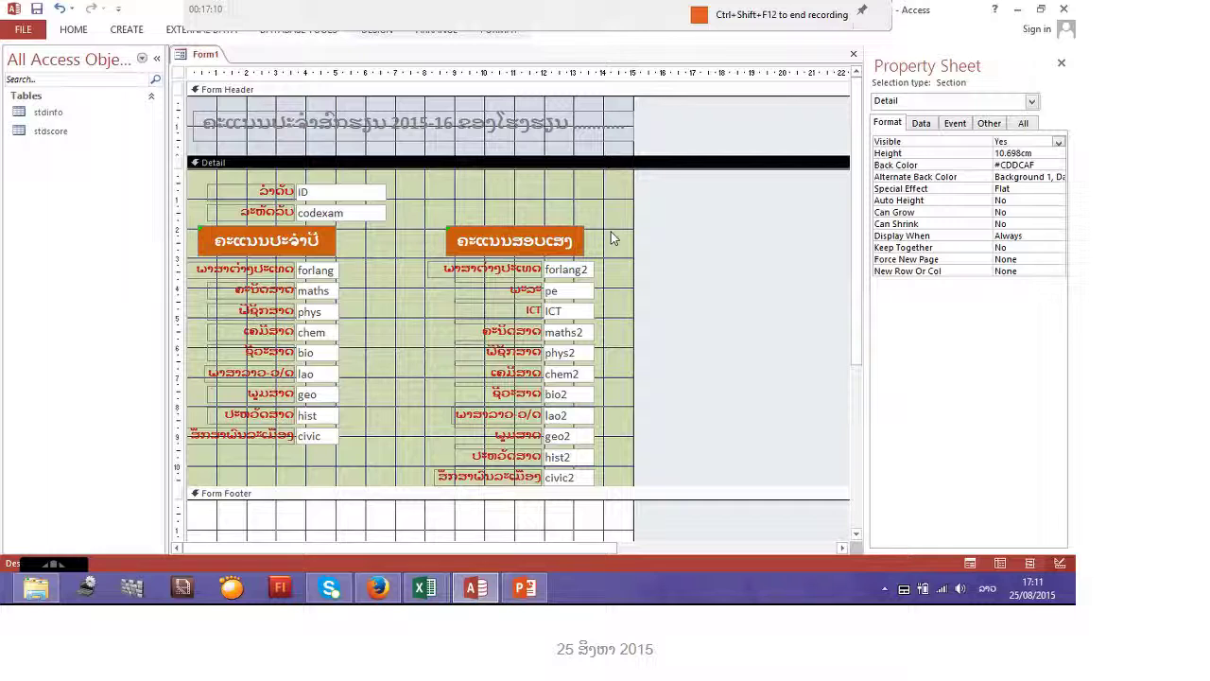
# Step: Widen the form to about 18.5 cm to make room beside the second subject column
pyautogui.moveTo(633, 275); pyautogui.dragTo(738, 289)
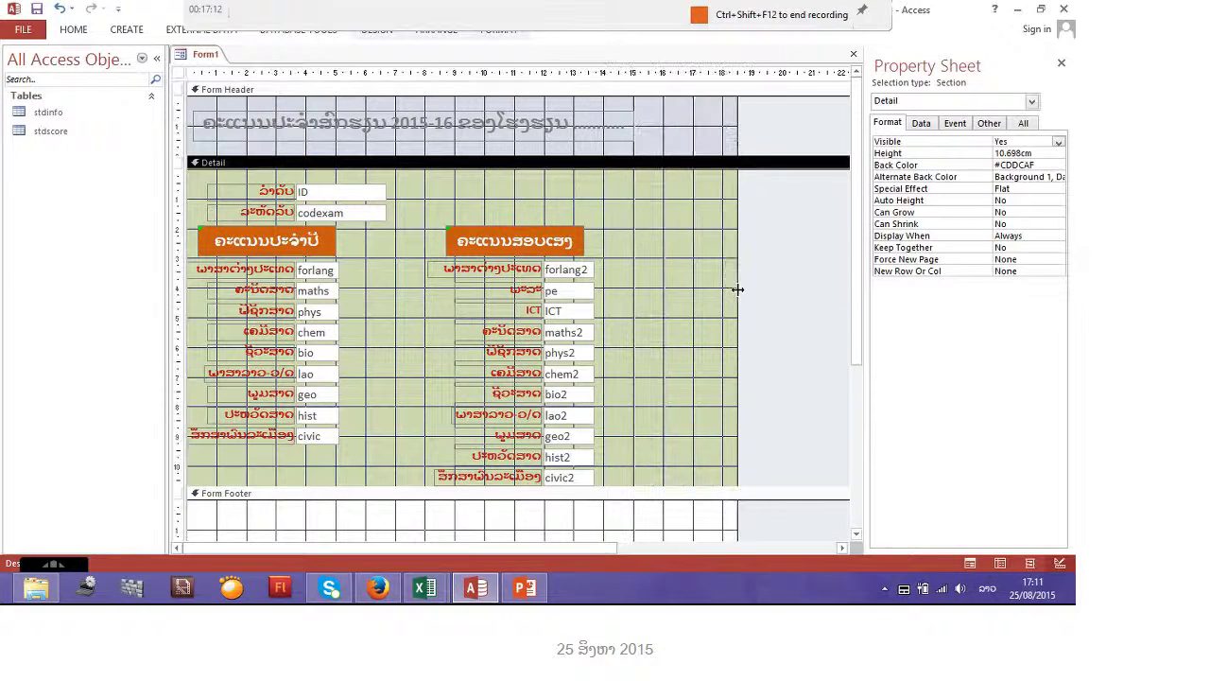
pyautogui.rightClick(647, 293)
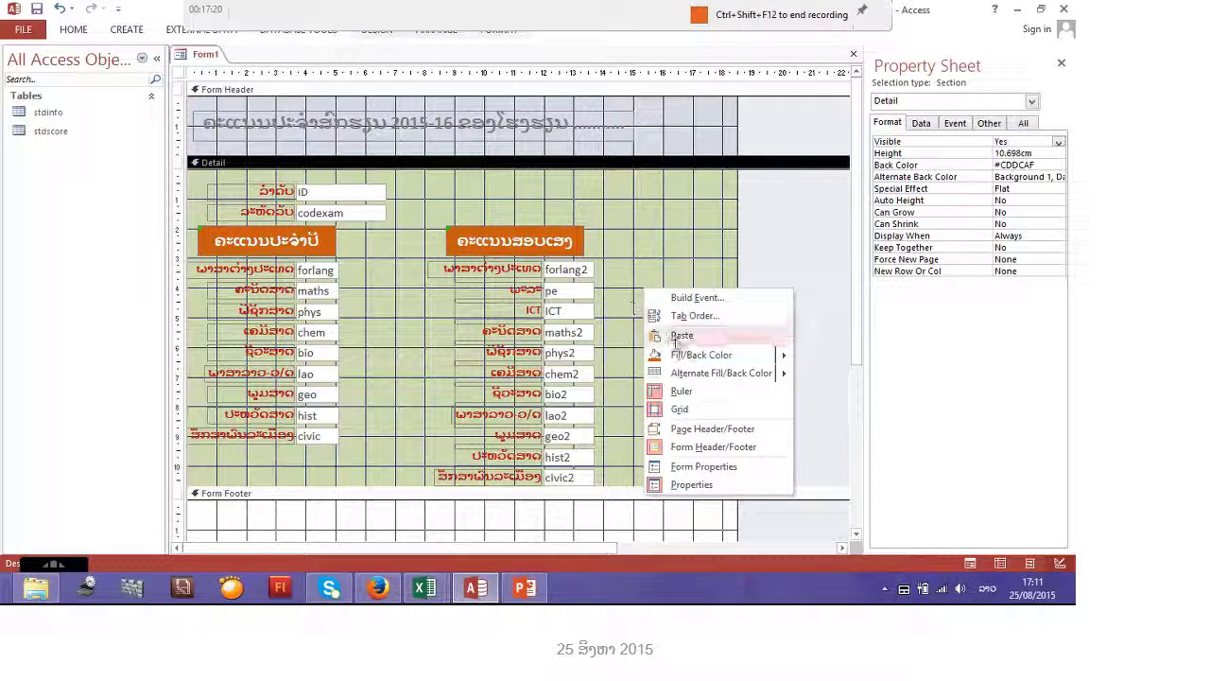
pyautogui.click(630, 250)
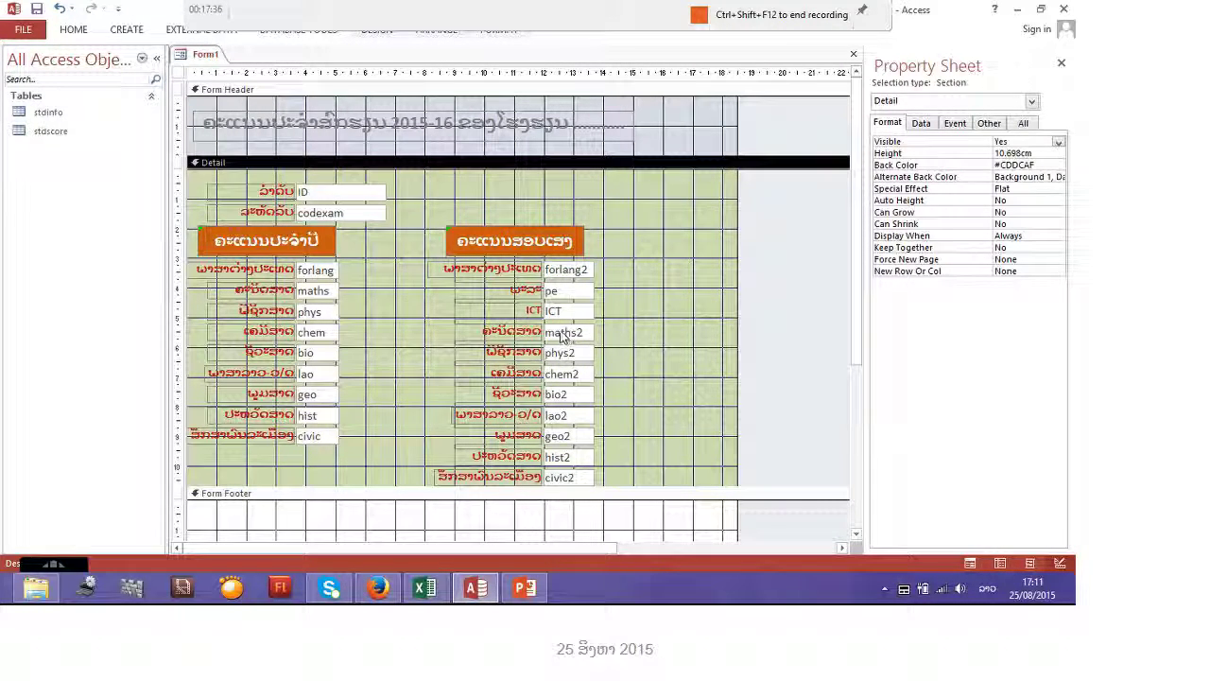
# Step: Paste another copy of the orange ຄະແນນປະຈຳປີ label and place it beside the second column, about 14 cm across and 3.6 cm down
pyautogui.click(546, 250)
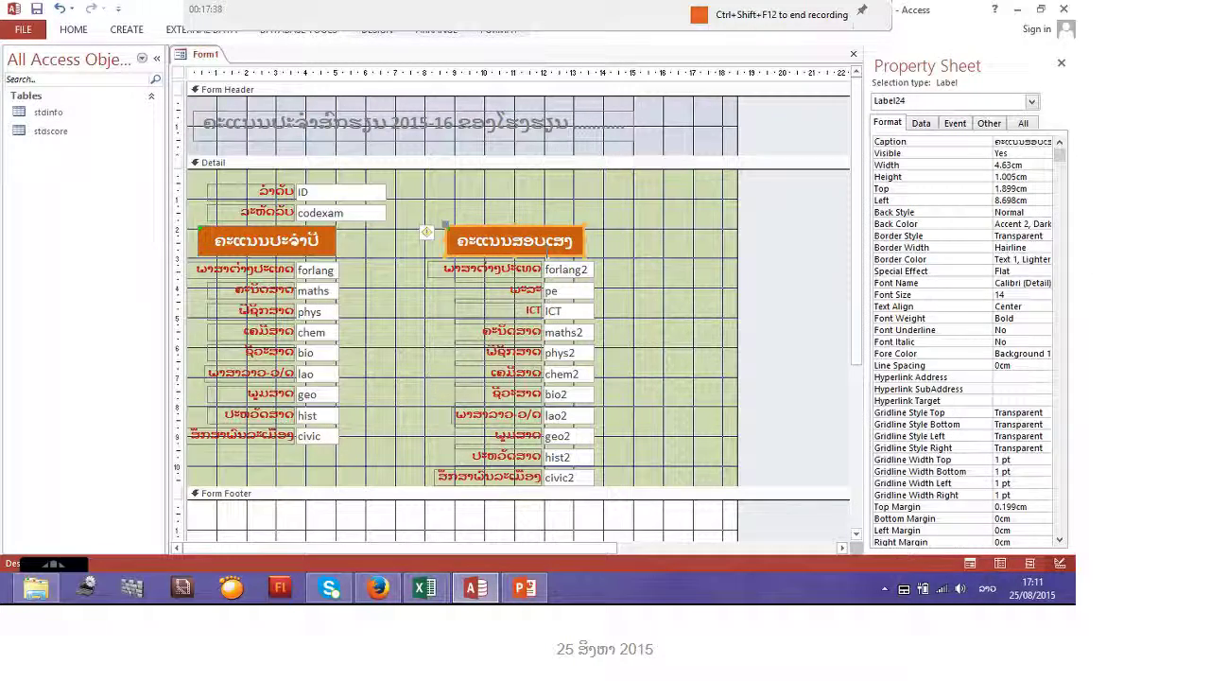
pyautogui.rightClick(659, 322)
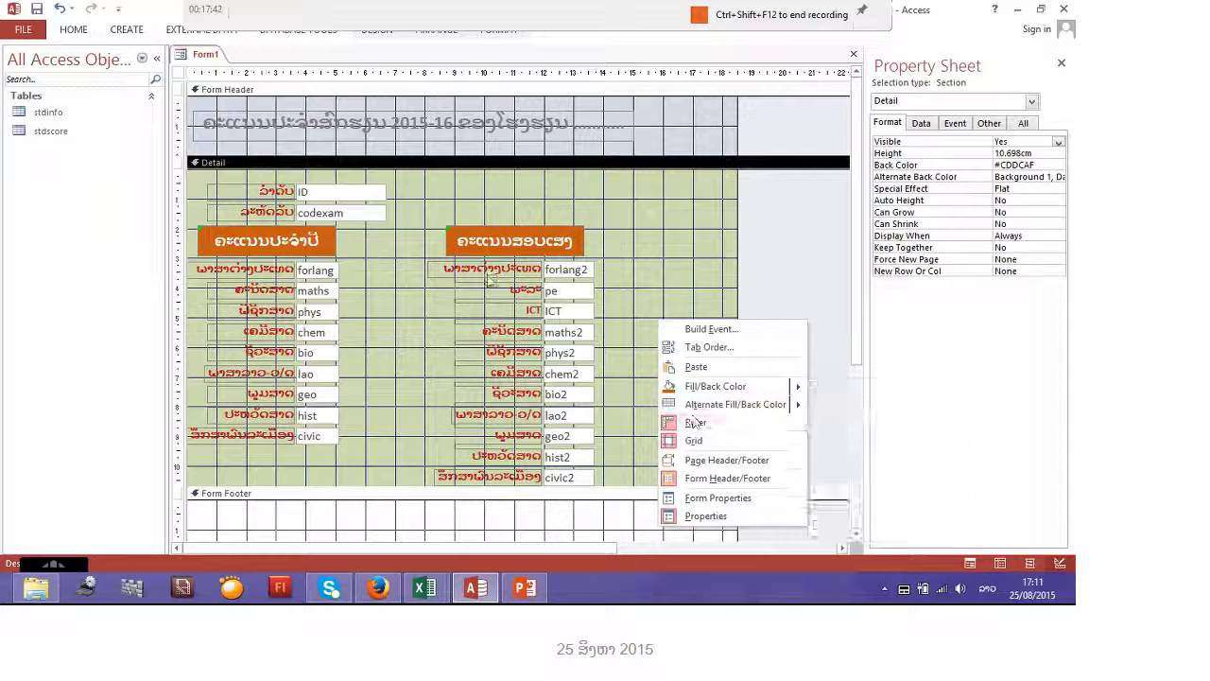
pyautogui.click(63, 32)
pyautogui.click(59, 64)
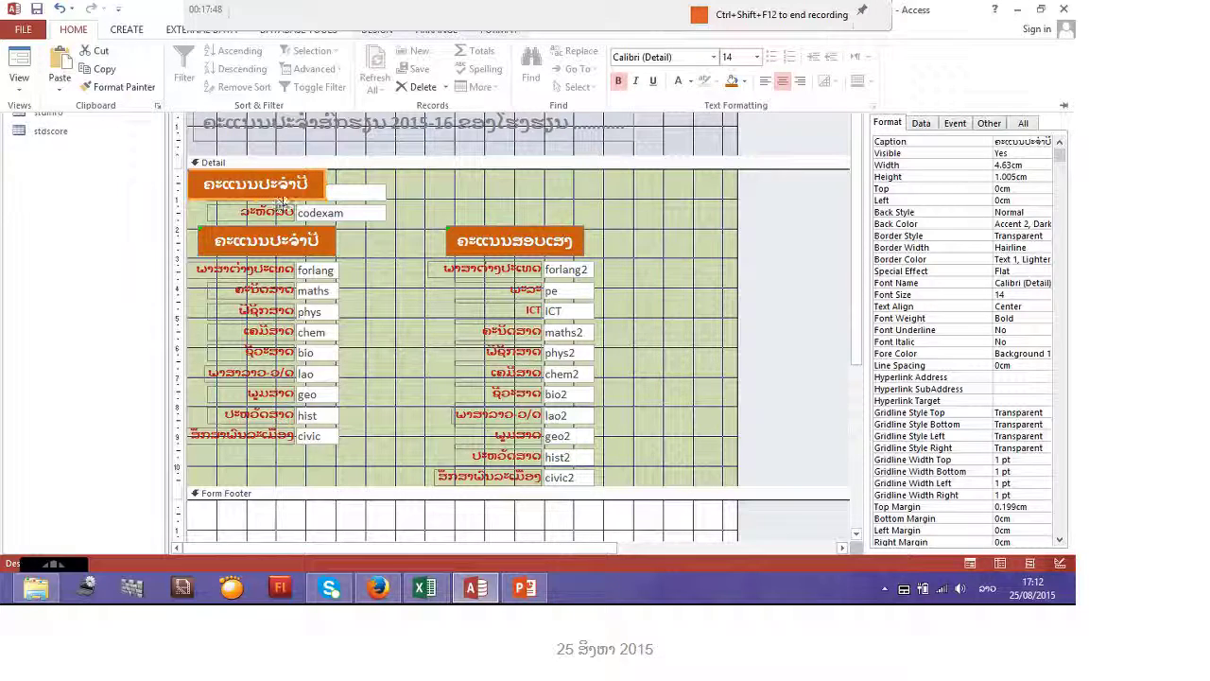
pyautogui.click(295, 175)
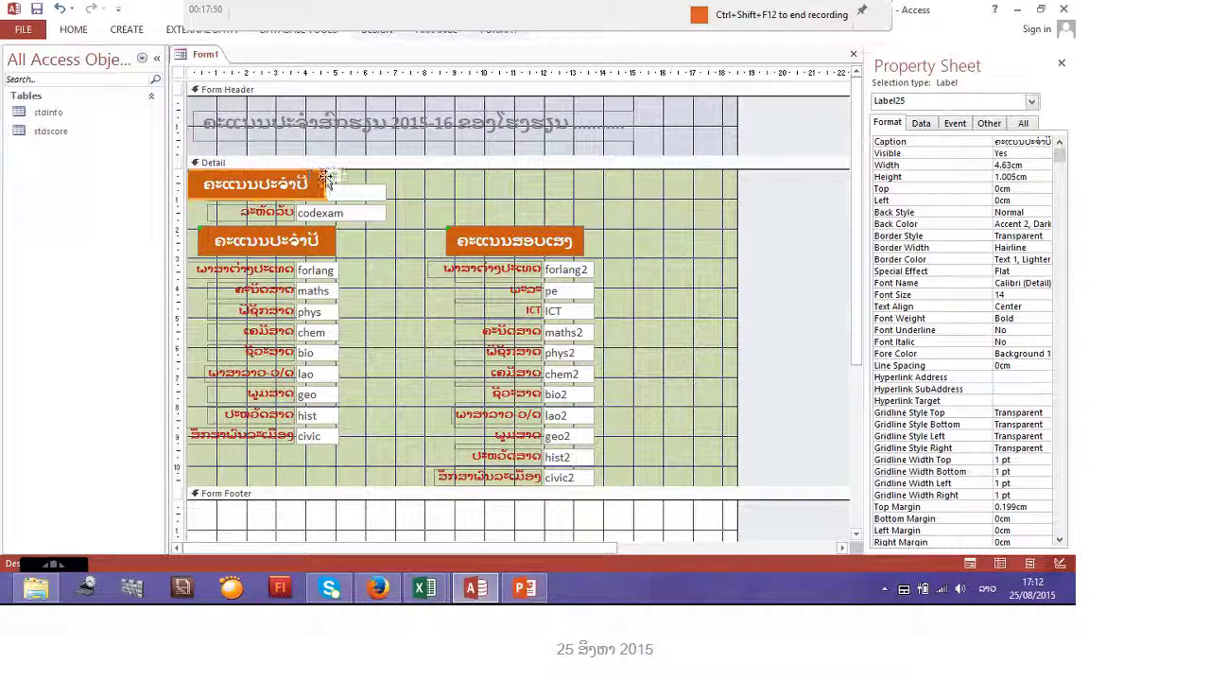
pyautogui.moveTo(325, 178); pyautogui.dragTo(739, 284)
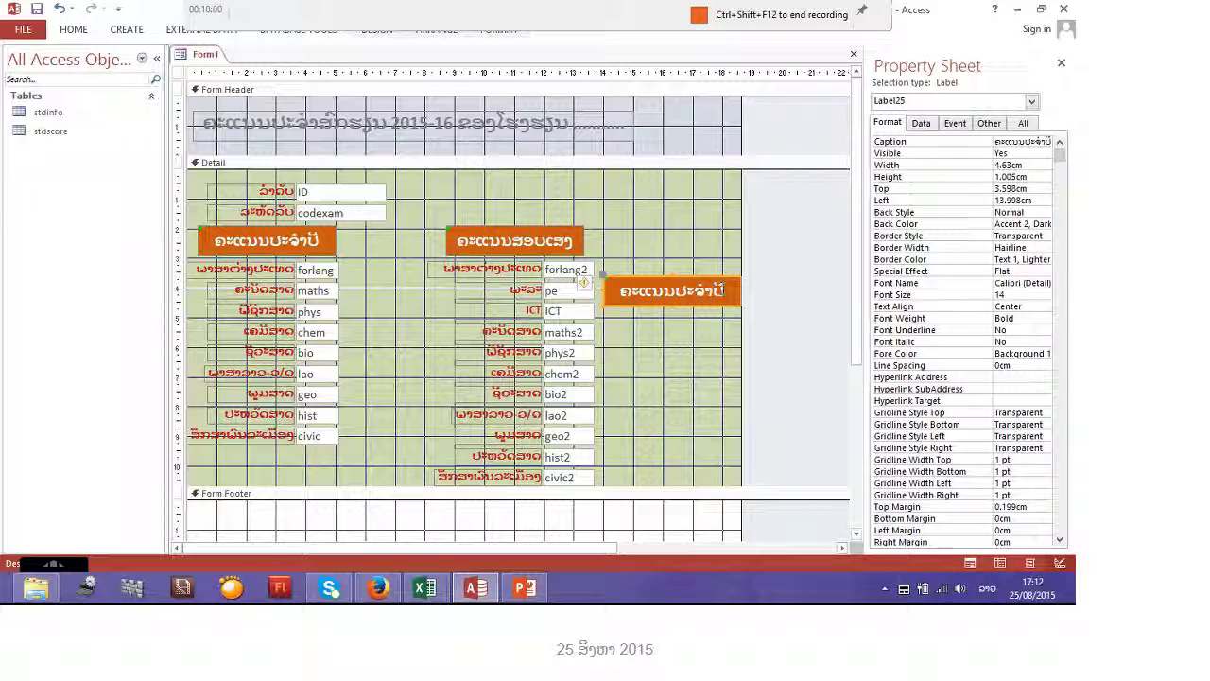
# Step: Switch to the Excel workbook and copy the ລະດັບໂຮງຮຽນ heading text from the merged cell in row 3, columns W to Y
pyautogui.moveTo(719, 295); pyautogui.dragTo(718, 283)
pyautogui.click(700, 284)
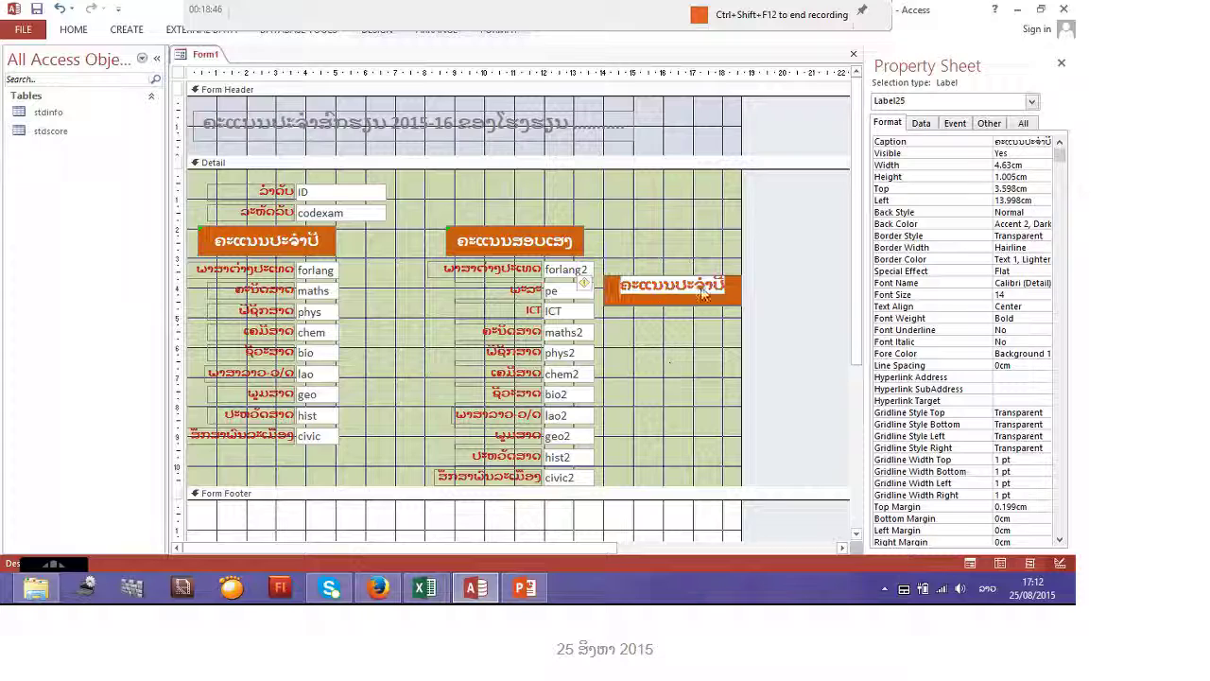
pyautogui.moveTo(723, 284); pyautogui.dragTo(620, 285)
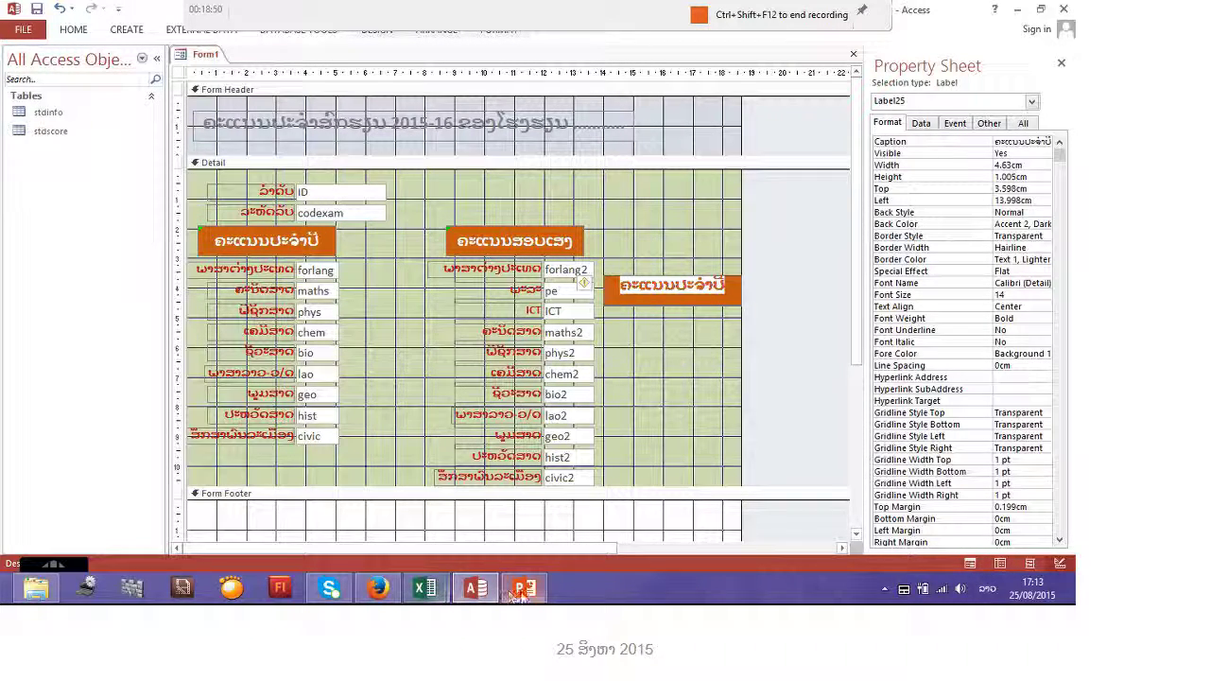
pyautogui.moveTo(524, 589); pyautogui.dragTo(480, 591)
pyautogui.click(480, 591)
pyautogui.click(479, 591)
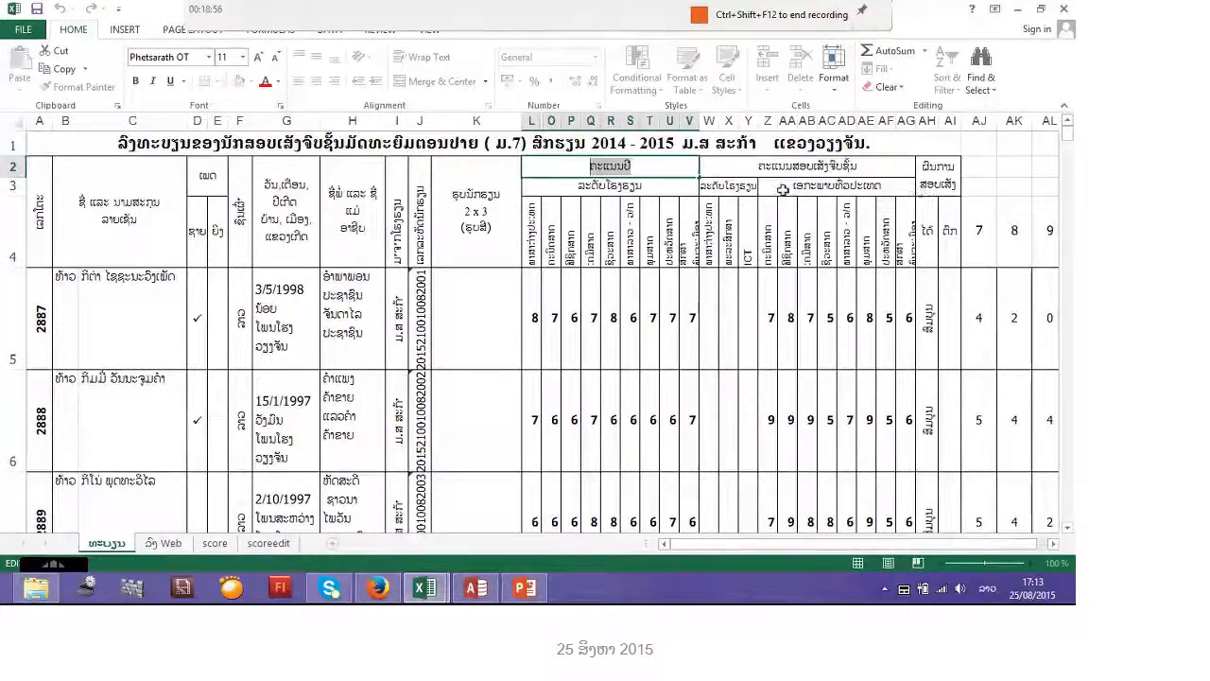
pyautogui.click(741, 187)
pyautogui.doubleClick(741, 187)
pyautogui.moveTo(741, 187); pyautogui.dragTo(701, 187)
pyautogui.press('Escape')
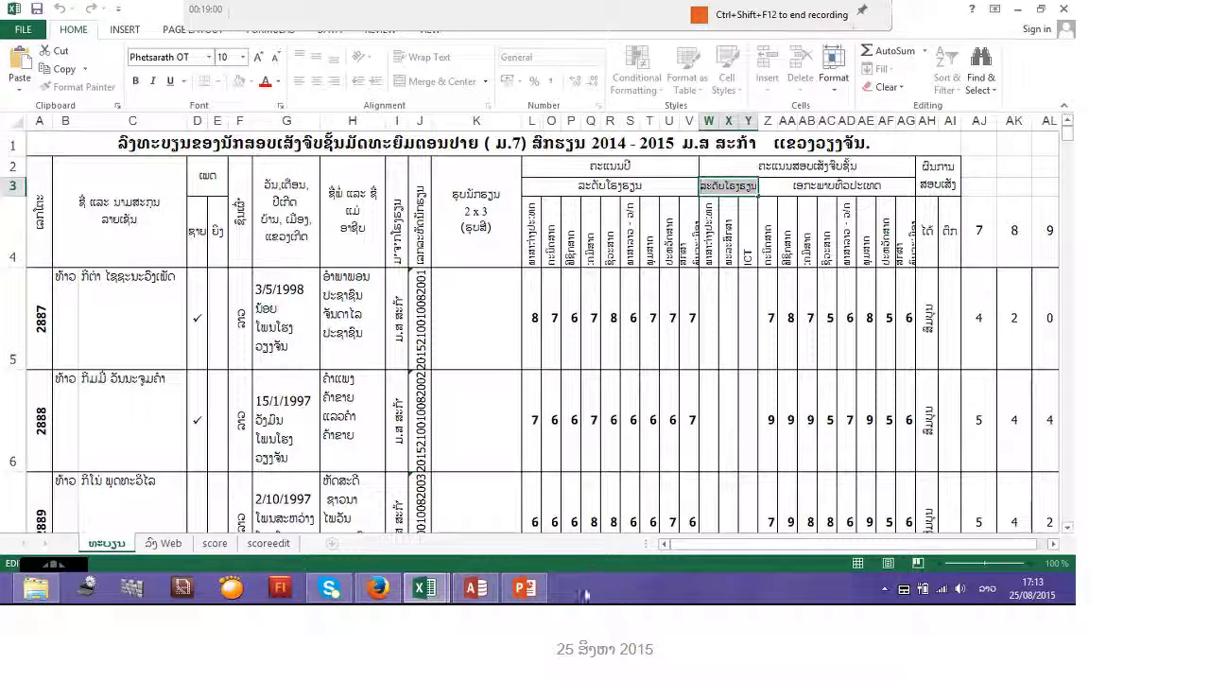
# Step: Return to the Access form and replace the caption of the orange label beside the second column with ລະດັບໂຮງຮຽນ
pyautogui.click(496, 594)
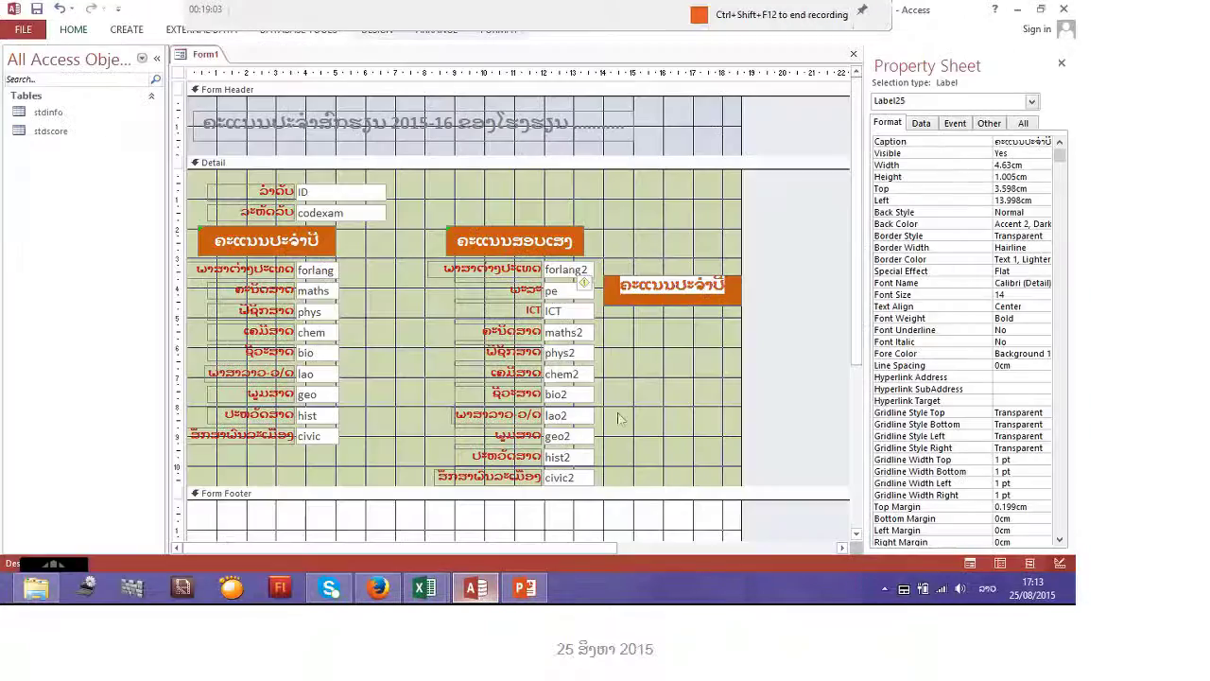
pyautogui.doubleClick(730, 292)
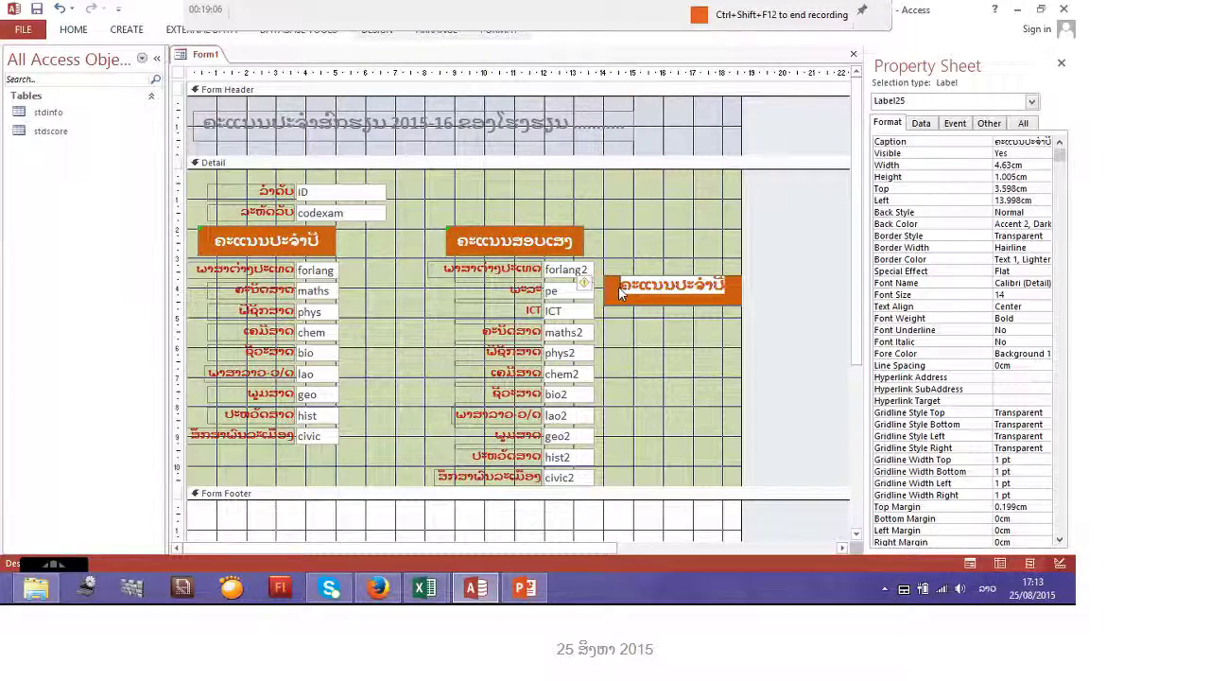
pyautogui.write('ລະດັບໂຮງຮຽນ')
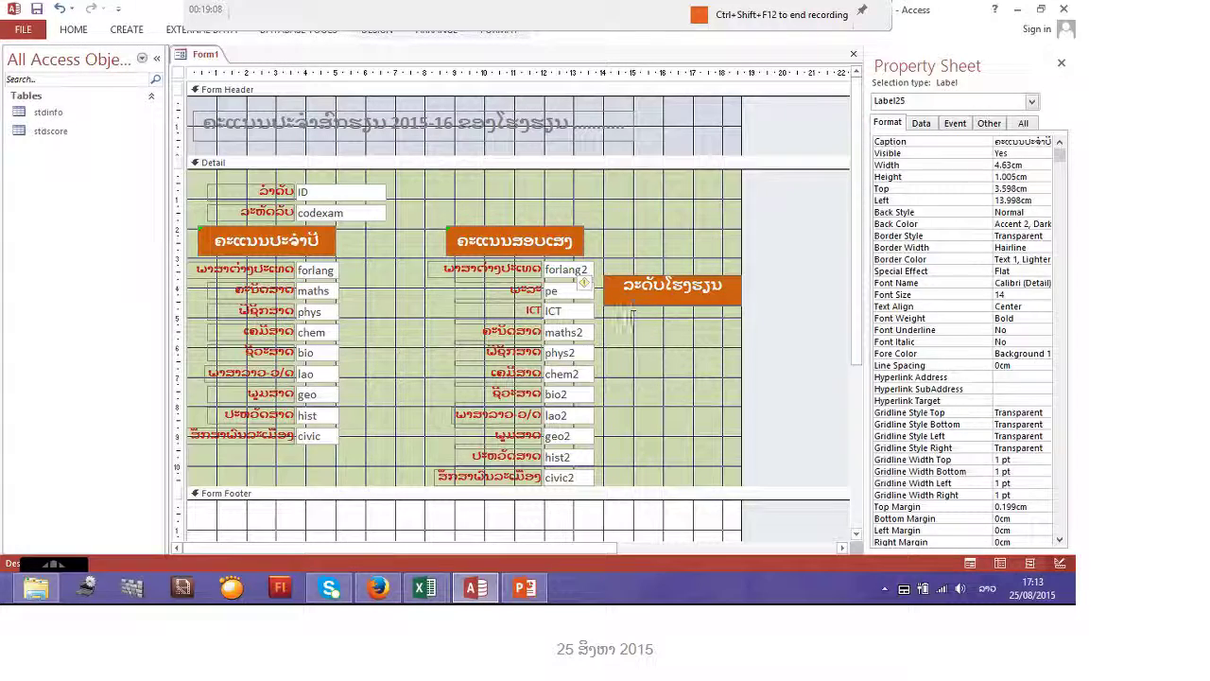
pyautogui.click(635, 318)
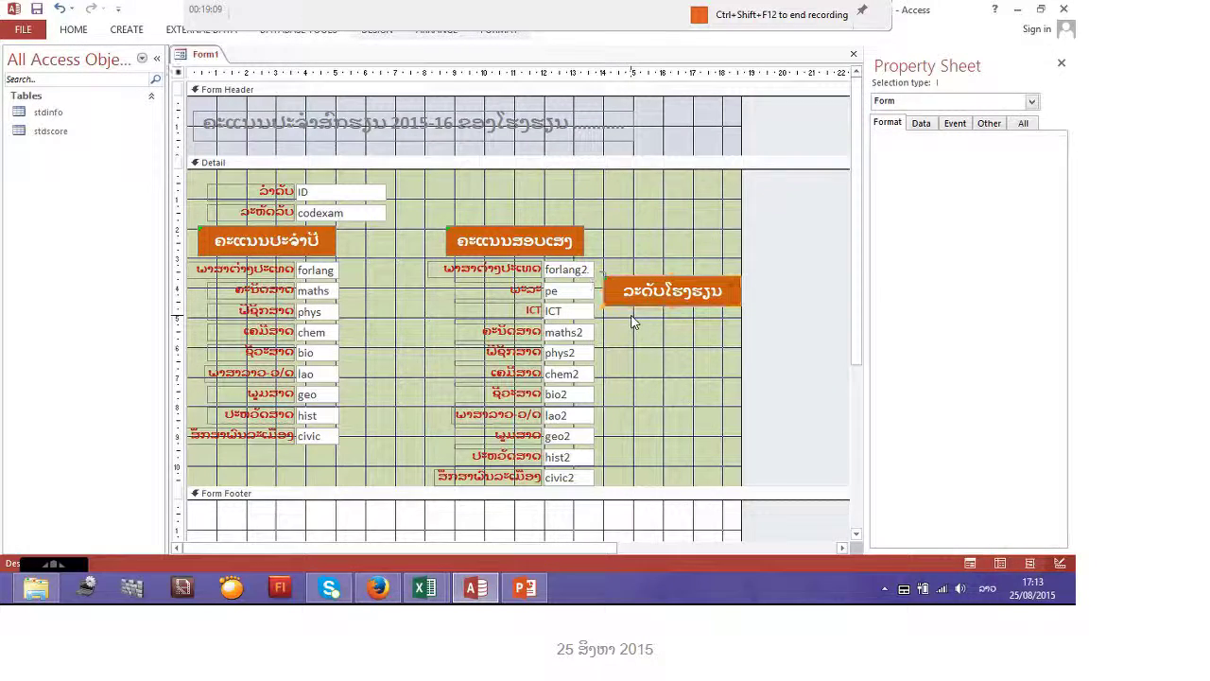
pyautogui.click(608, 283)
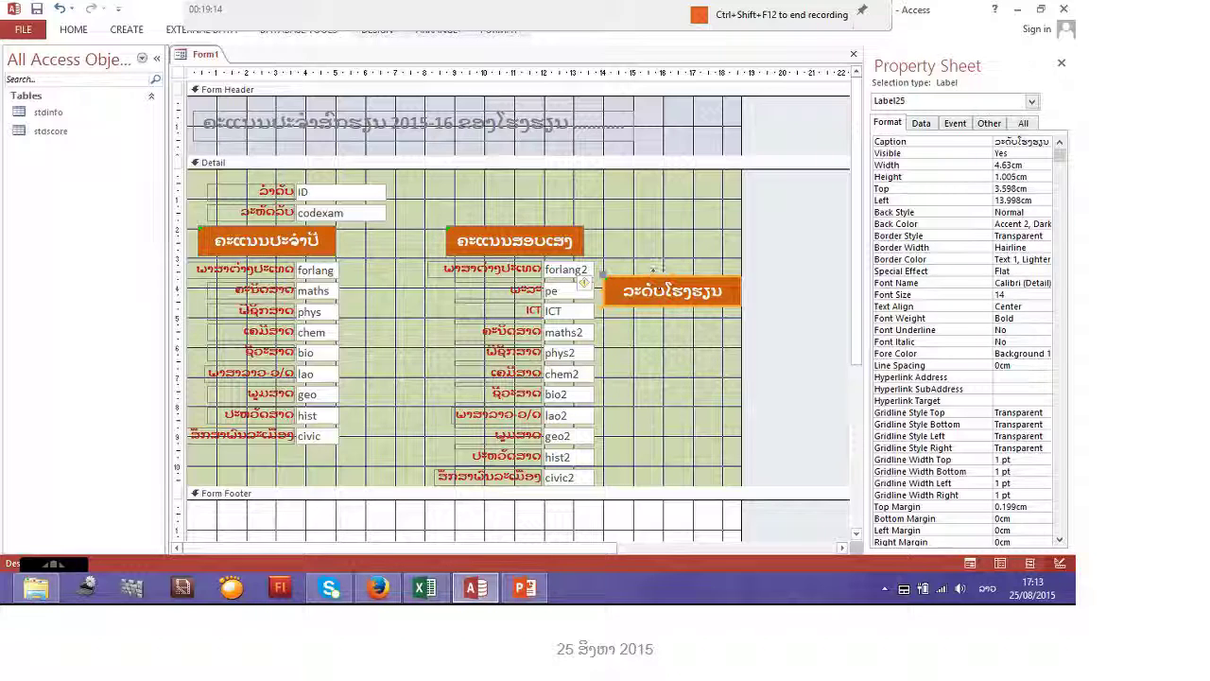
pyautogui.click(81, 31)
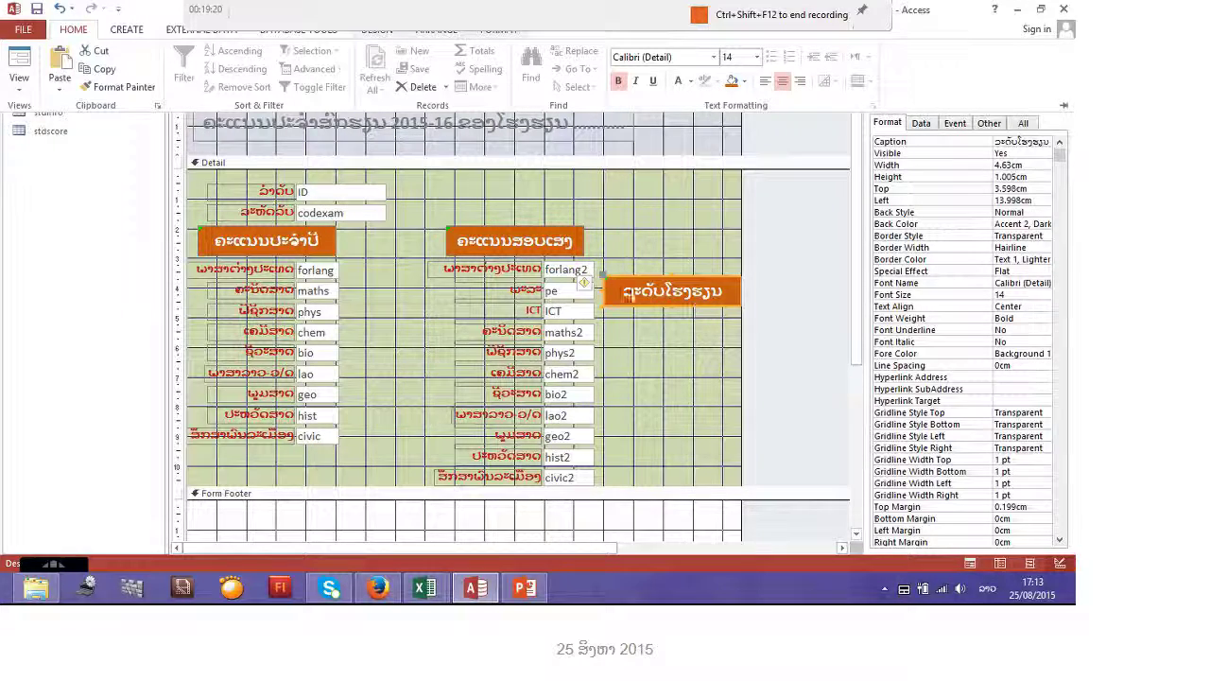
pyautogui.click(630, 312)
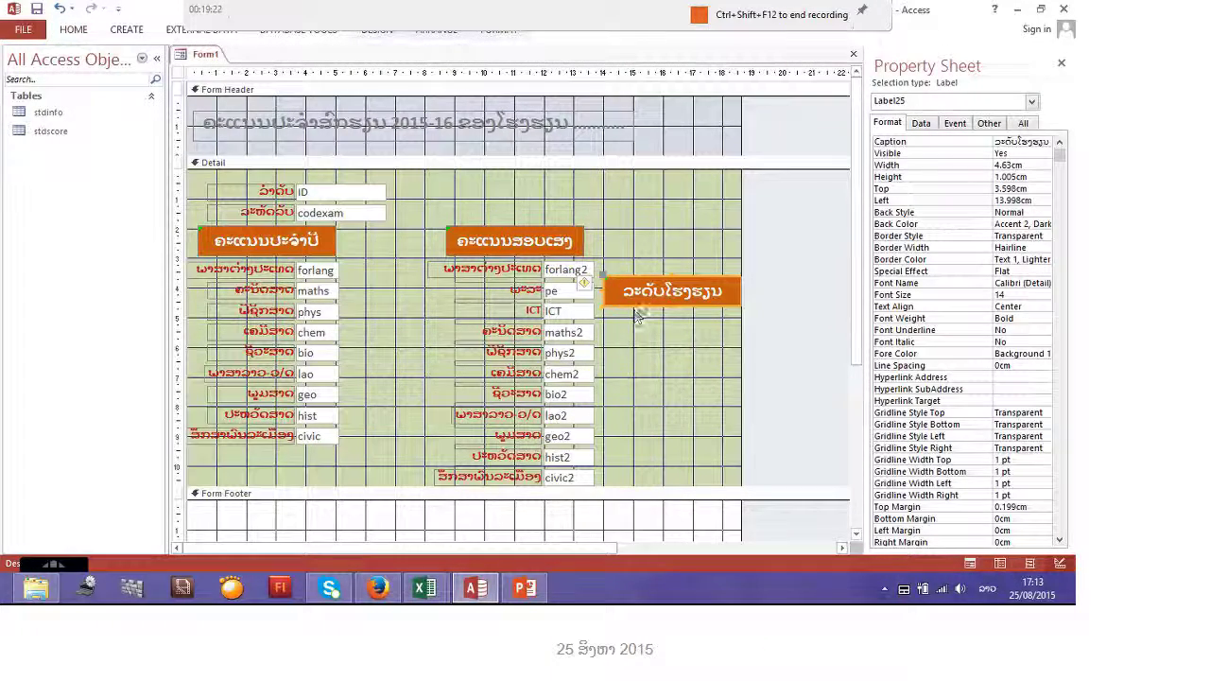
pyautogui.click(646, 273)
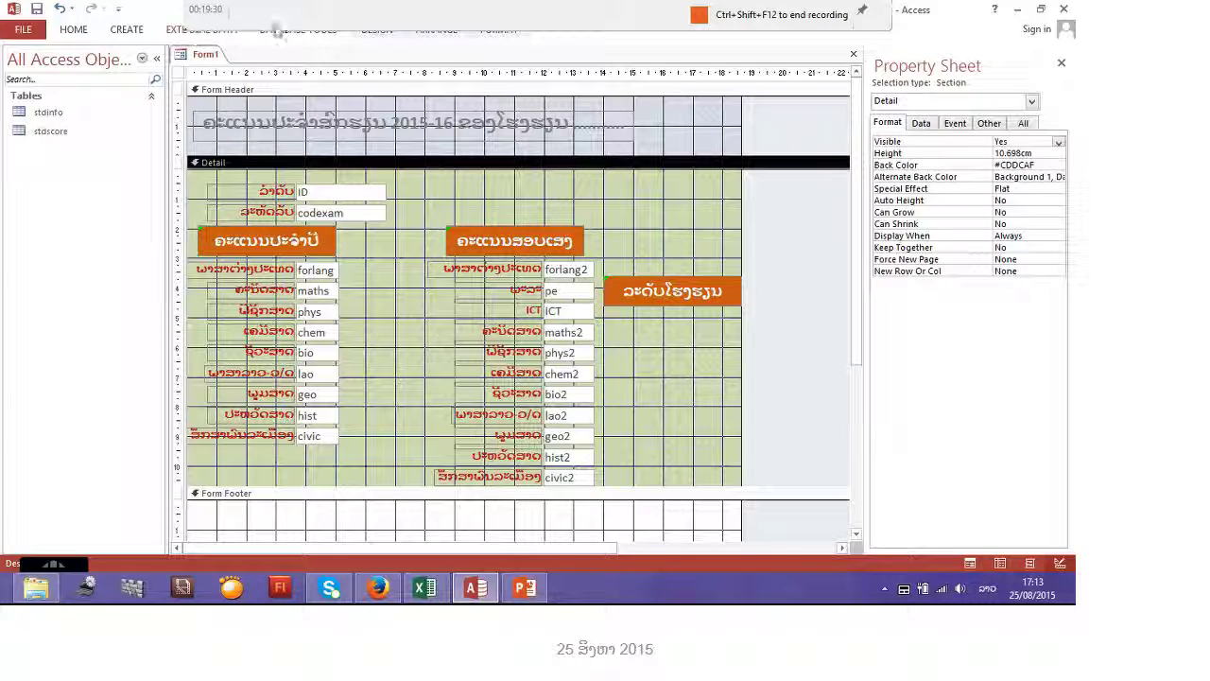
pyautogui.click(369, 32)
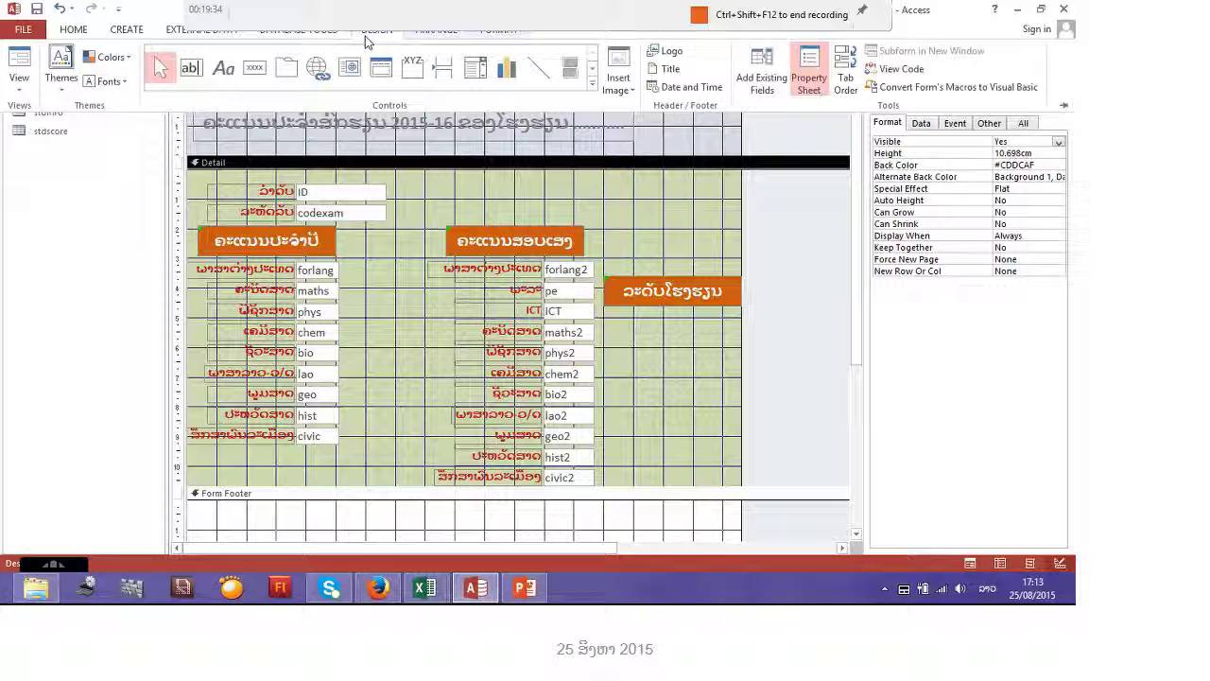
pyautogui.click(677, 275)
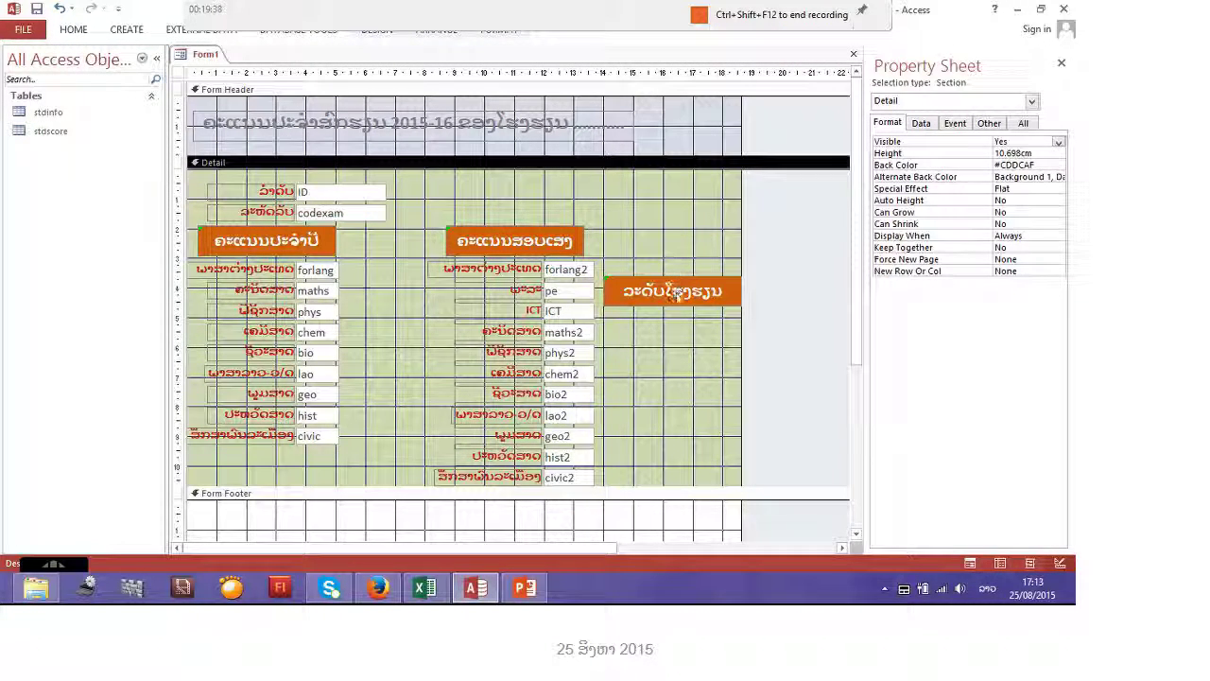
# Step: Enlarge the ລະດັບໂຮງຮຽນ label upward and downward to about 1.9 cm high, starting about 3.1 cm down
pyautogui.click(673, 288)
pyautogui.moveTo(670, 277); pyautogui.dragTo(670, 263)
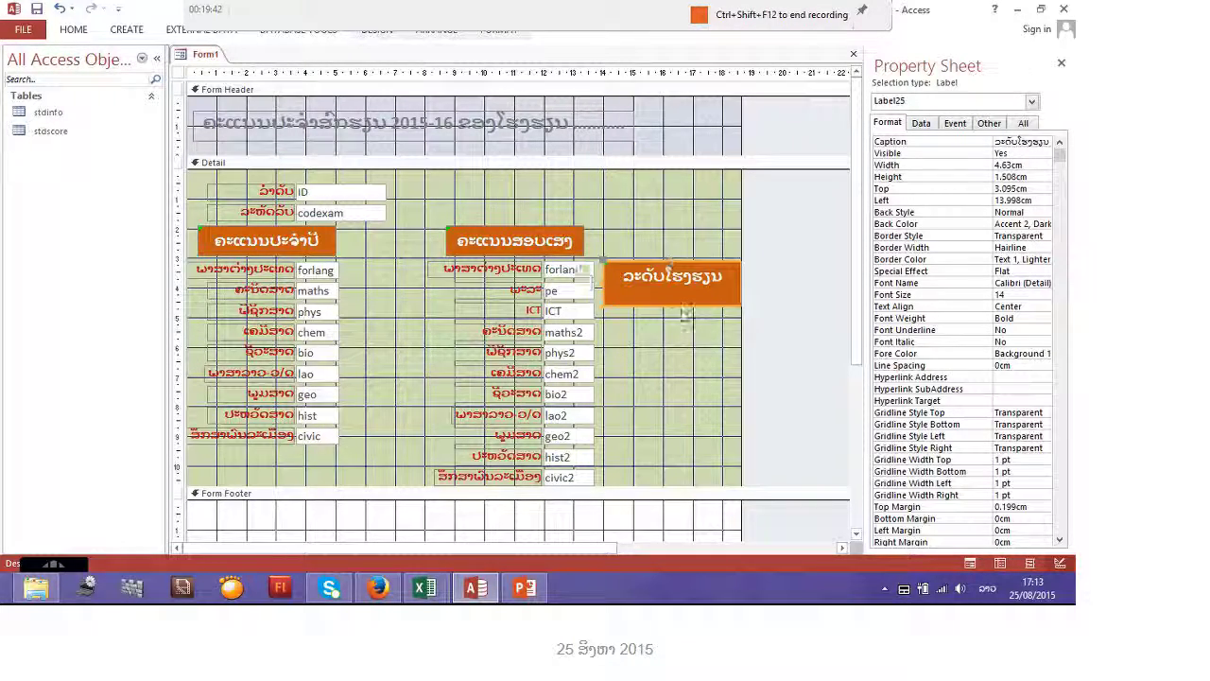
pyautogui.moveTo(680, 305); pyautogui.dragTo(673, 317)
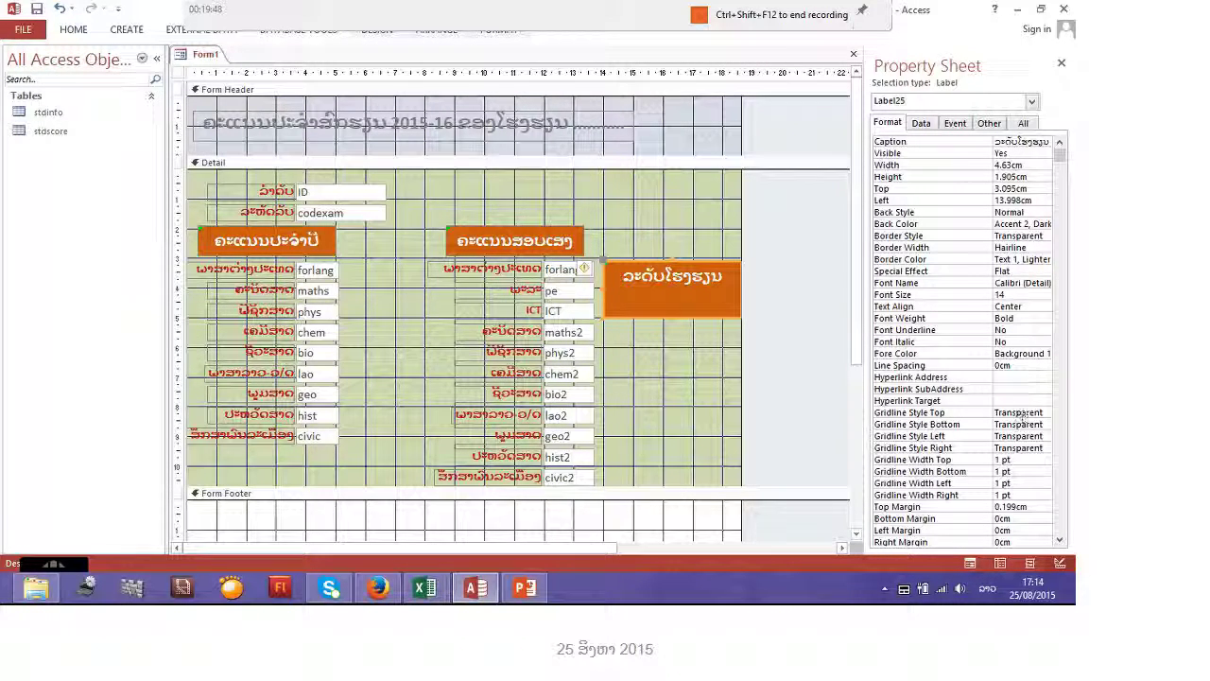
pyautogui.click(1043, 519)
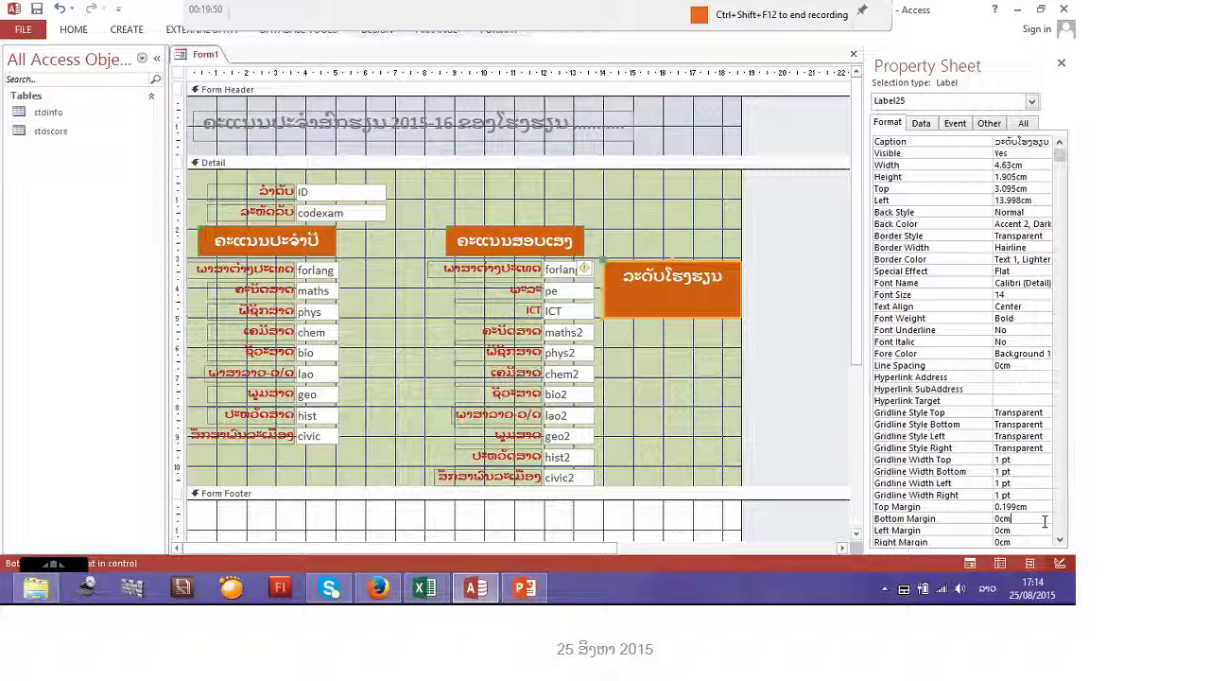
pyautogui.click(1041, 309)
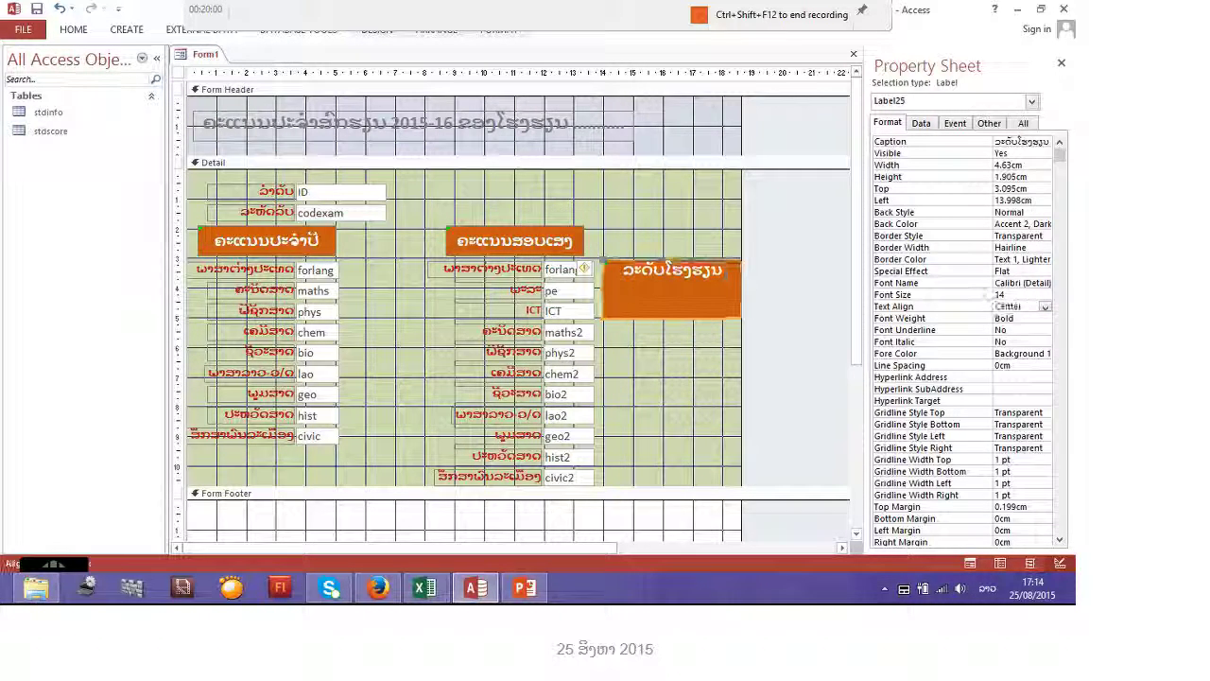
pyautogui.click(614, 261)
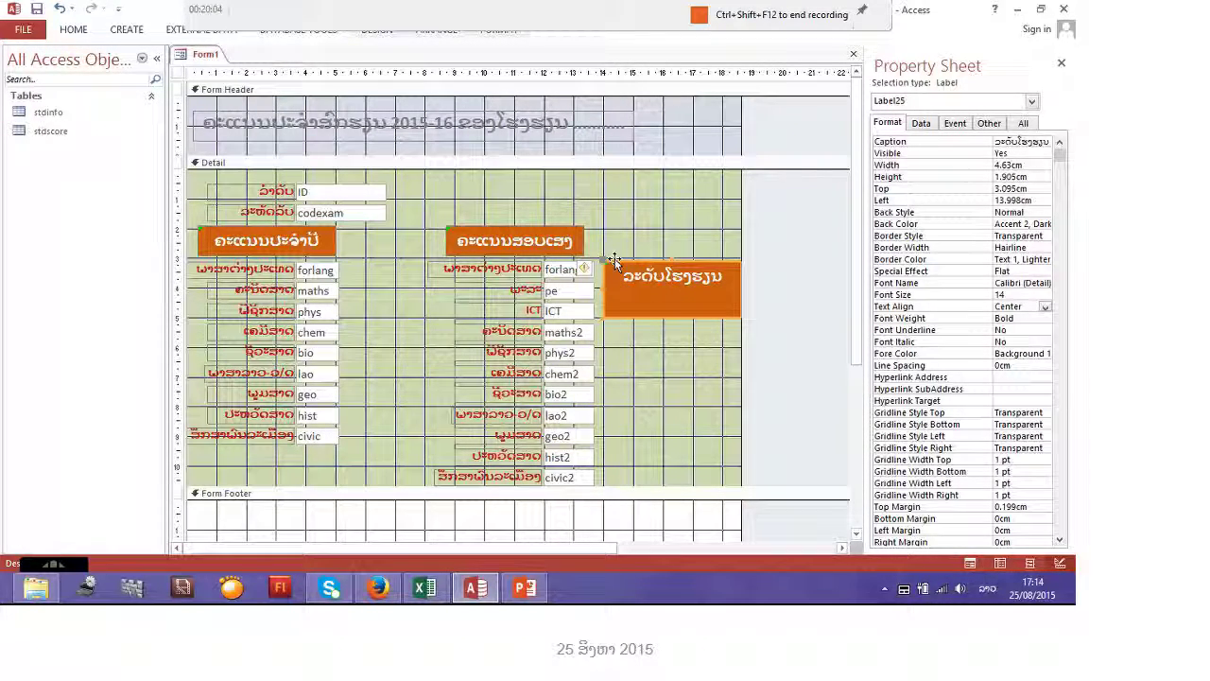
pyautogui.click(708, 347)
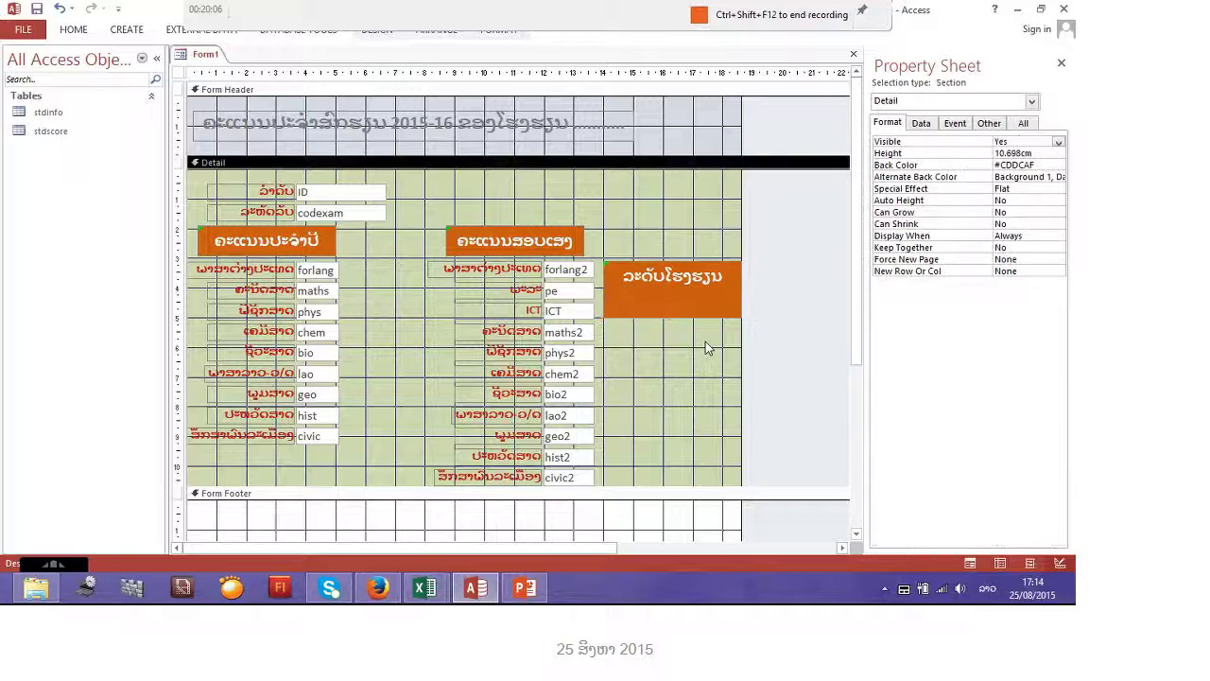
pyautogui.click(629, 282)
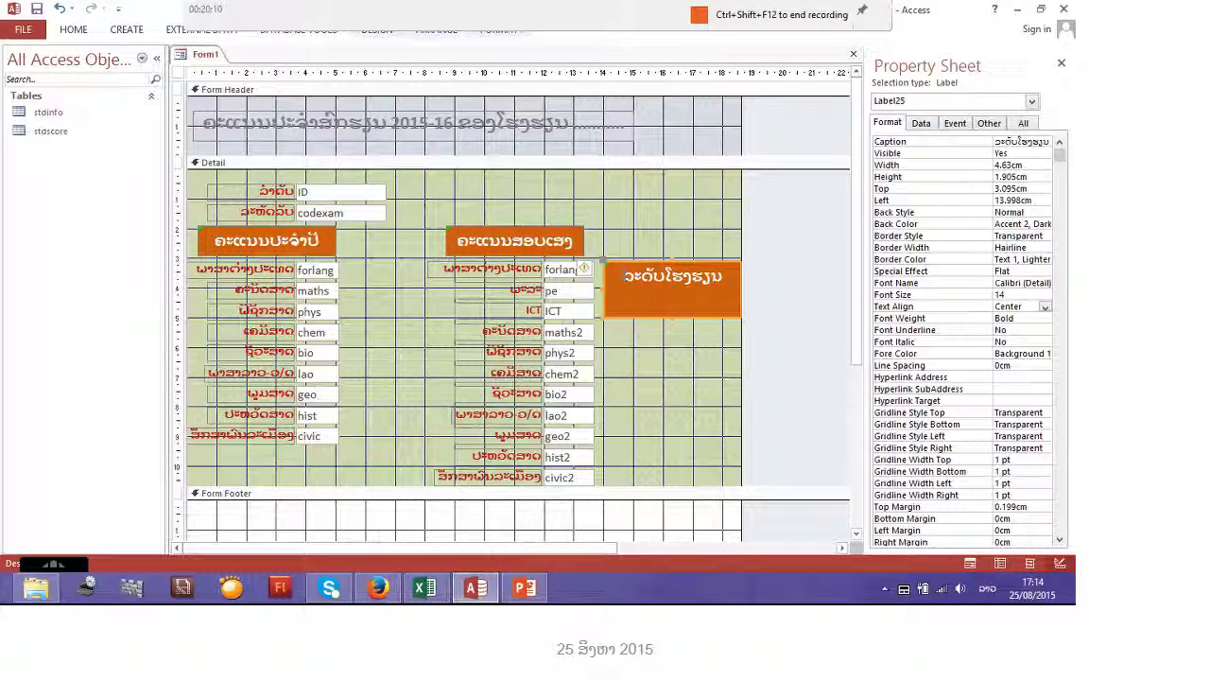
pyautogui.click(628, 276)
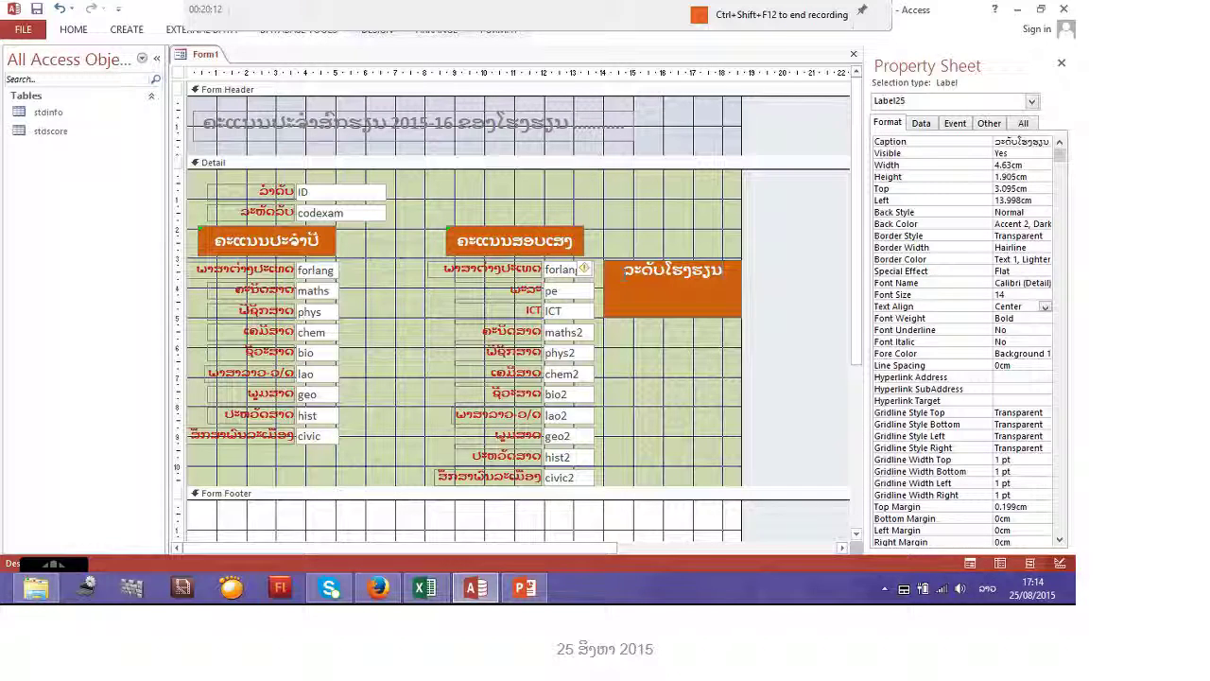
pyautogui.press('Escape')
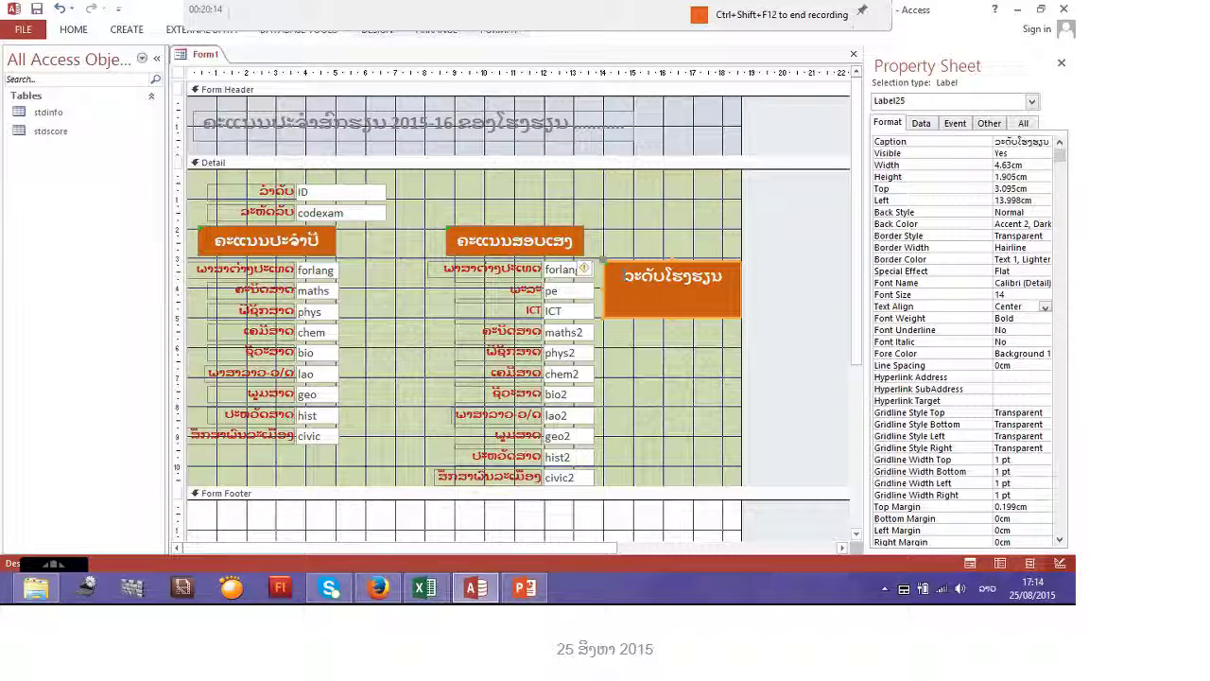
pyautogui.click(625, 275)
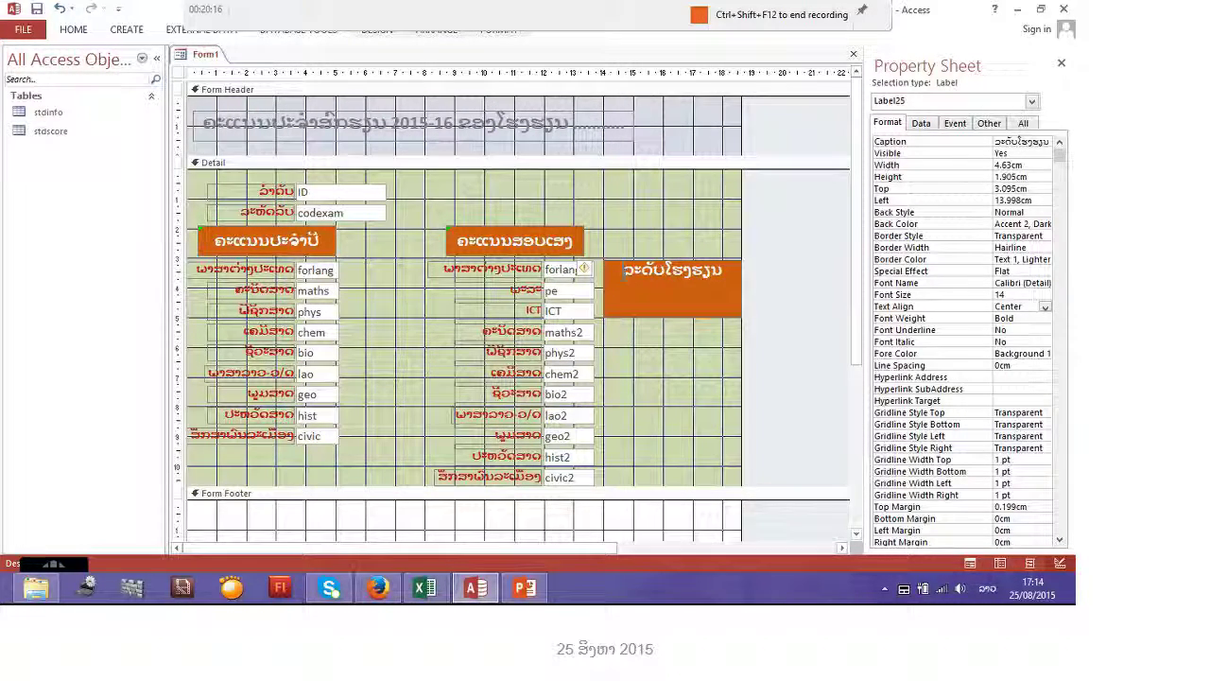
pyautogui.press('Escape')
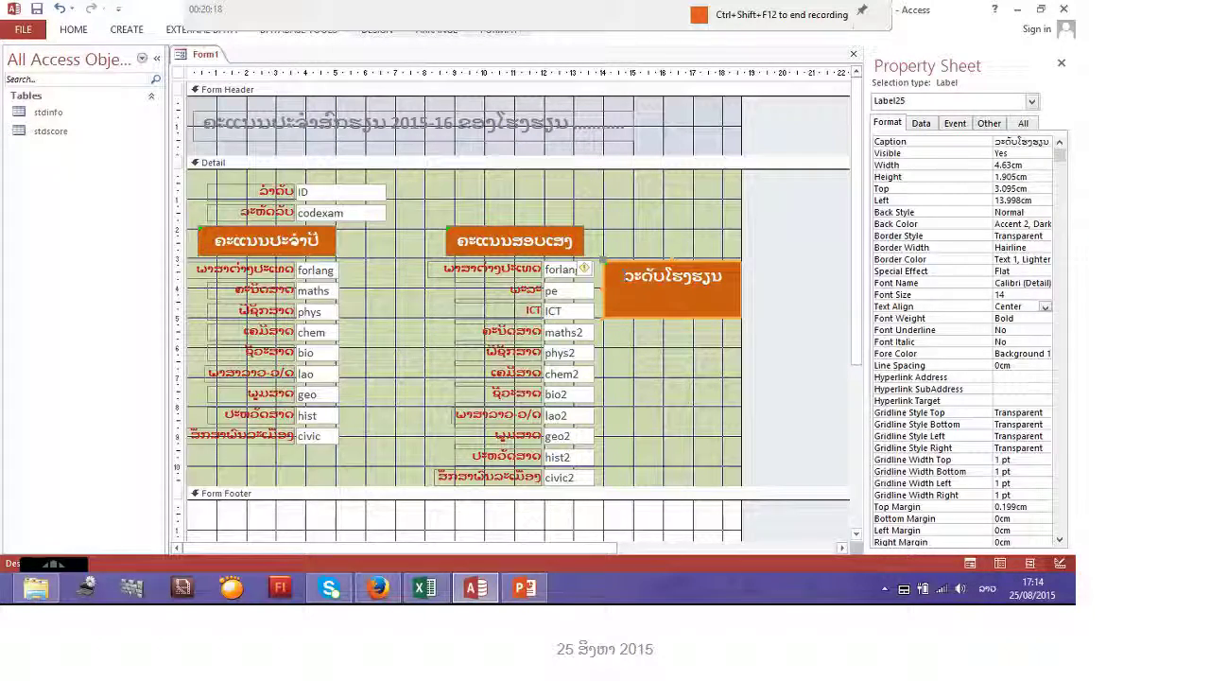
pyautogui.click(704, 339)
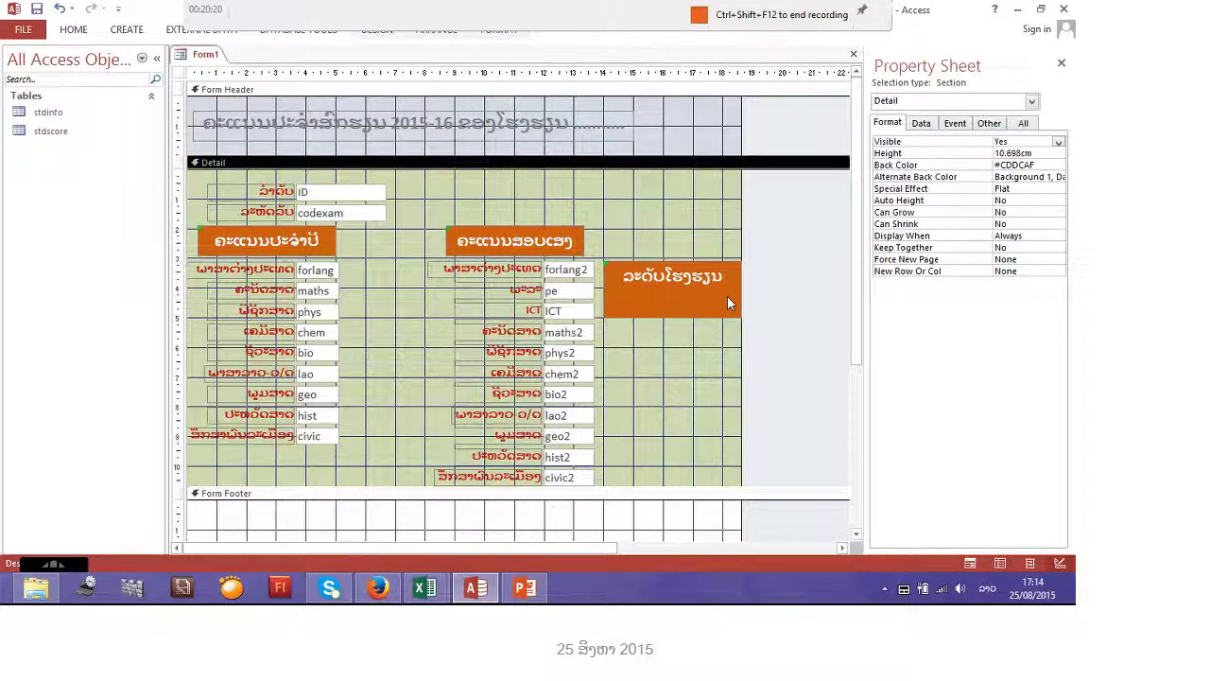
# Step: Change the background of the ລະດັບໂຮງຮຽນ label to a light orange shade of the Accent 2 theme color
pyautogui.click(724, 300)
pyautogui.rightClick(724, 299)
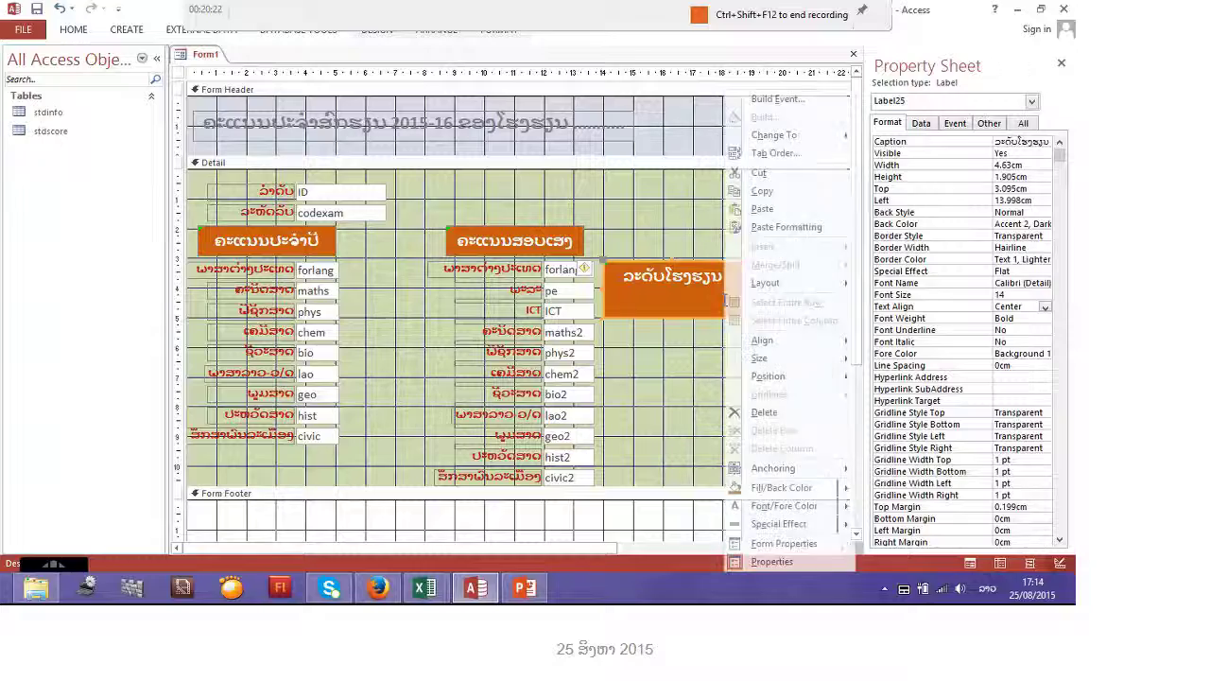
pyautogui.click(74, 29)
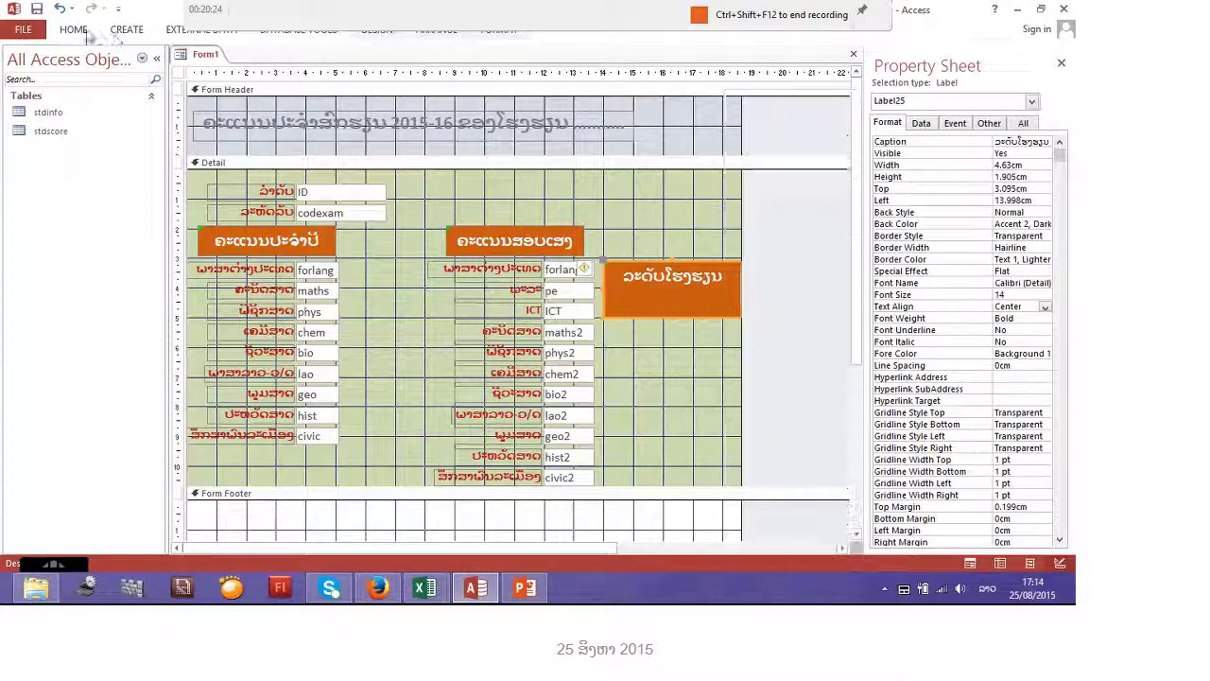
pyautogui.click(74, 29)
pyautogui.click(744, 82)
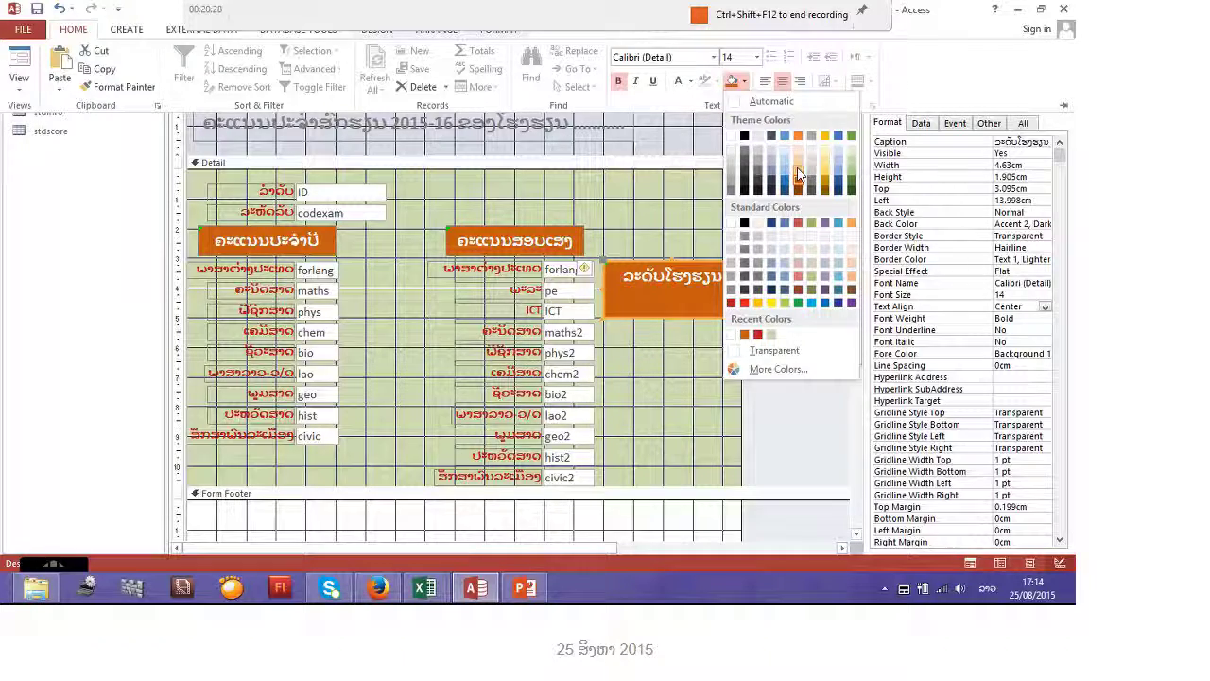
pyautogui.click(799, 173)
pyautogui.click(730, 225)
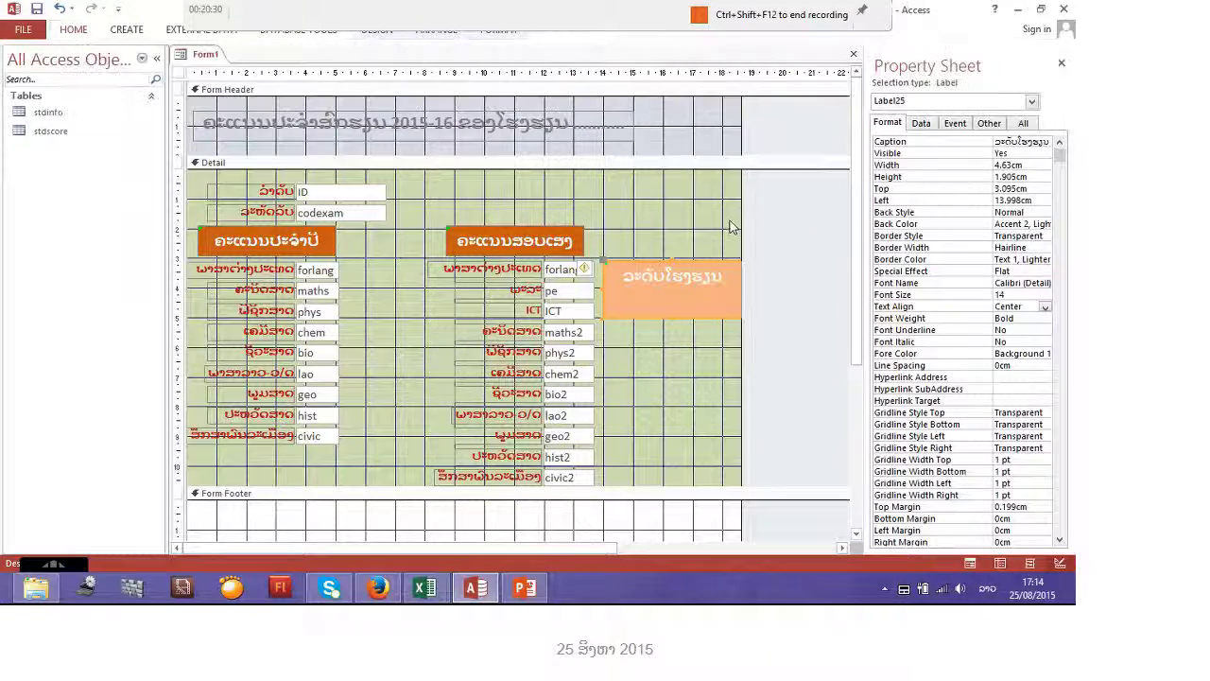
pyautogui.click(775, 235)
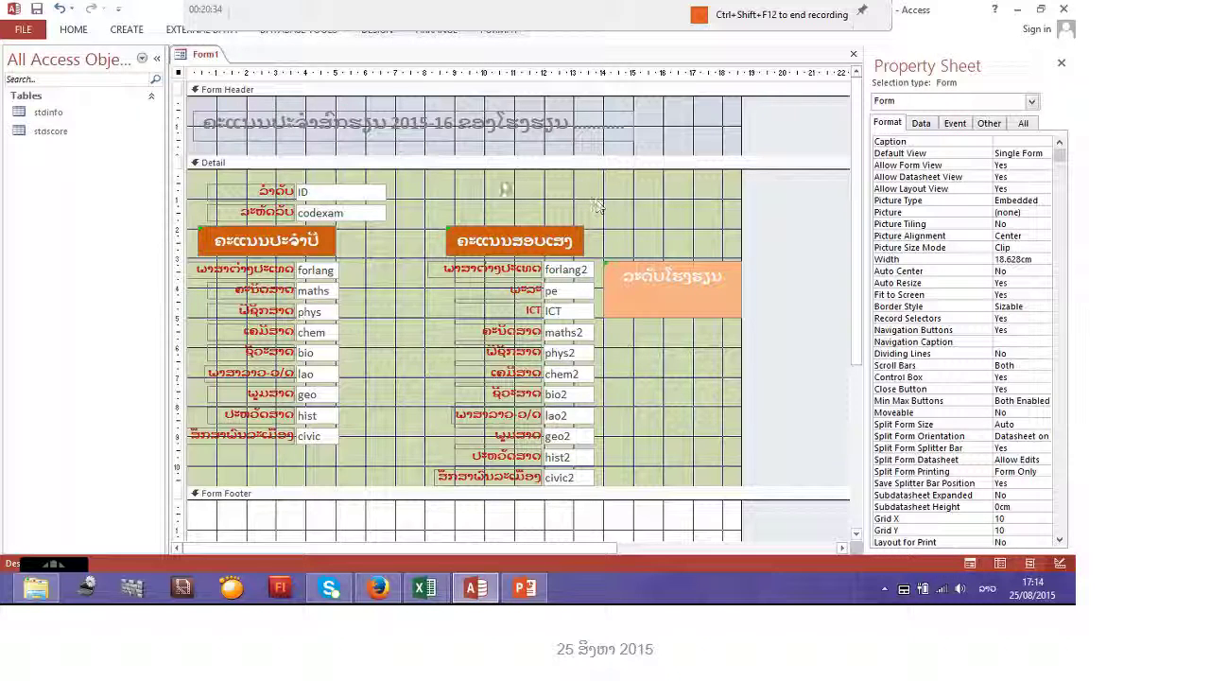
# Step: Save the form under the name stdscore
pyautogui.rightClick(205, 55)
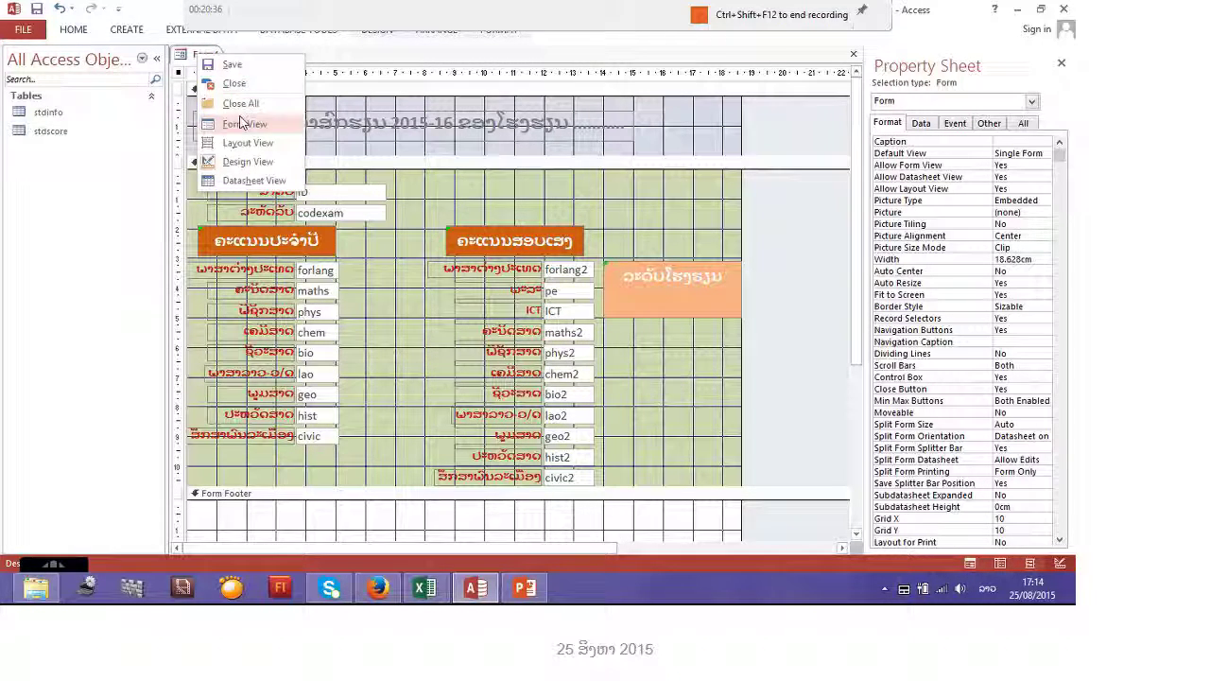
pyautogui.click(232, 64)
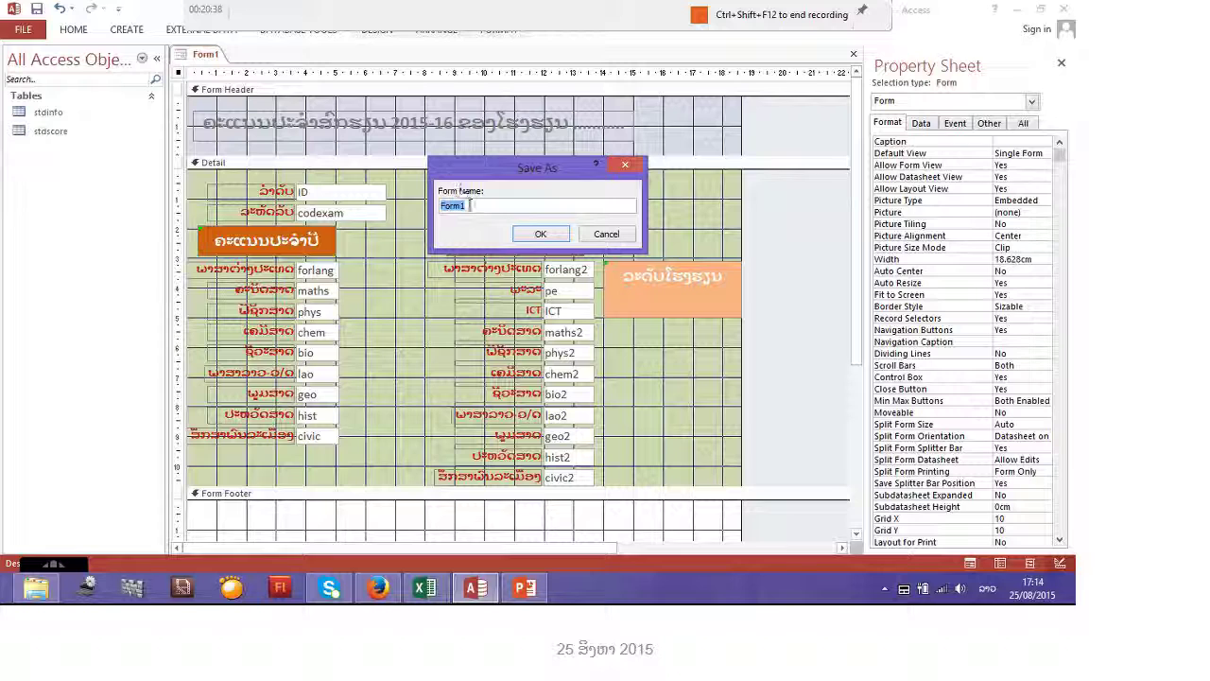
pyautogui.write('ຟອມ')
pyautogui.write('ຄະແນນປ')
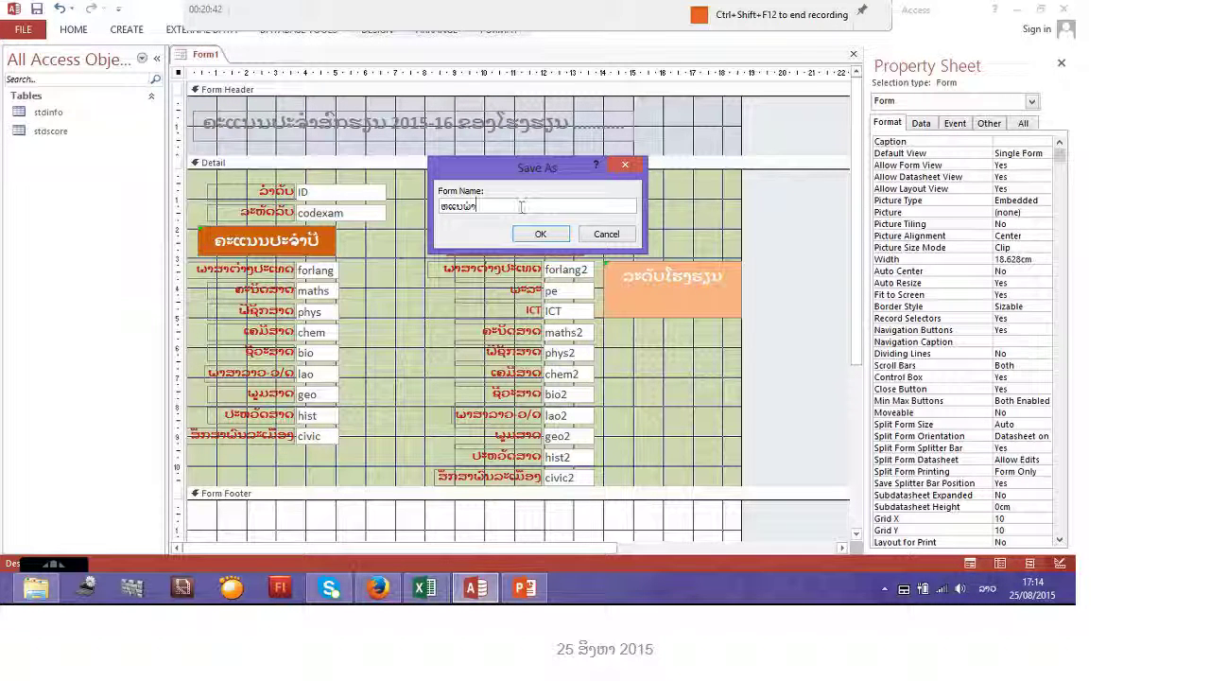
pyautogui.moveTo(521, 207); pyautogui.dragTo(397, 213)
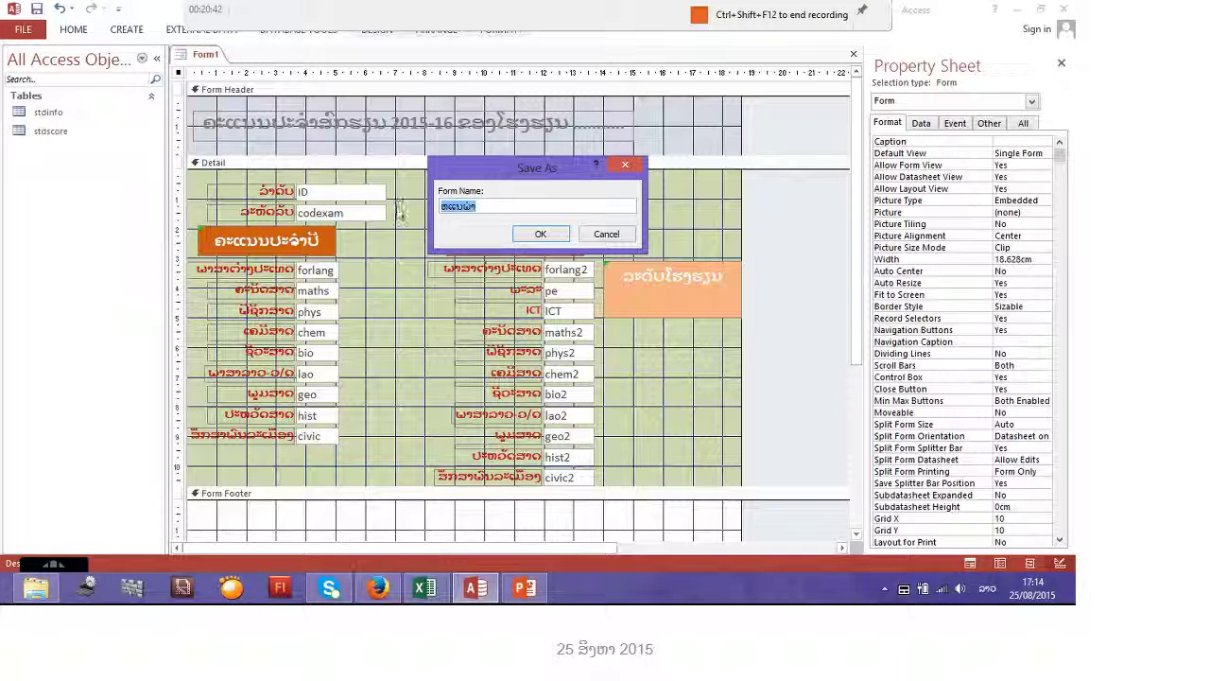
pyautogui.hotkey('alt', 'shift')
pyautogui.write('score')
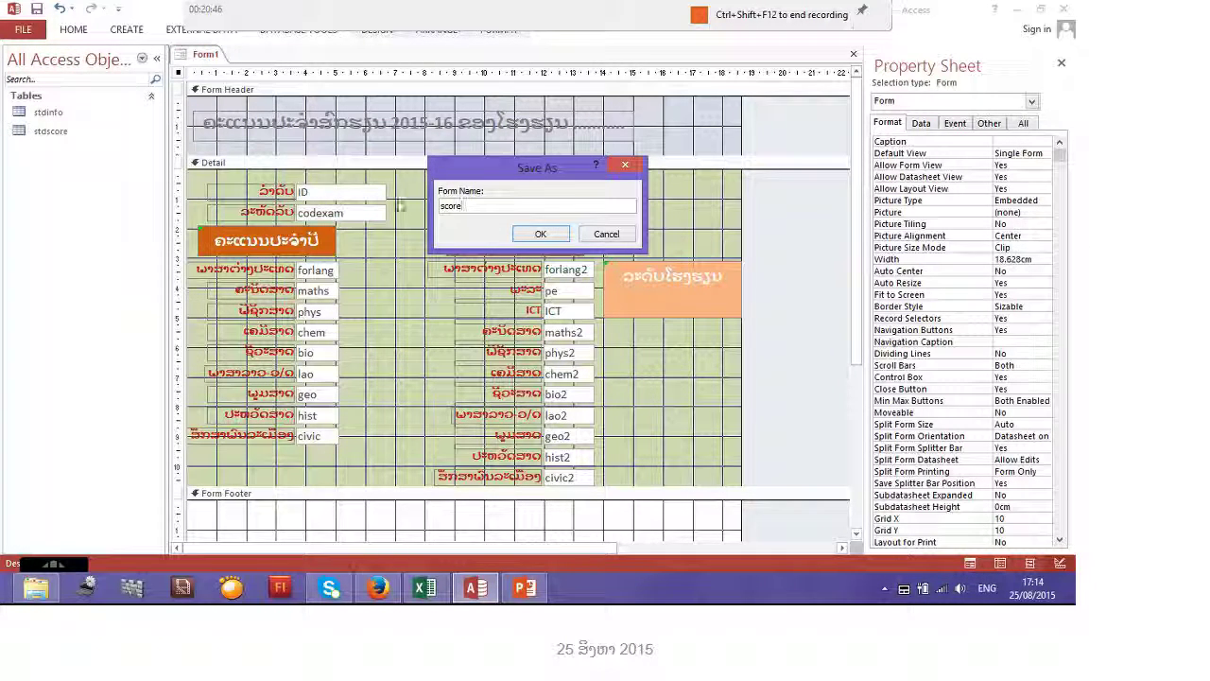
pyautogui.click(442, 205)
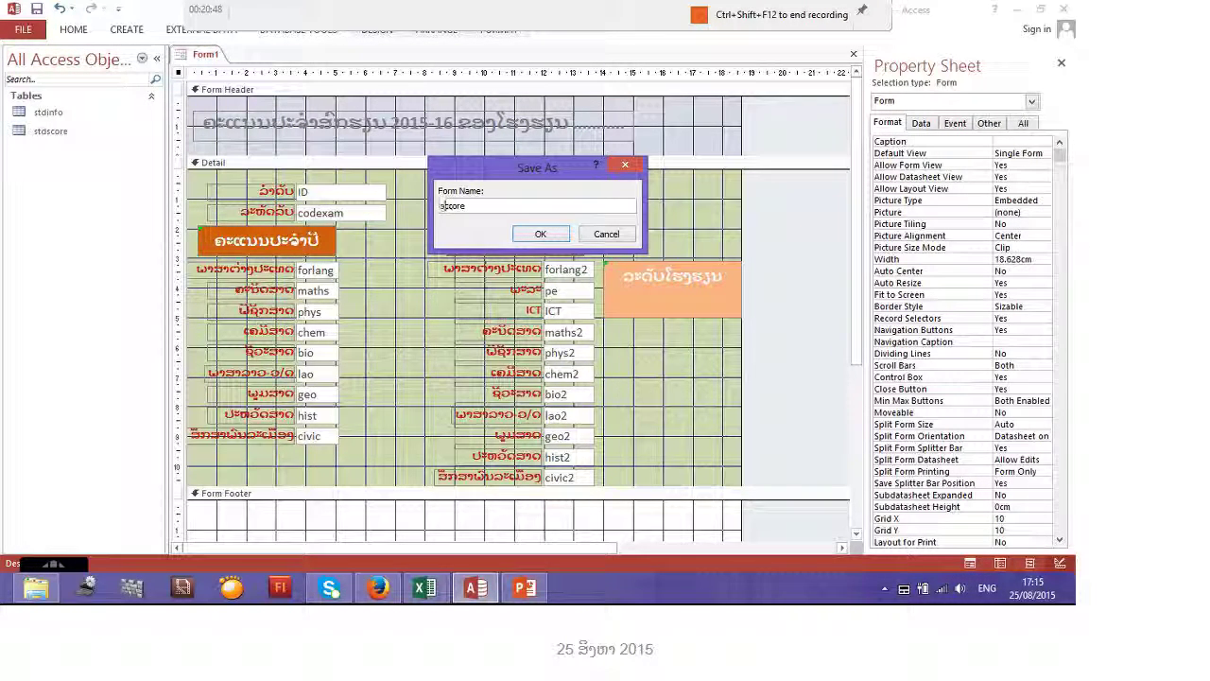
pyautogui.write('std')
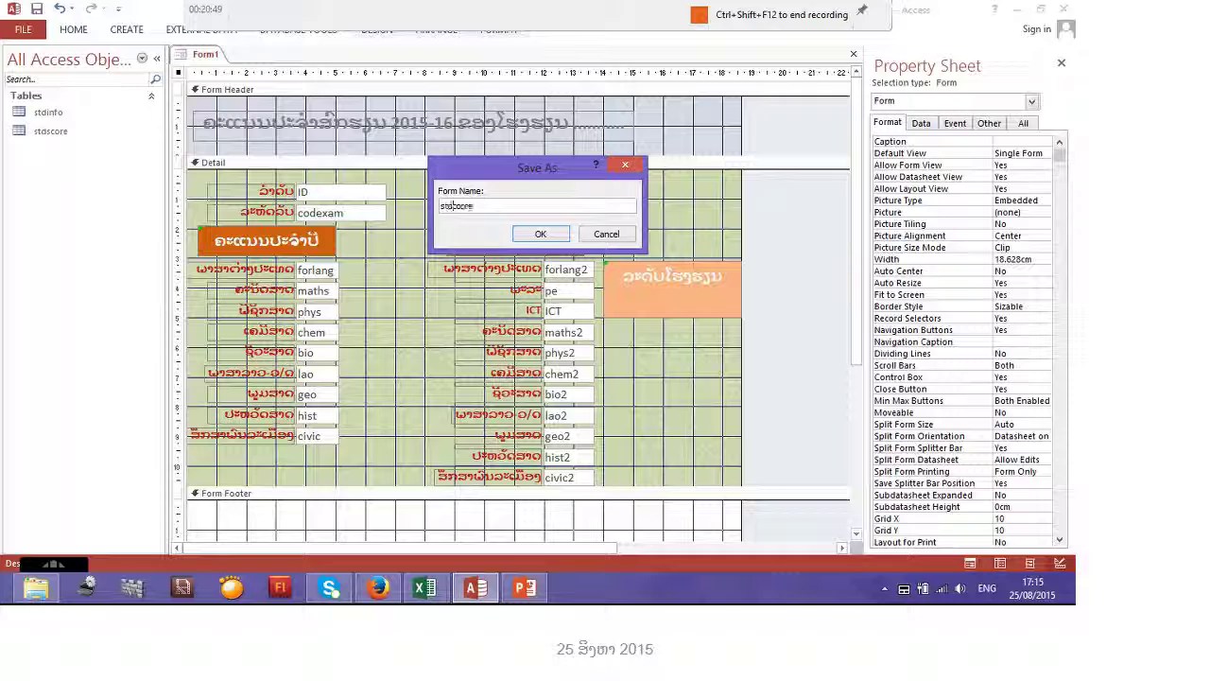
pyautogui.click(538, 233)
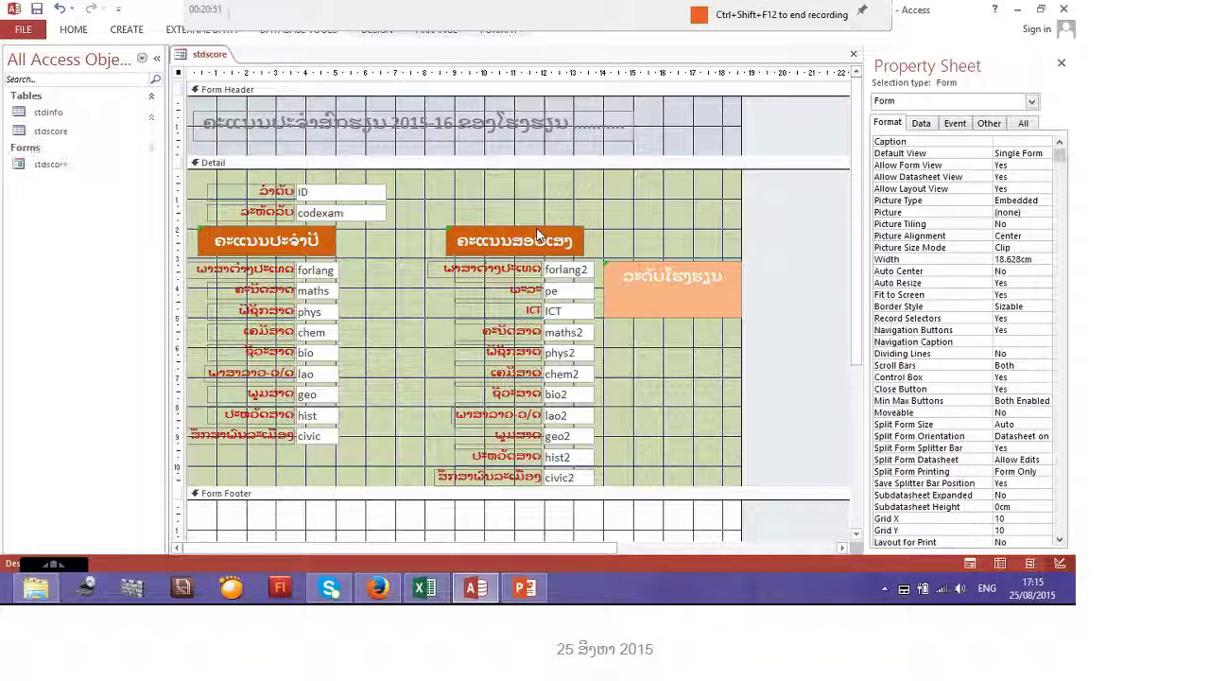
# Step: Switch the stdscore form to Form View to check the finished layout
pyautogui.rightClick(206, 56)
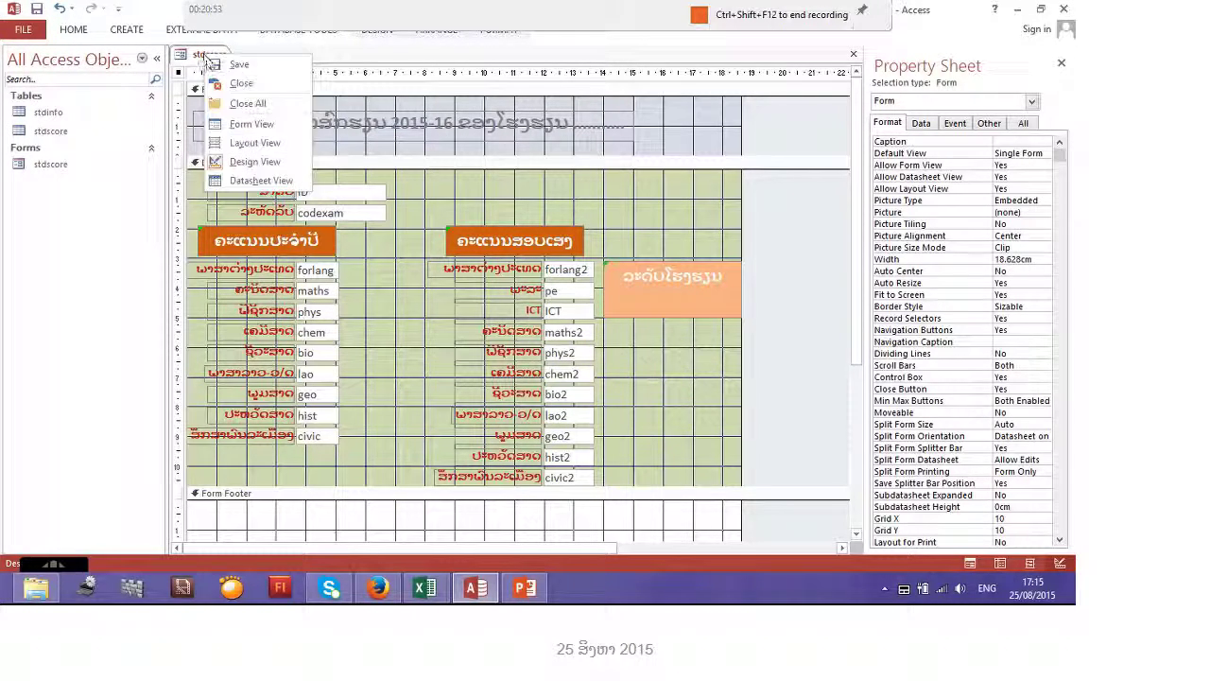
pyautogui.click(248, 124)
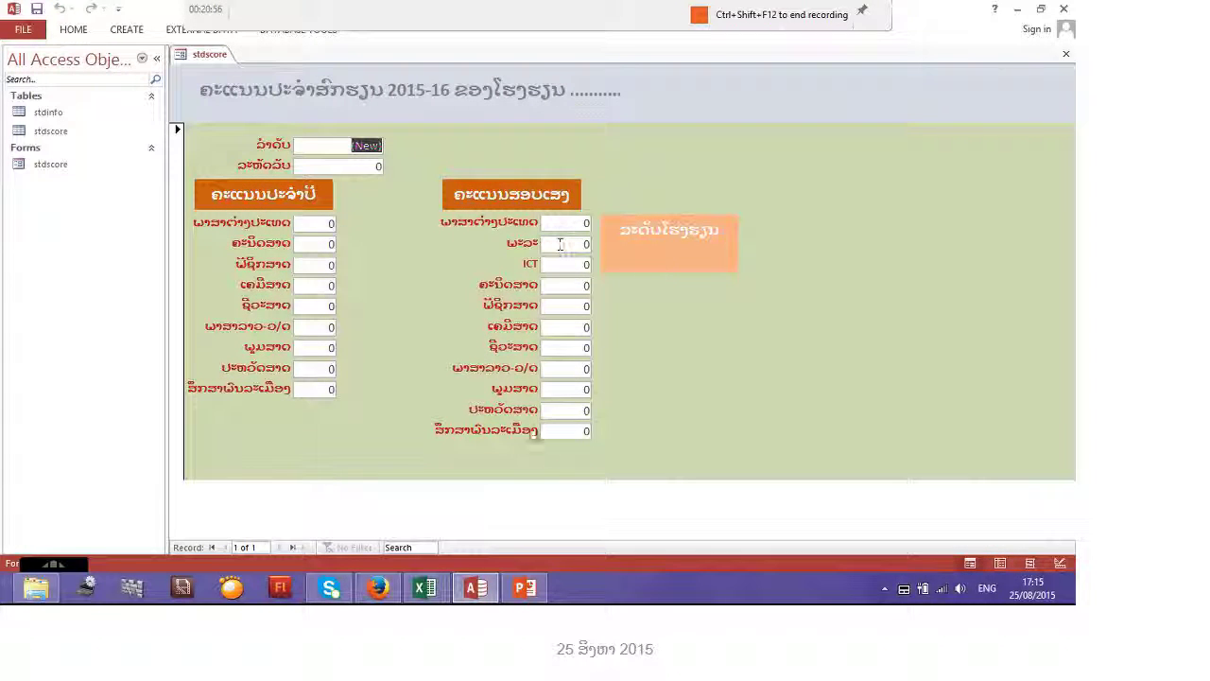
pyautogui.click(697, 16)
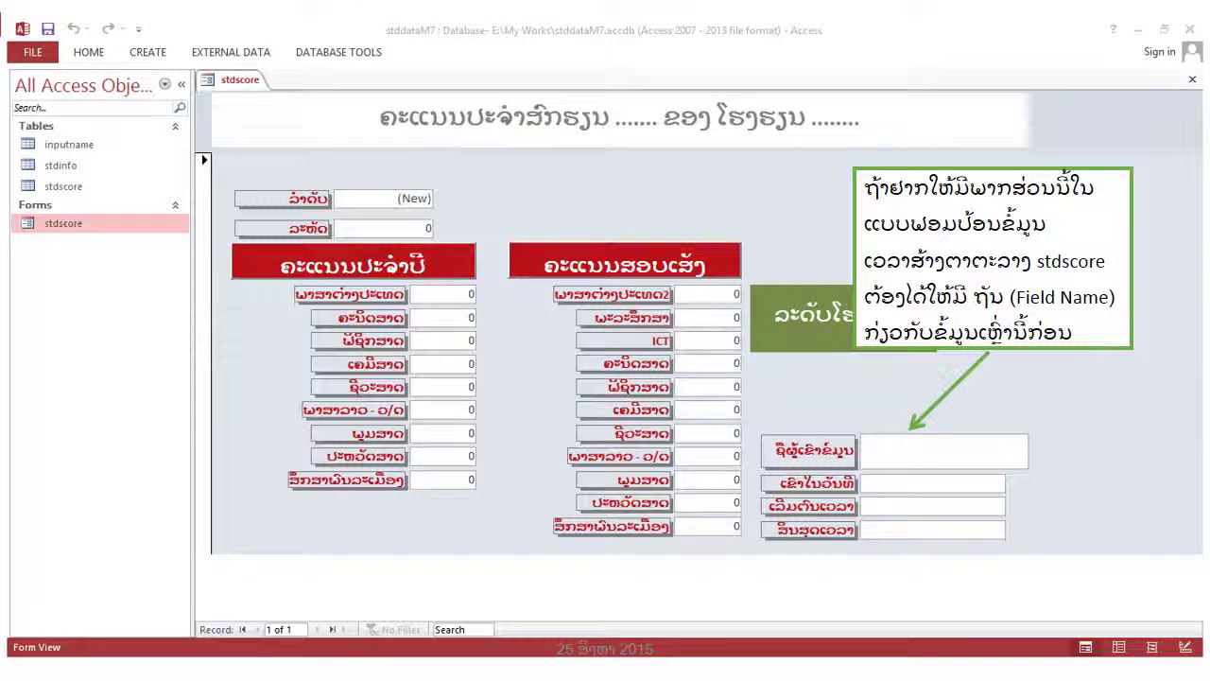